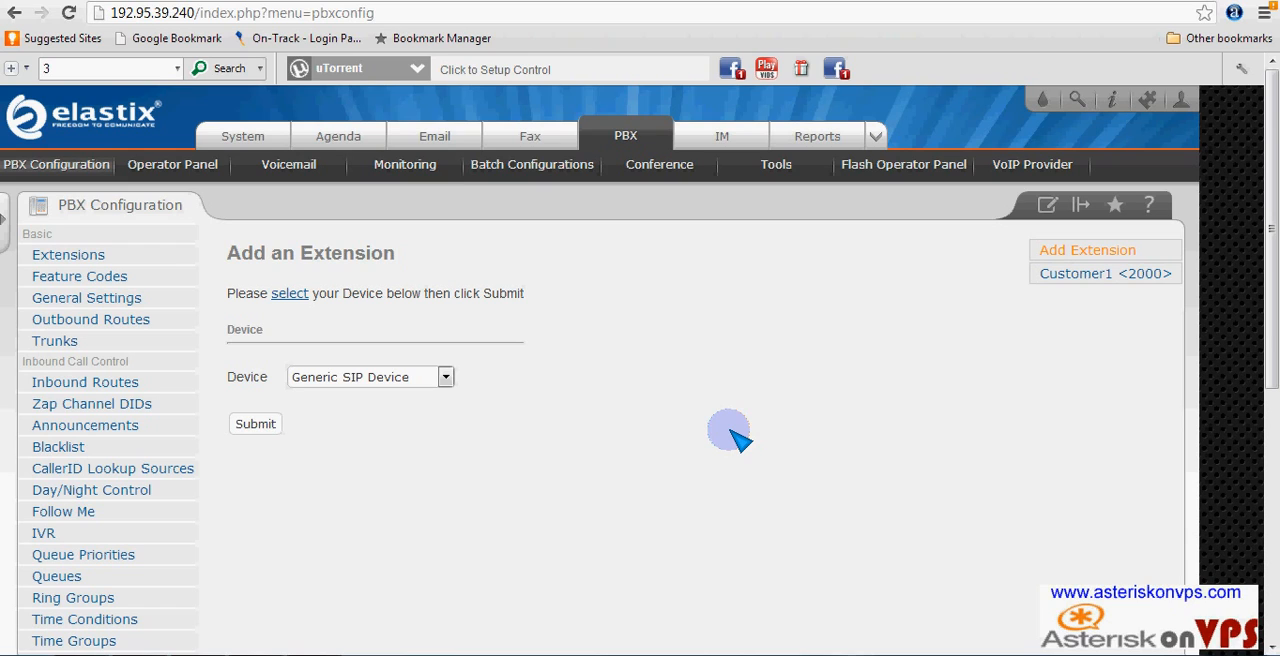
# - Delete the existing Customer1 extension 2000 and apply the configuration changes
pyautogui.click(1108, 276)
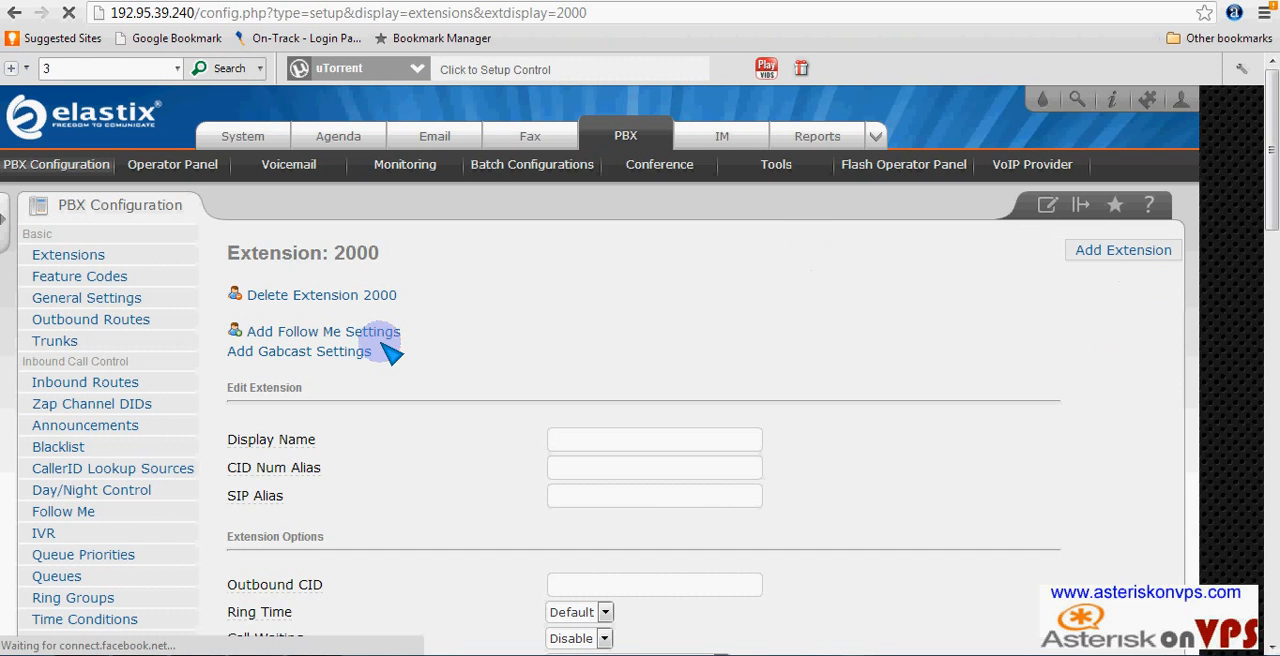
pyautogui.click(312, 296)
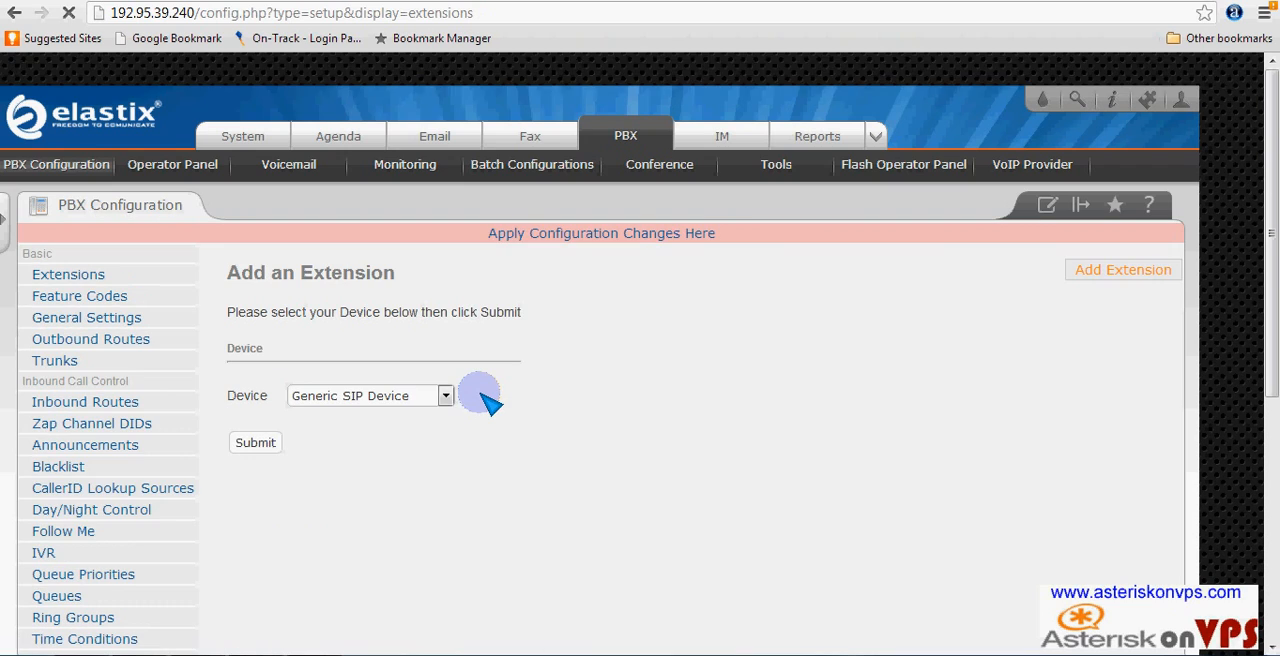
pyautogui.click(640, 236)
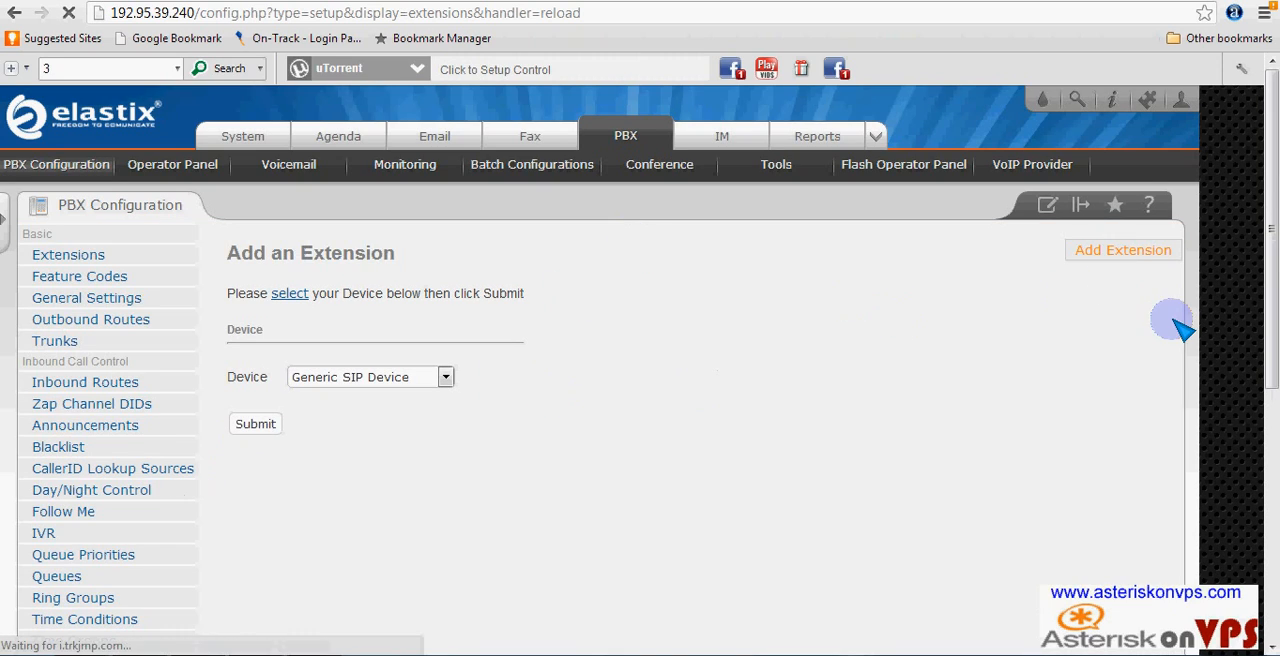
# - Start a generic SIP extension with user extension and SIP alias 2000 and display name Line1, and fill in its outbound CID
pyautogui.click(257, 424)
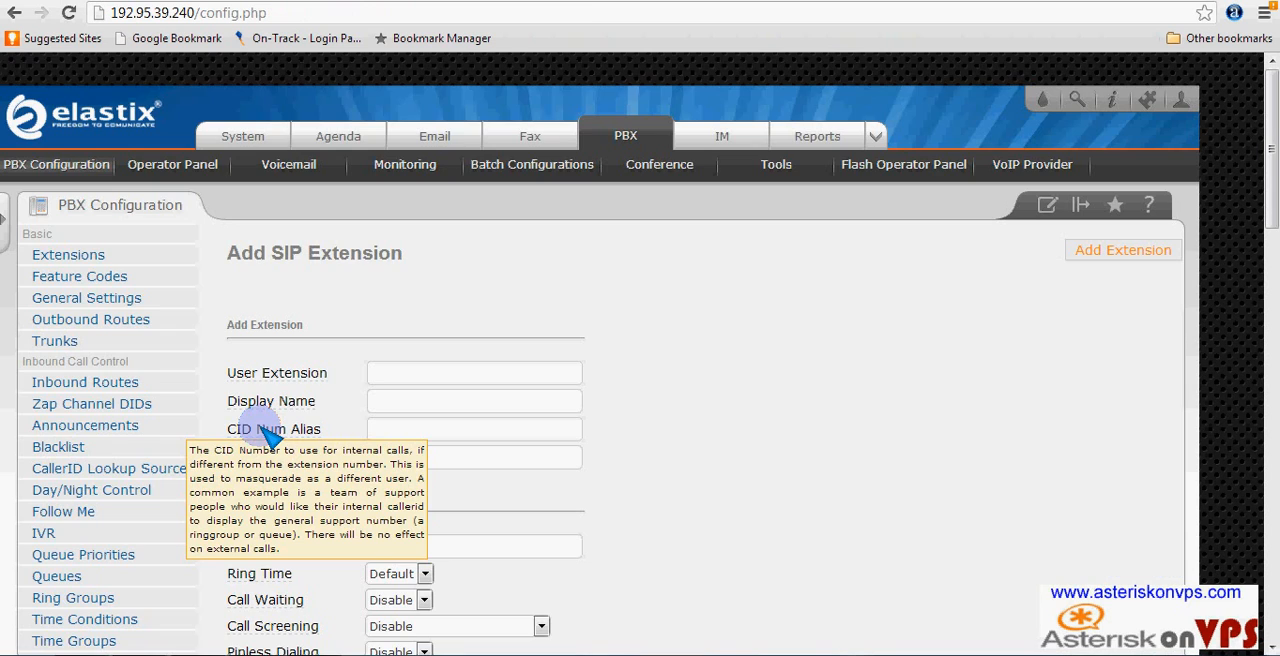
pyautogui.click(471, 372)
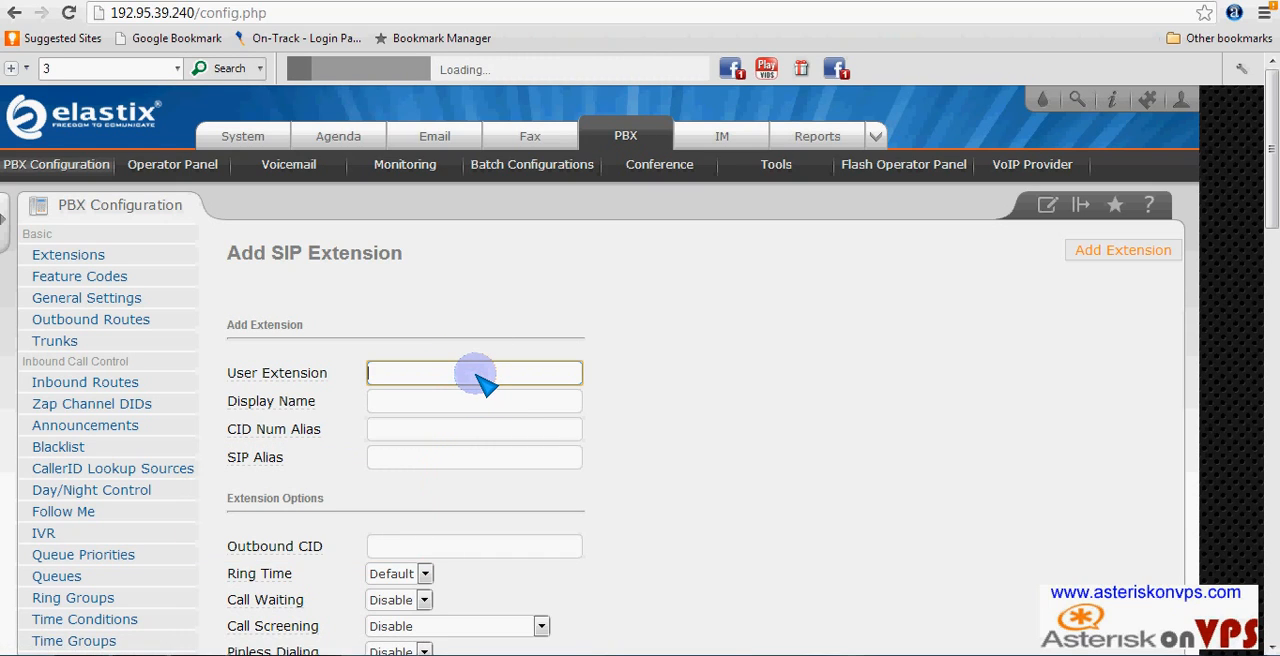
pyautogui.write('2000')
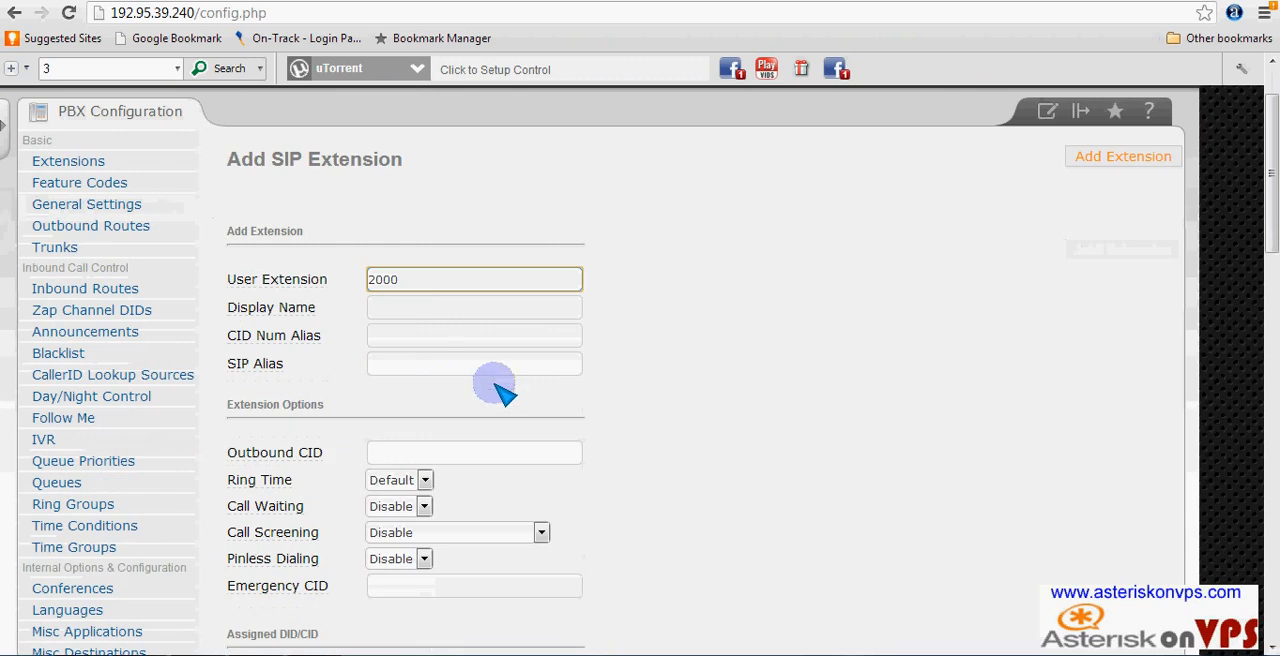
pyautogui.scroll(-1, 495, 387)
pyautogui.click(398, 365)
pyautogui.write('2000')
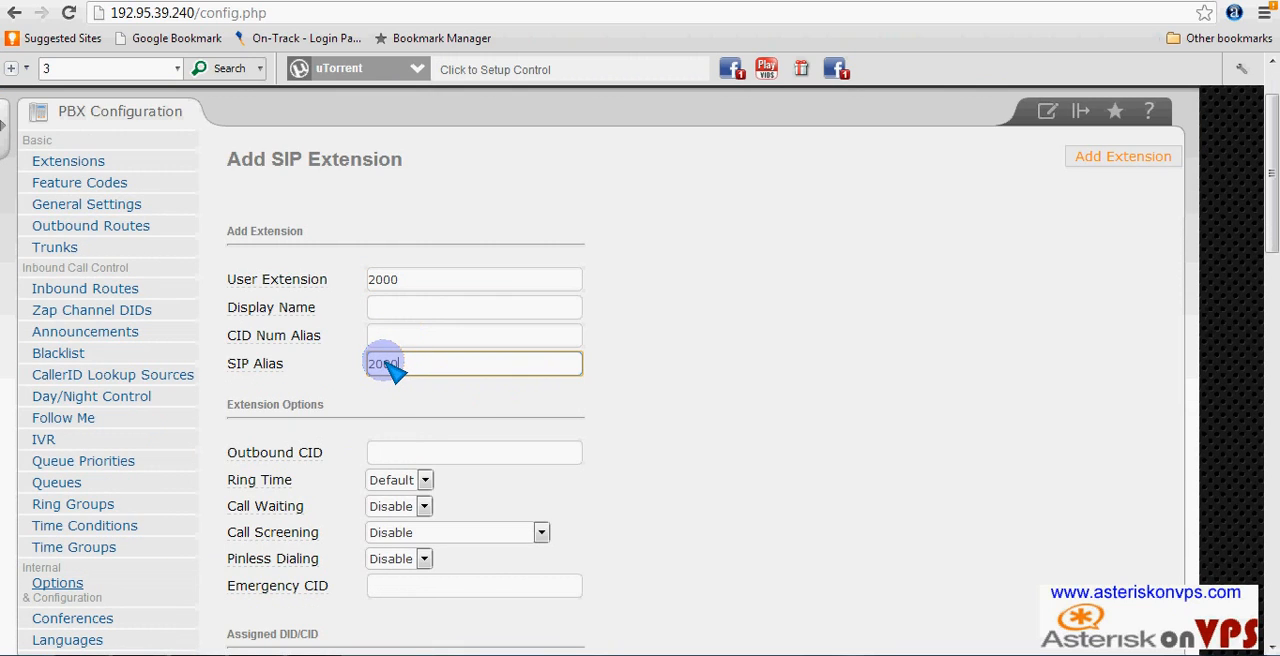
pyautogui.click(393, 310)
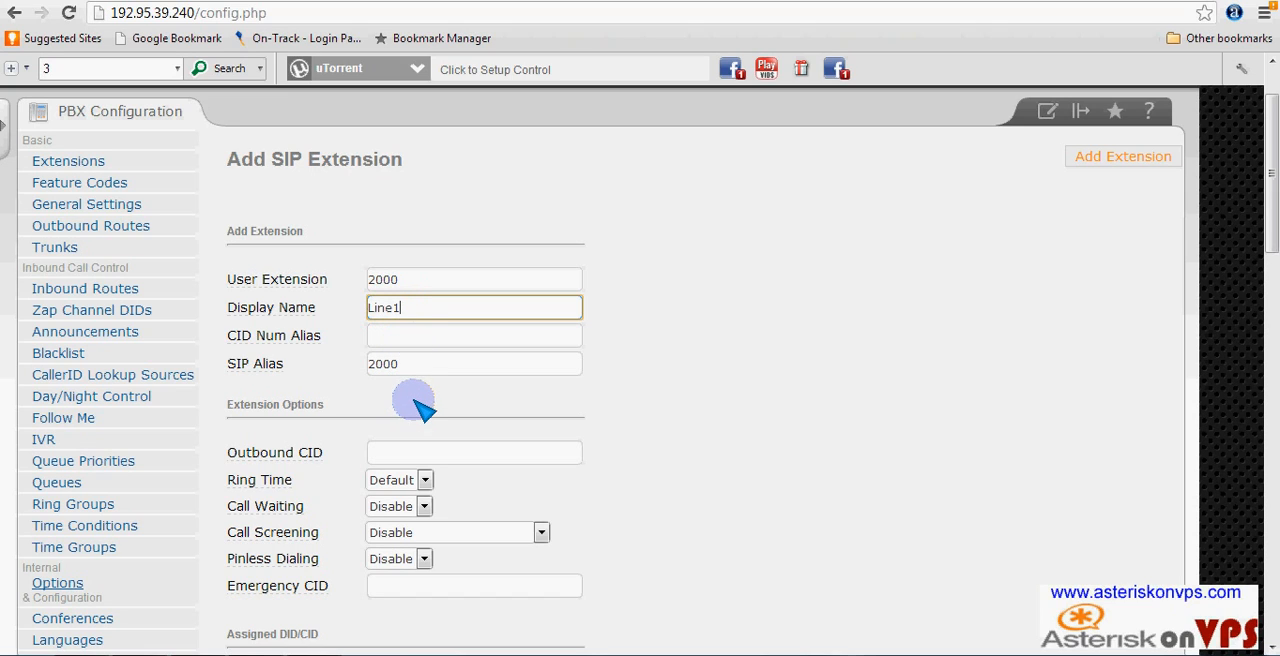
pyautogui.click(416, 458)
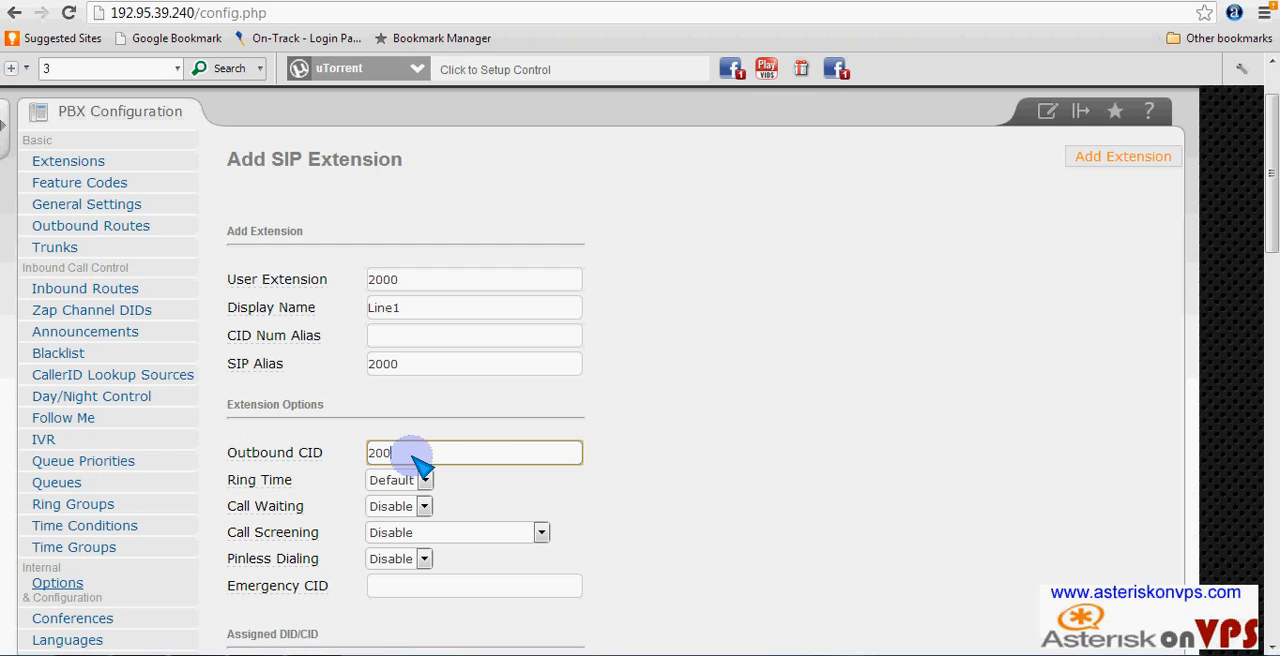
# - Enter the device secret for the Line1 extension and submit it
pyautogui.scroll(-5, 449, 434)
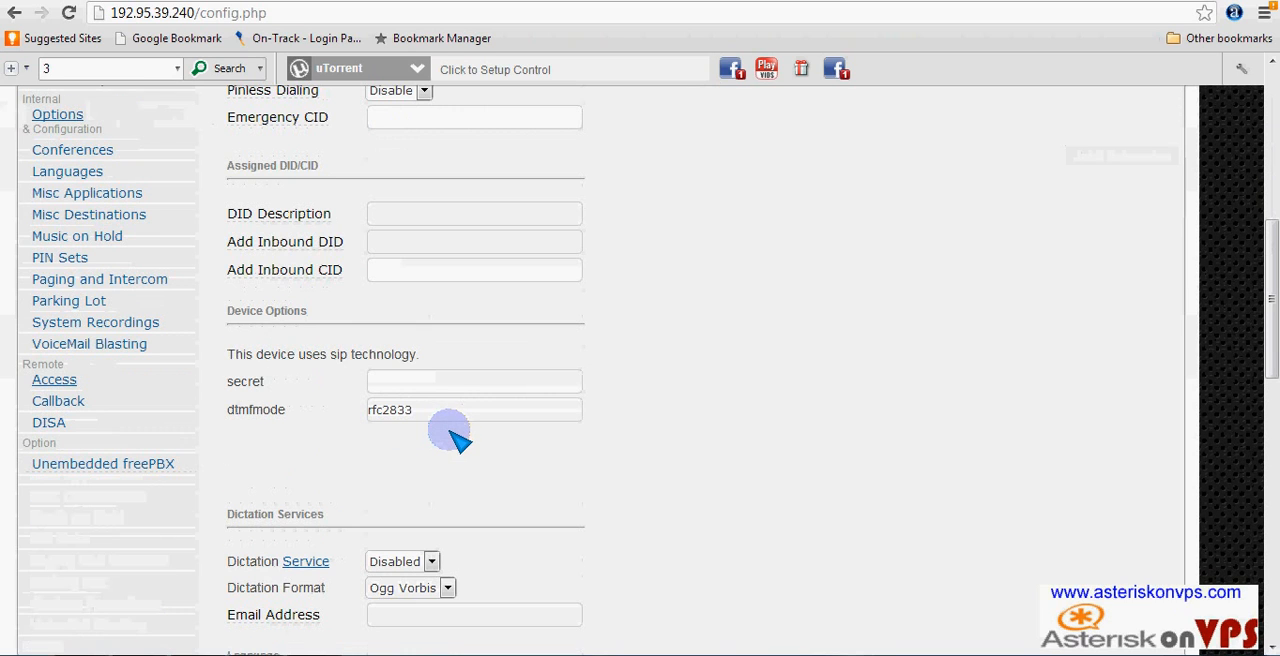
pyautogui.click(425, 387)
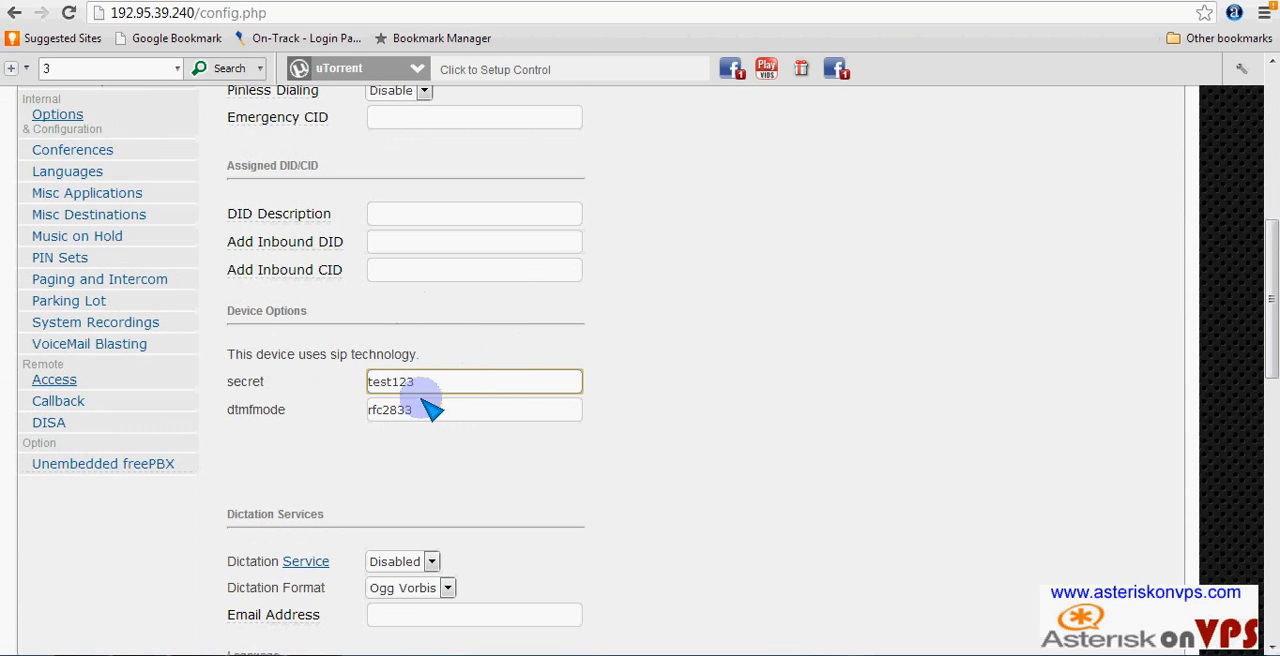
pyautogui.scroll(-6, 491, 420)
pyautogui.scroll(-4, 500, 425)
pyautogui.scroll(15, 500, 425)
pyautogui.scroll(2, 500, 420)
pyautogui.scroll(-20, 500, 420)
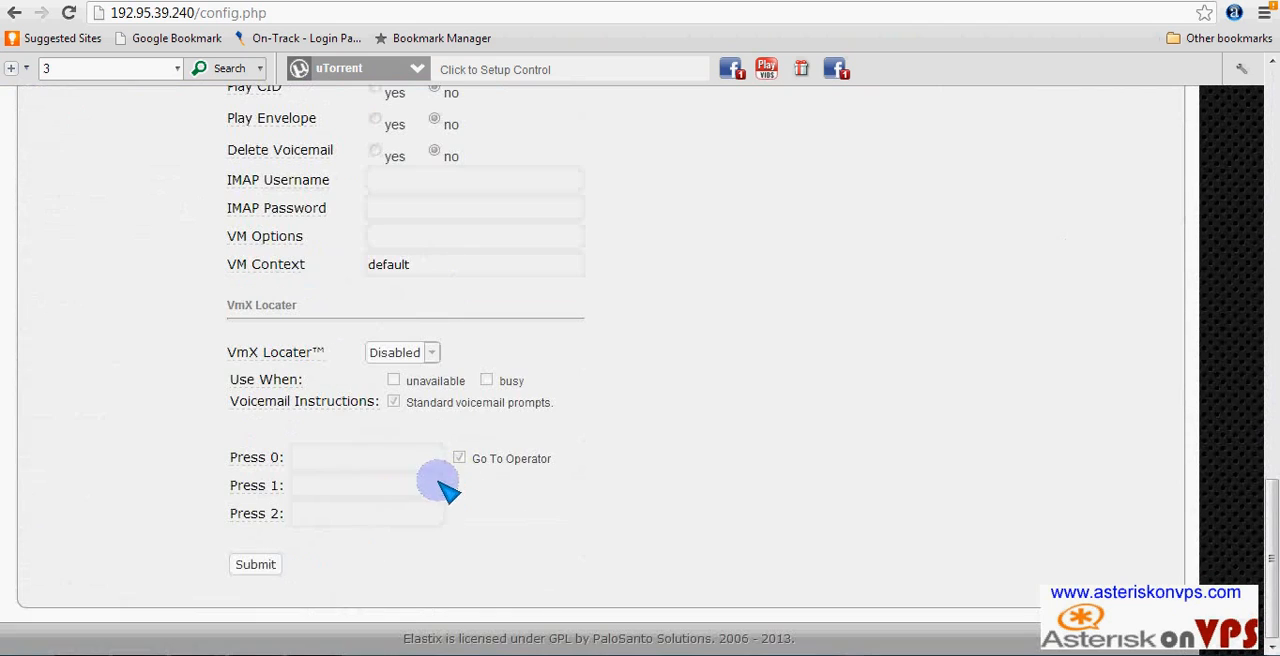
pyautogui.click(255, 564)
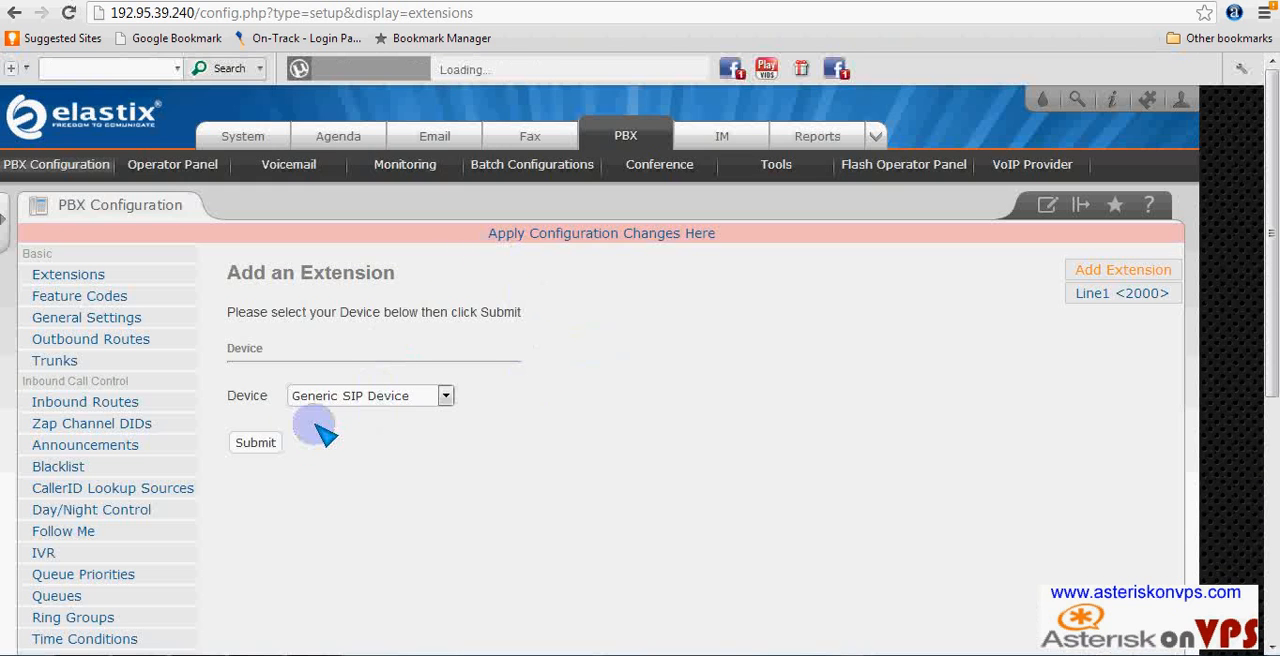
# - Start a second generic SIP extension with user extension and SIP alias 2001 and display name Line2
pyautogui.click(257, 443)
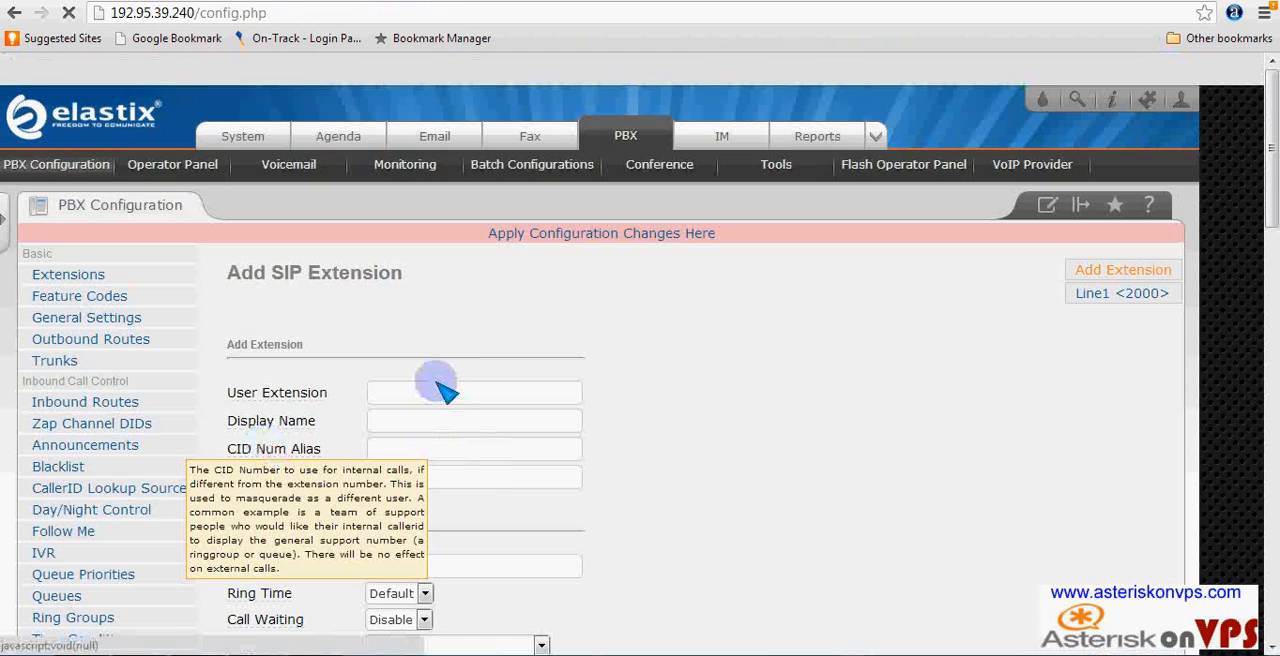
pyautogui.click(436, 394)
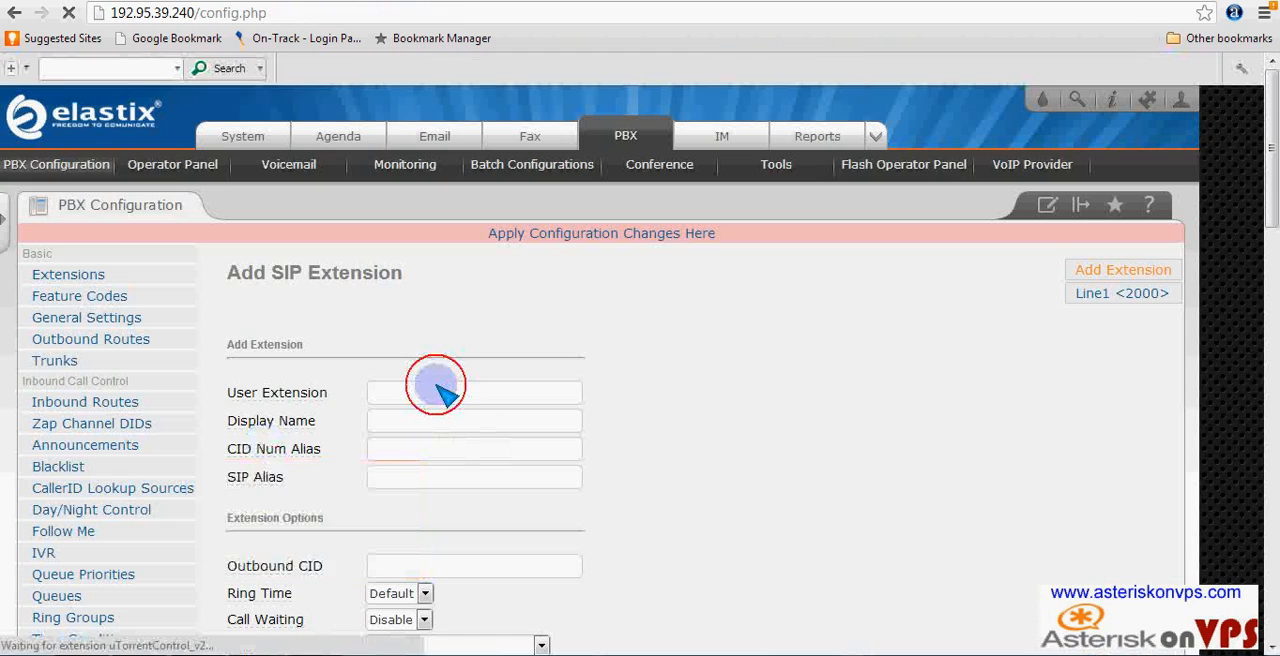
pyautogui.write('2')
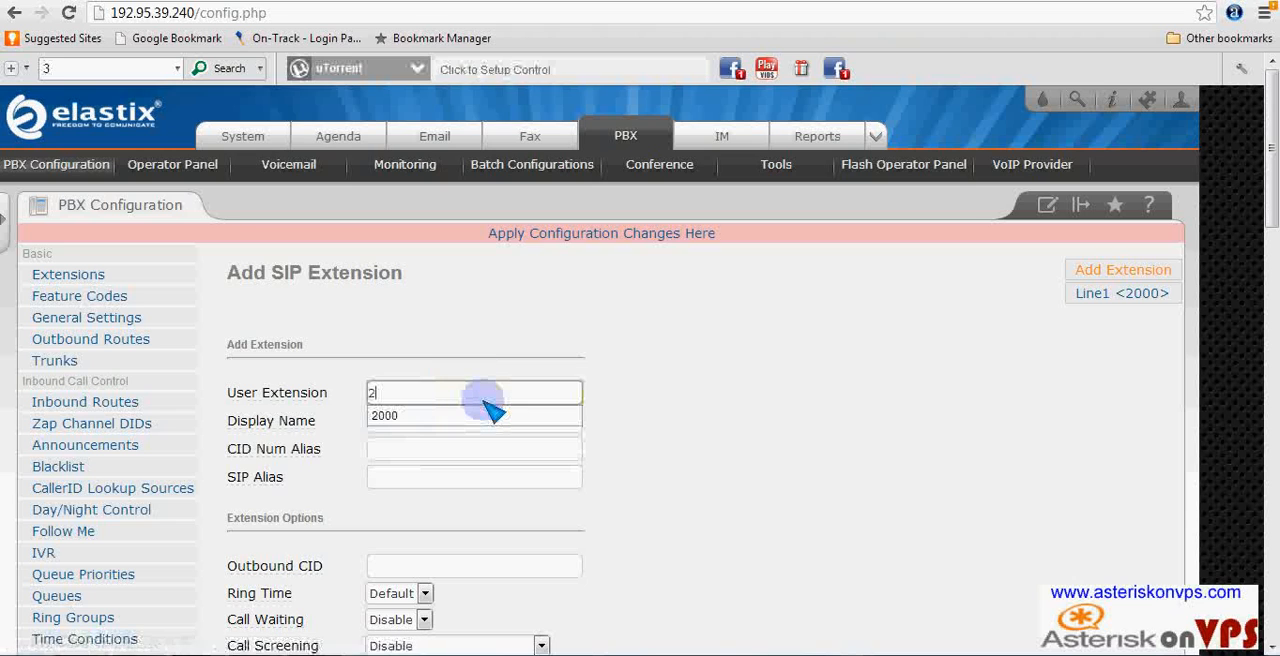
pyautogui.write('001')
pyautogui.click(442, 475)
pyautogui.write('2001')
pyautogui.click(391, 447)
pyautogui.click(398, 422)
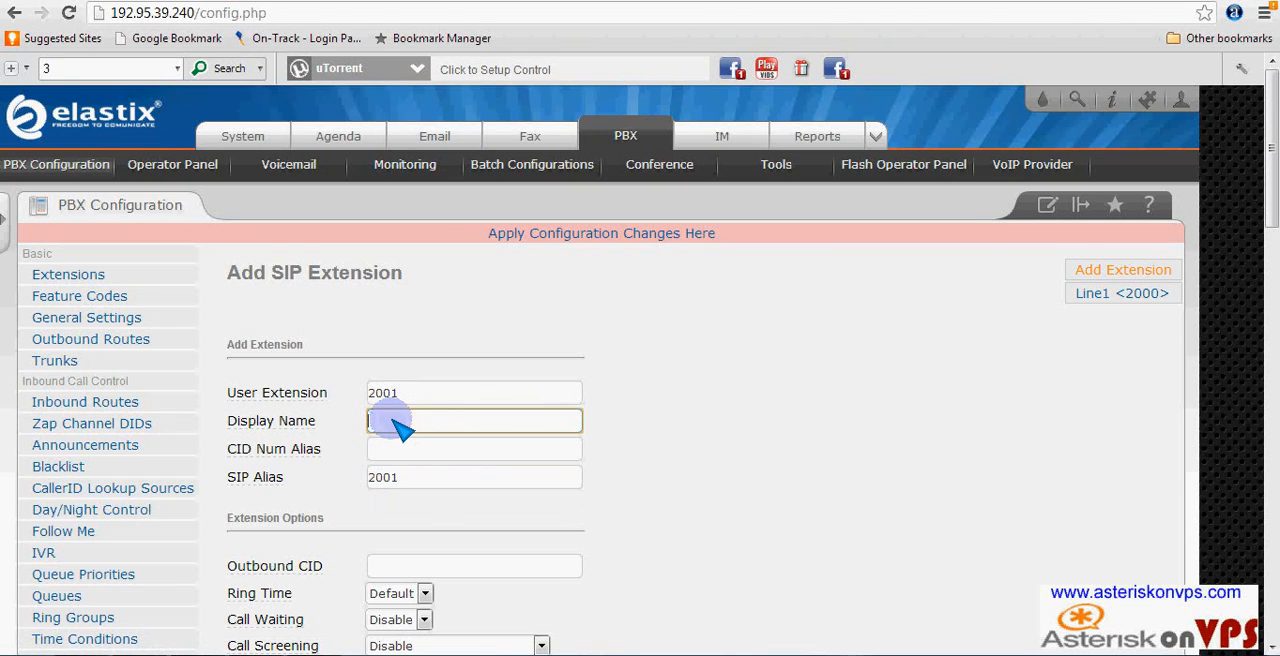
pyautogui.write('Li')
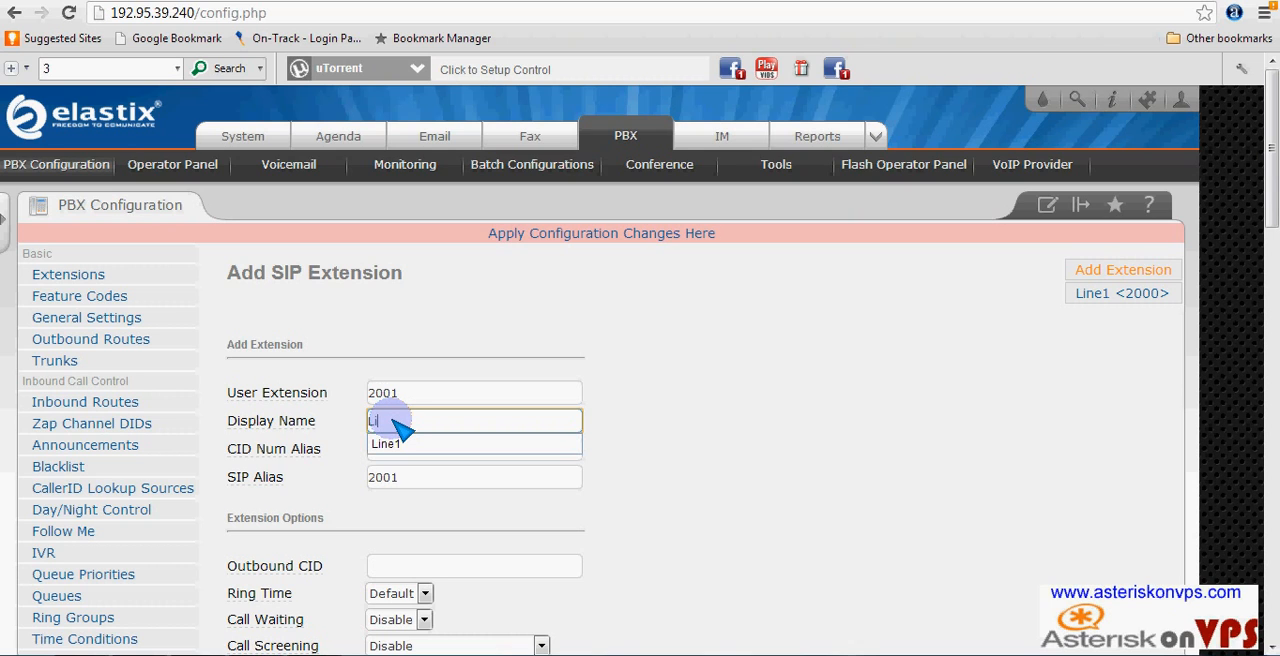
pyautogui.write('ne1')
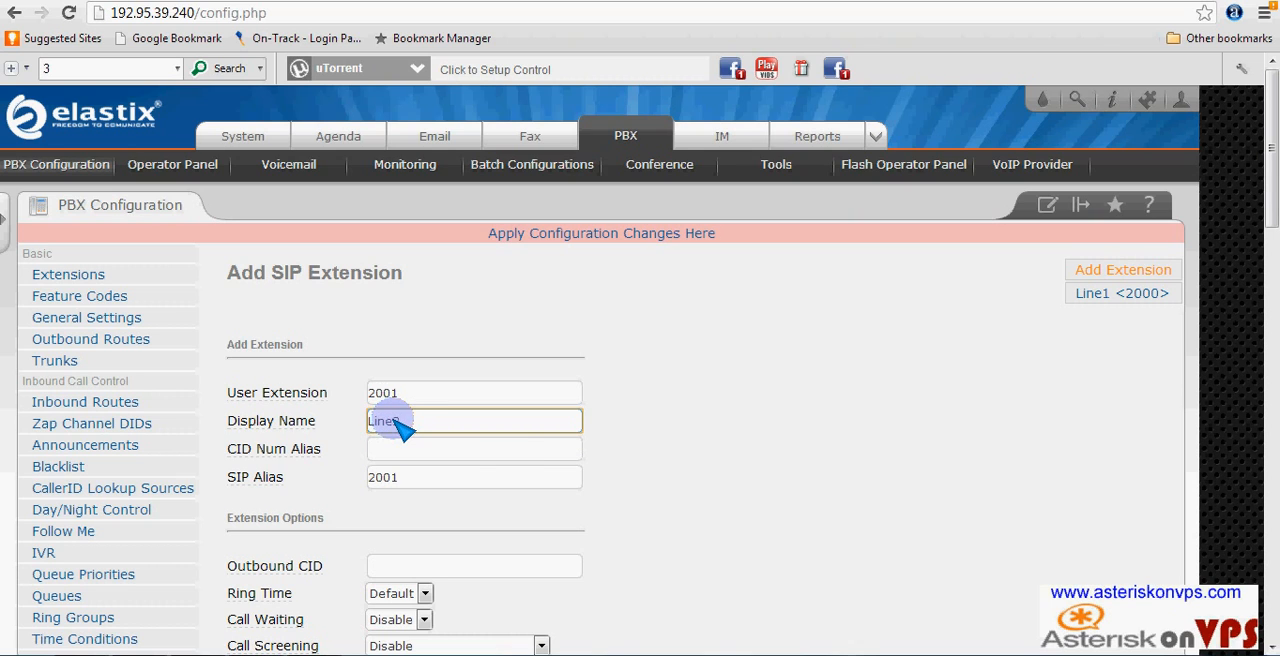
# - Enter the device secret for the Line2 extension and submit it
pyautogui.scroll(-3, 523, 457)
pyautogui.scroll(-4, 530, 460)
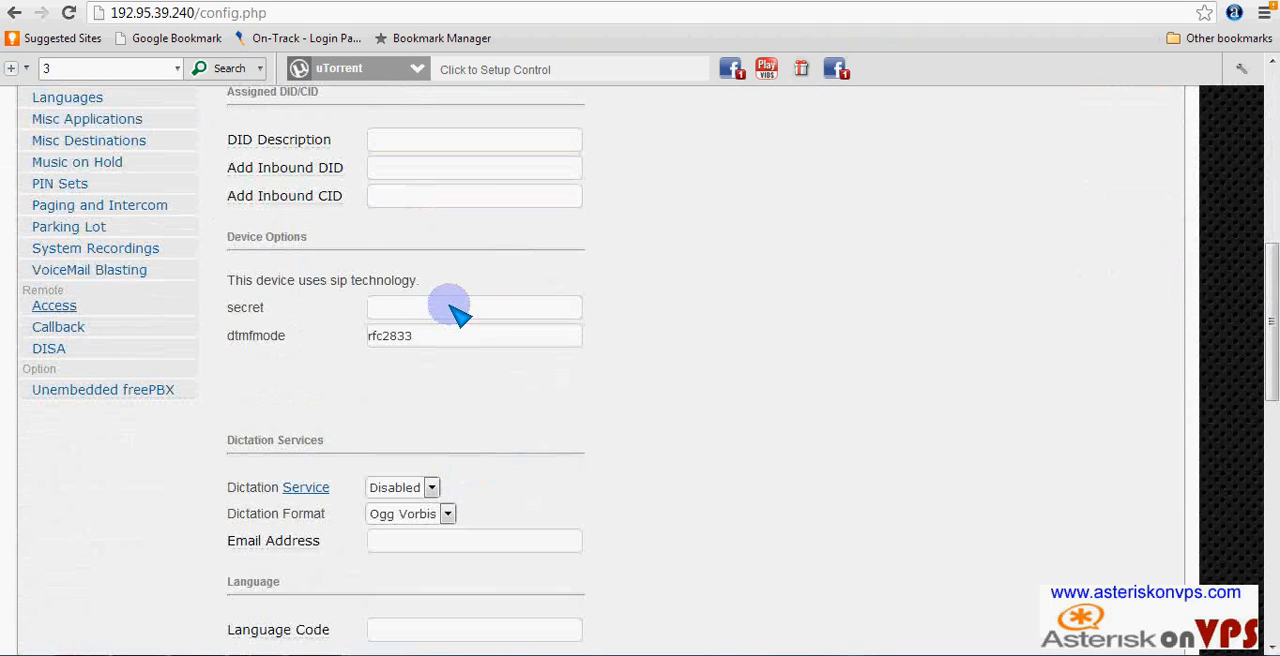
pyautogui.click(460, 310)
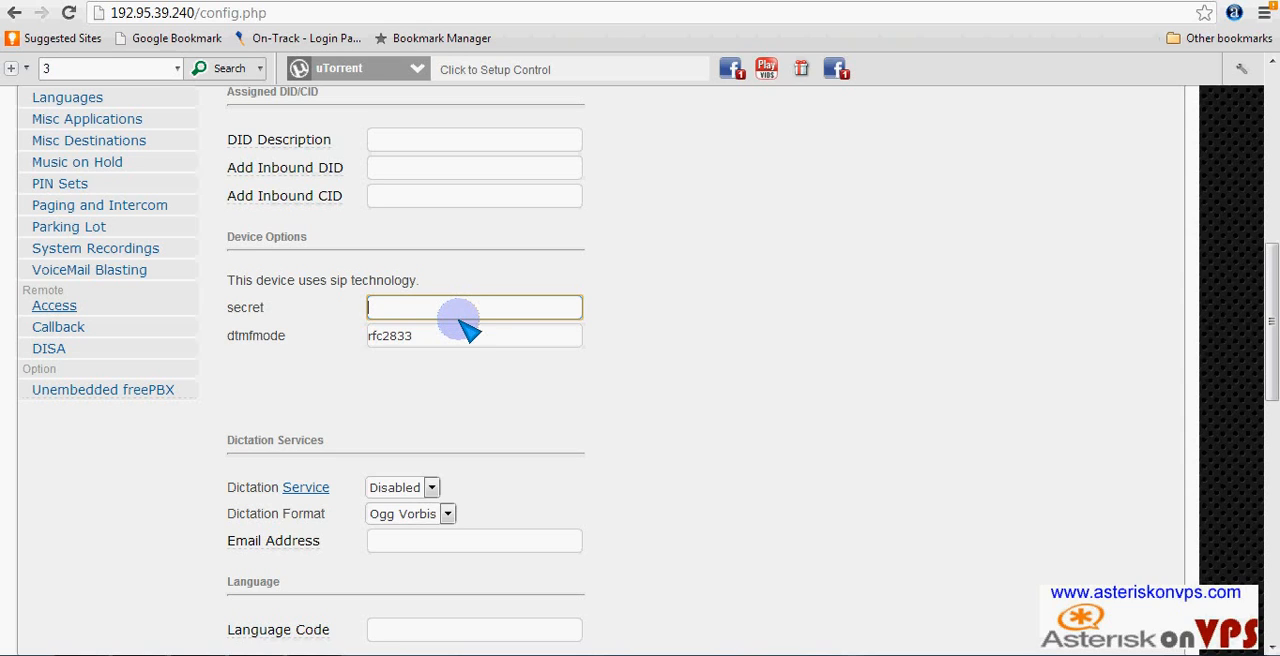
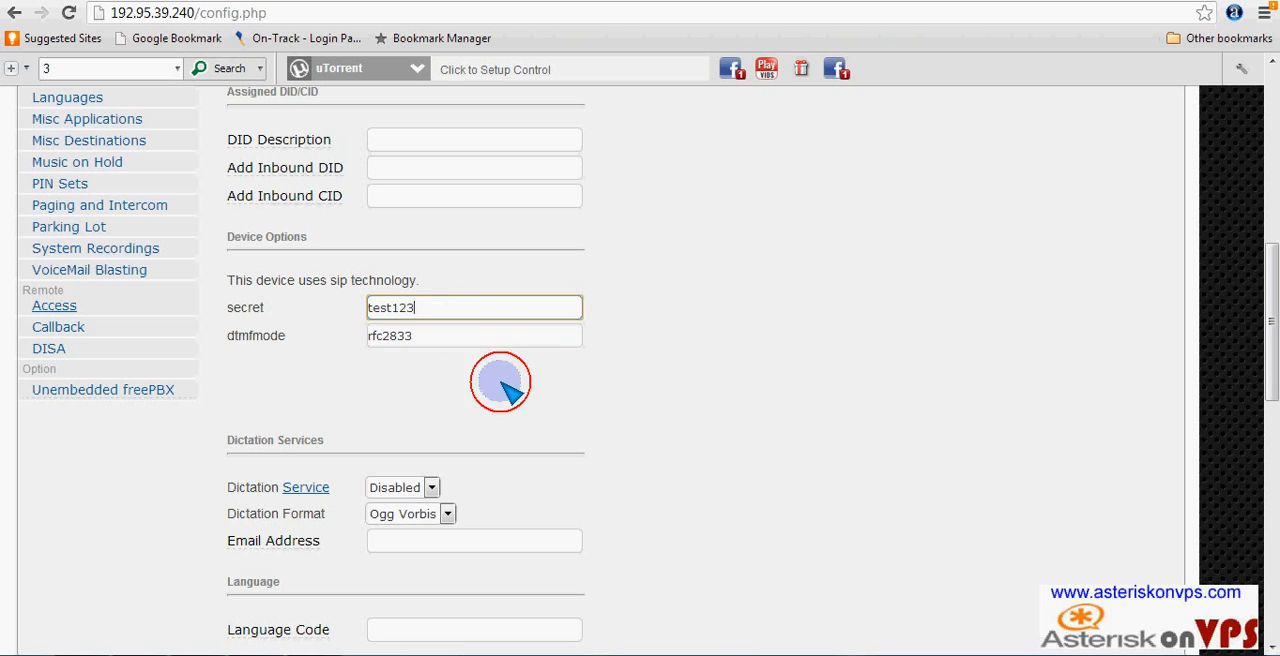
pyautogui.click(455, 330)
pyautogui.scroll(-8, 580, 425)
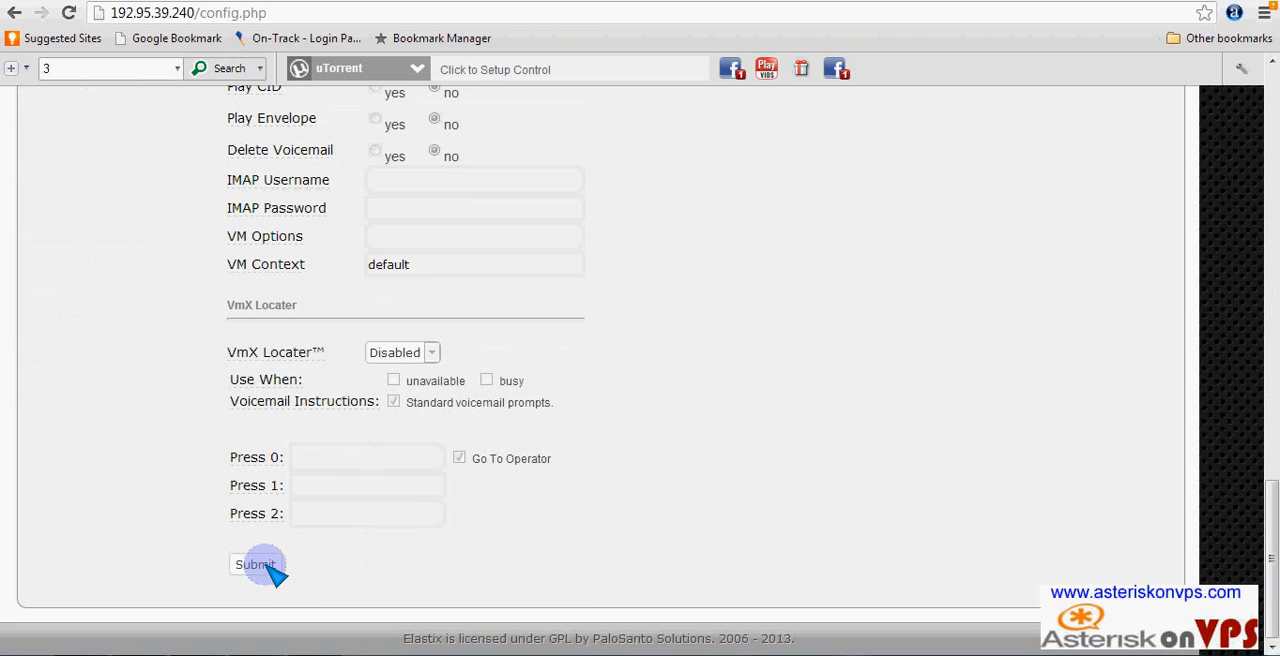
pyautogui.click(262, 564)
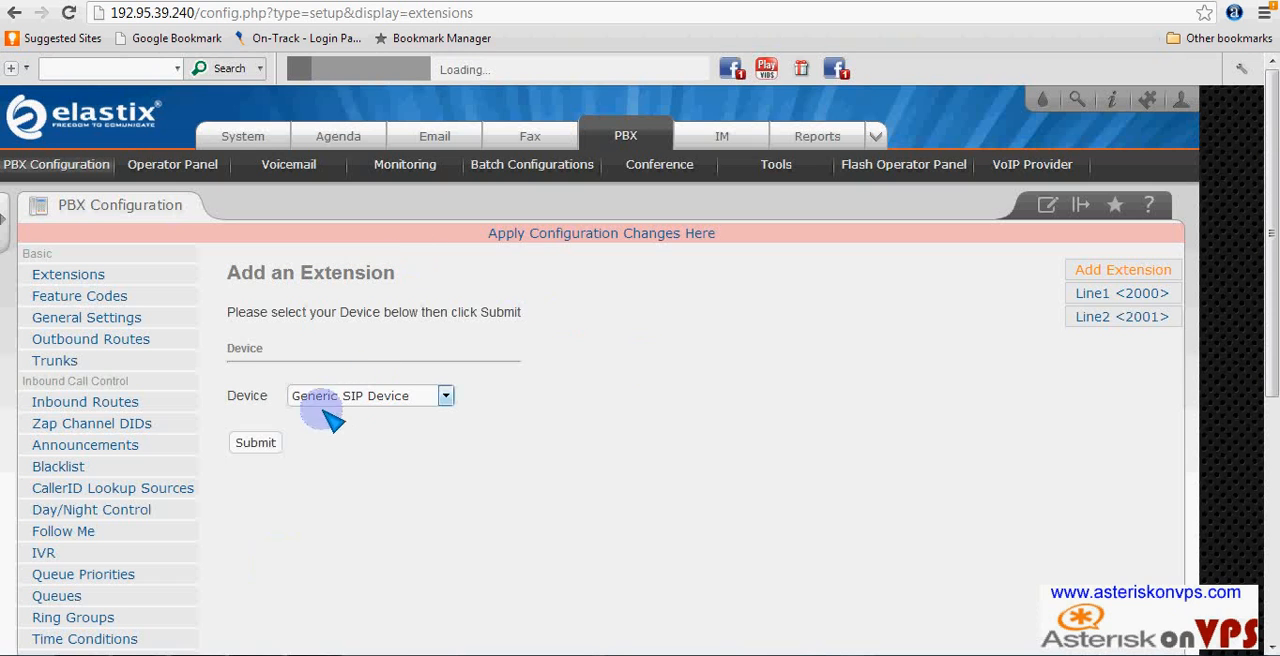
# - Start a third generic SIP extension with 2003 as both its user extension and SIP alias
pyautogui.click(266, 446)
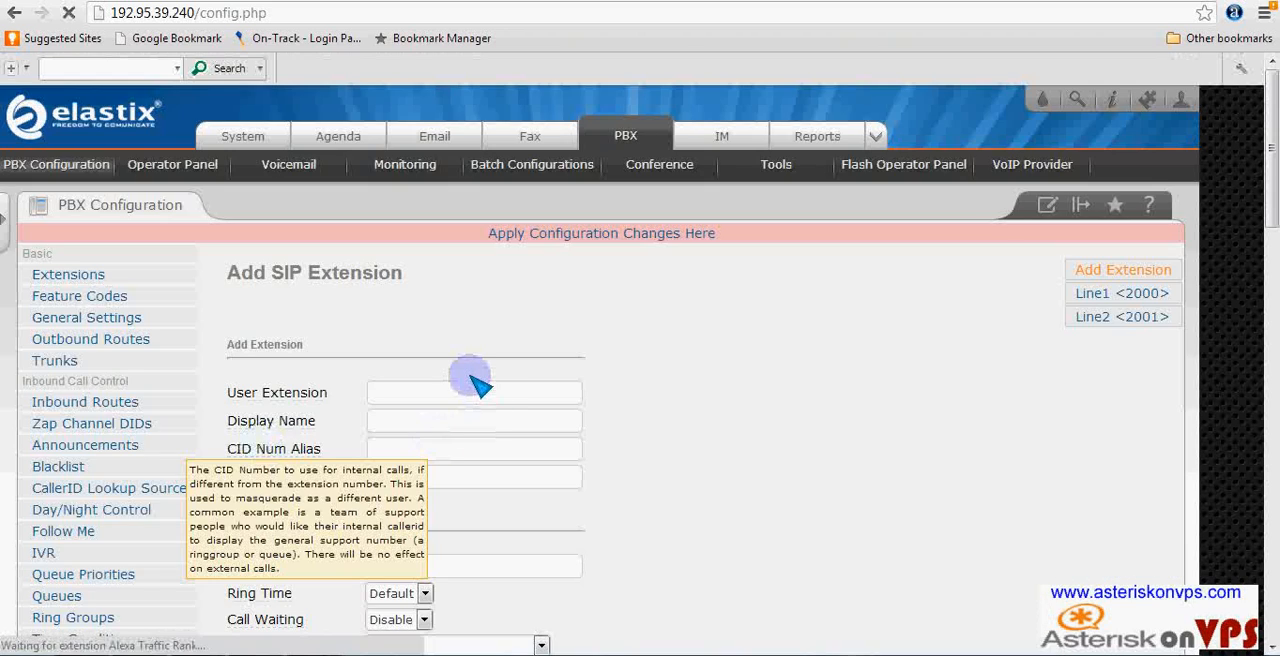
pyautogui.scroll(-4, 475, 375)
pyautogui.scroll(3, 460, 275)
pyautogui.doubleClick(430, 298)
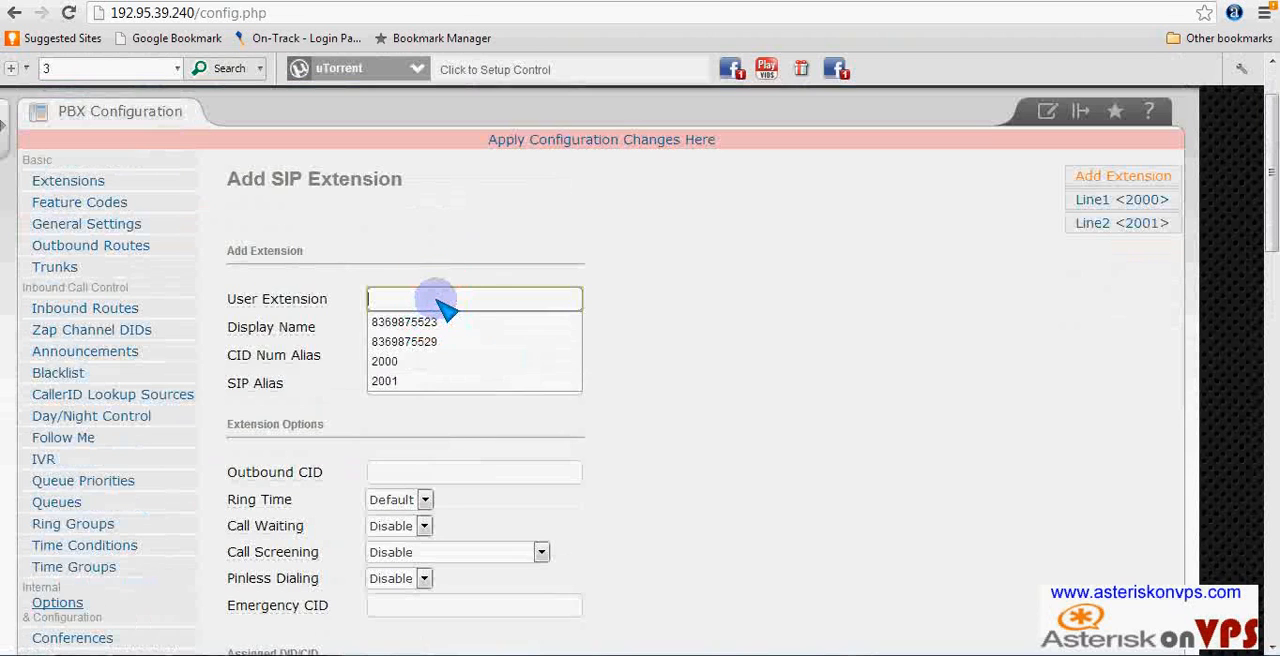
pyautogui.write('2003')
pyautogui.click(410, 386)
pyautogui.write('200')
pyautogui.press('Return')
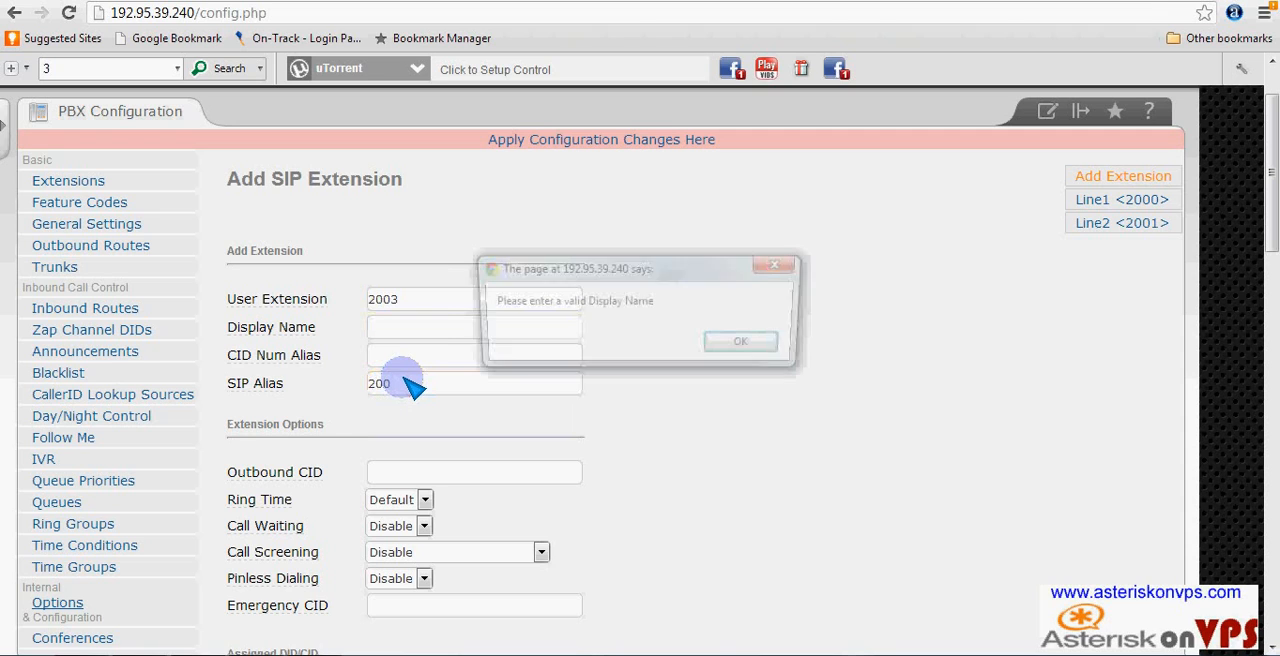
pyautogui.click(781, 264)
pyautogui.click(495, 385)
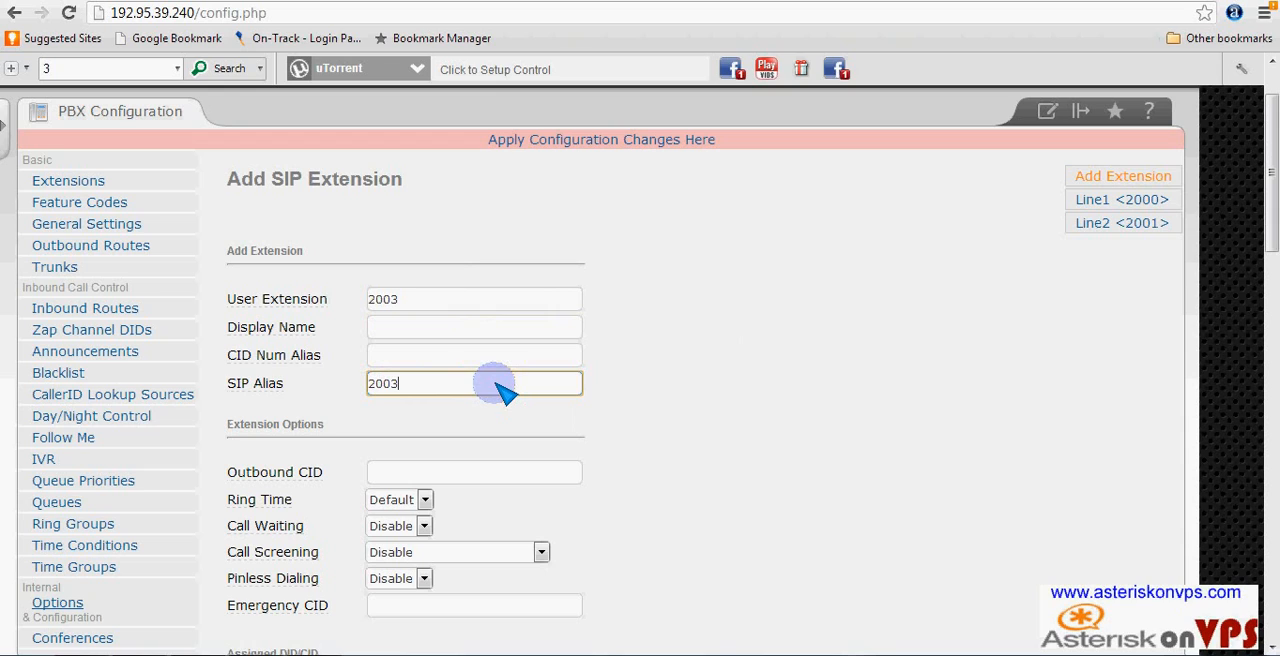
# - Set the 2003 extension's outbound CID to 2003 and its display name to Line3
pyautogui.click(428, 468)
pyautogui.write('2003')
pyautogui.click(420, 334)
pyautogui.write('Lin')
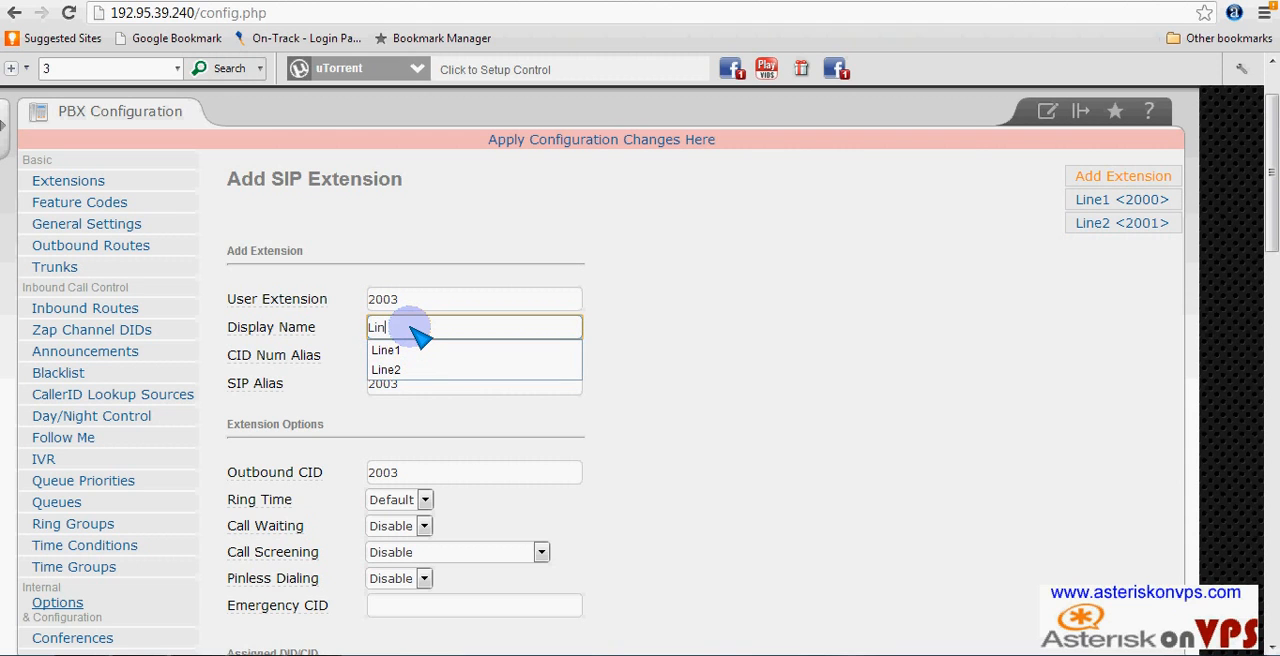
pyautogui.write('e3')
# - Enter the device secret for the Line3 extension and submit it
pyautogui.scroll(-10, 580, 385)
pyautogui.click(430, 120)
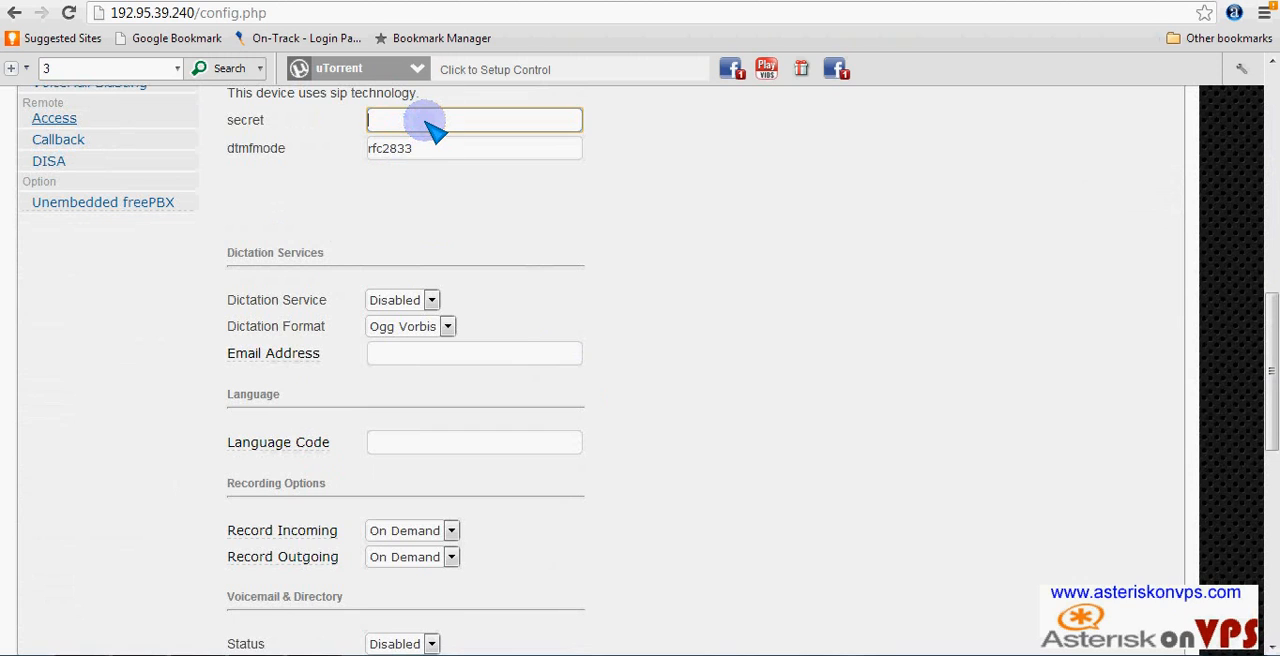
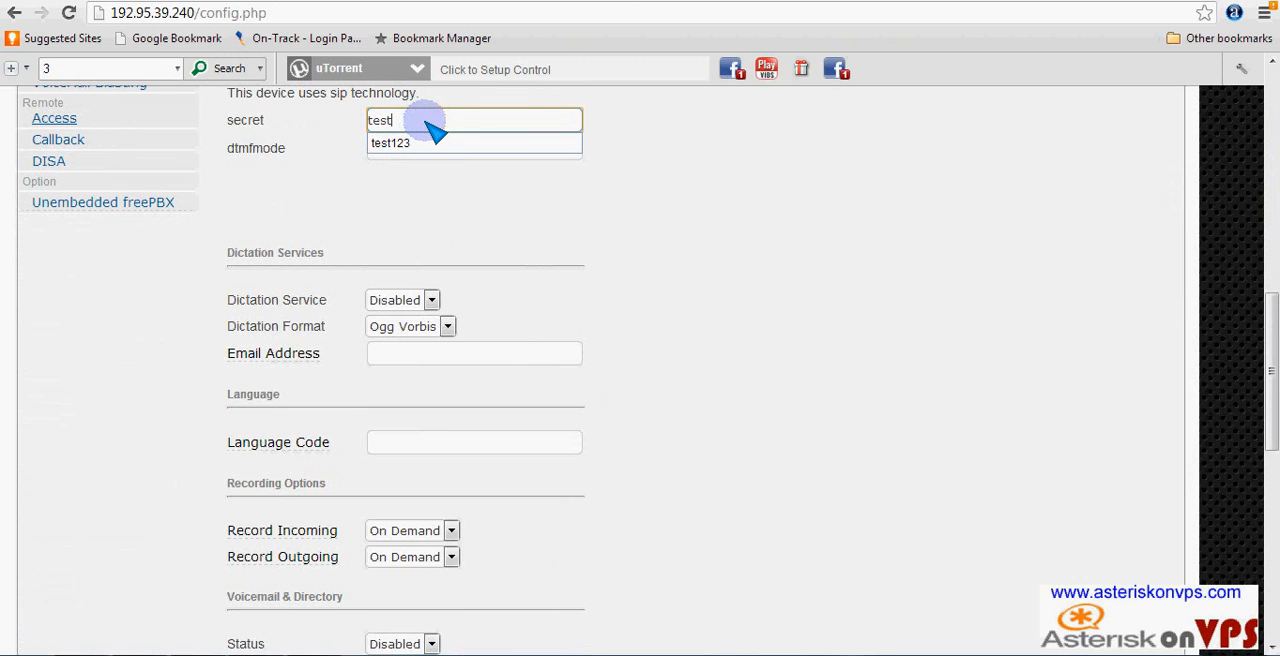
pyautogui.click(414, 146)
pyautogui.scroll(-10, 580, 300)
pyautogui.click(253, 566)
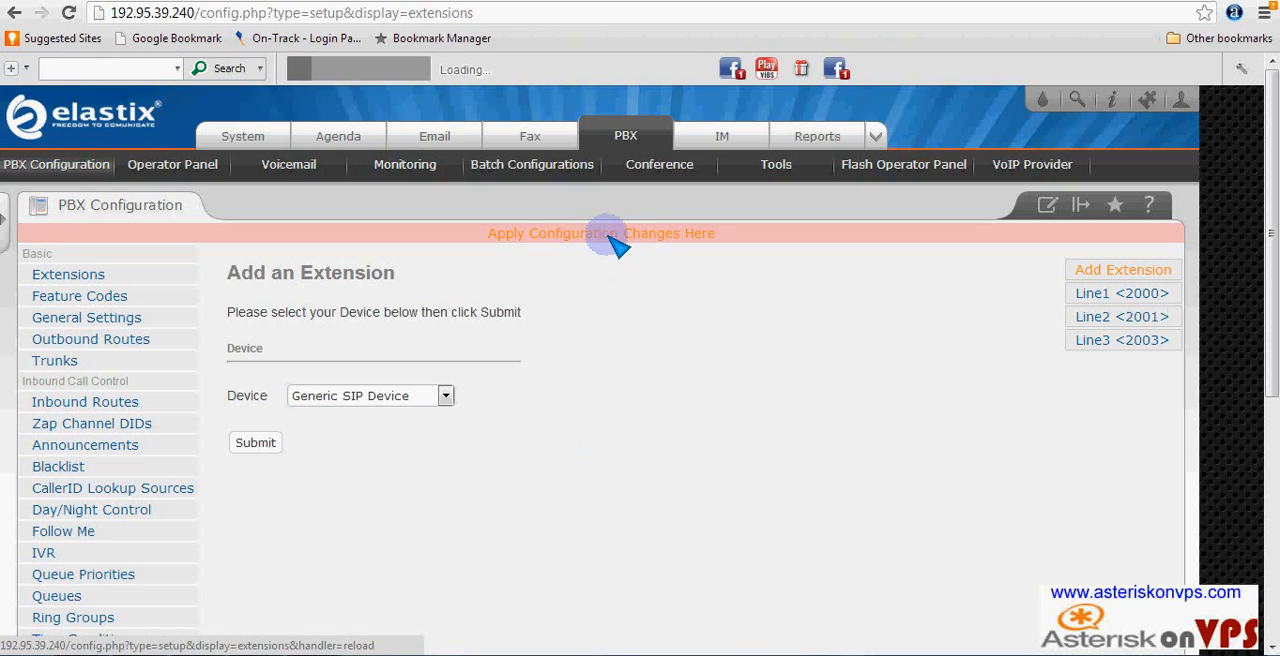
# - Apply the pending configuration changes and open the inbound routes configuration
pyautogui.click(560, 238)
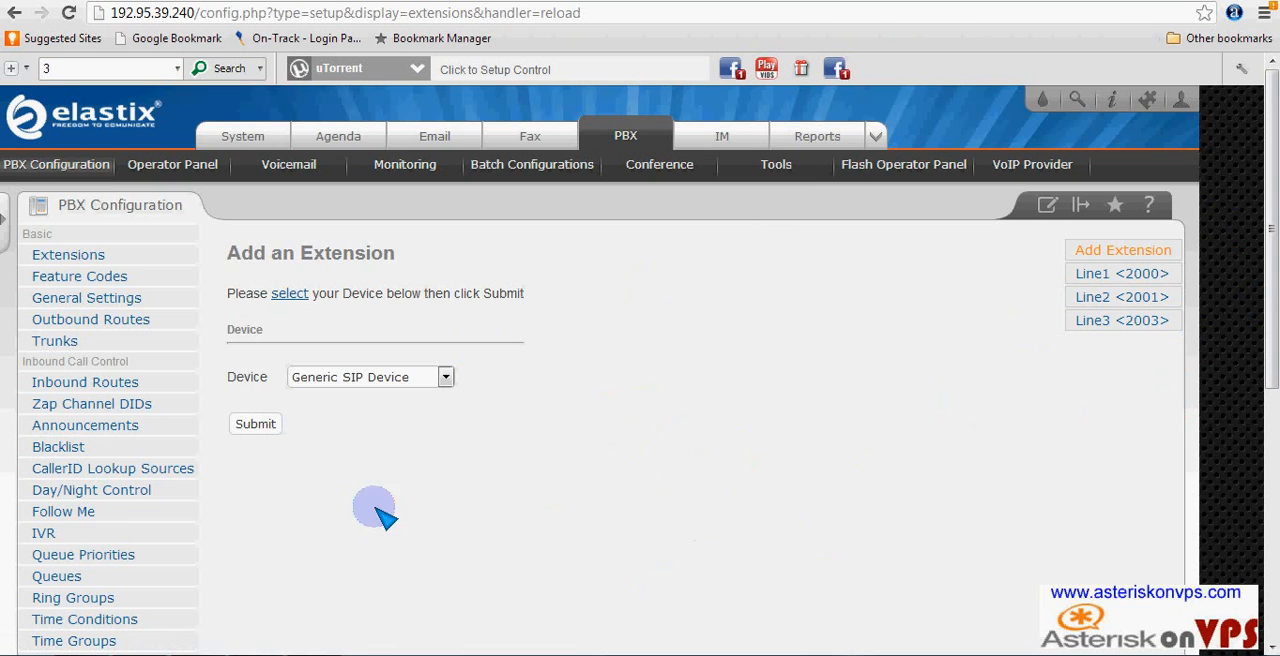
pyautogui.click(104, 394)
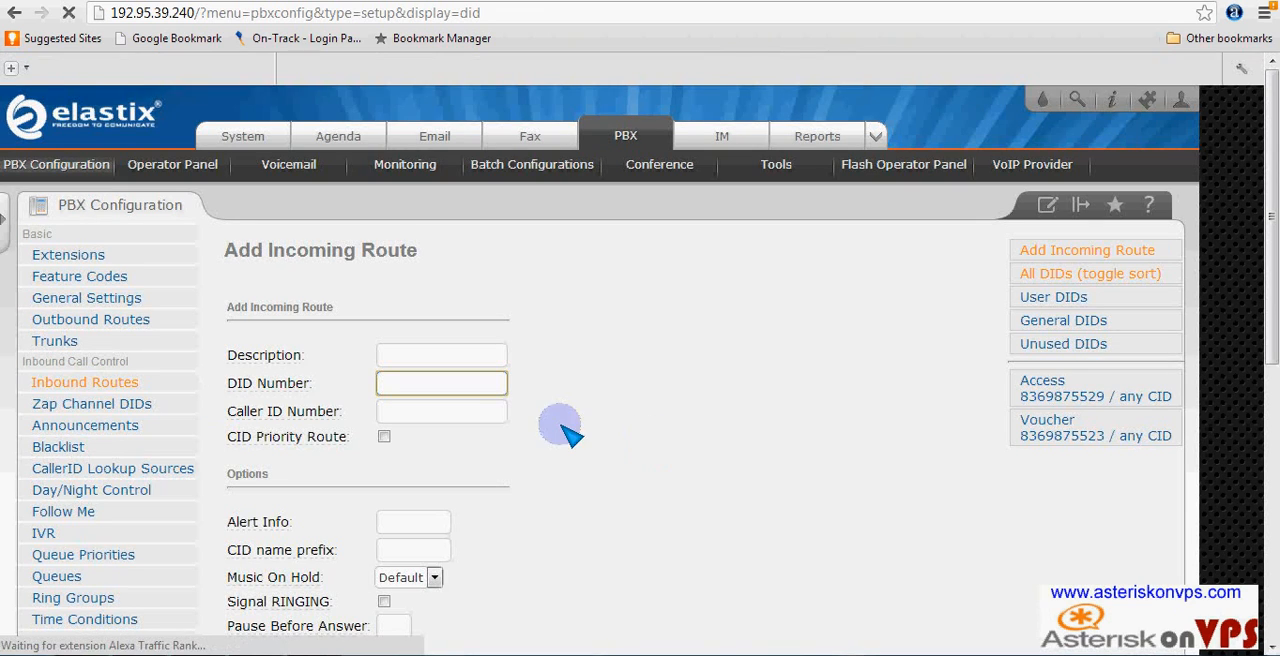
# - Enter the DID number for a new incoming route and set its destination to Terminate Call with Put caller on hold forever
pyautogui.click(418, 391)
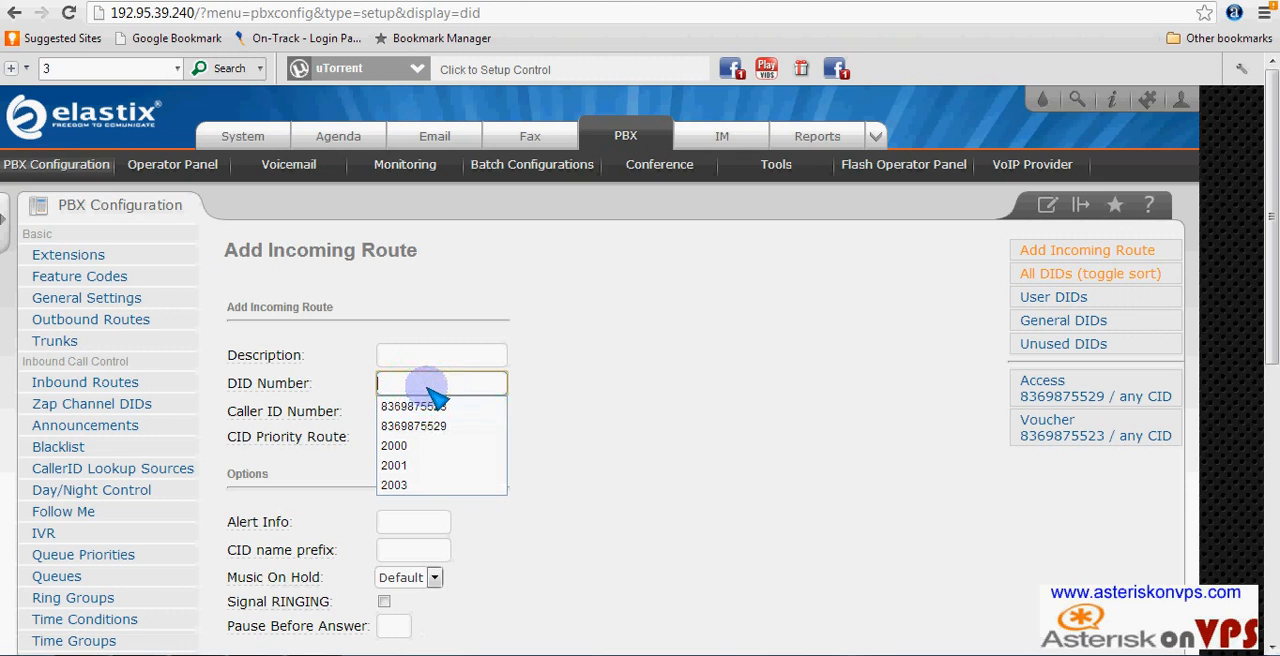
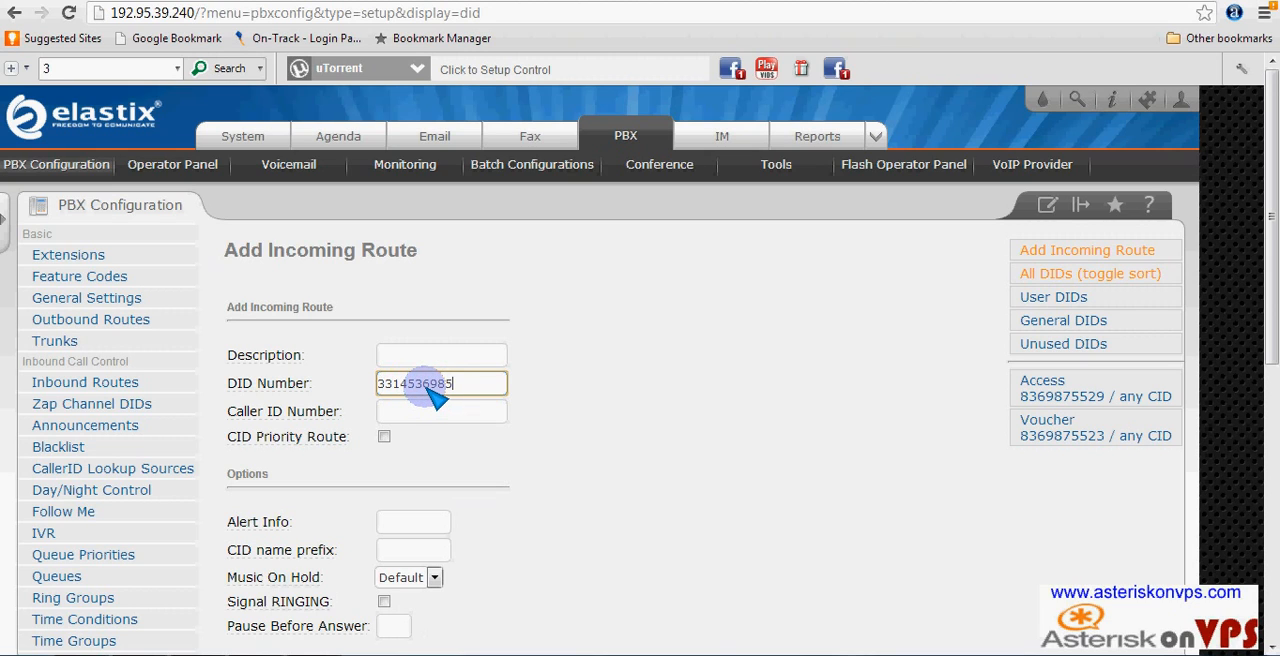
pyautogui.scroll(-3, 517, 399)
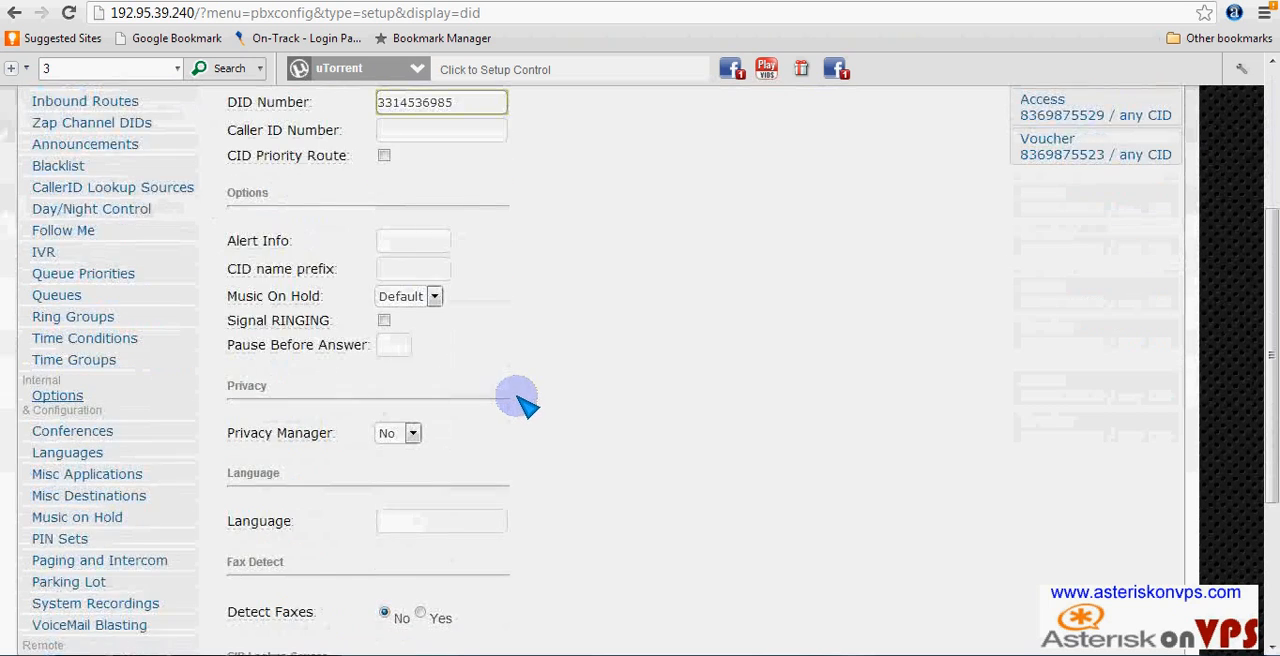
pyautogui.scroll(-1, 420, 490)
pyautogui.scroll(-1, 420, 490)
pyautogui.click(370, 518)
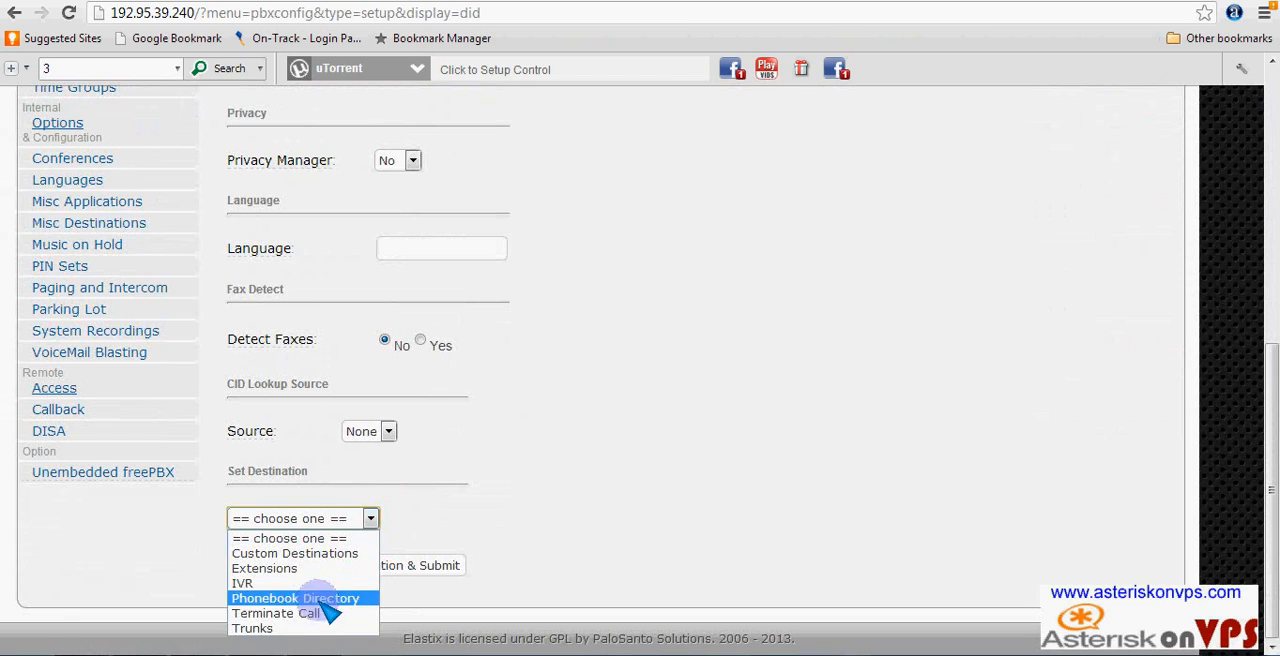
pyautogui.click(275, 613)
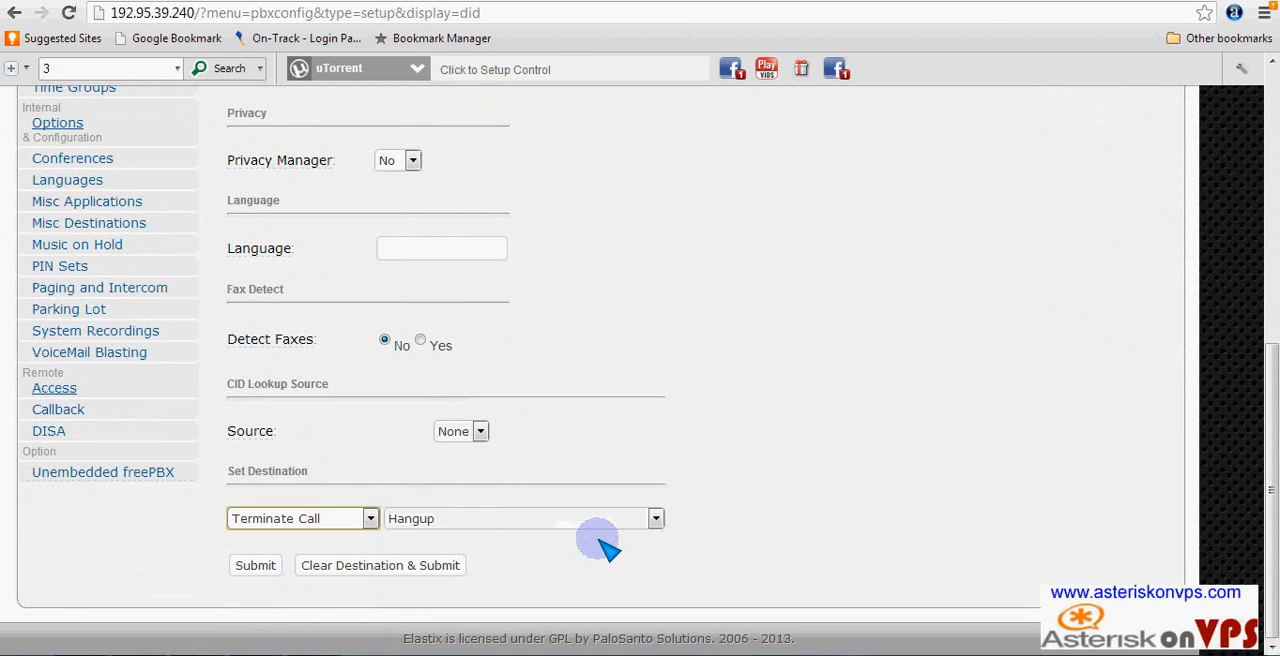
pyautogui.click(656, 518)
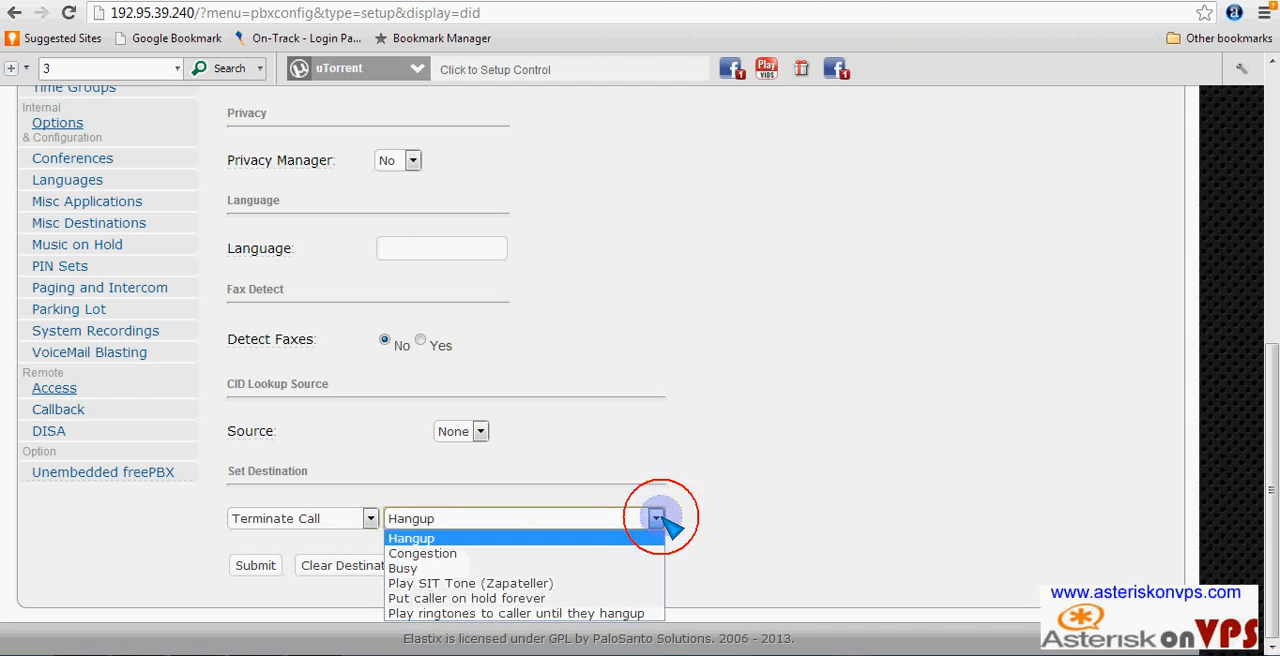
pyautogui.click(527, 598)
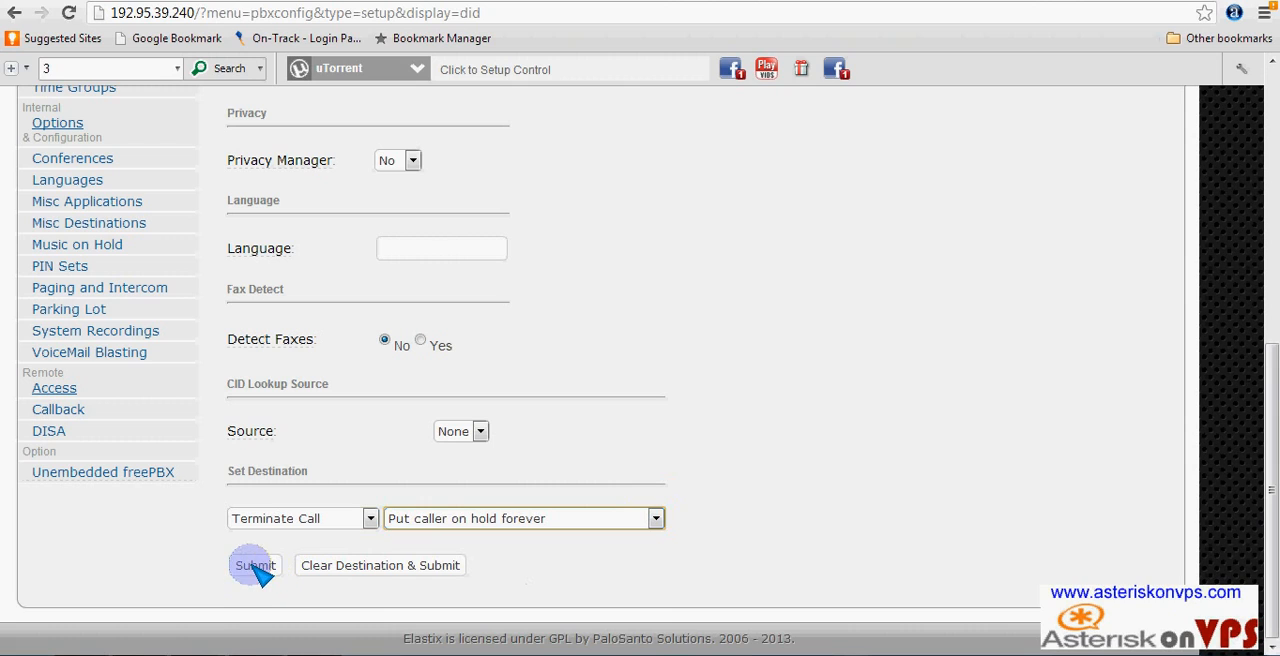
# - Submit the new incoming route and apply the pending configuration changes
pyautogui.click(255, 565)
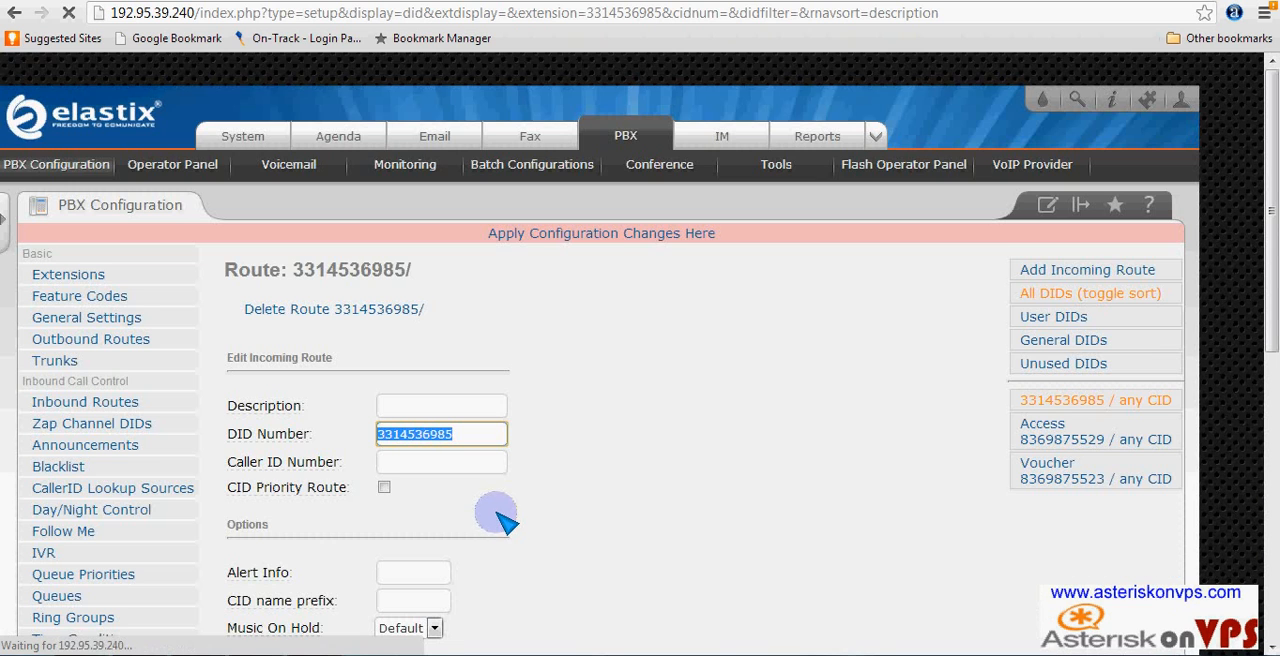
pyautogui.click(606, 233)
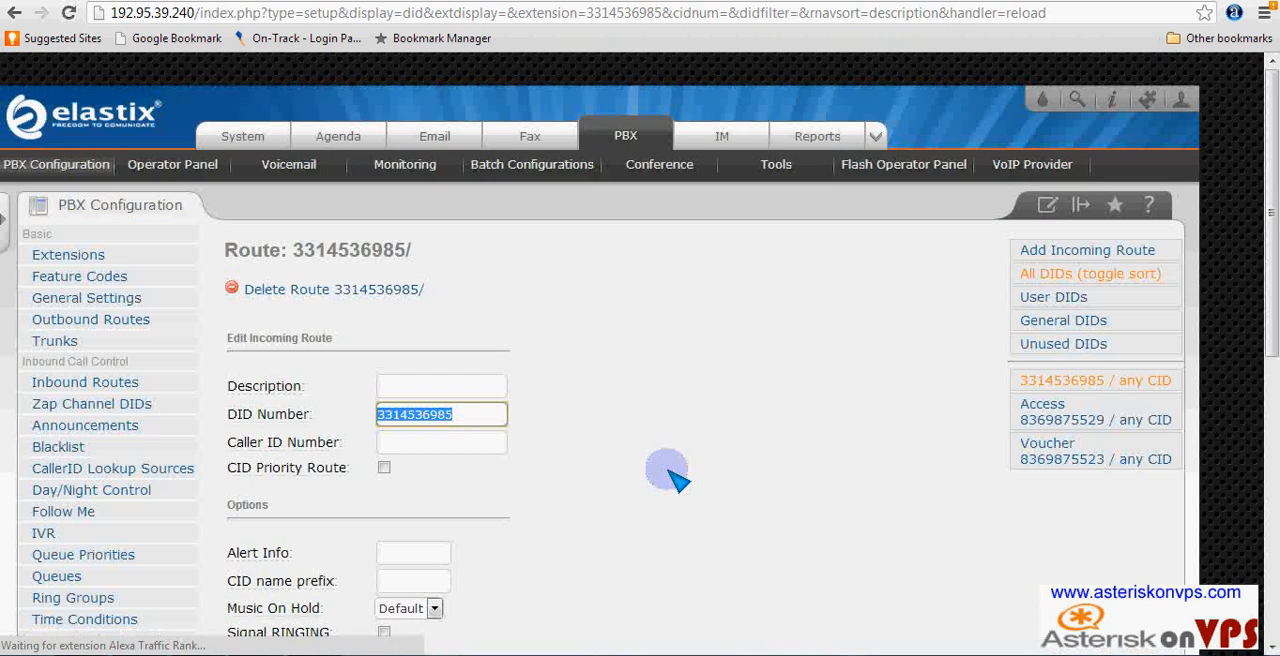
pyautogui.scroll(-4, 676, 480)
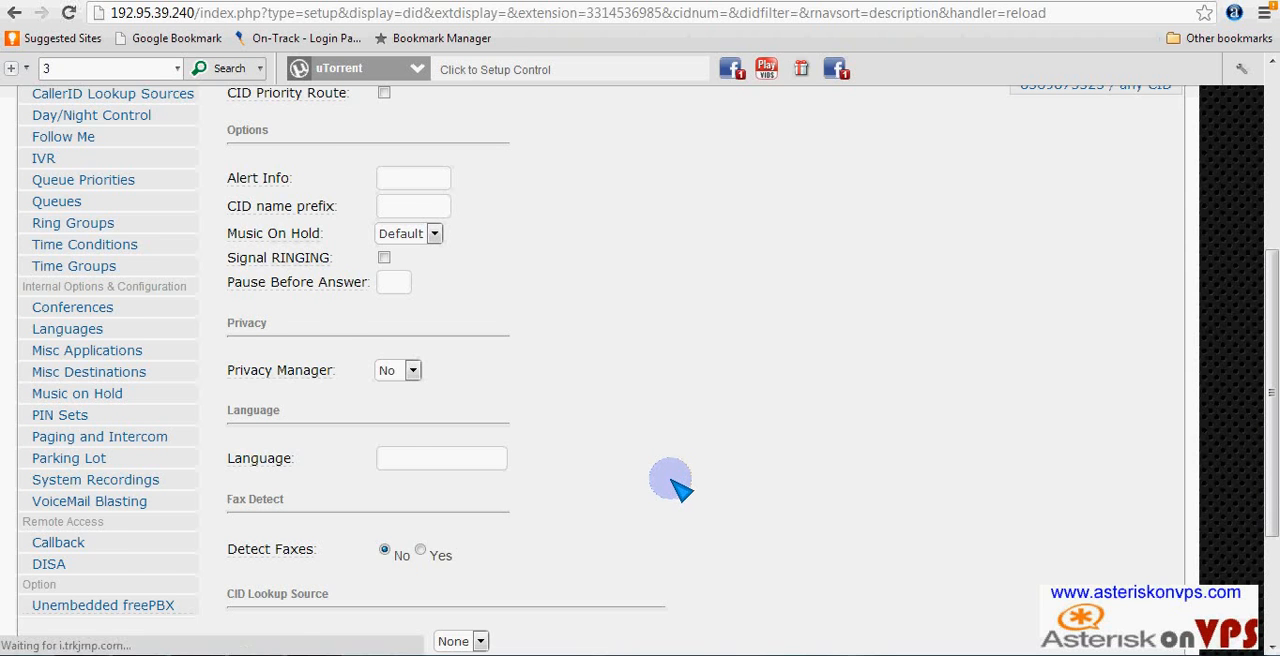
pyautogui.scroll(4, 676, 480)
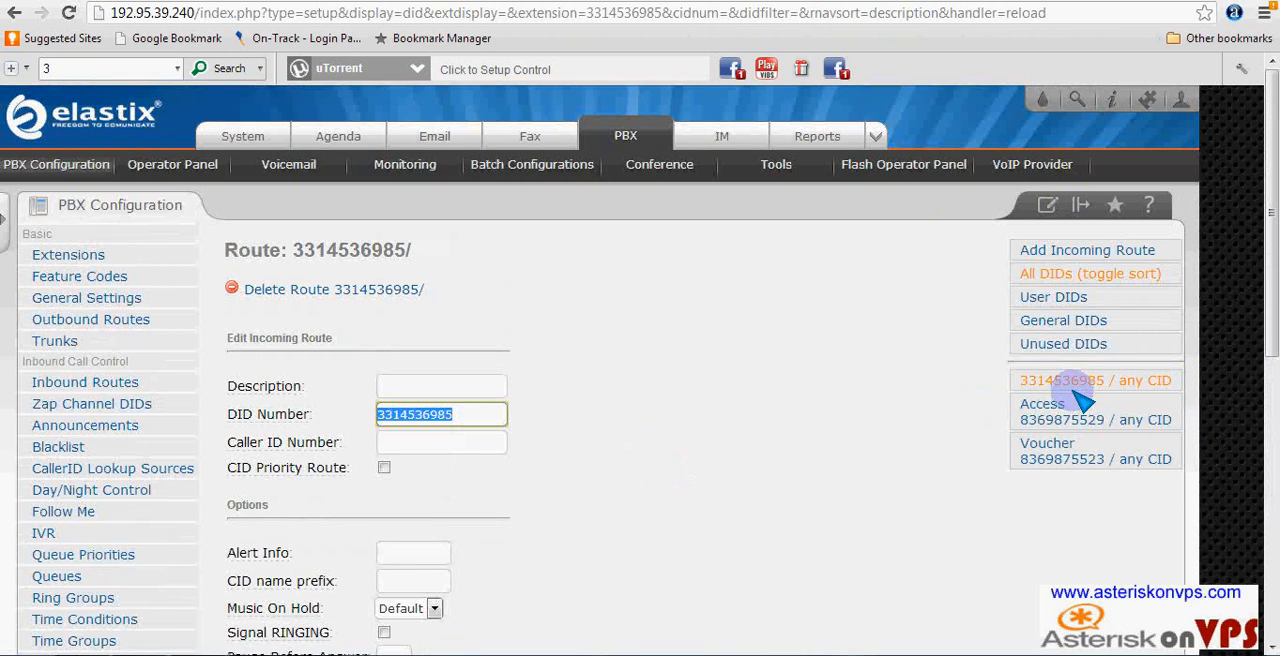
# - Set the incoming route's description to Test client, submit the edit and apply the configuration changes
pyautogui.click(476, 390)
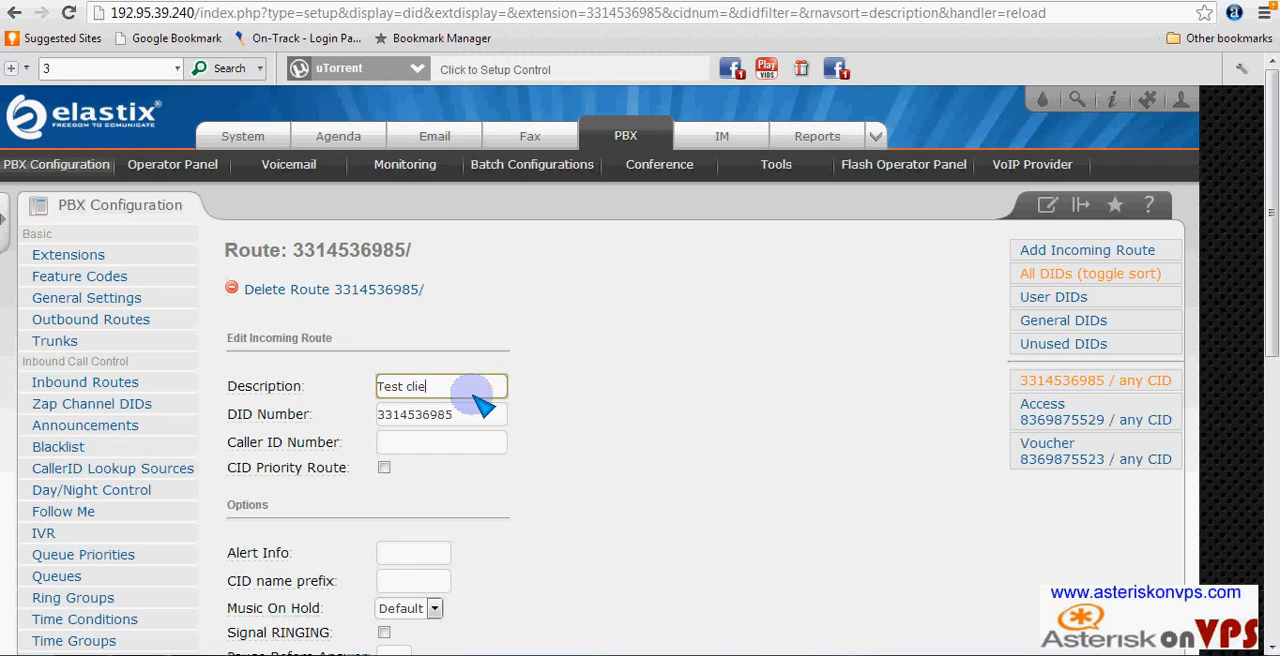
pyautogui.scroll(-7, 529, 320)
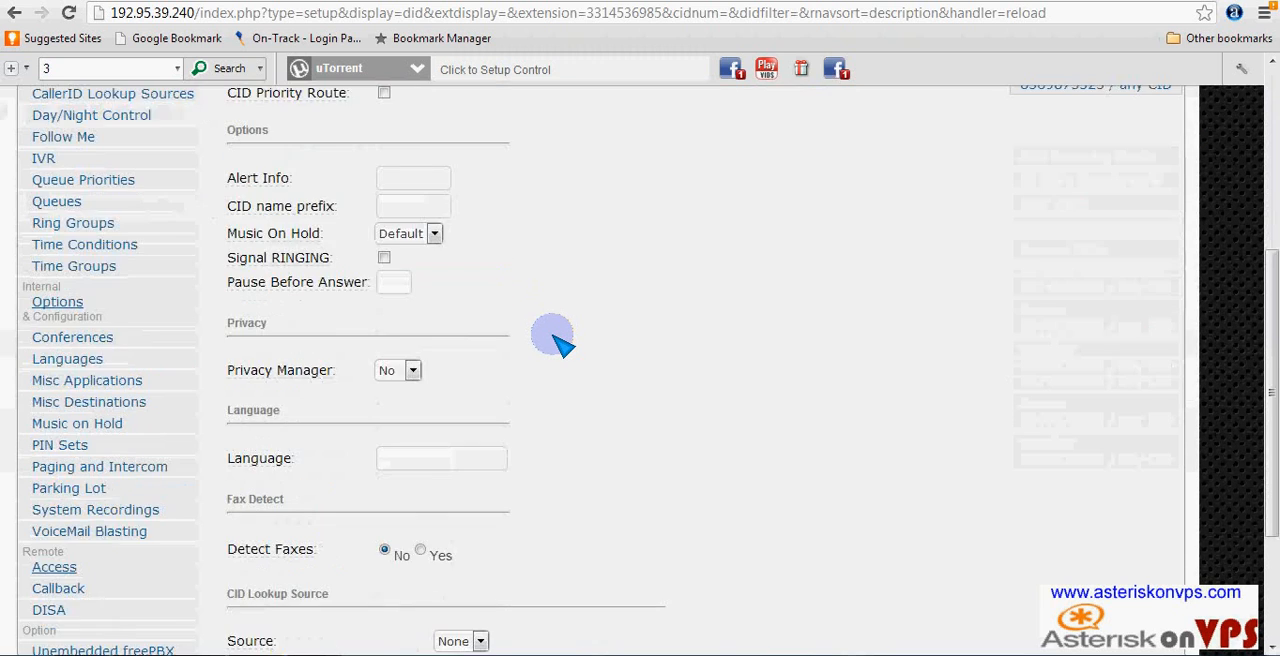
pyautogui.click(255, 566)
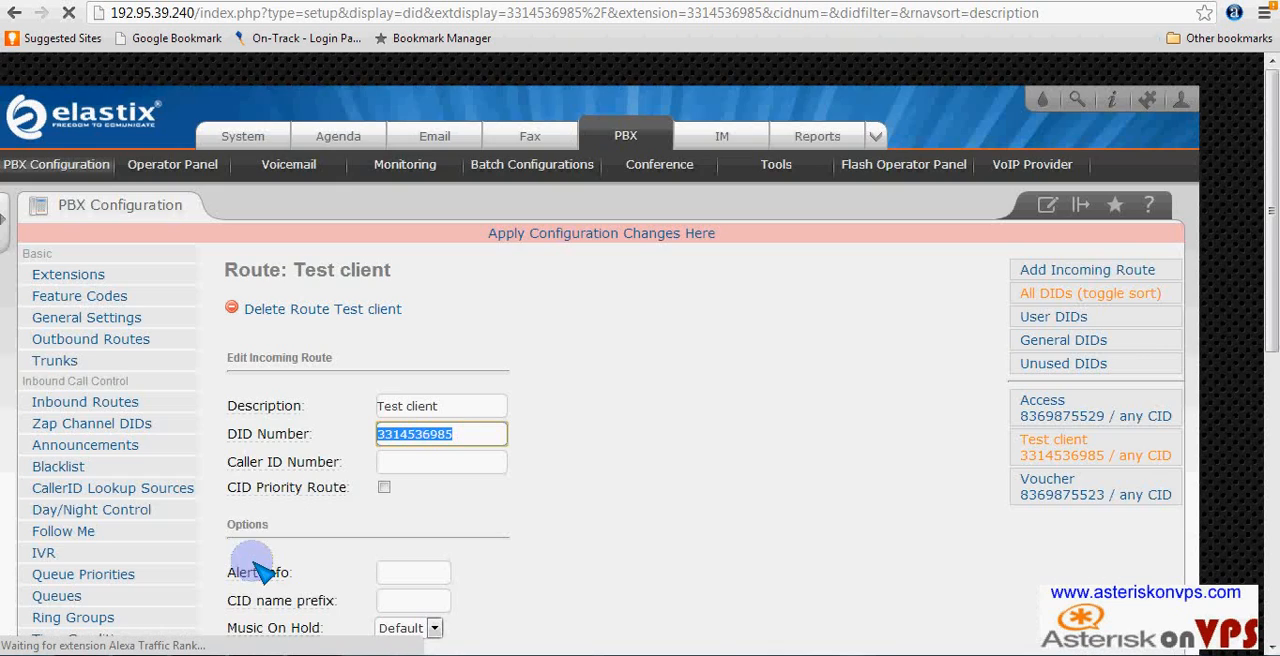
pyautogui.click(558, 243)
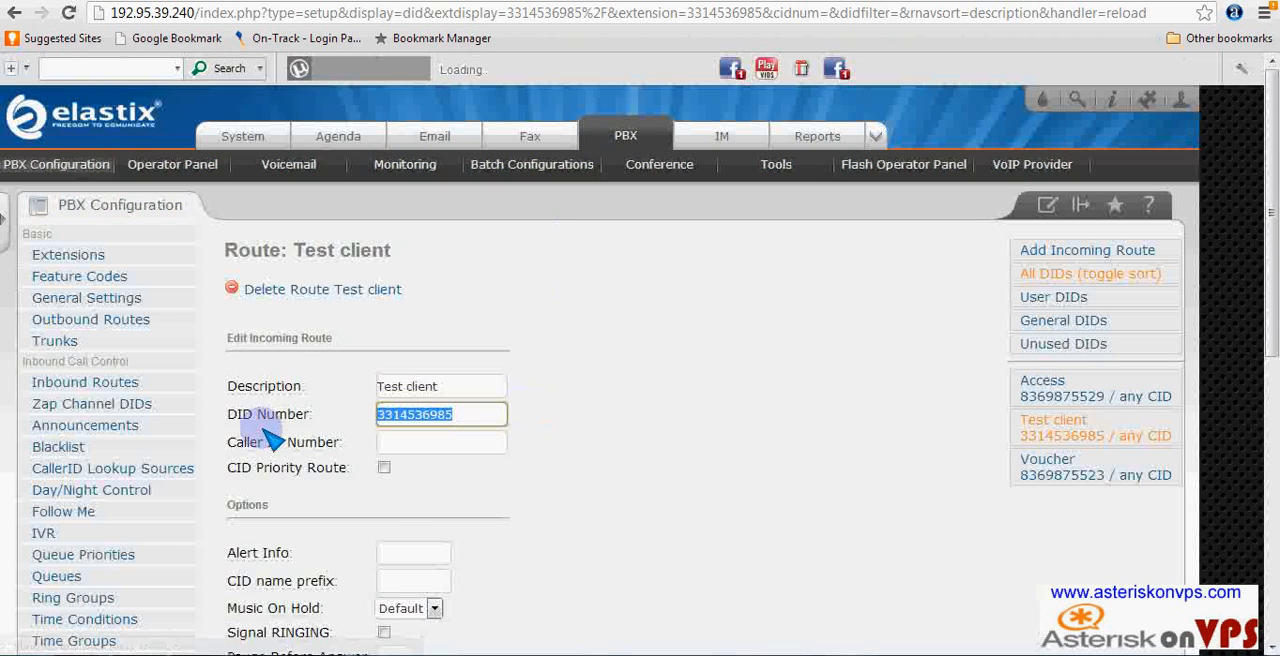
# - Open the System Recordings configuration for adding a recording
pyautogui.scroll(-3, 200, 480)
pyautogui.scroll(-3, 75, 568)
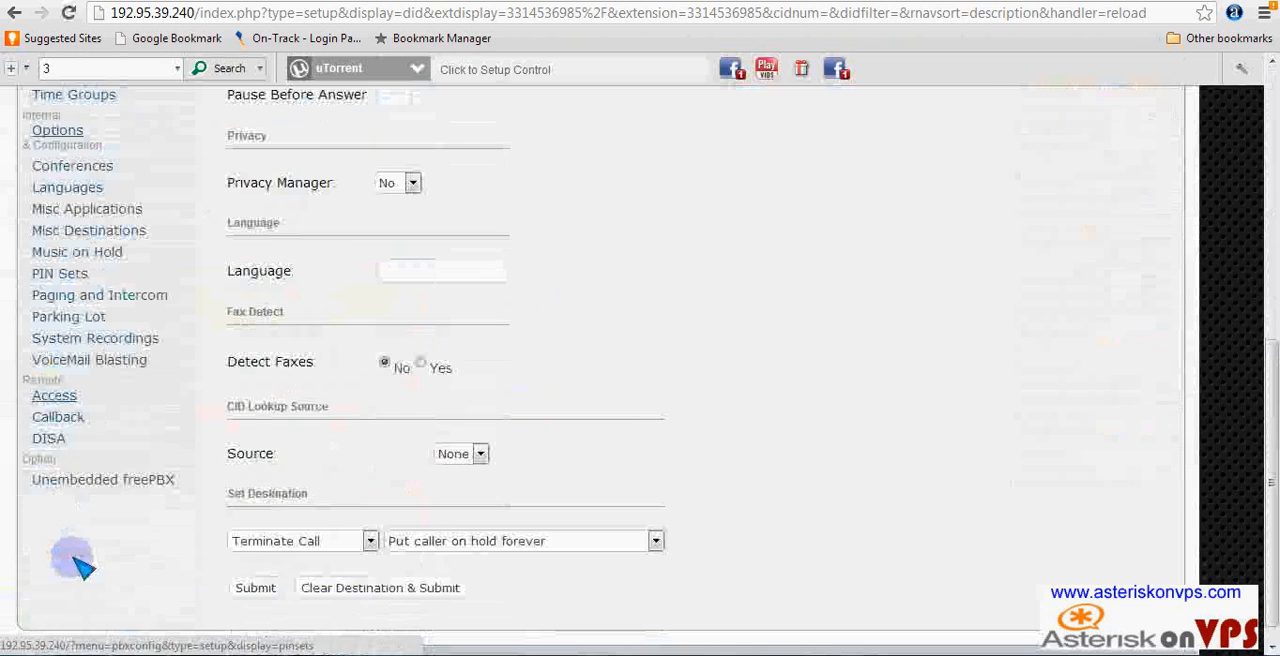
pyautogui.scroll(1, 157, 371)
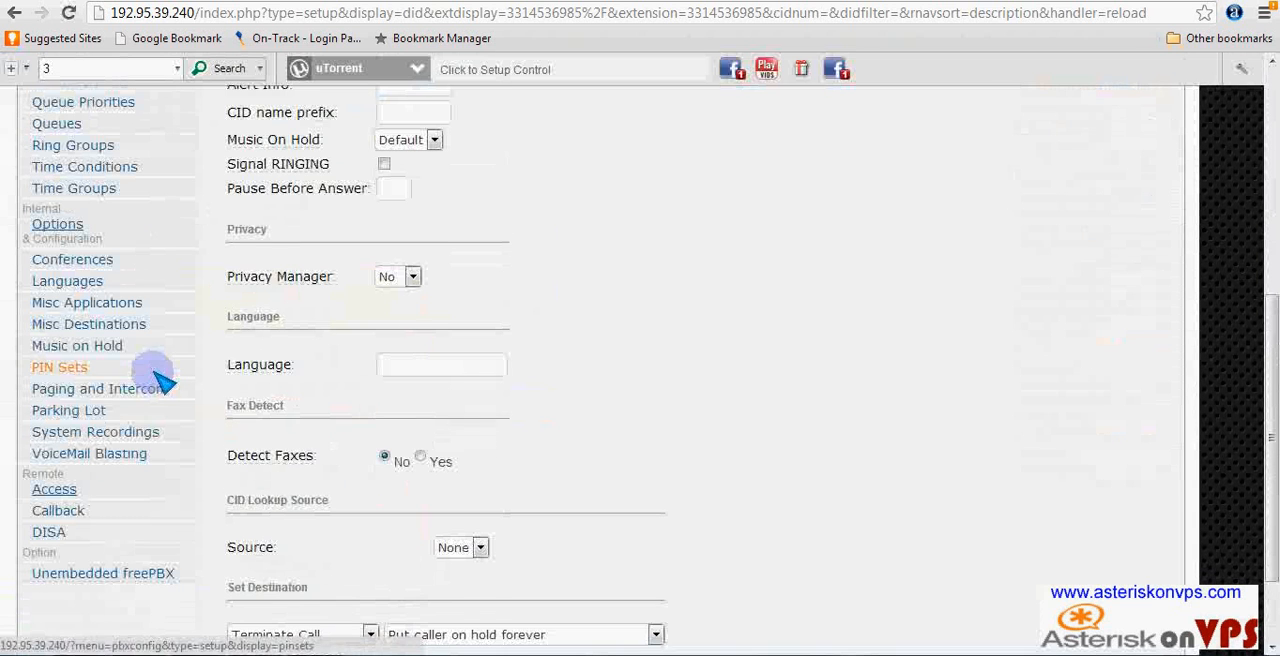
pyautogui.click(120, 434)
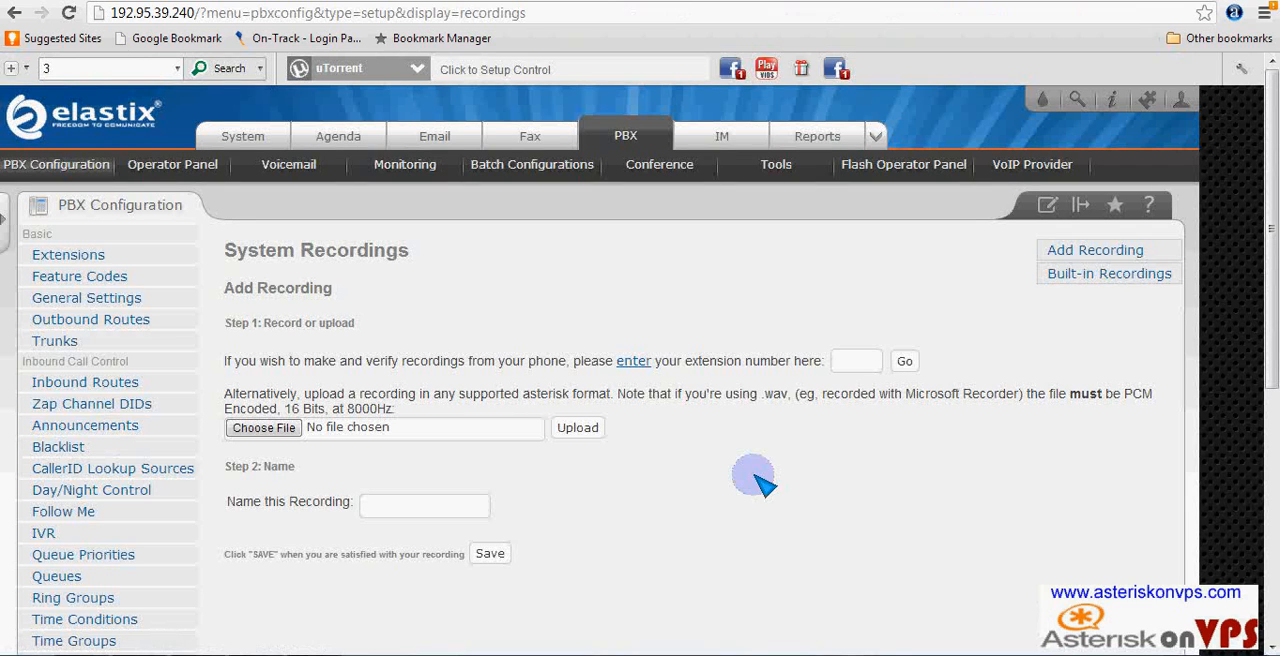
pyautogui.click(860, 361)
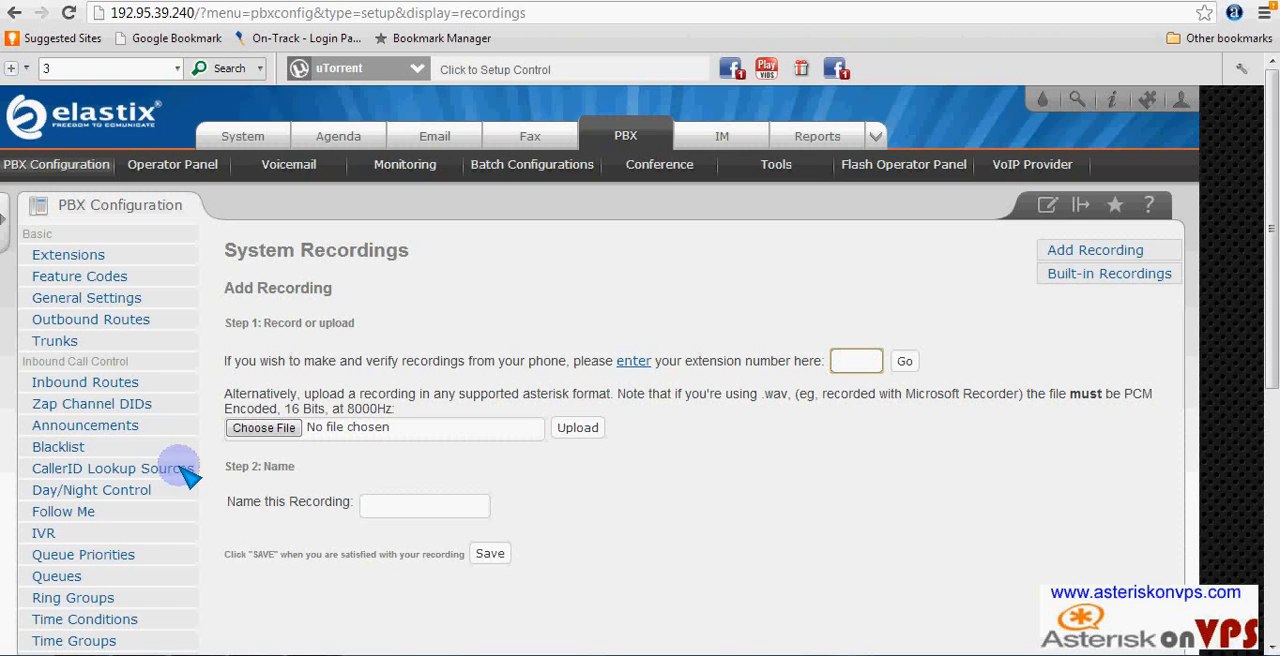
# - Choose ivr 2.wav from the Documents library as the recording file and upload it
pyautogui.click(282, 436)
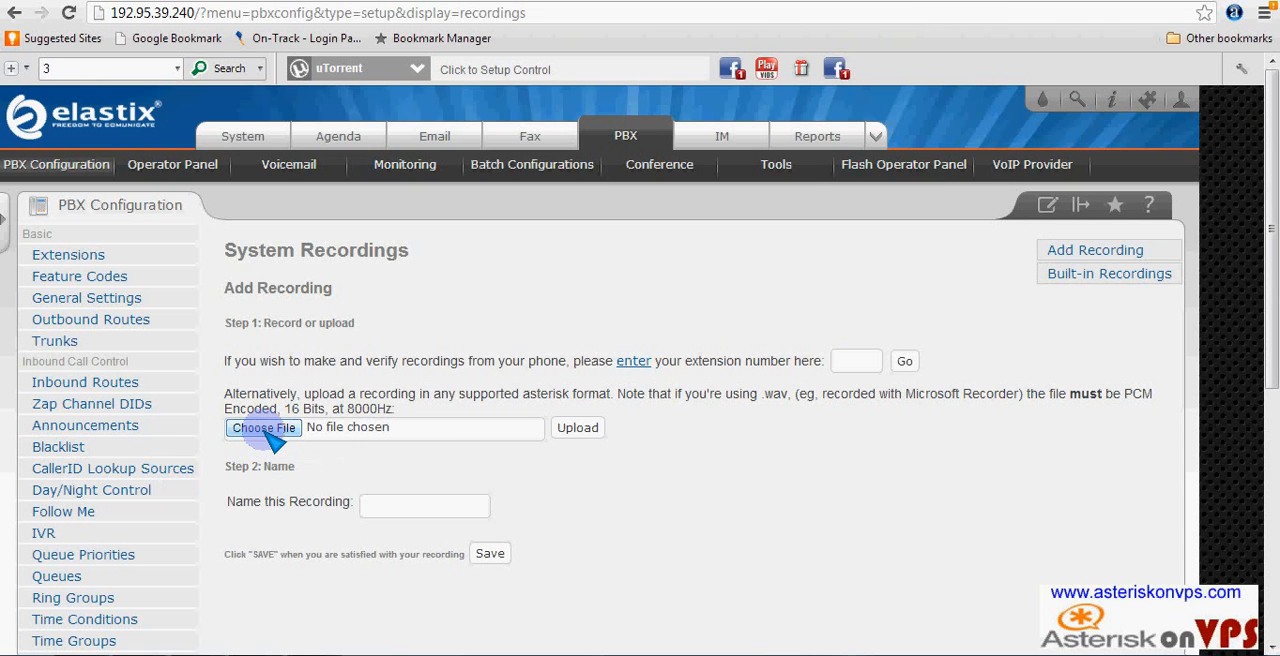
pyautogui.click(266, 428)
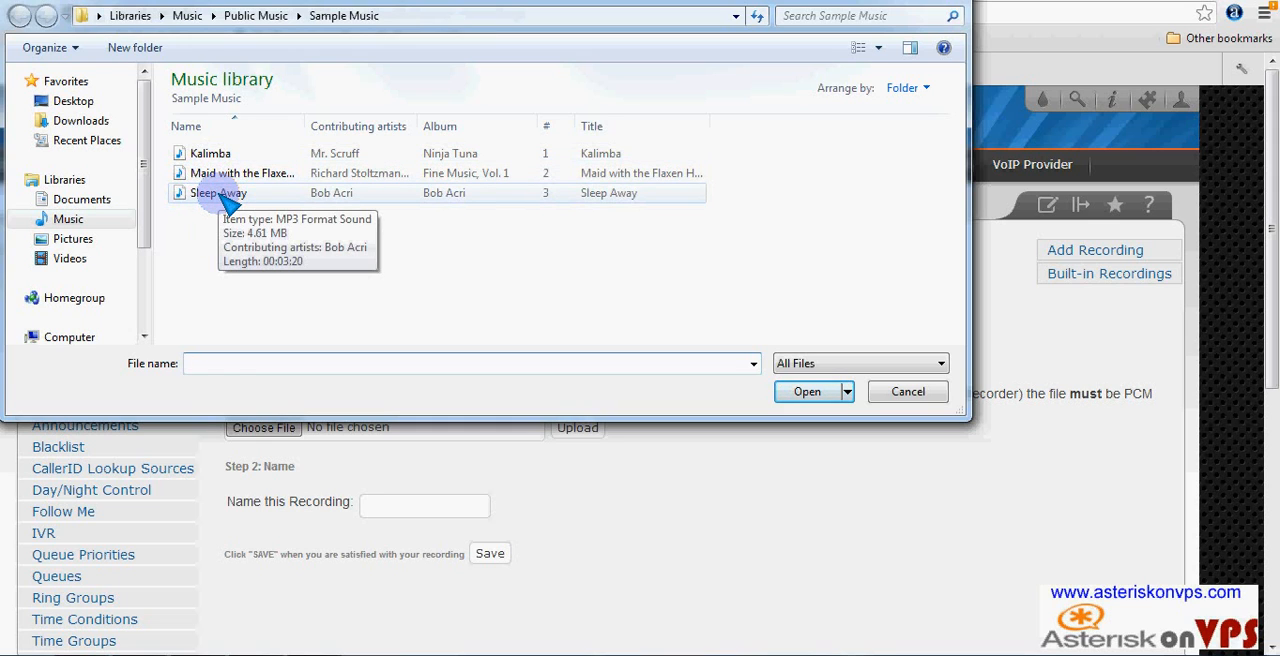
pyautogui.click(228, 196)
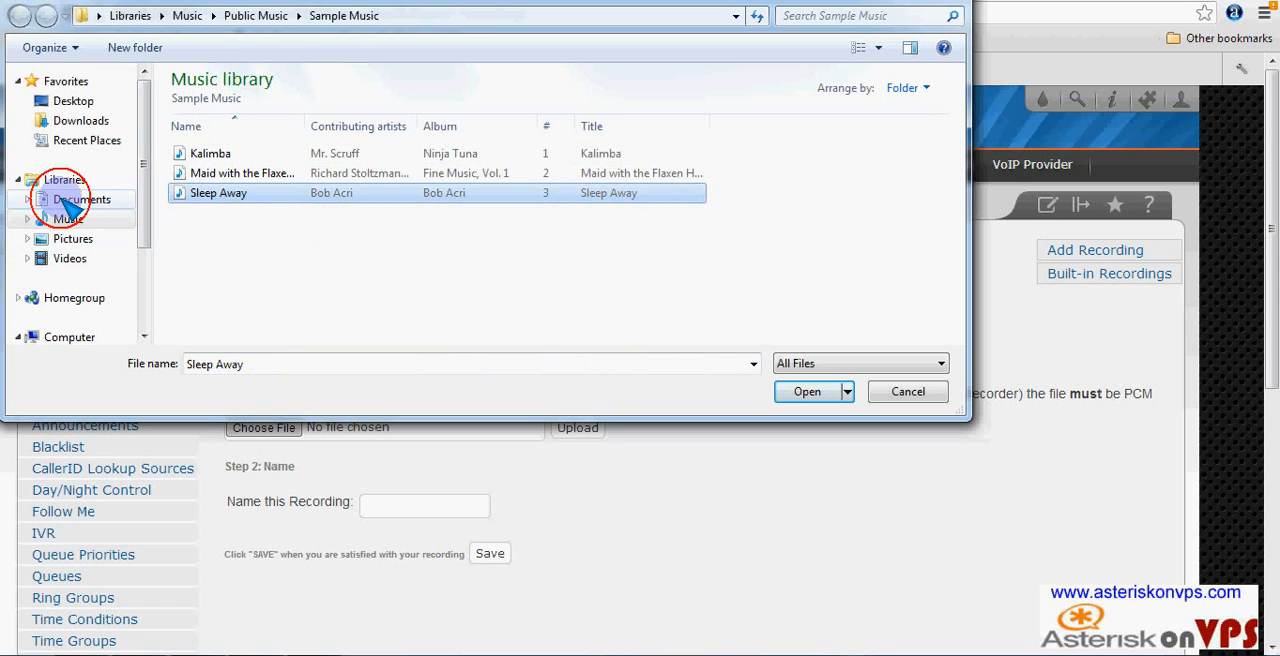
pyautogui.click(75, 205)
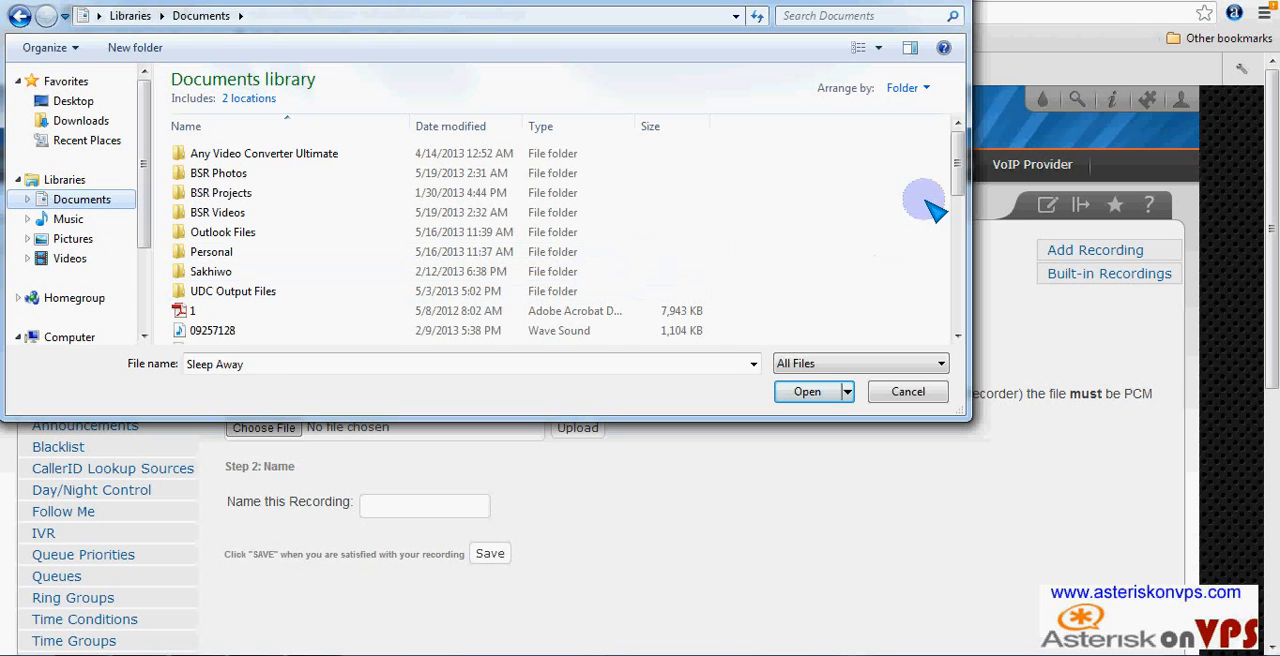
pyautogui.click(957, 168)
pyautogui.moveTo(957, 168); pyautogui.dragTo(945, 345)
pyautogui.click(200, 235)
pyautogui.click(808, 392)
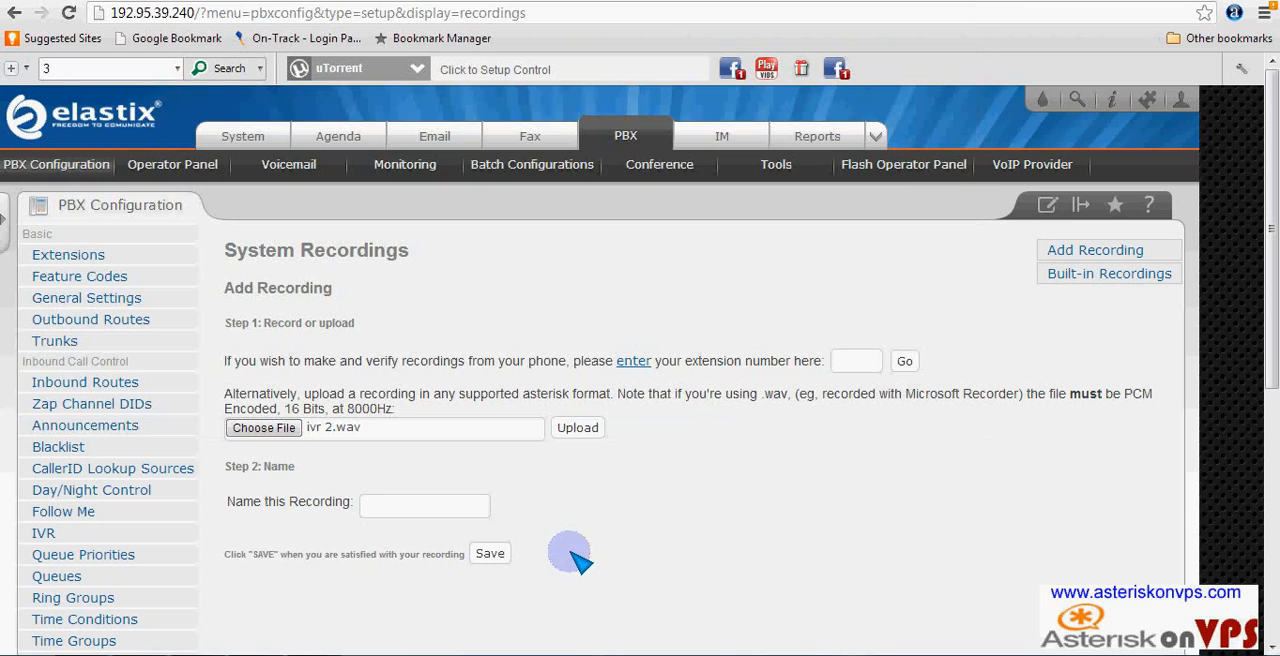
pyautogui.click(580, 428)
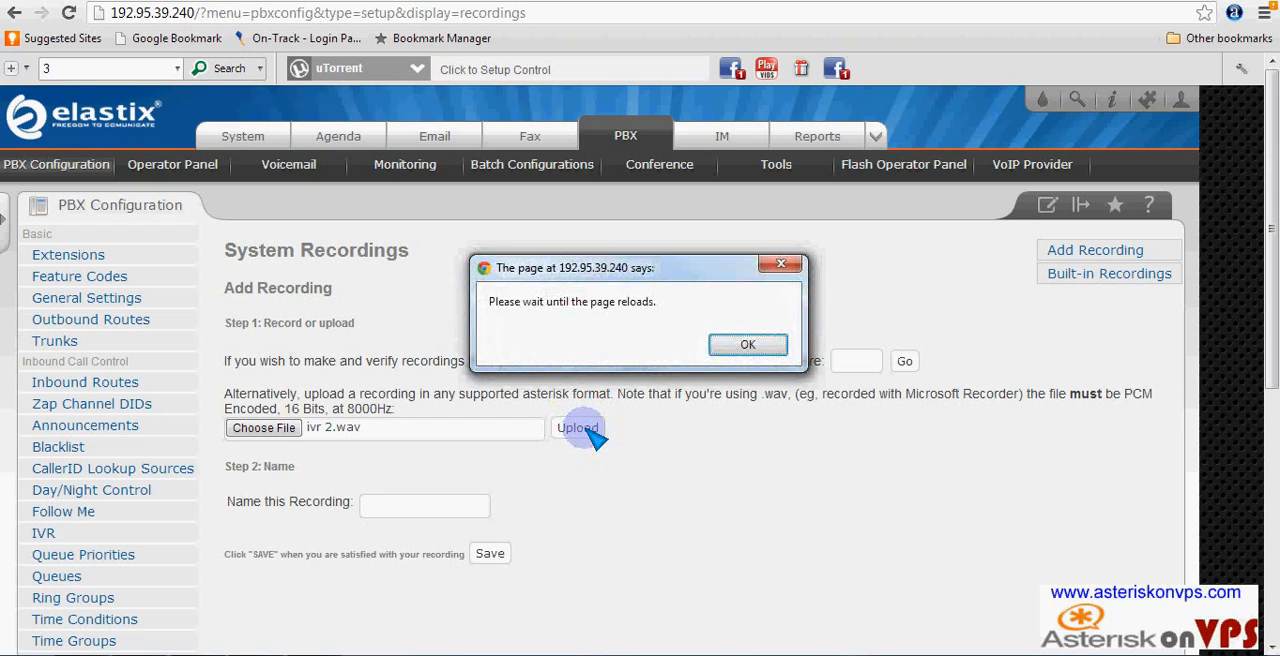
pyautogui.click(745, 346)
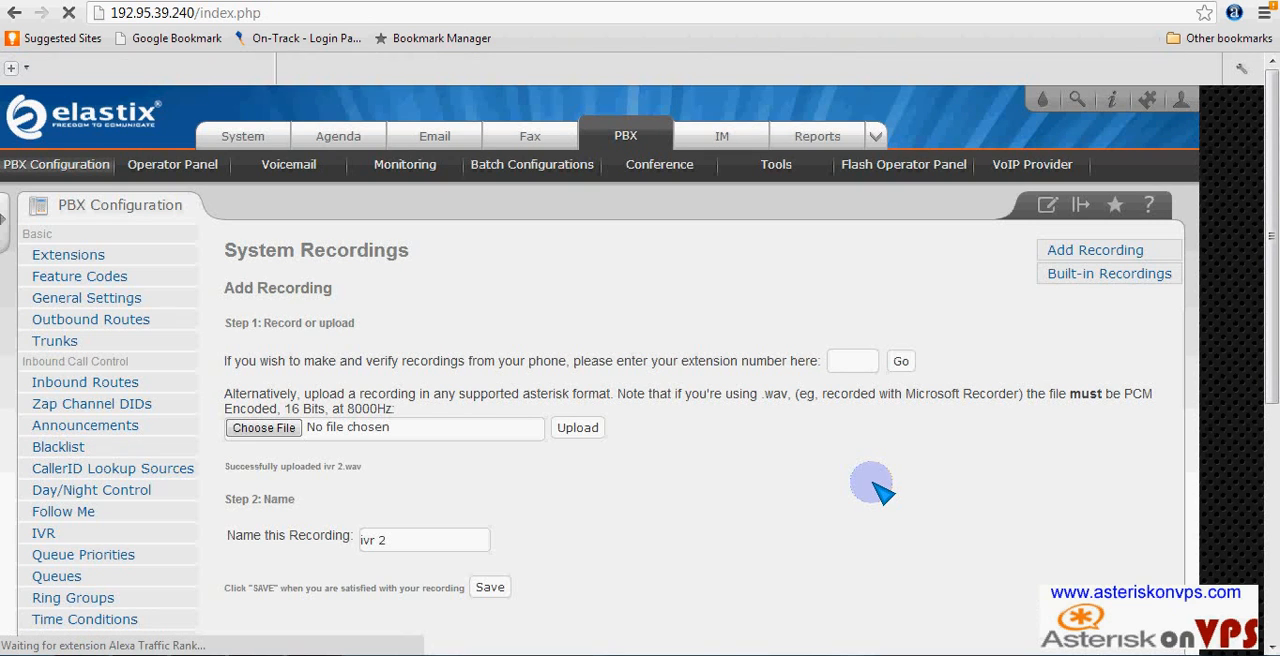
# - Name the uploaded recording greeting1 and save it
pyautogui.click(492, 589)
pyautogui.click(750, 345)
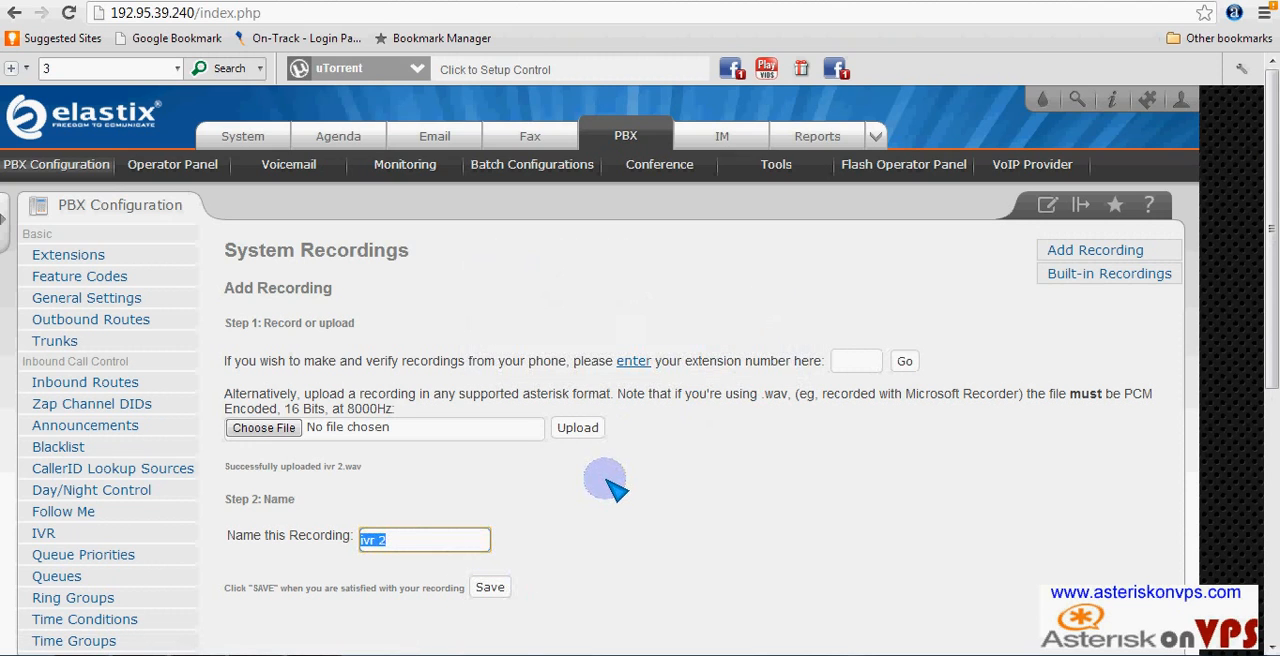
pyautogui.click(410, 541)
pyautogui.moveTo(414, 540); pyautogui.dragTo(296, 540)
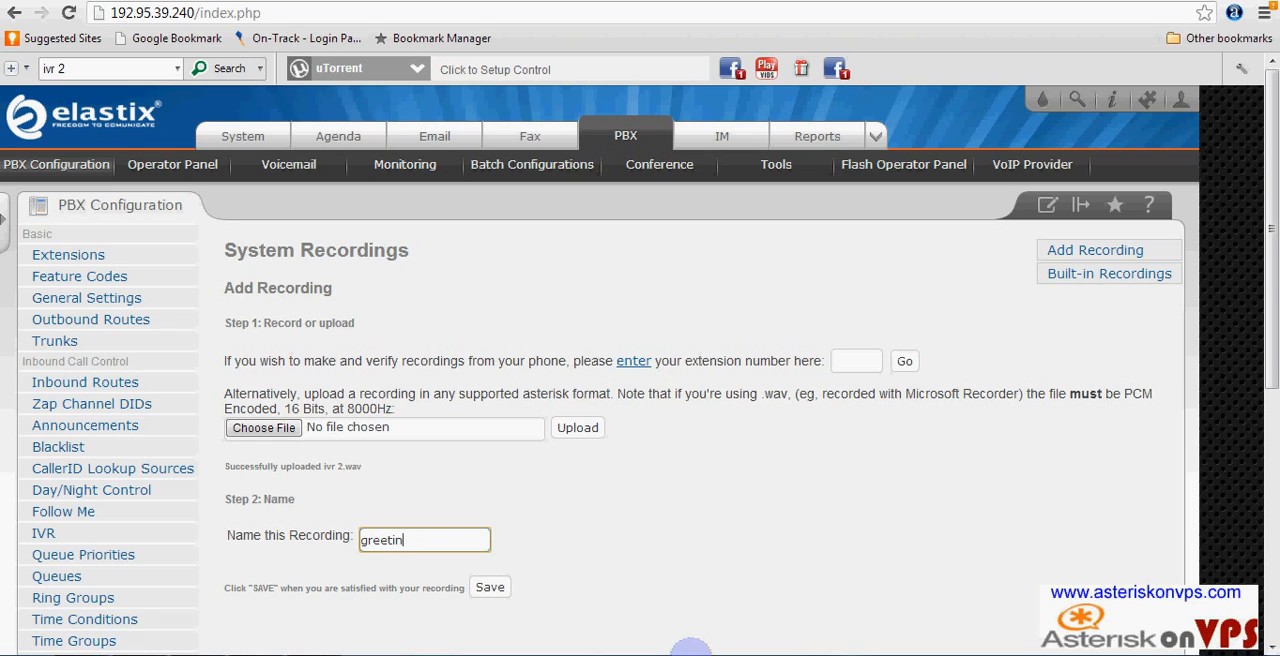
pyautogui.click(489, 587)
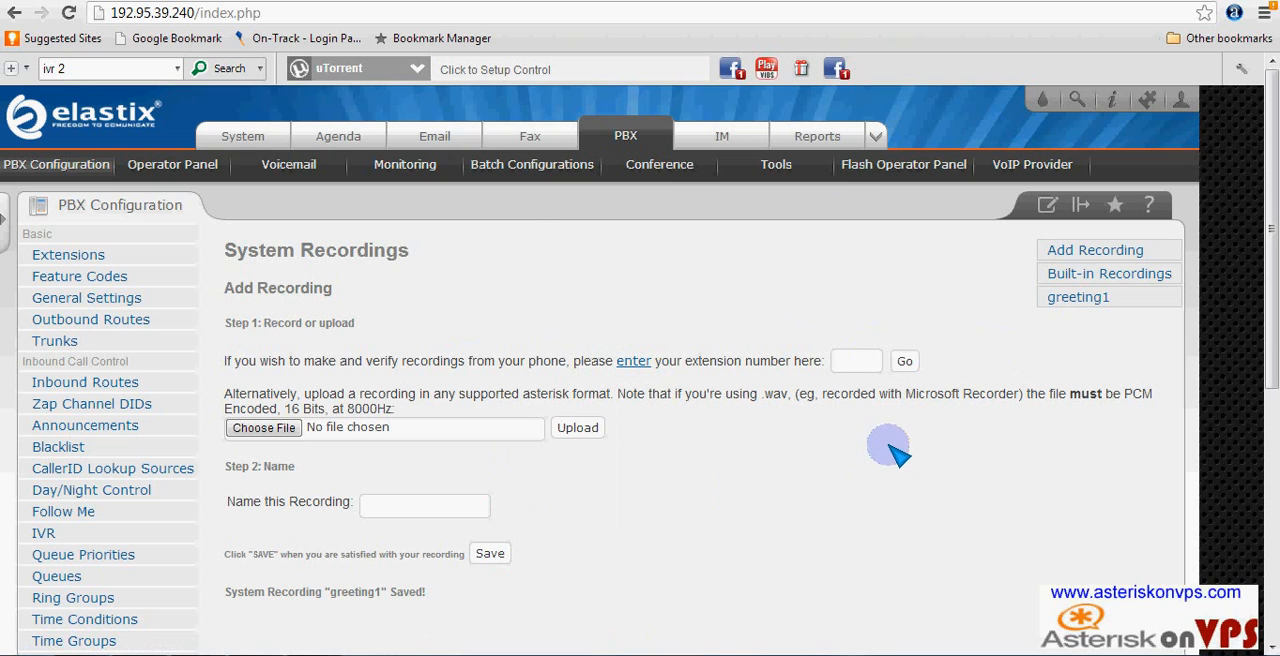
# - Open the Test client inbound route and review its settings and call destination
pyautogui.click(66, 383)
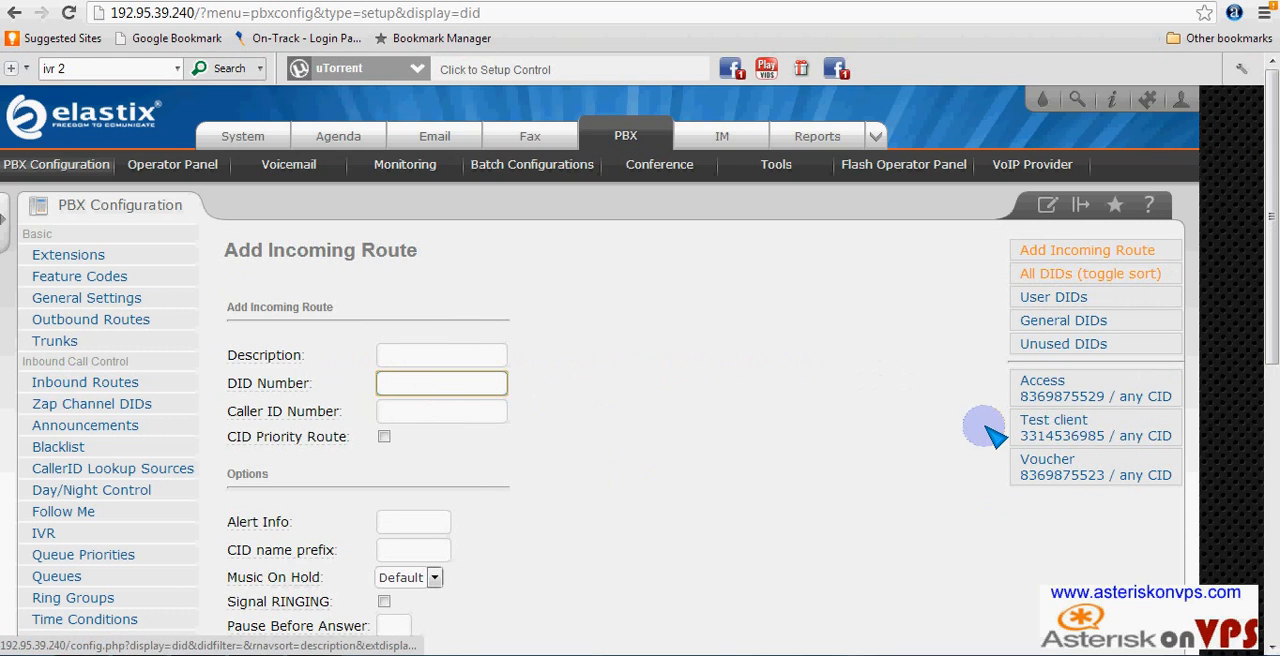
pyautogui.click(1100, 440)
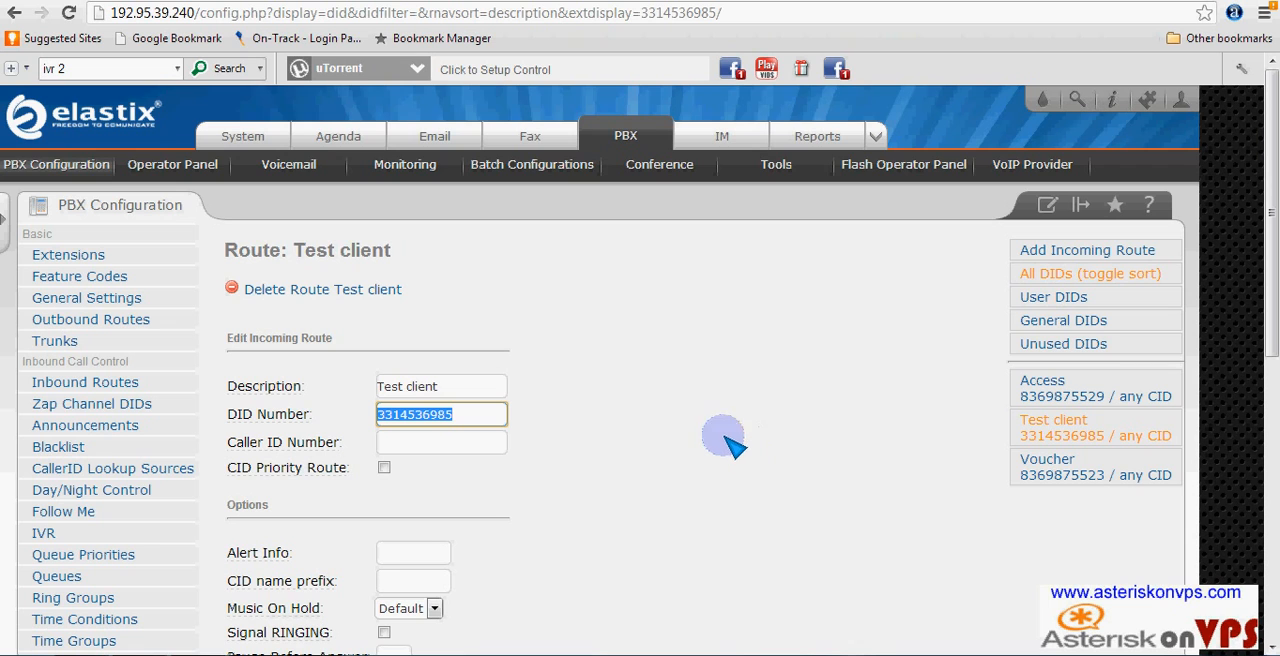
pyautogui.scroll(-5, 528, 536)
pyautogui.scroll(-3, 548, 356)
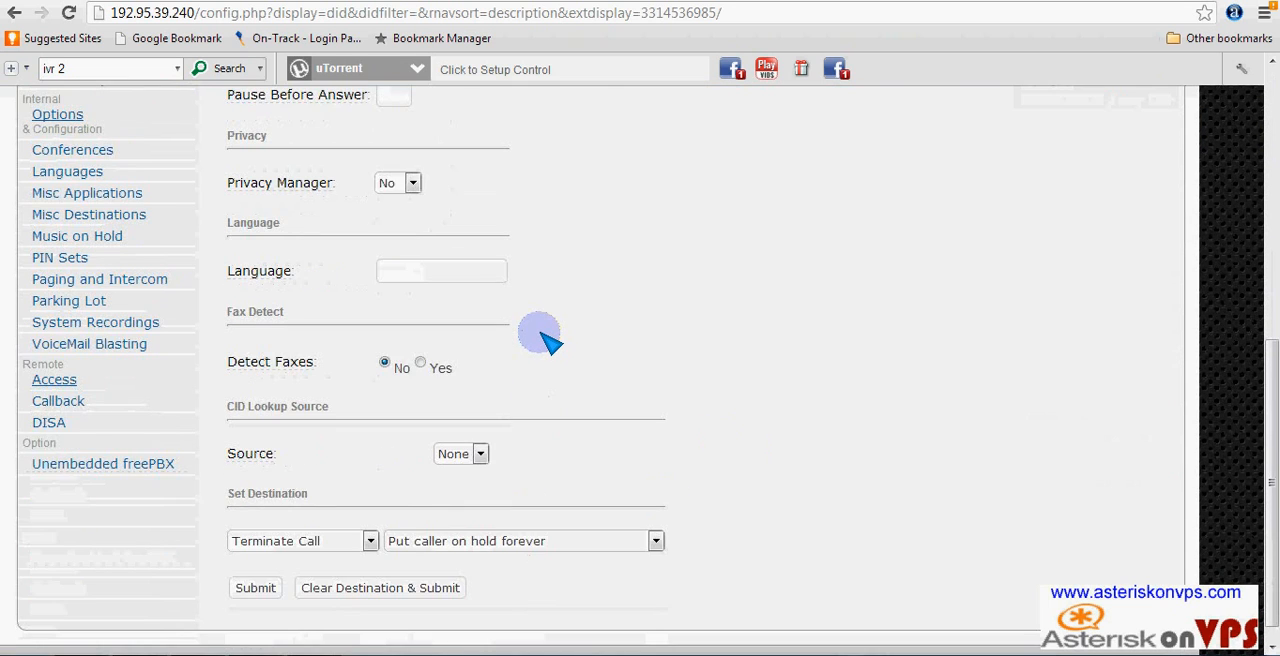
pyautogui.scroll(7, 548, 356)
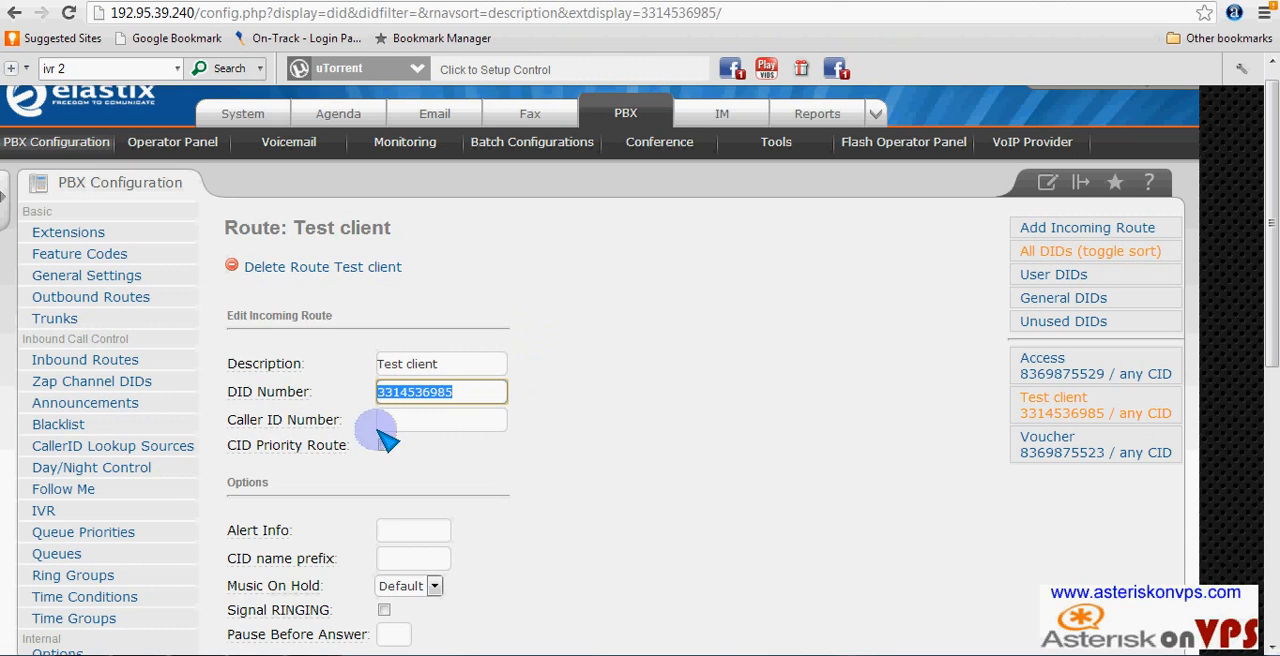
# - Open the IVR (Digital Receptionist) configuration
pyautogui.click(44, 510)
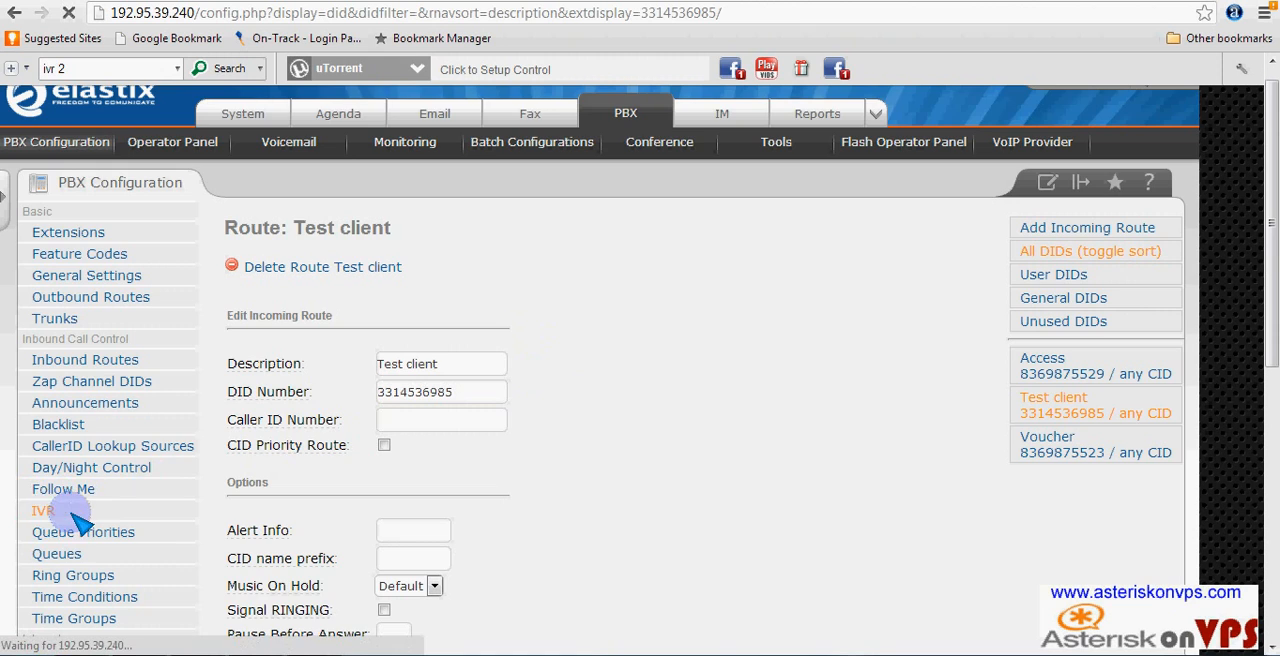
pyautogui.scroll(-5, 60, 510)
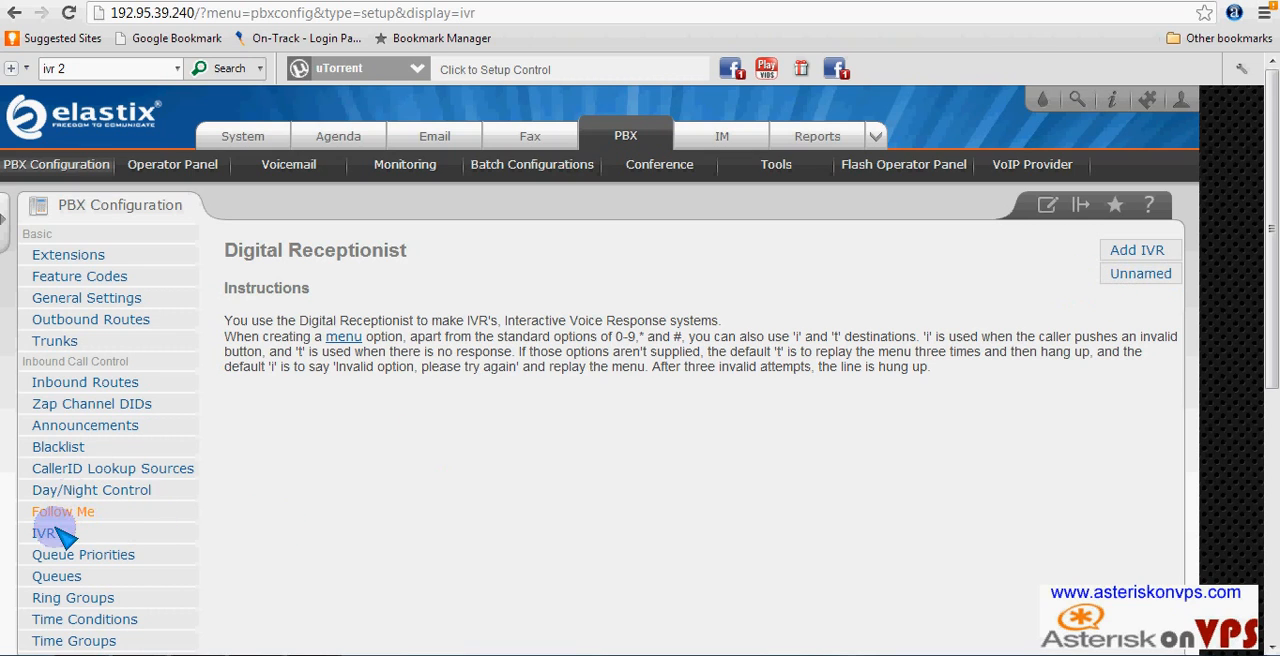
# - Add a new IVR named Testcustomer and set its announcement to greeting1
pyautogui.click(1145, 250)
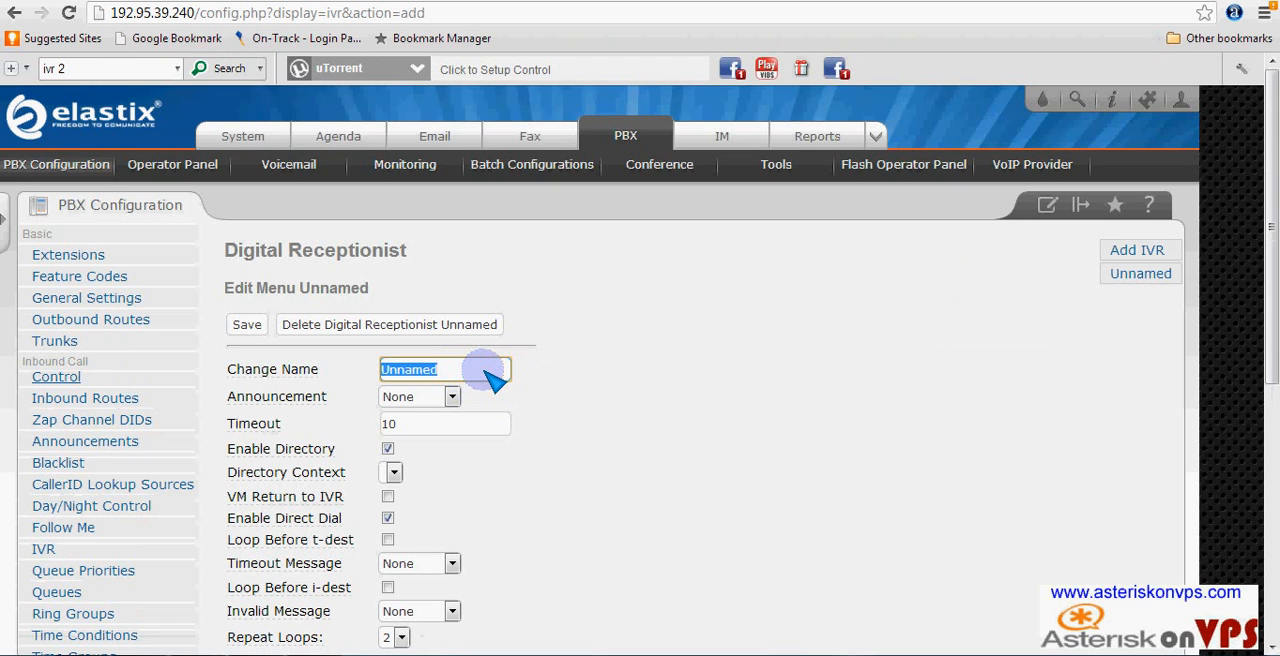
pyautogui.write('tcustome')
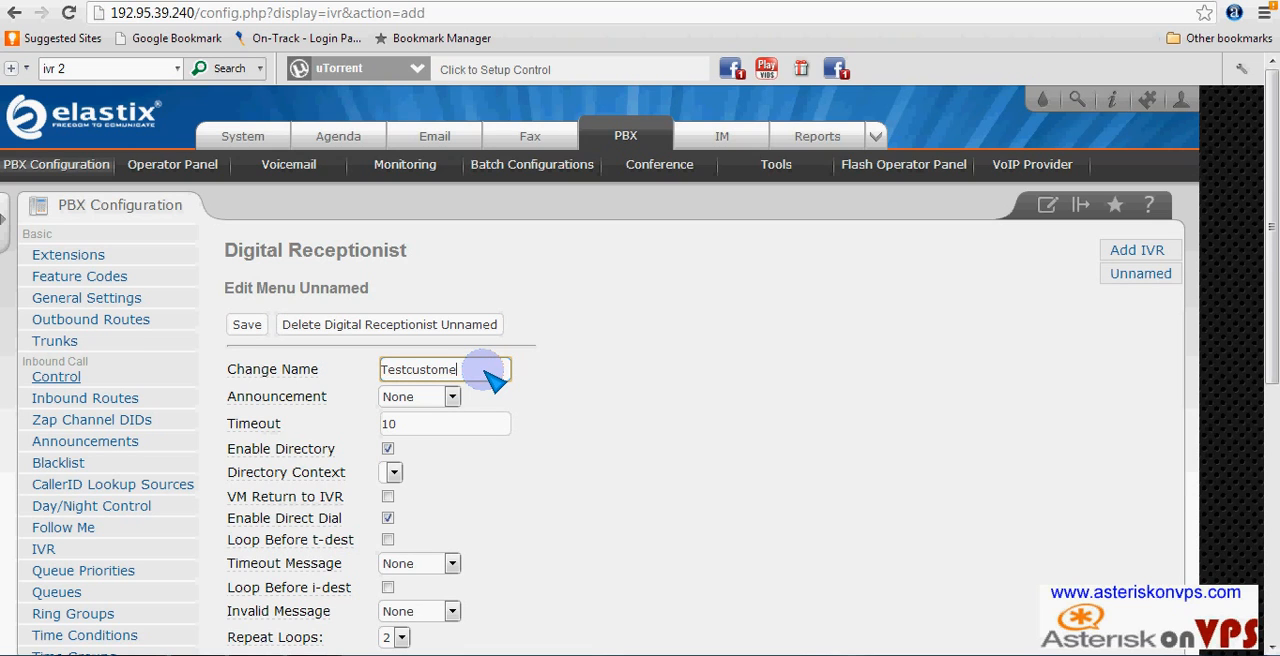
pyautogui.write('r')
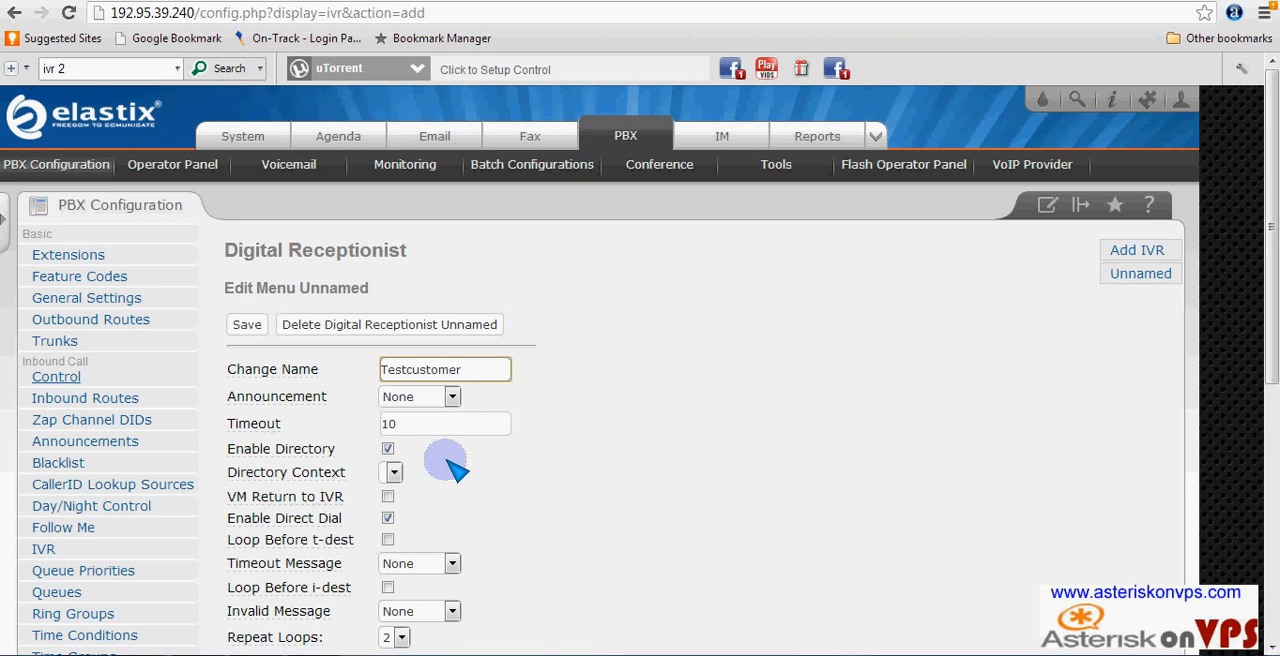
pyautogui.scroll(-2, 443, 456)
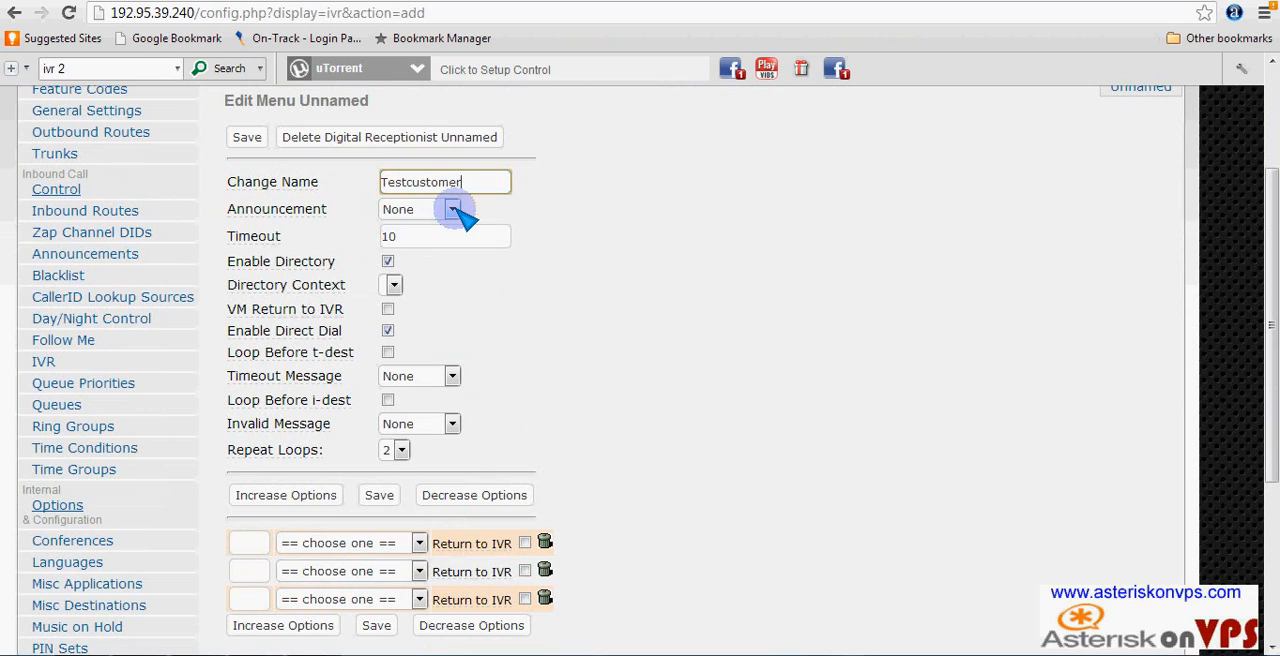
pyautogui.click(453, 210)
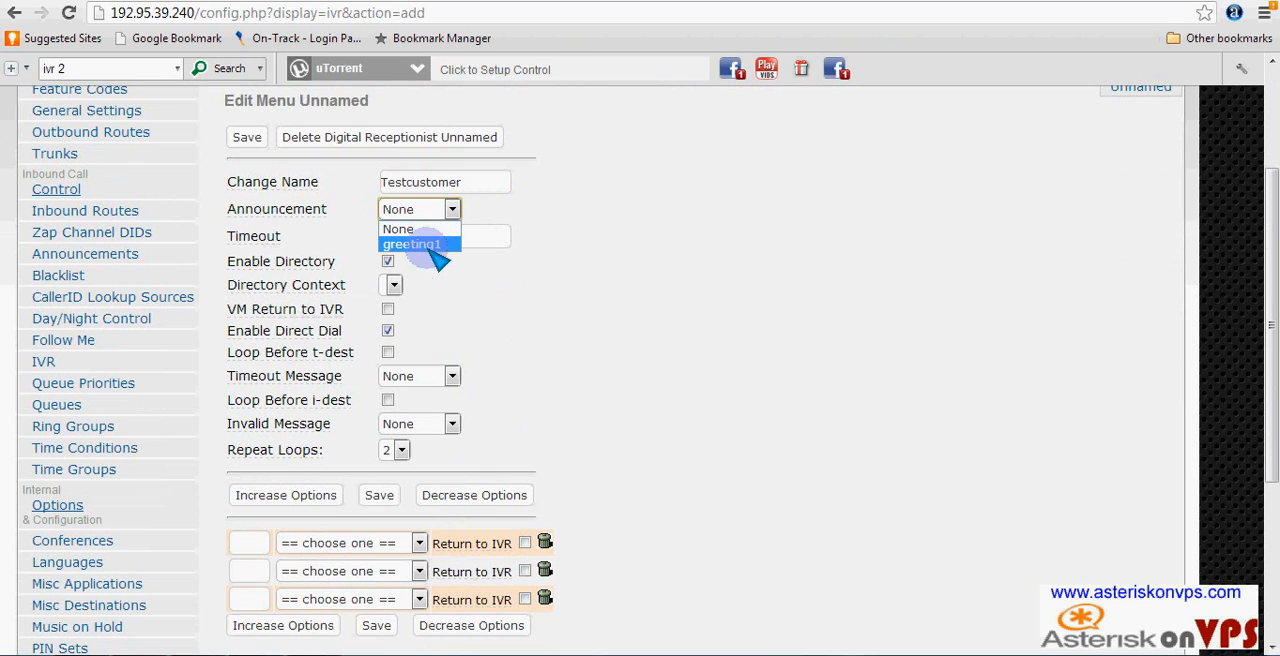
pyautogui.click(420, 245)
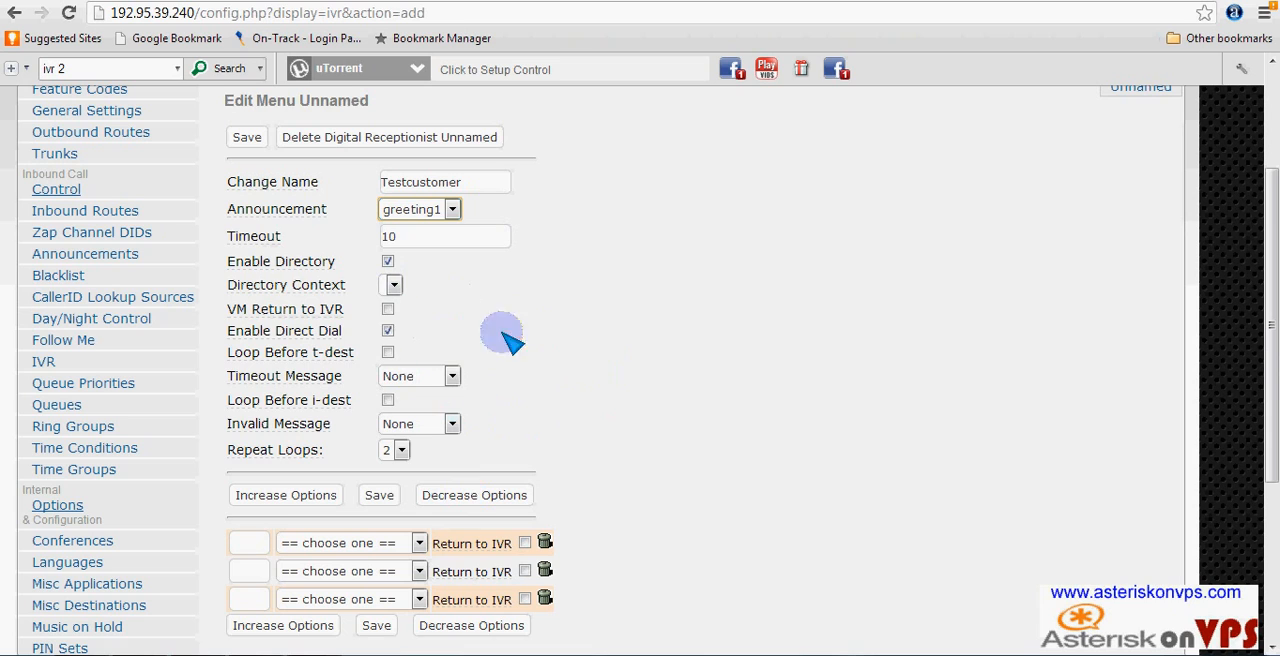
# - Set up IVR option 1 to send the caller to extension <2000> Line1
pyautogui.scroll(-1, 455, 352)
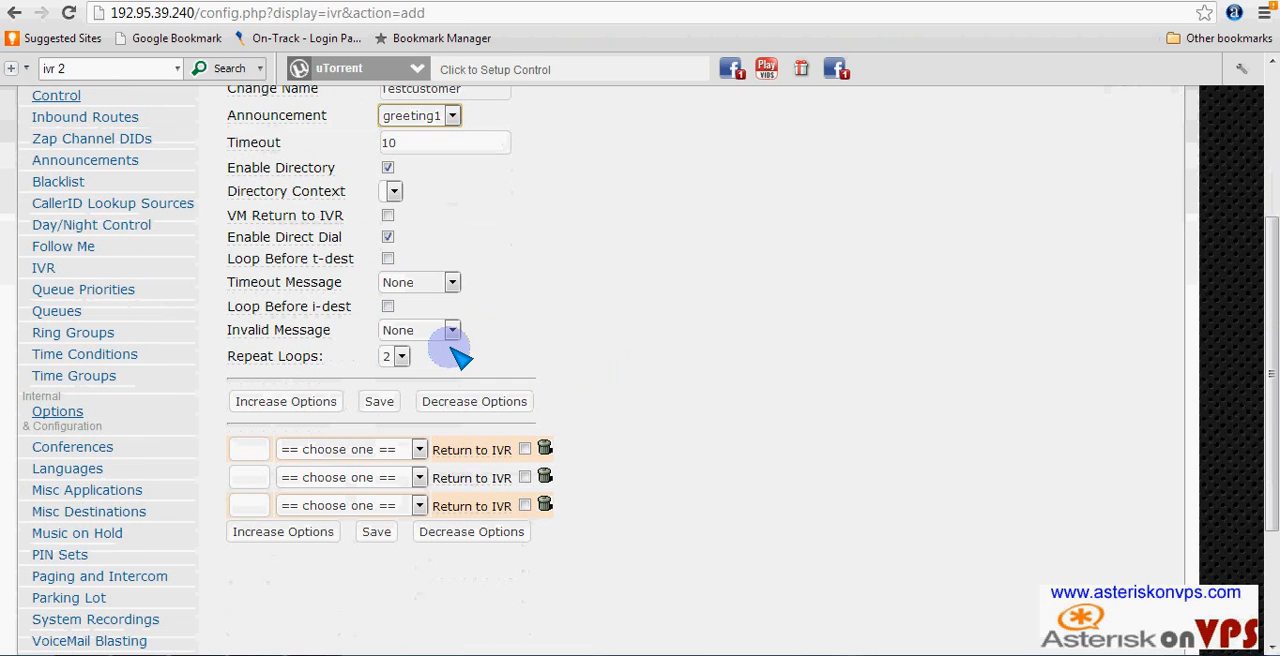
pyautogui.click(251, 448)
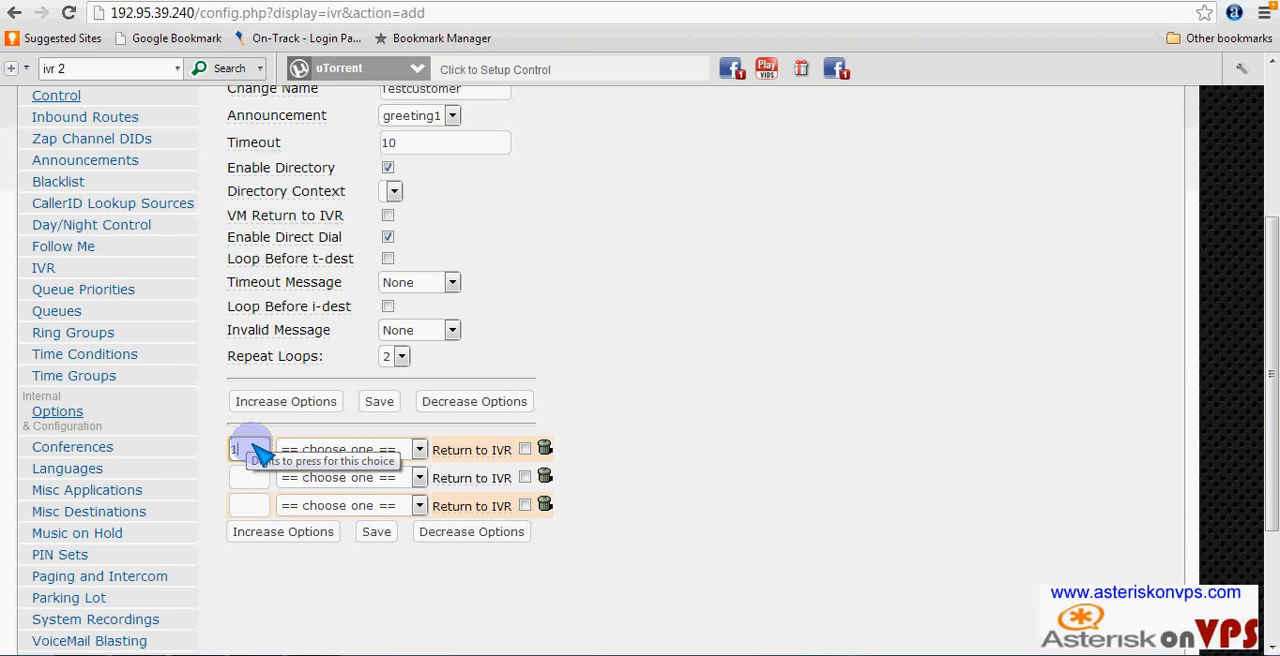
pyautogui.write('1')
pyautogui.click(420, 450)
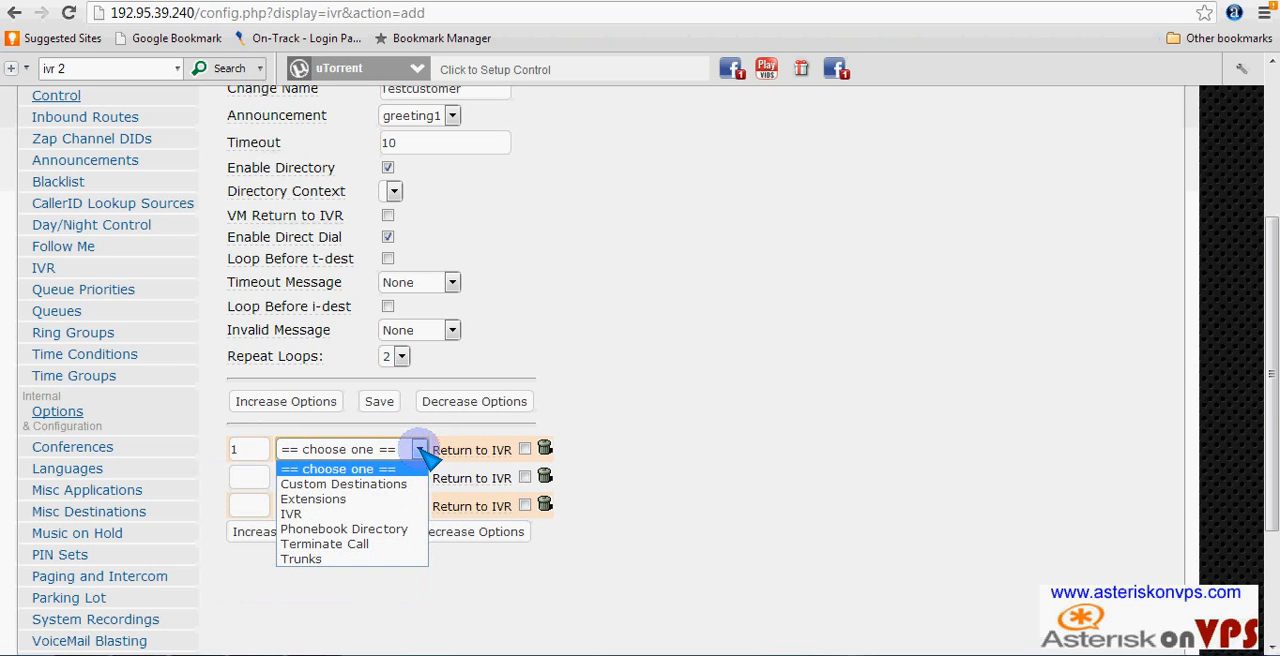
pyautogui.click(340, 498)
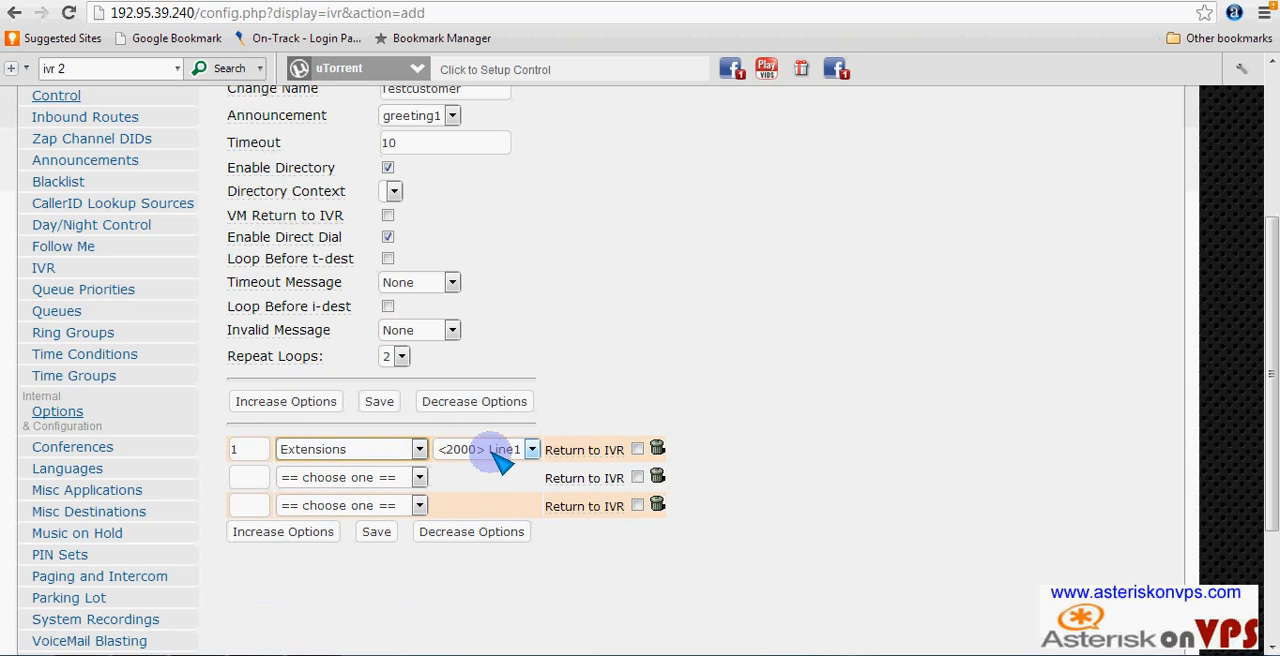
pyautogui.click(530, 450)
pyautogui.click(526, 452)
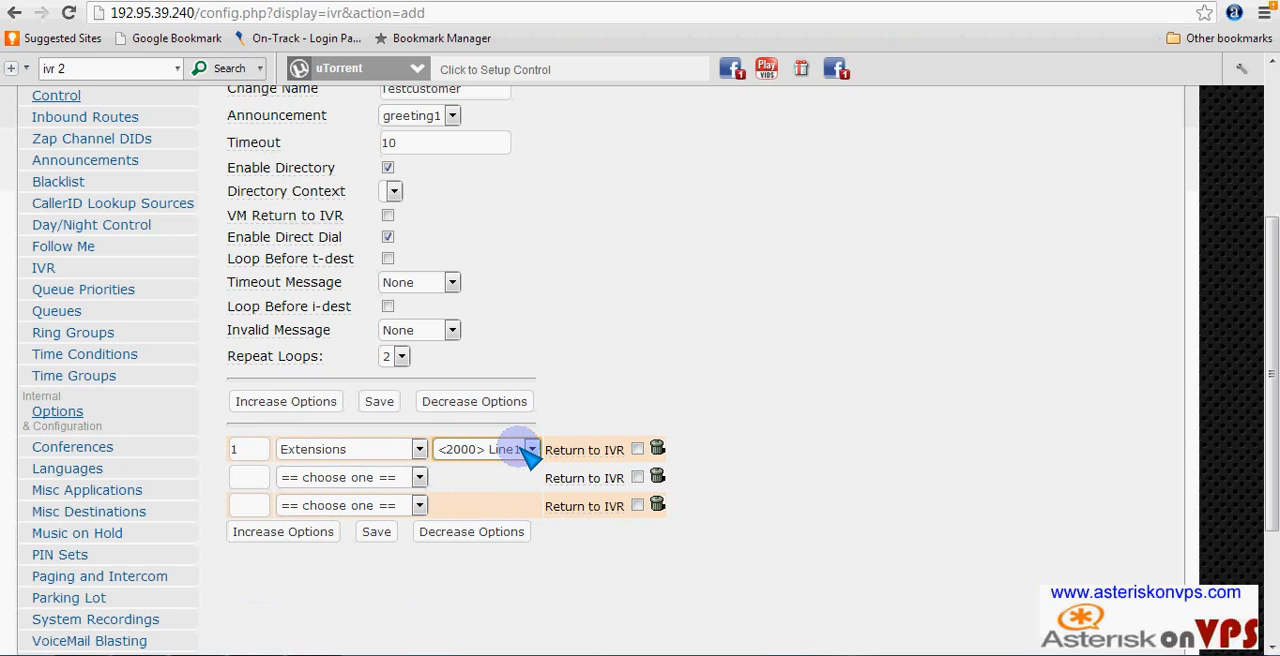
# - Set up IVR option 2 to send the caller to extension <2001> Line2
pyautogui.click(250, 478)
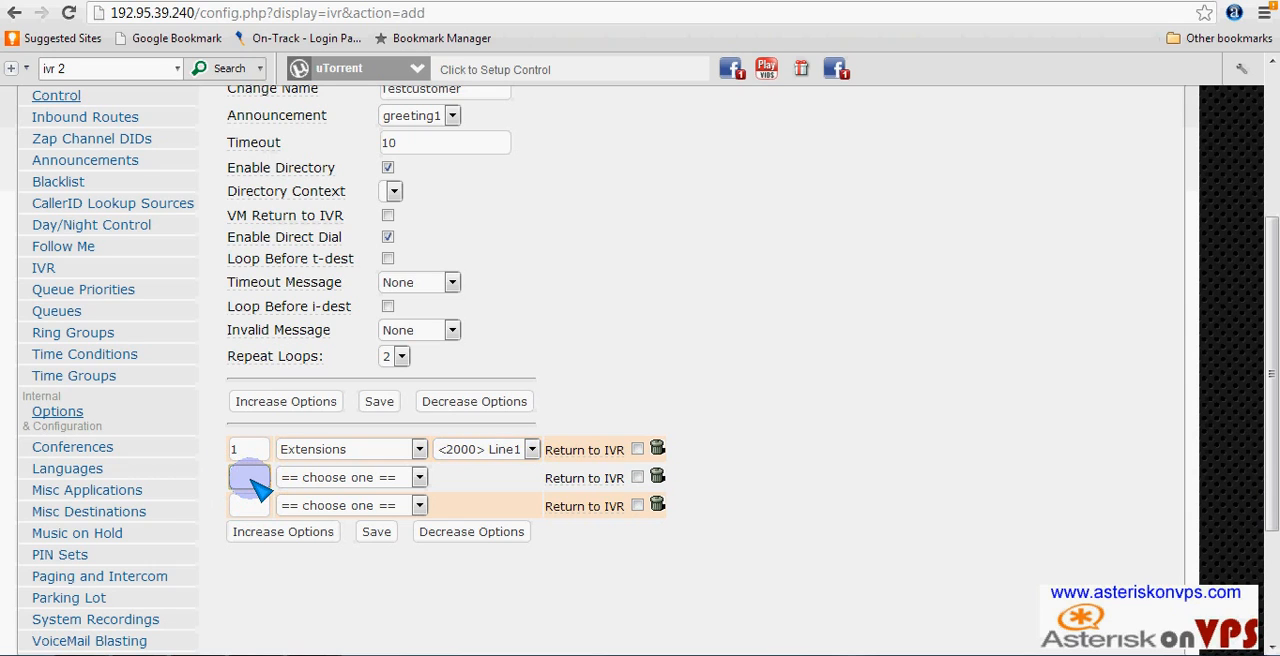
pyautogui.write('2')
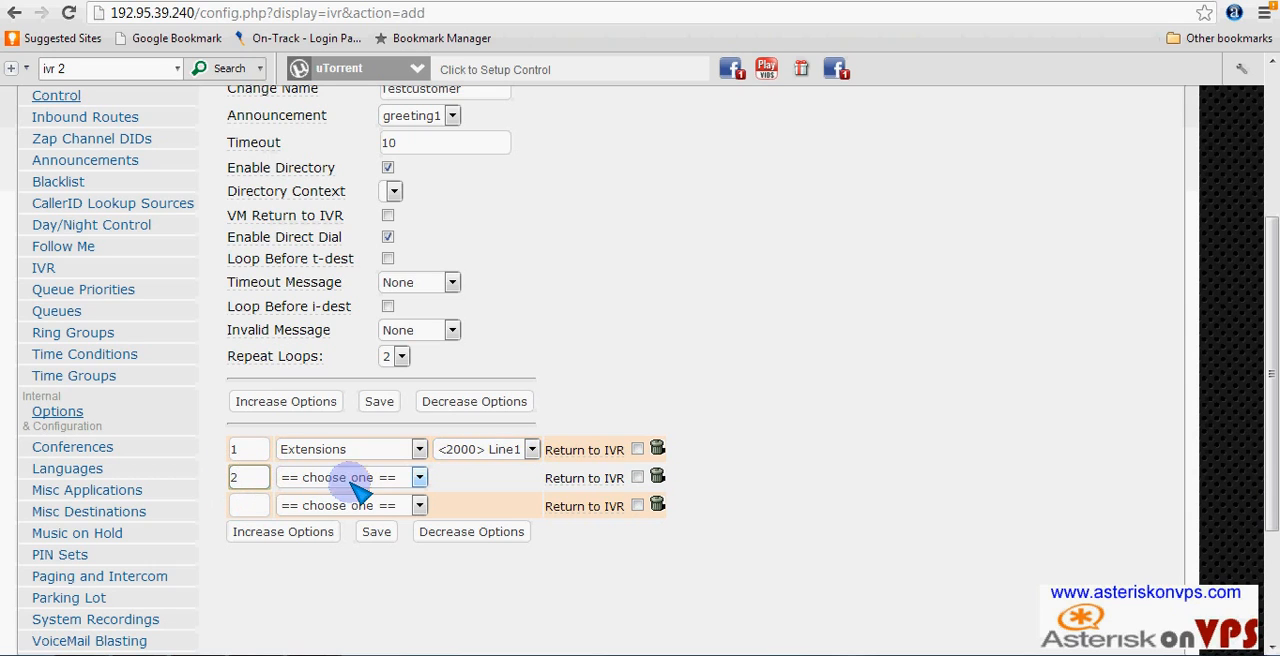
pyautogui.click(414, 479)
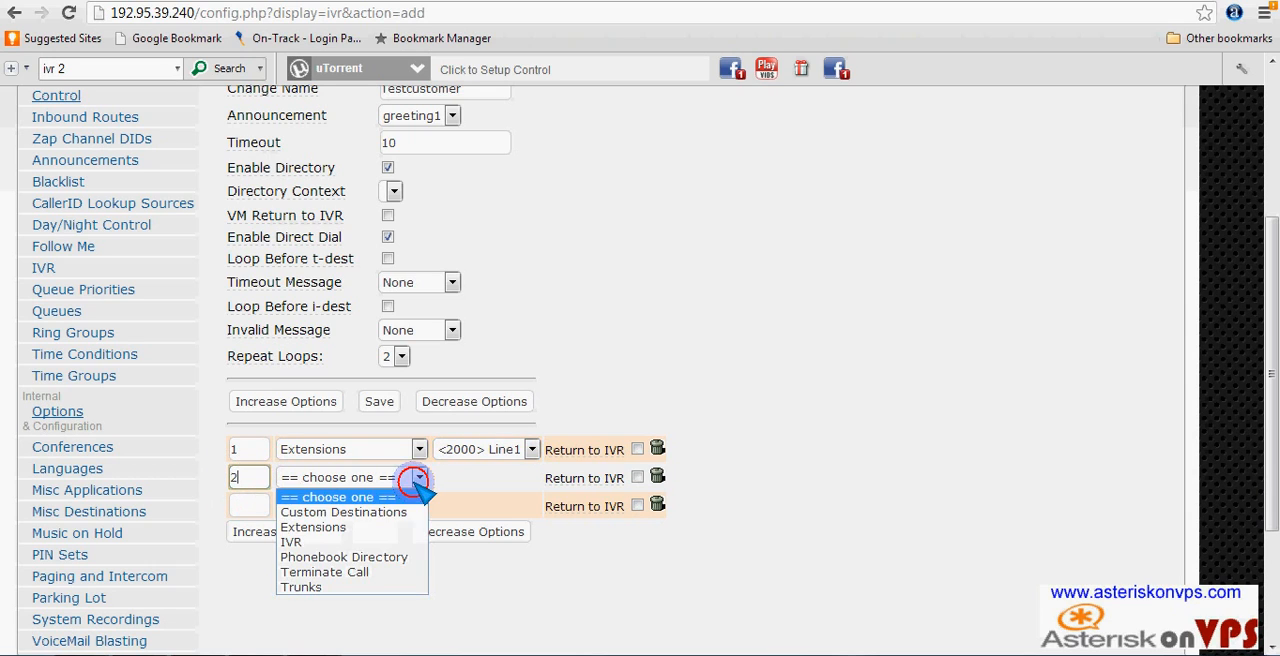
pyautogui.click(349, 529)
pyautogui.click(531, 479)
pyautogui.click(485, 512)
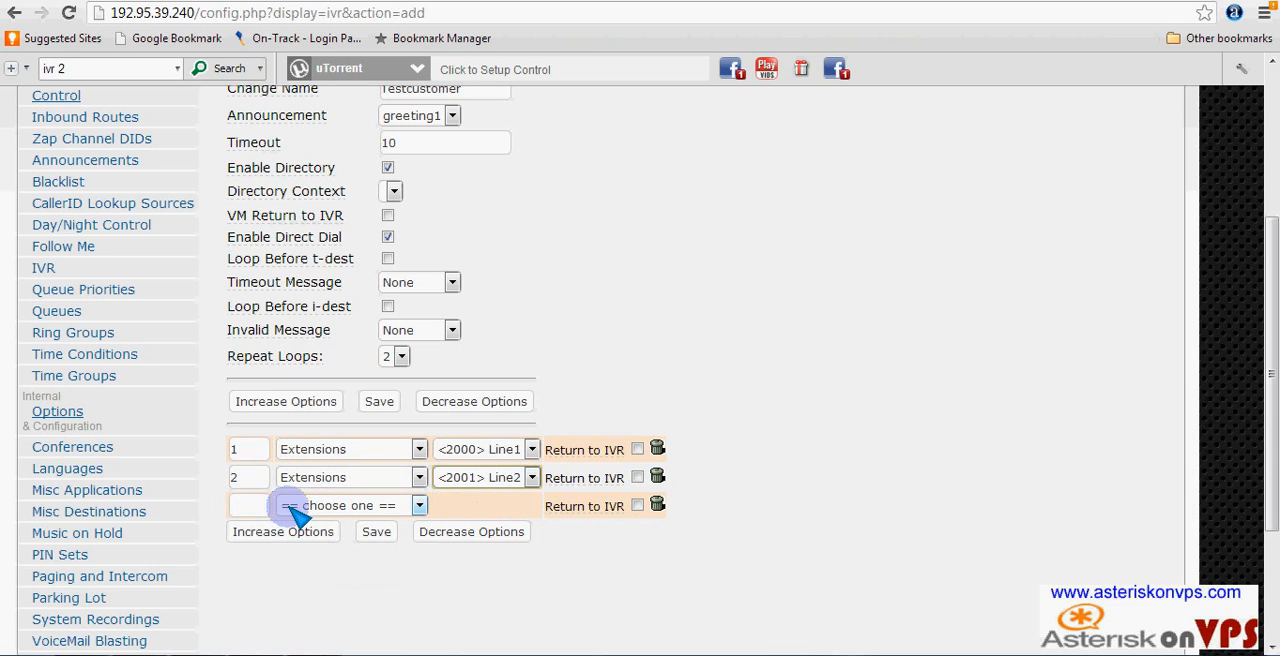
# - Set up IVR option 3 to send the caller to extension <2003> Line3
pyautogui.click(249, 505)
pyautogui.write('3')
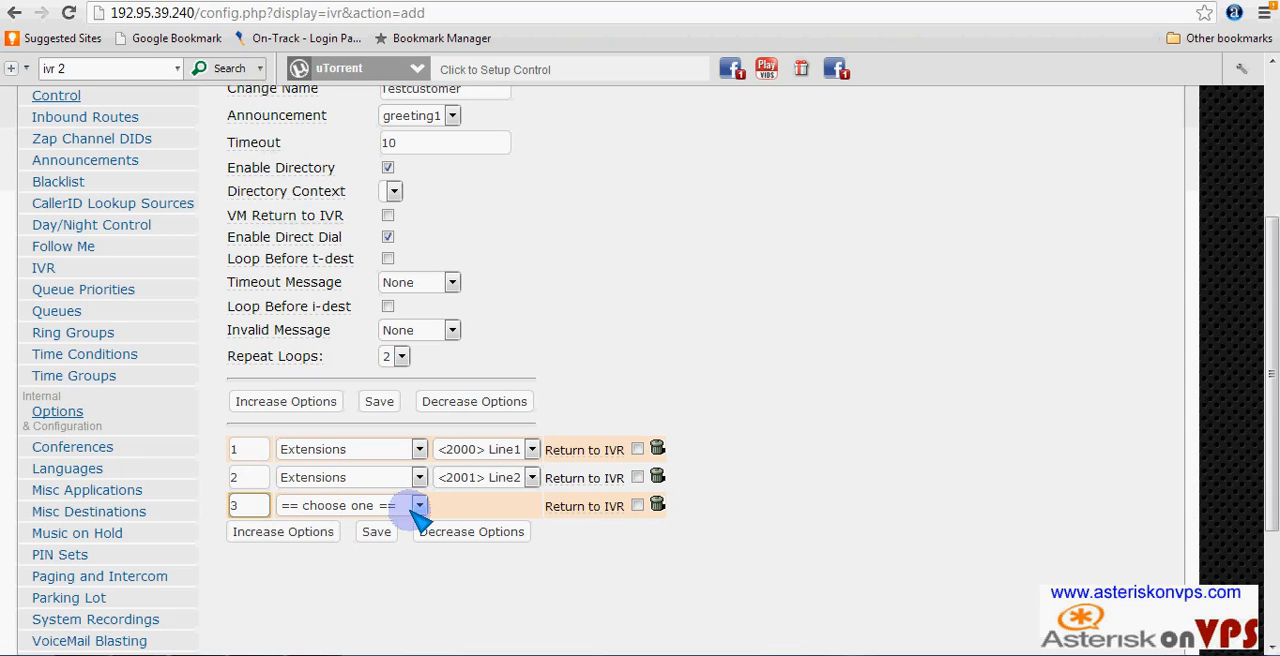
pyautogui.click(418, 505)
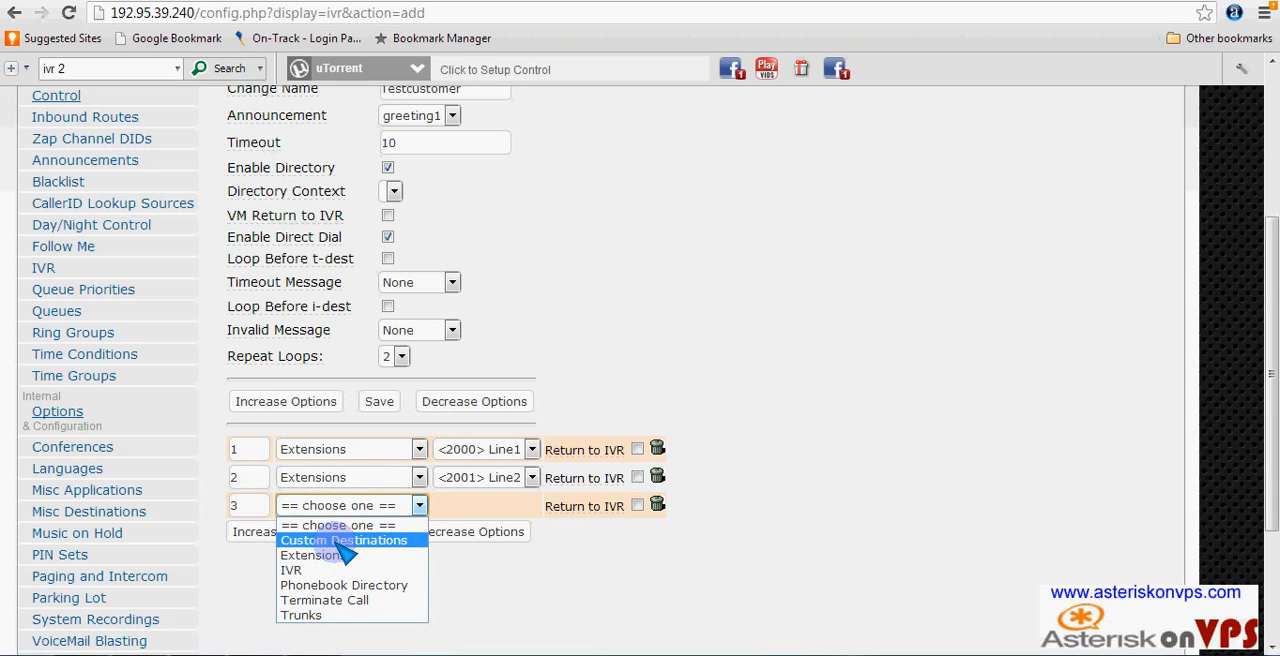
pyautogui.click(337, 554)
pyautogui.click(532, 506)
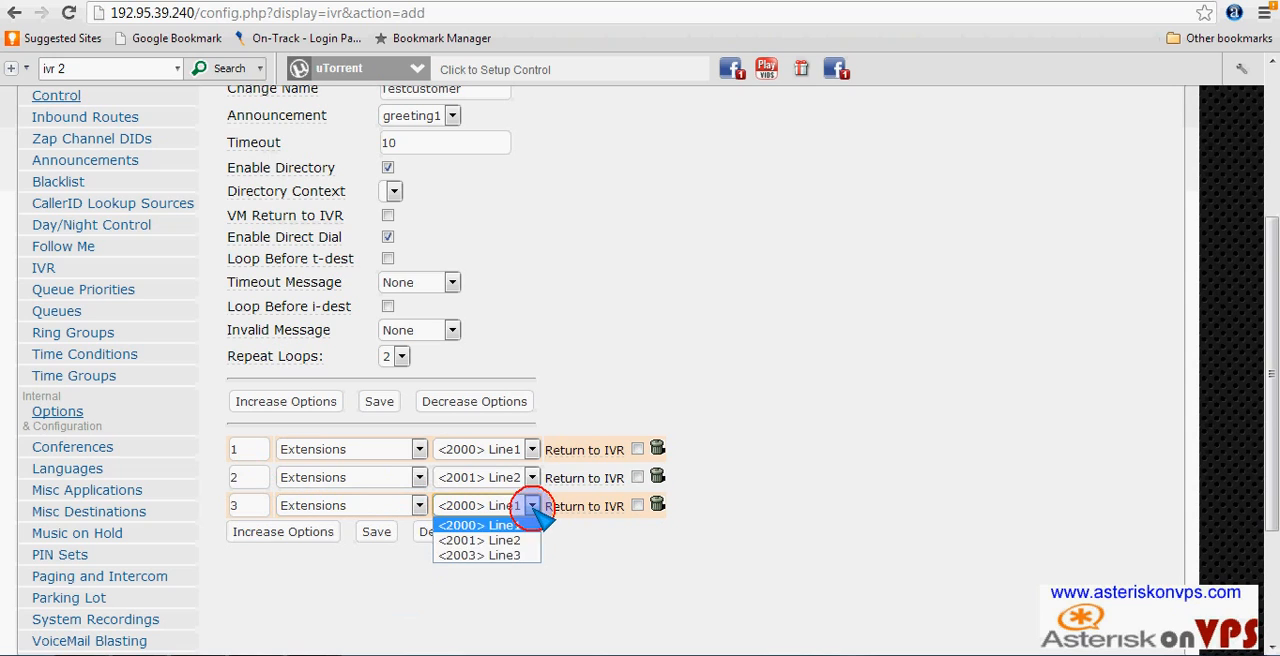
pyautogui.click(500, 556)
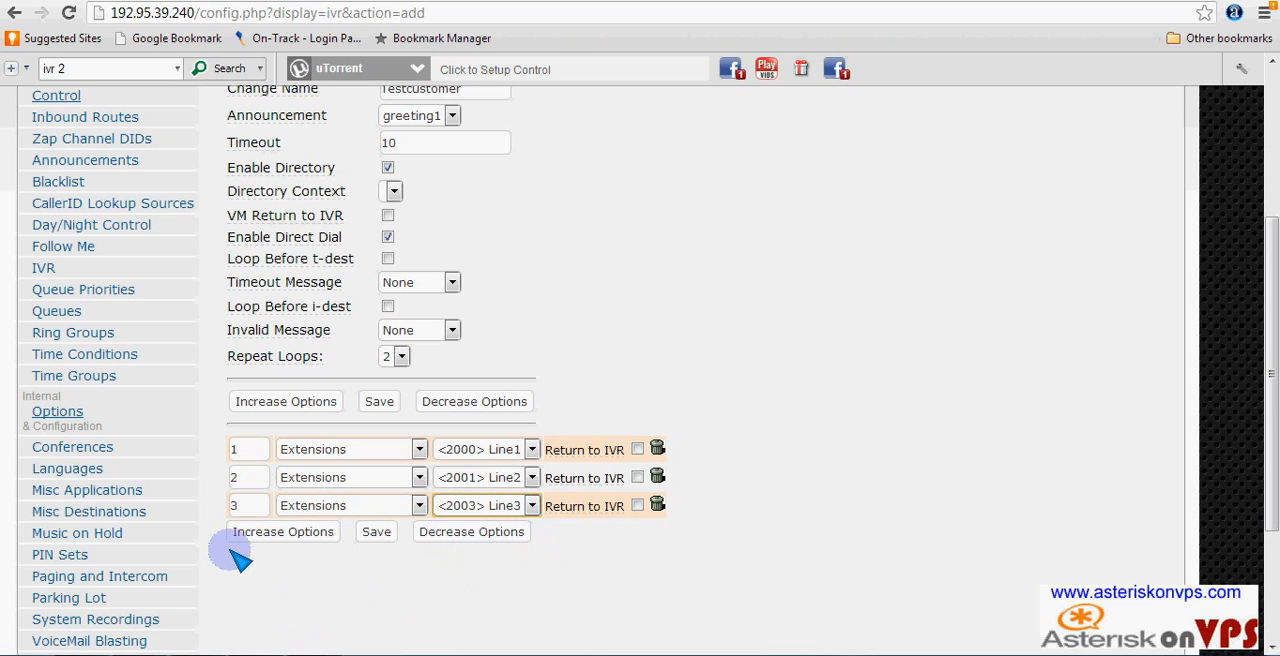
# - Save the Testcustomer IVR and apply the configuration changes
pyautogui.click(376, 533)
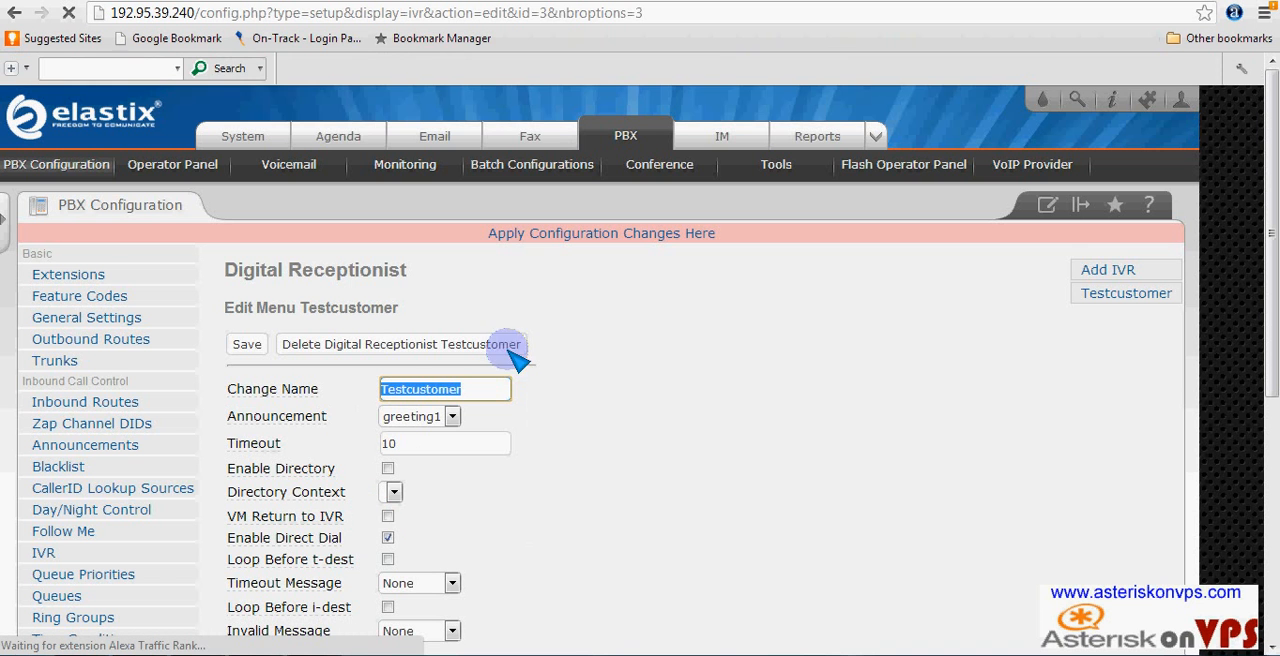
pyautogui.click(606, 233)
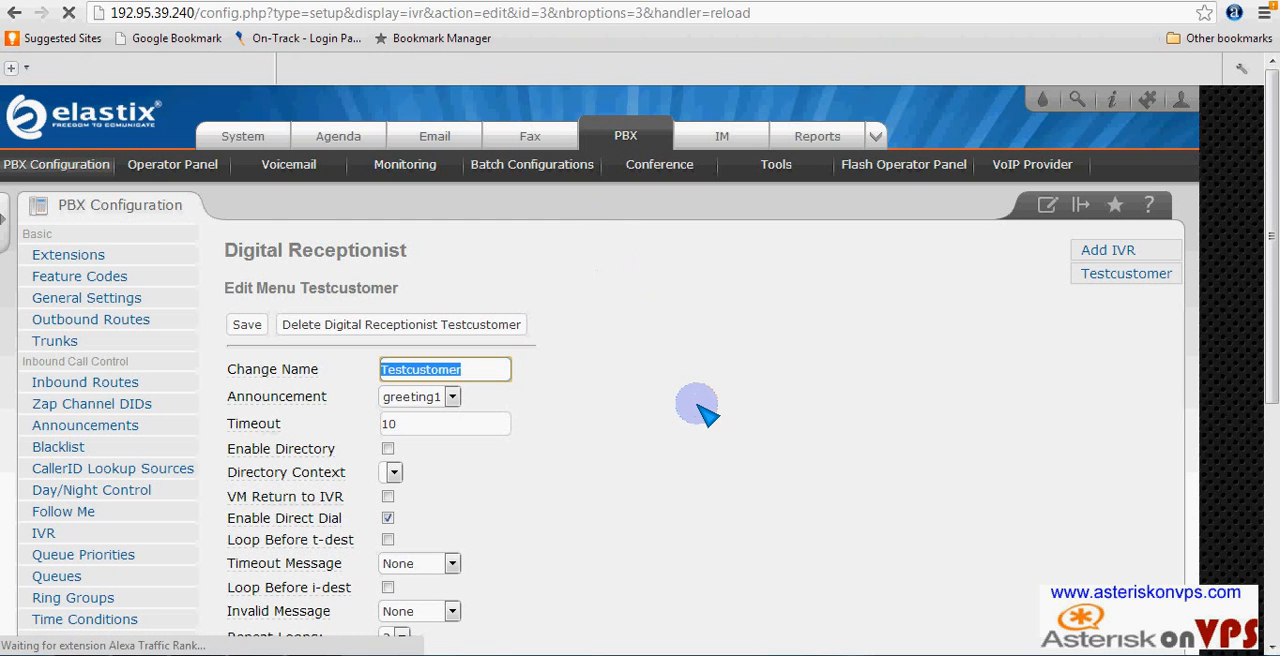
# - Open the Test client inbound route for editing
pyautogui.scroll(3, 680, 425)
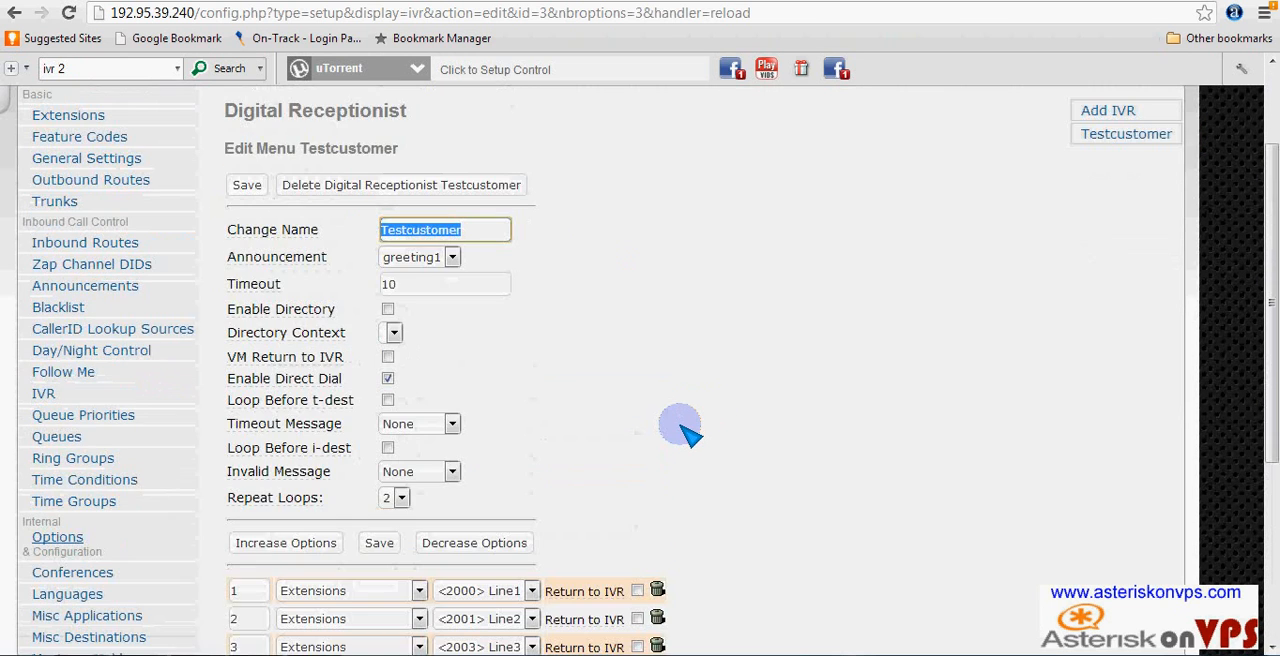
pyautogui.click(108, 246)
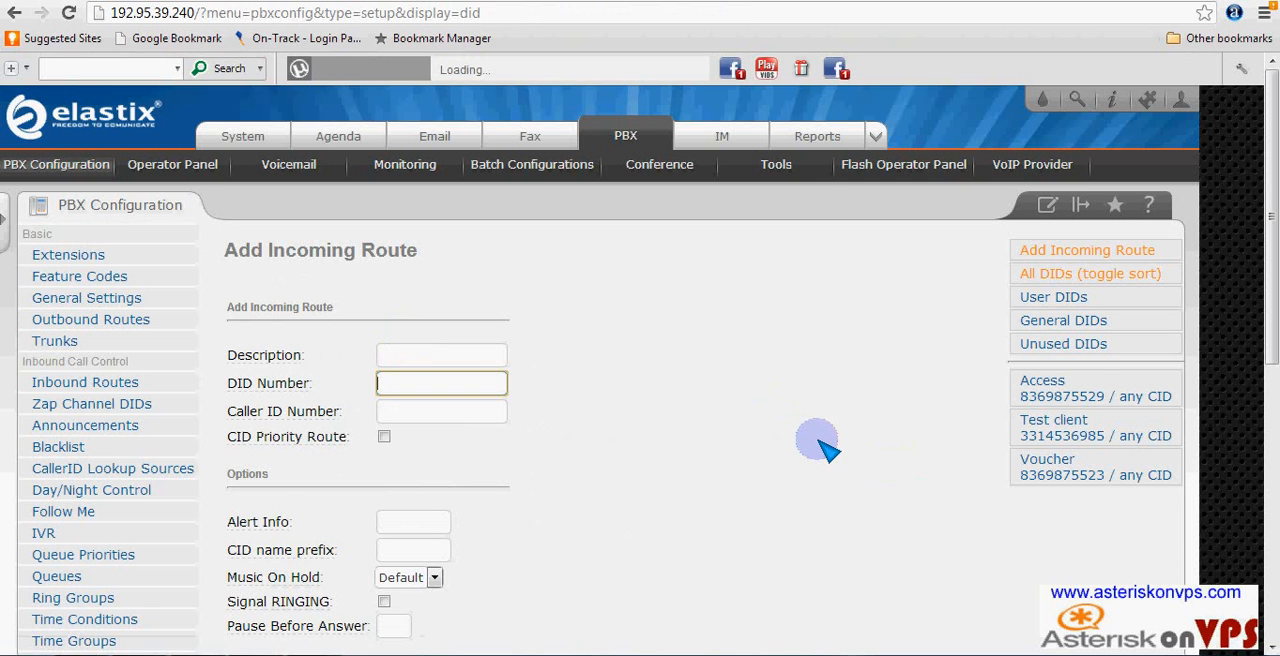
pyautogui.scroll(-2, 818, 443)
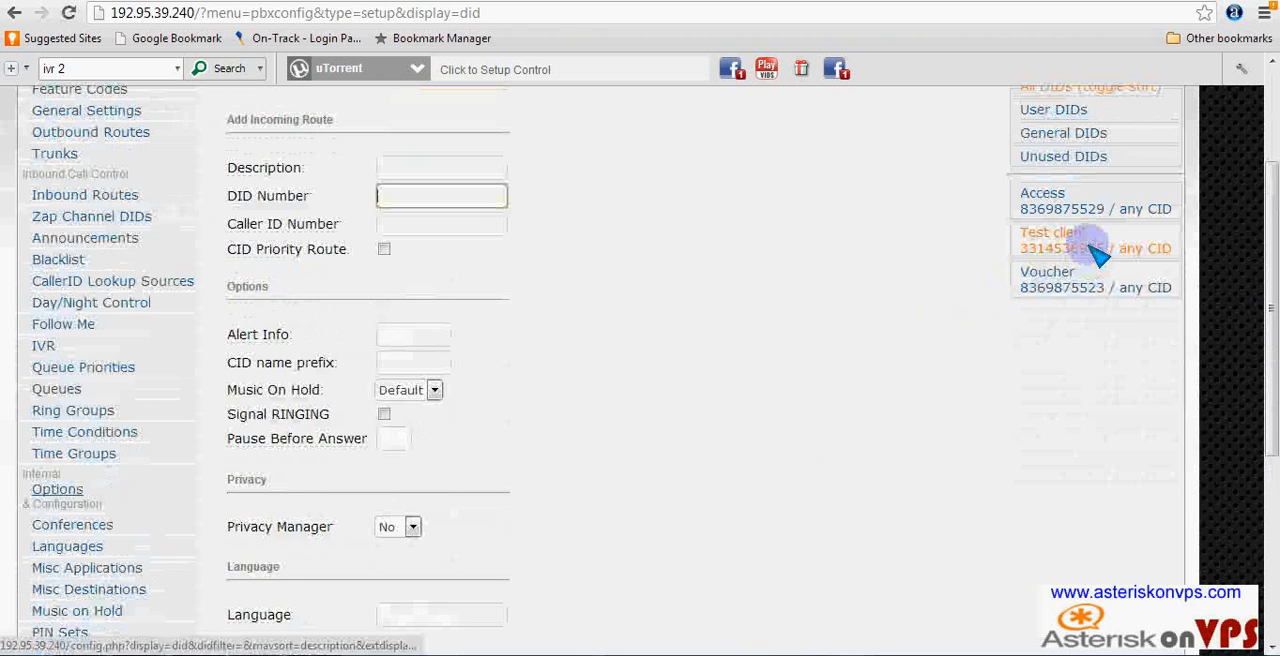
pyautogui.click(1093, 248)
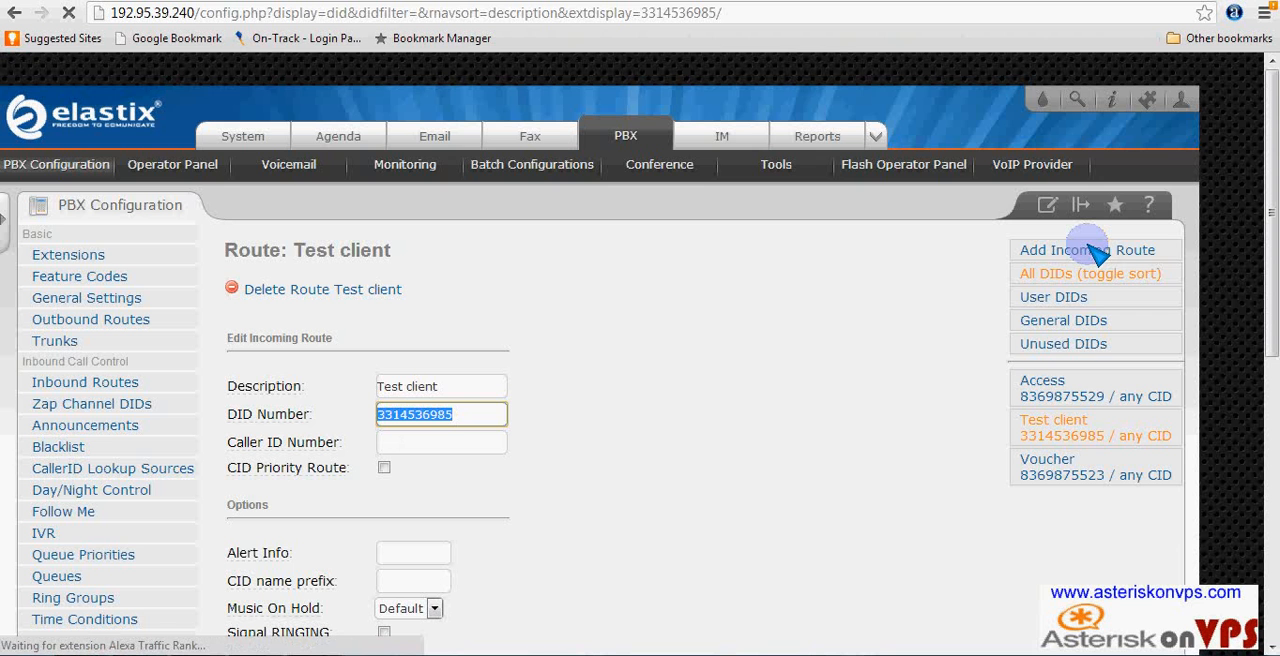
# - Set the Test client route's destination to the IVR Testcustomer, then submit and apply the configuration changes
pyautogui.scroll(-7, 643, 391)
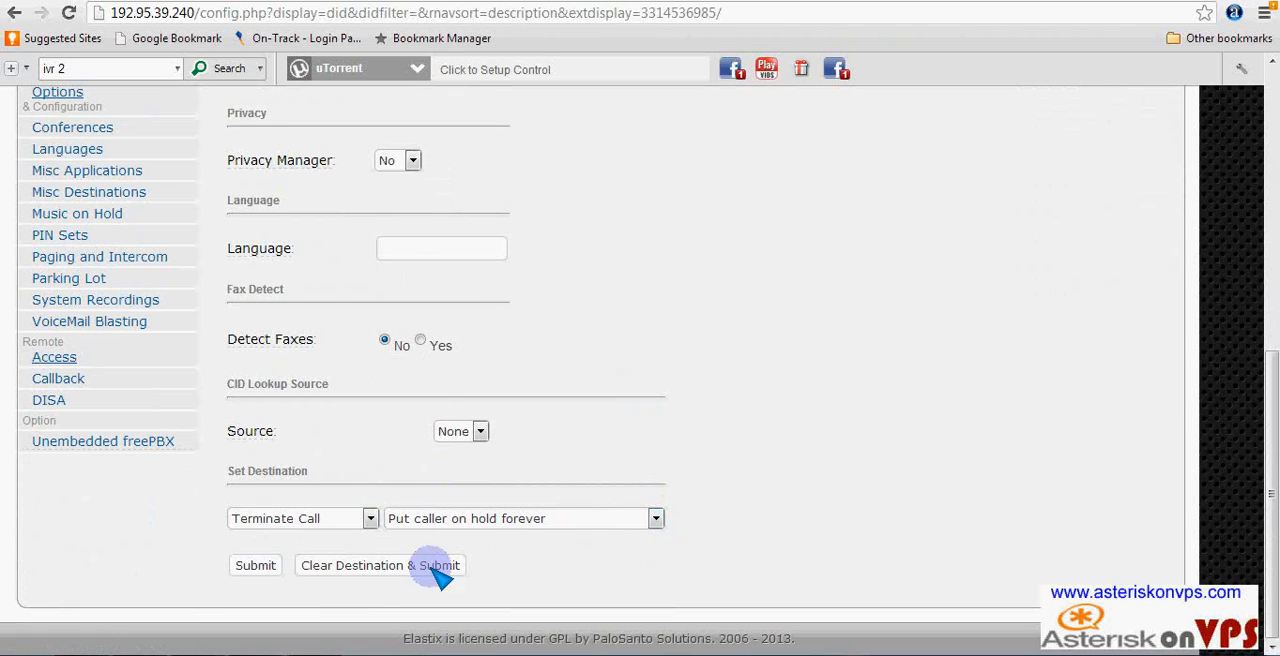
pyautogui.click(371, 518)
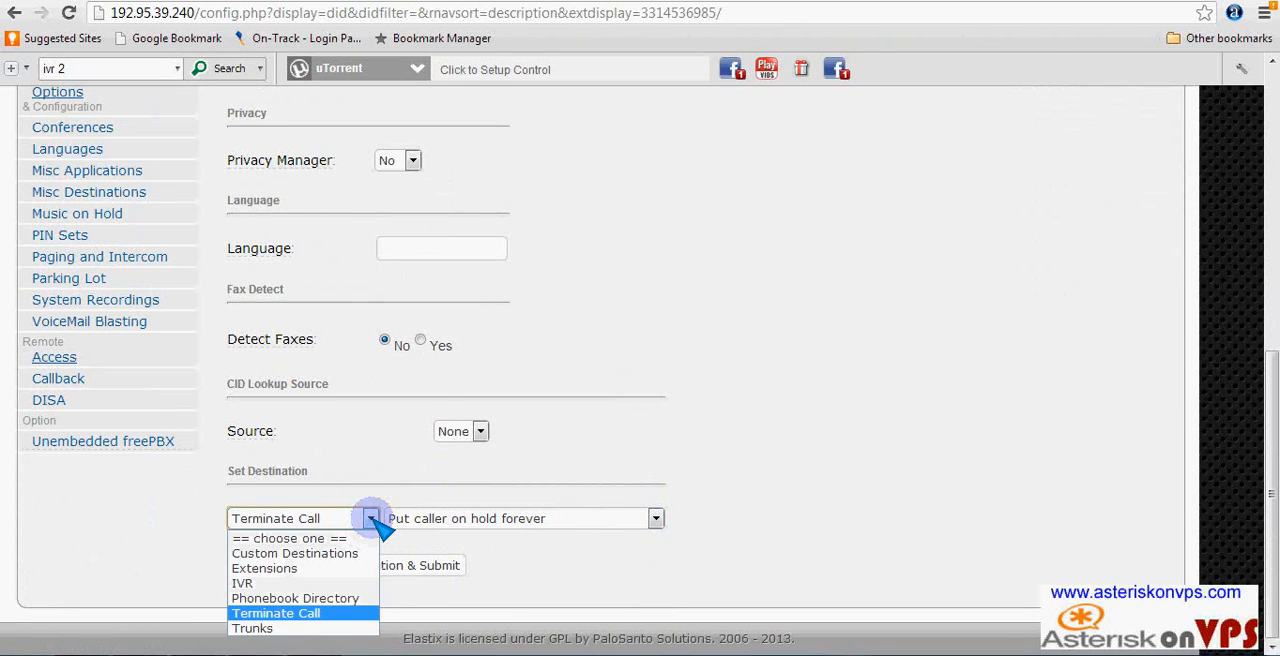
pyautogui.click(266, 583)
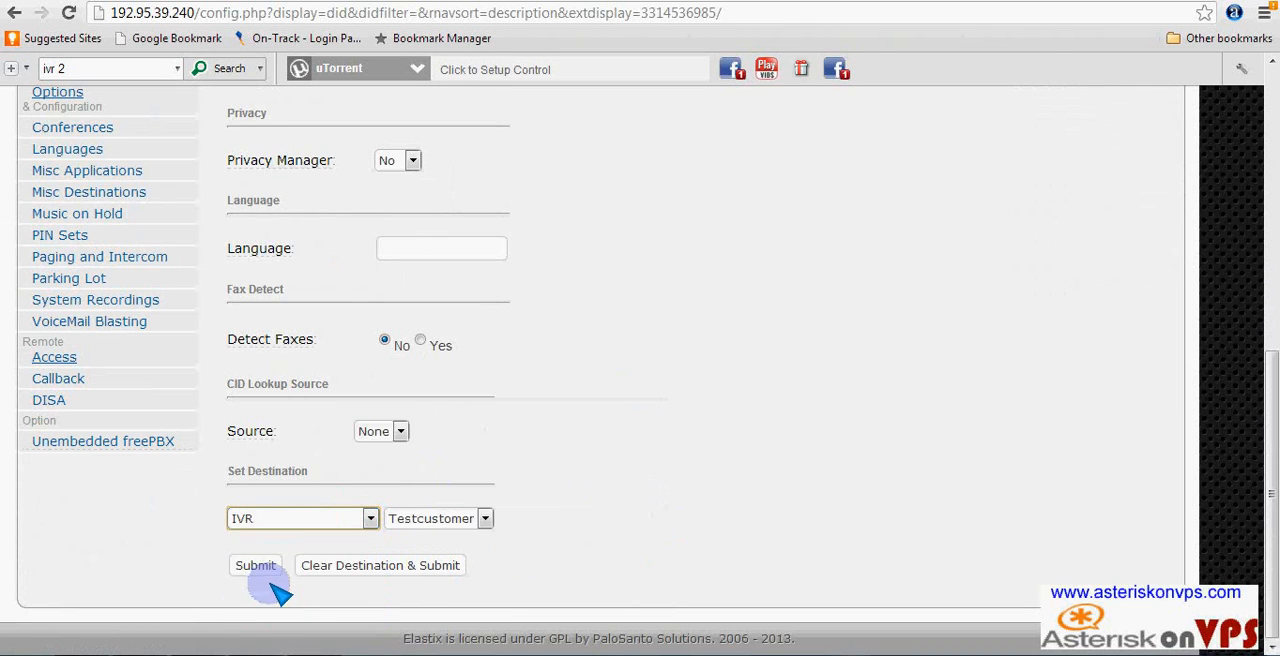
pyautogui.click(487, 518)
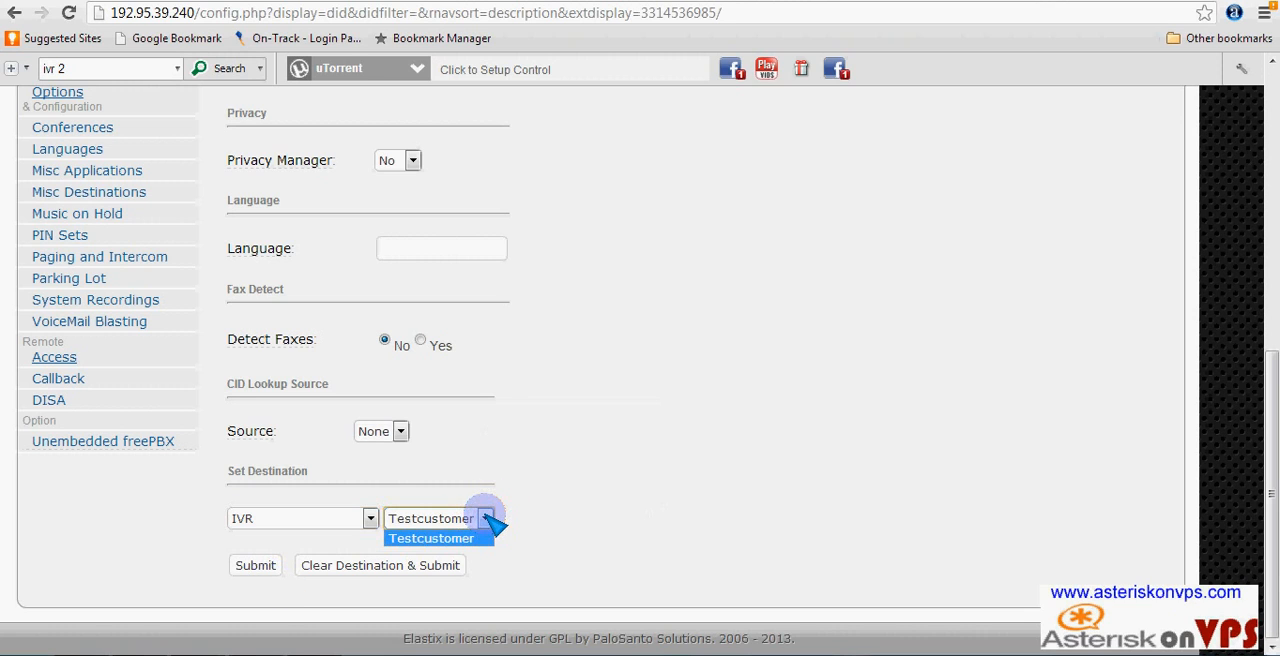
pyautogui.click(446, 540)
pyautogui.click(257, 566)
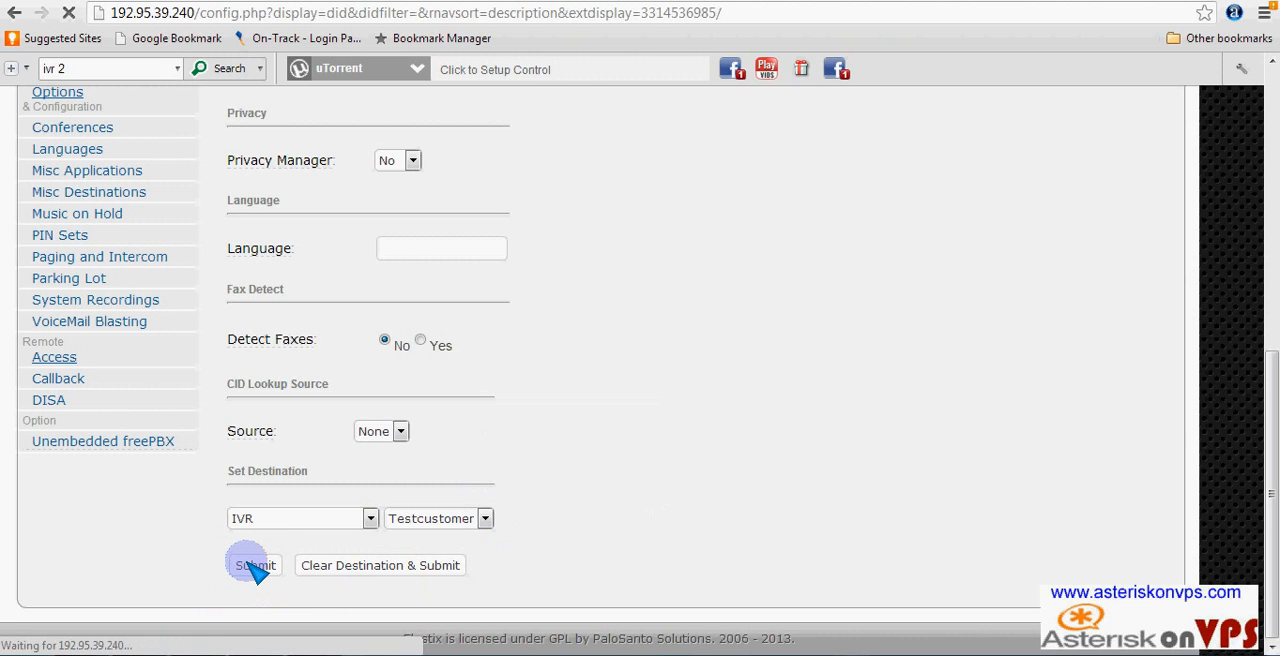
pyautogui.scroll(4, 470, 540)
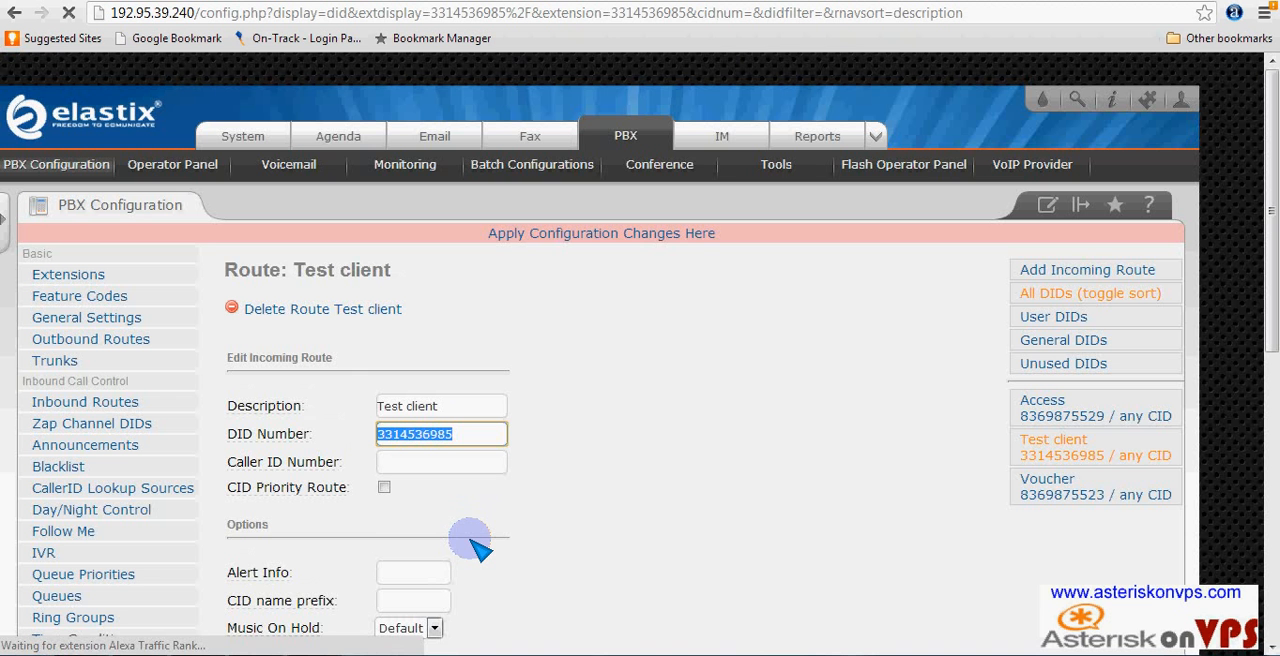
pyautogui.click(627, 236)
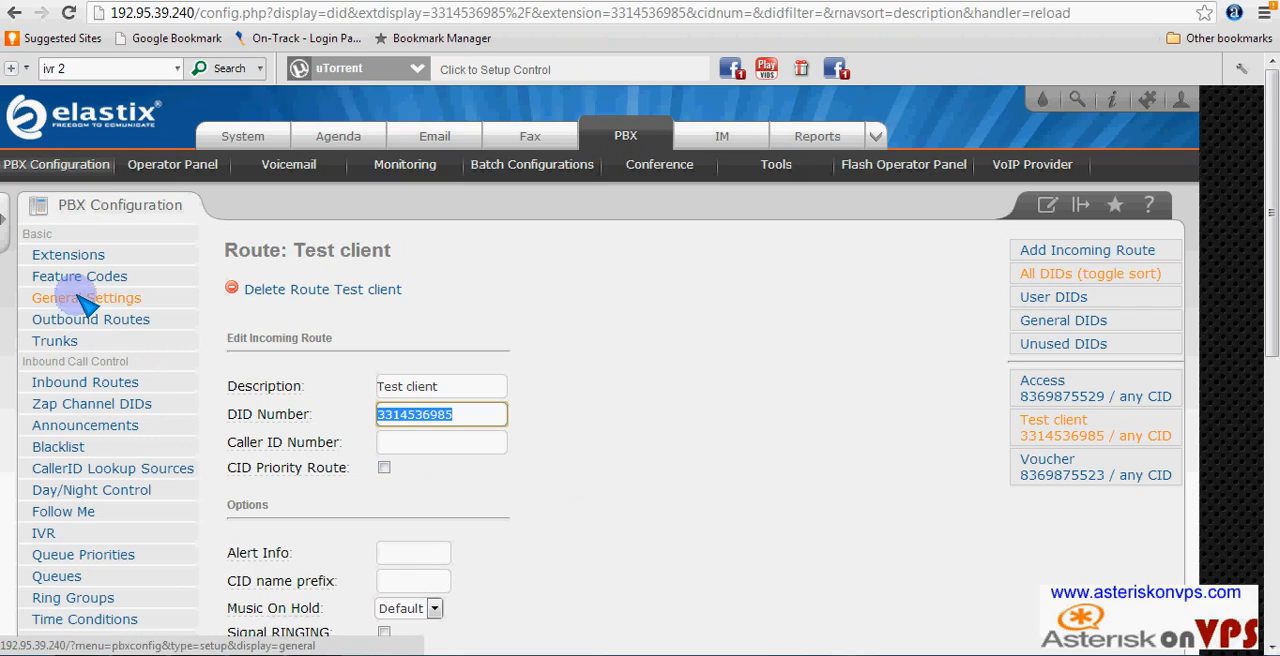
# - Open the settings of extension Line1 <2000> from the extensions list
pyautogui.click(78, 256)
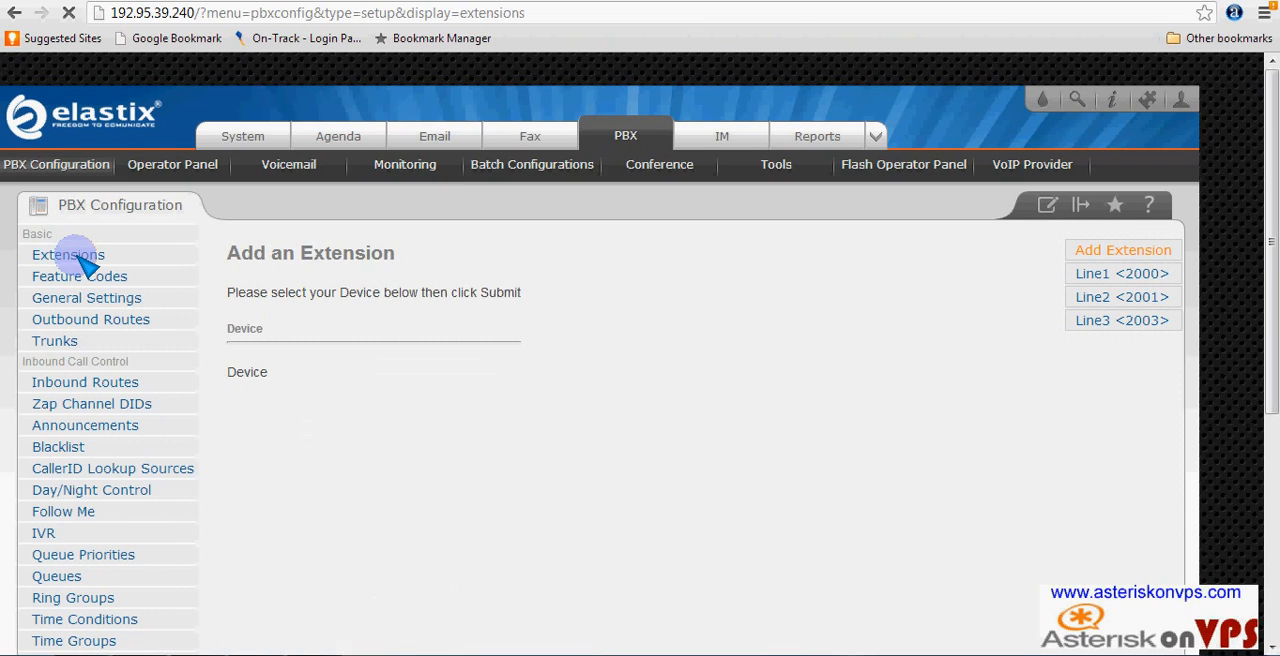
pyautogui.click(1153, 278)
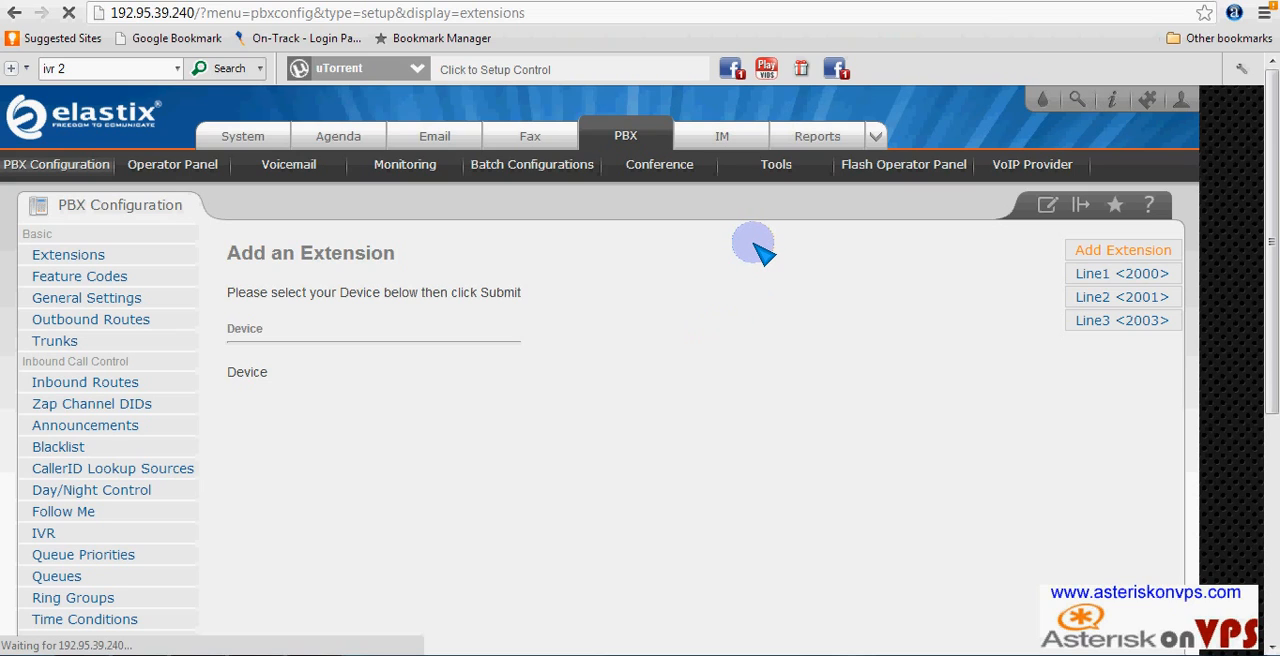
pyautogui.click(1120, 278)
pyautogui.scroll(-4, 918, 442)
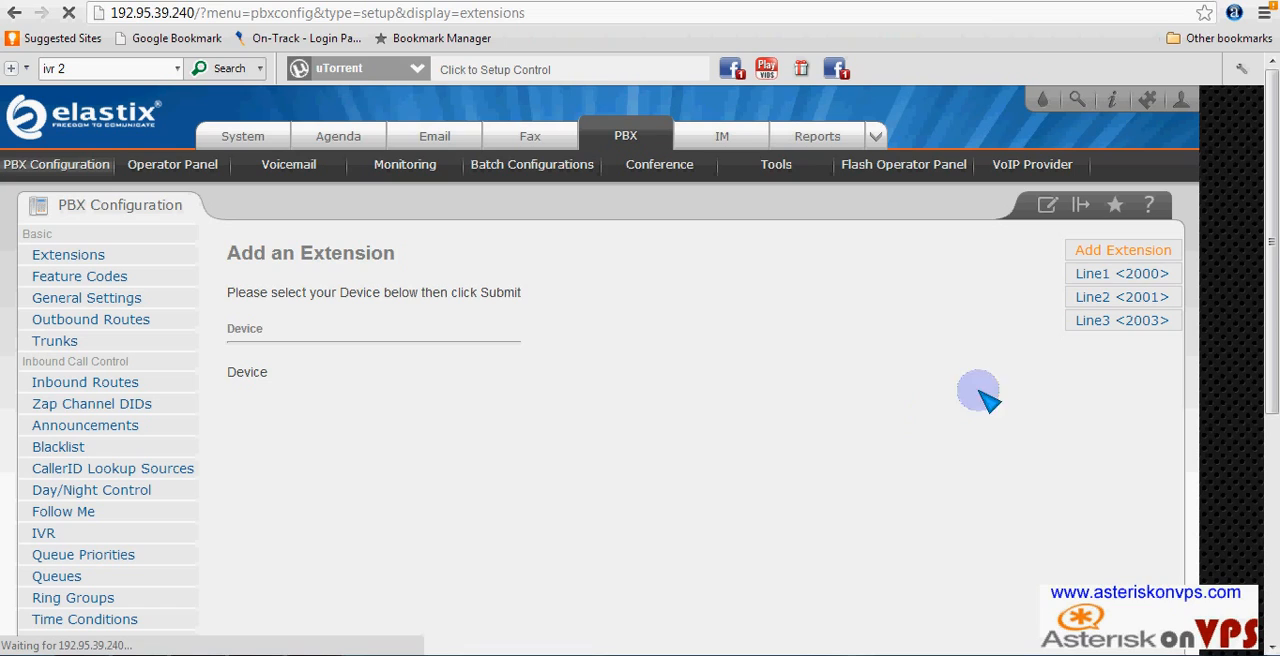
pyautogui.click(1142, 277)
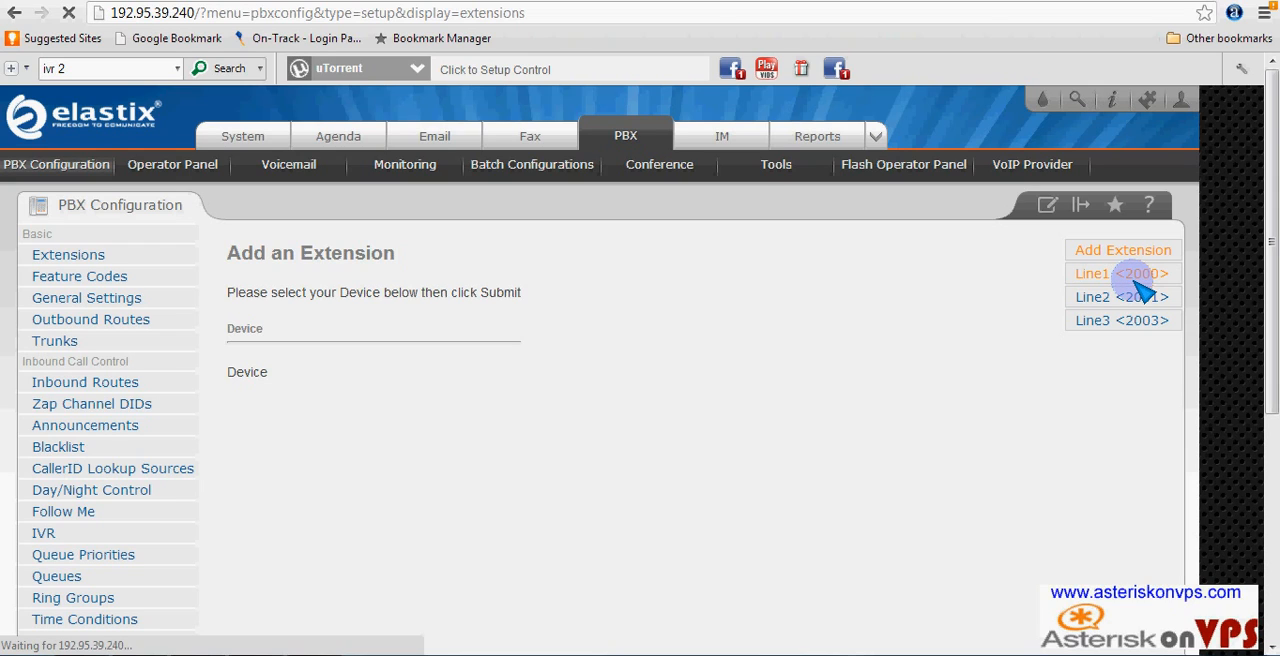
pyautogui.click(652, 15)
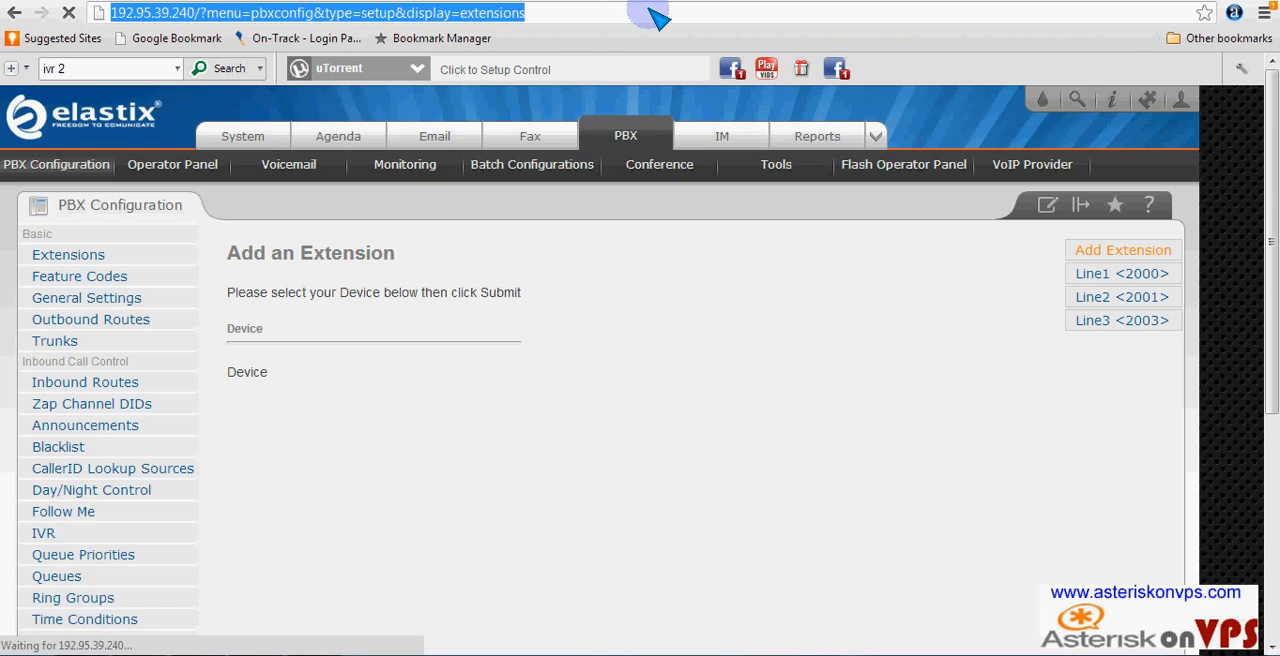
pyautogui.click(652, 15)
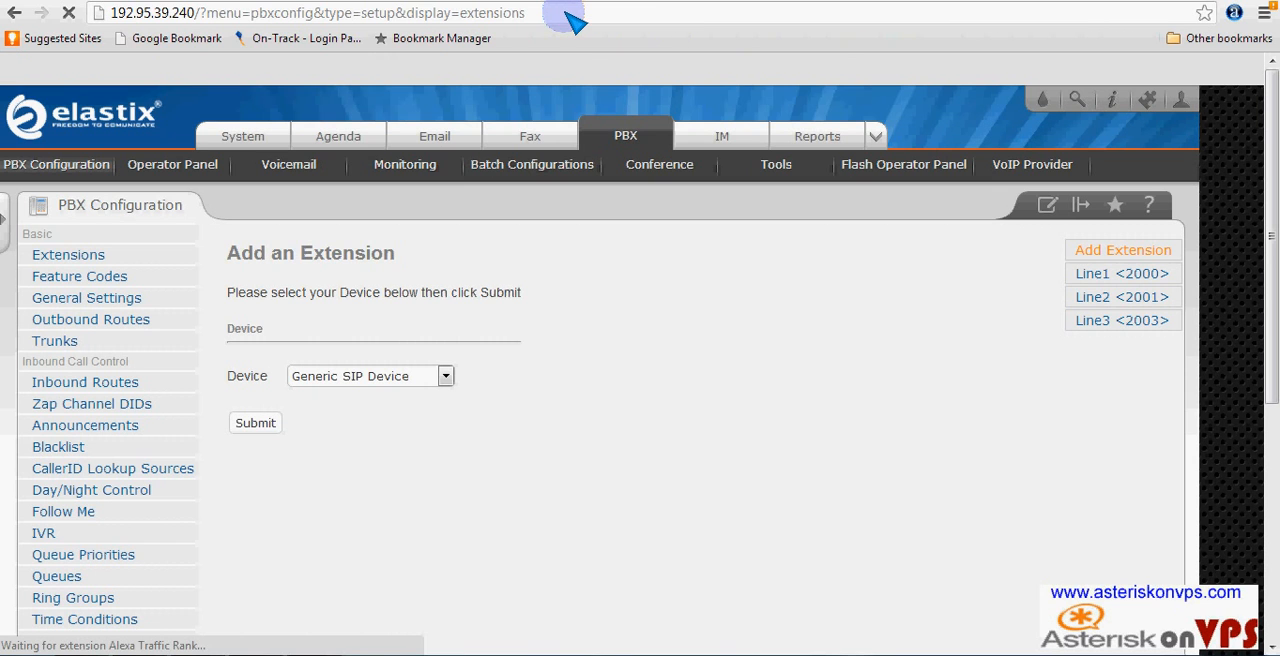
pyautogui.click(1138, 279)
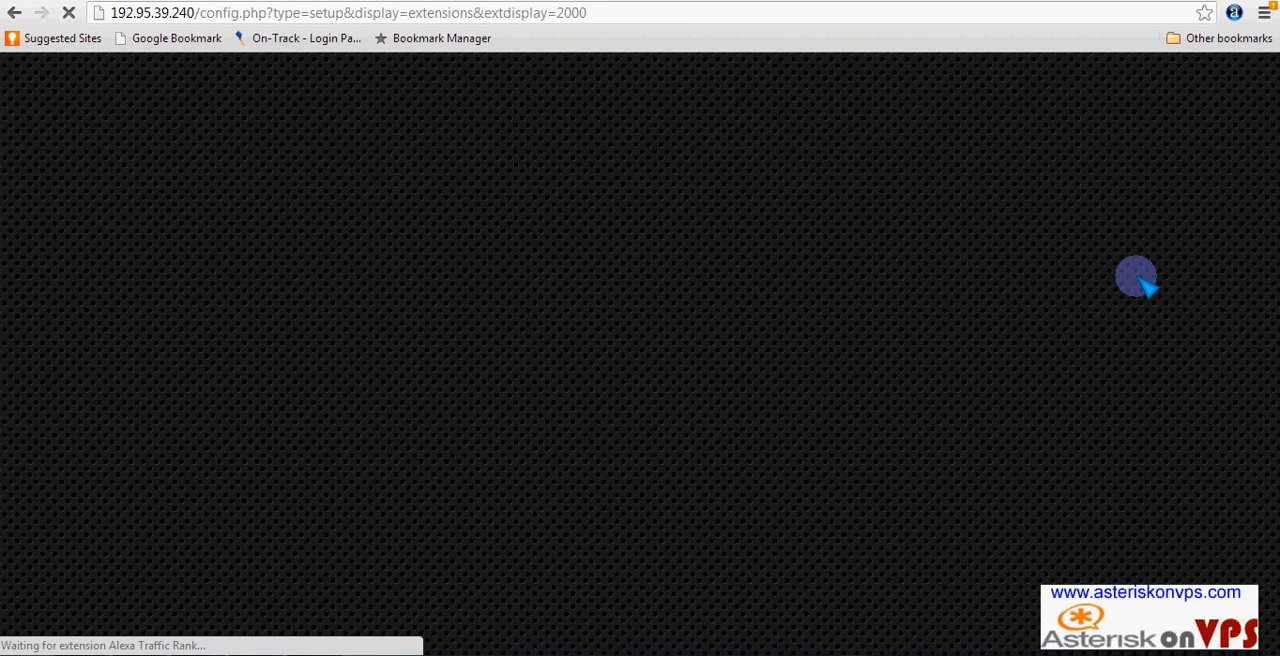
pyautogui.scroll(-5, 502, 350)
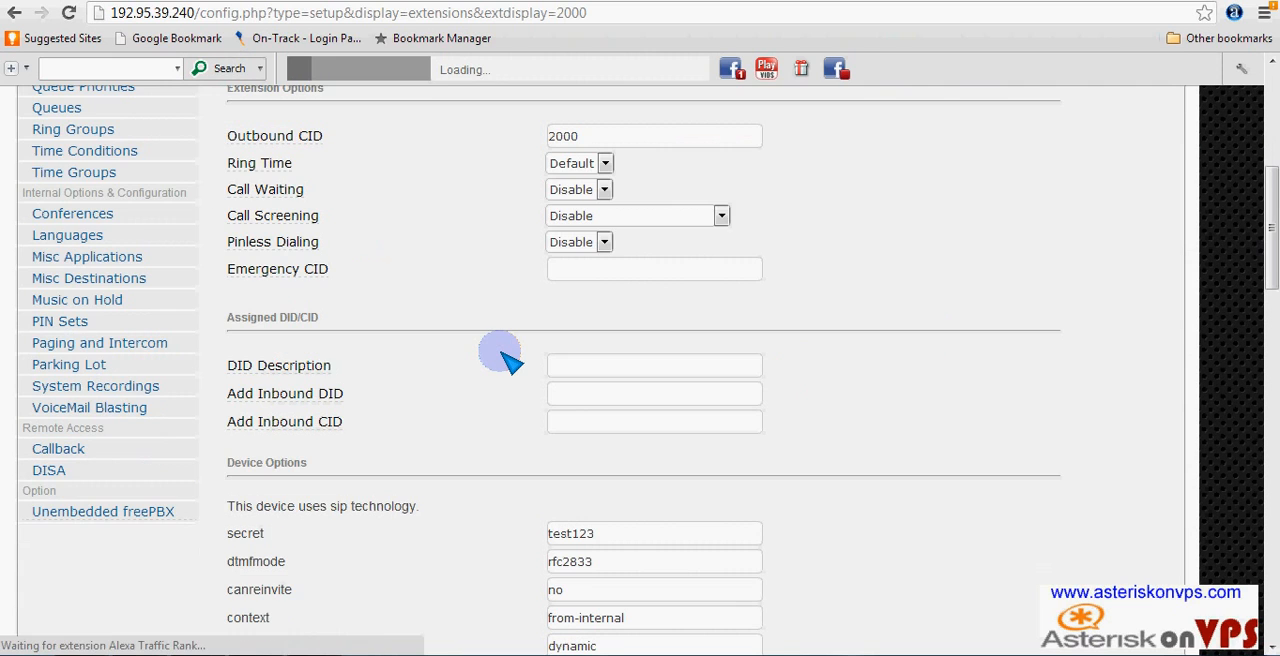
pyautogui.scroll(5, 487, 349)
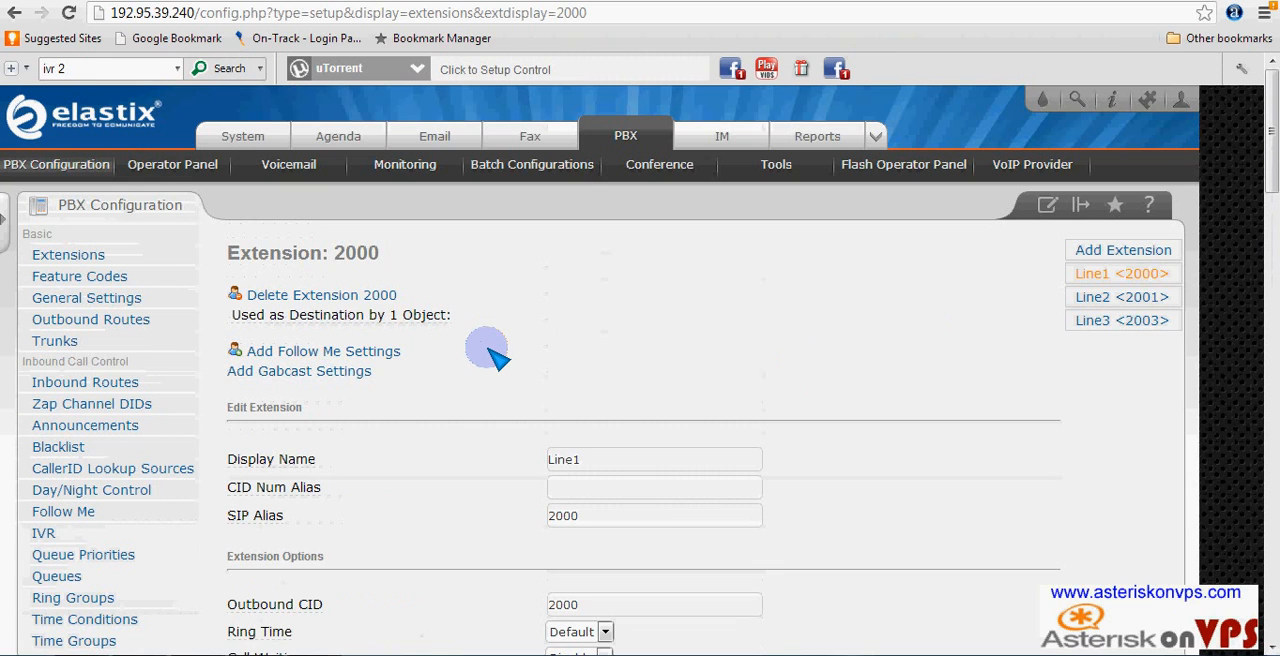
# - Open the Follow Me settings for extension 2000 and look through the available options
pyautogui.click(332, 356)
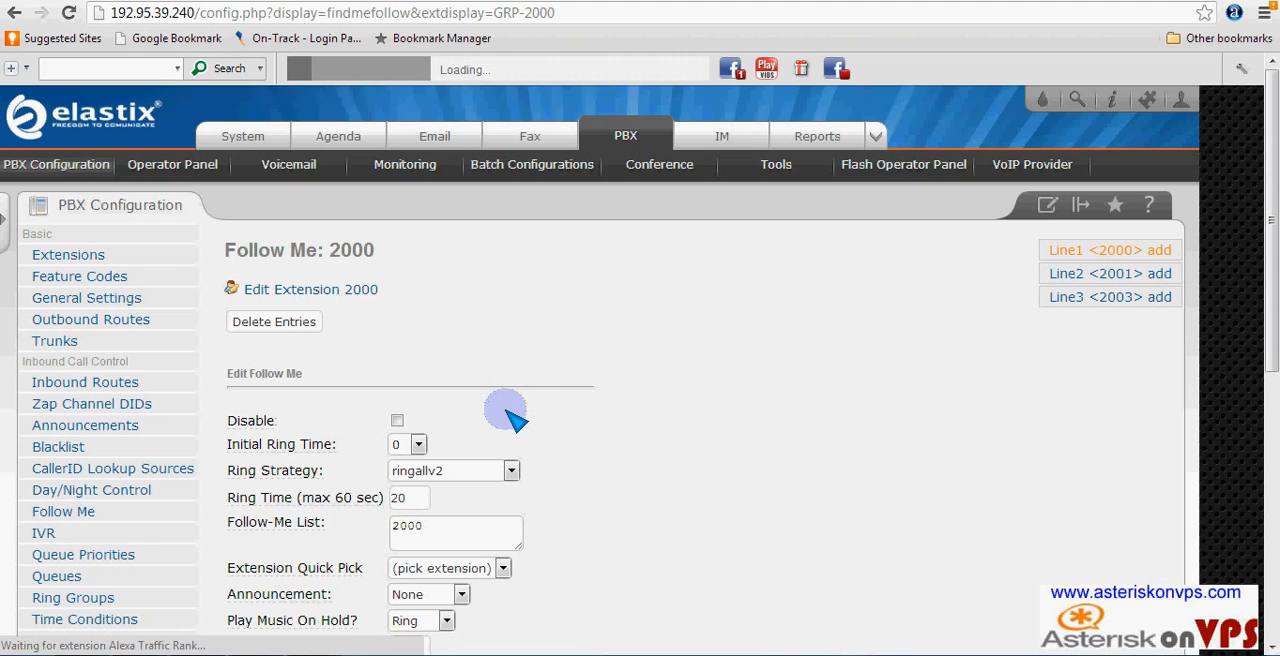
pyautogui.scroll(-5, 510, 418)
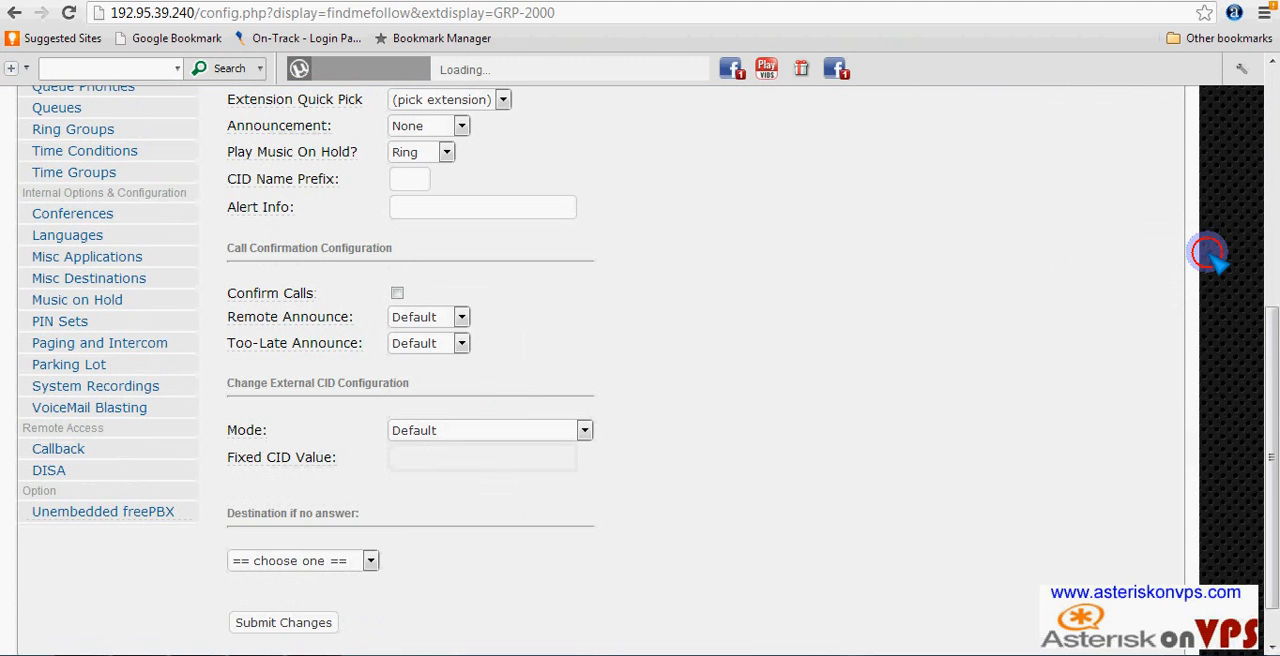
pyautogui.scroll(5, 775, 283)
pyautogui.scroll(-2, 775, 283)
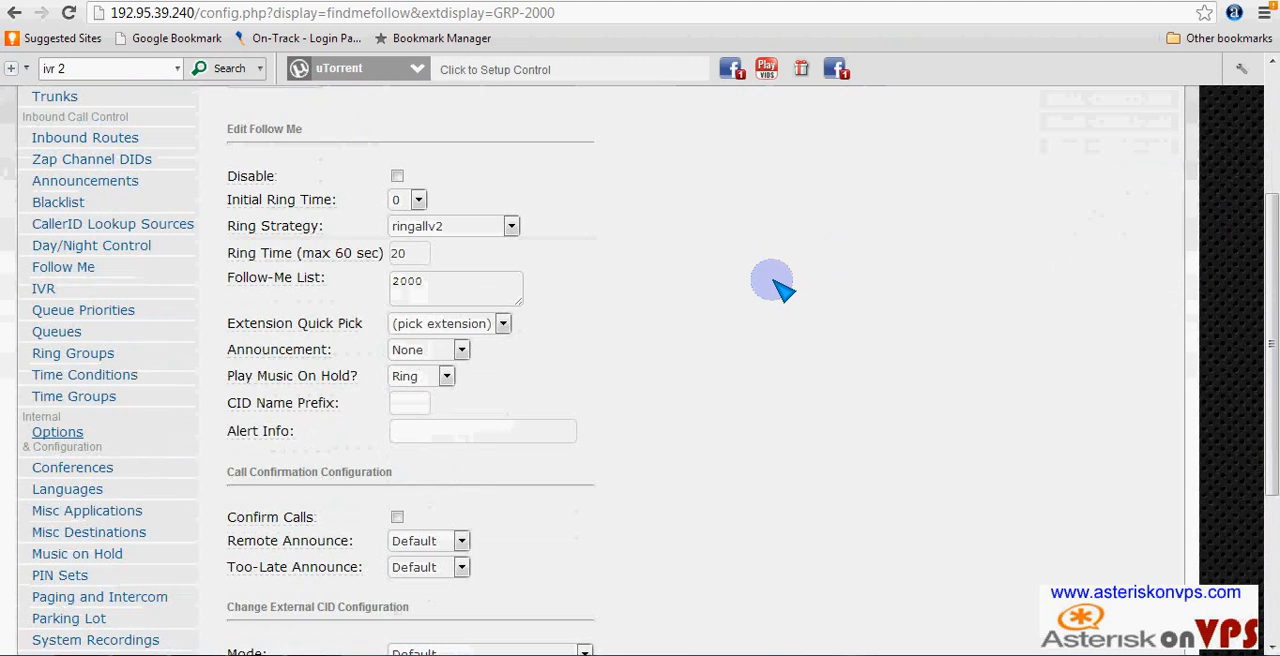
pyautogui.scroll(-1, 775, 283)
pyautogui.scroll(2, 775, 283)
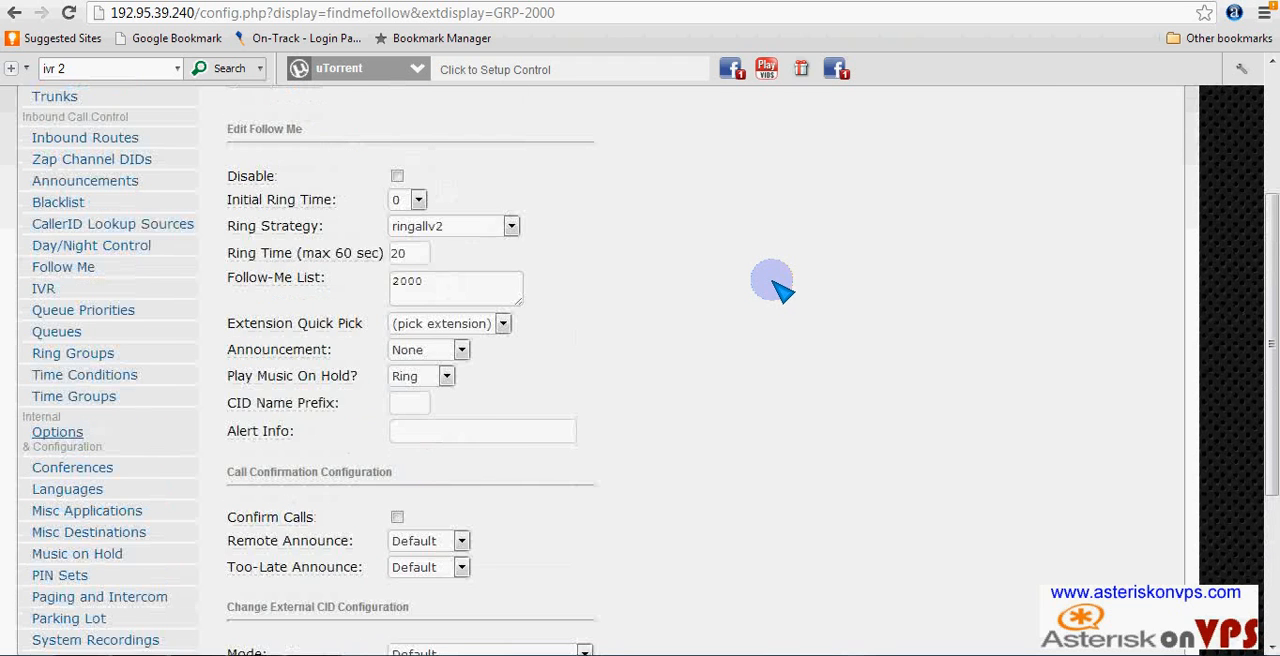
# - Replace the entry in extension 2000's Follow-Me List with the external phone number including its leading 1, ending it with #
pyautogui.click(447, 380)
pyautogui.press('BackSpace')
pyautogui.press('BackSpace')
pyautogui.press('BackSpace')
pyautogui.press('BackSpace')
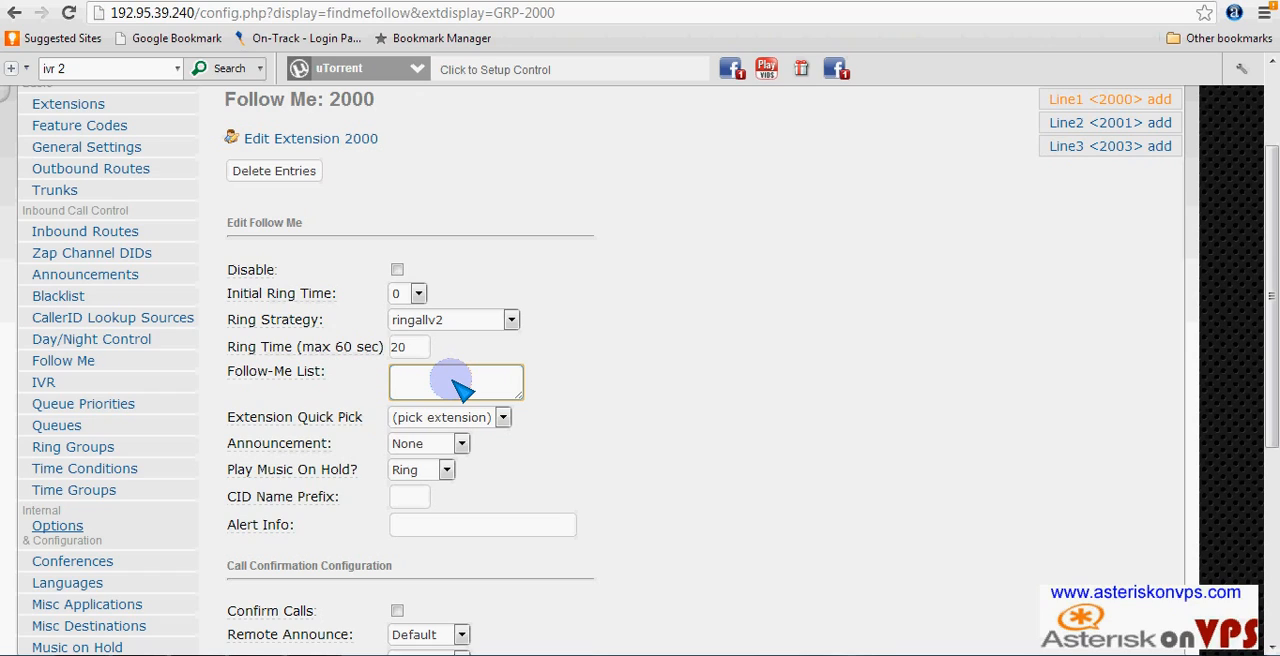
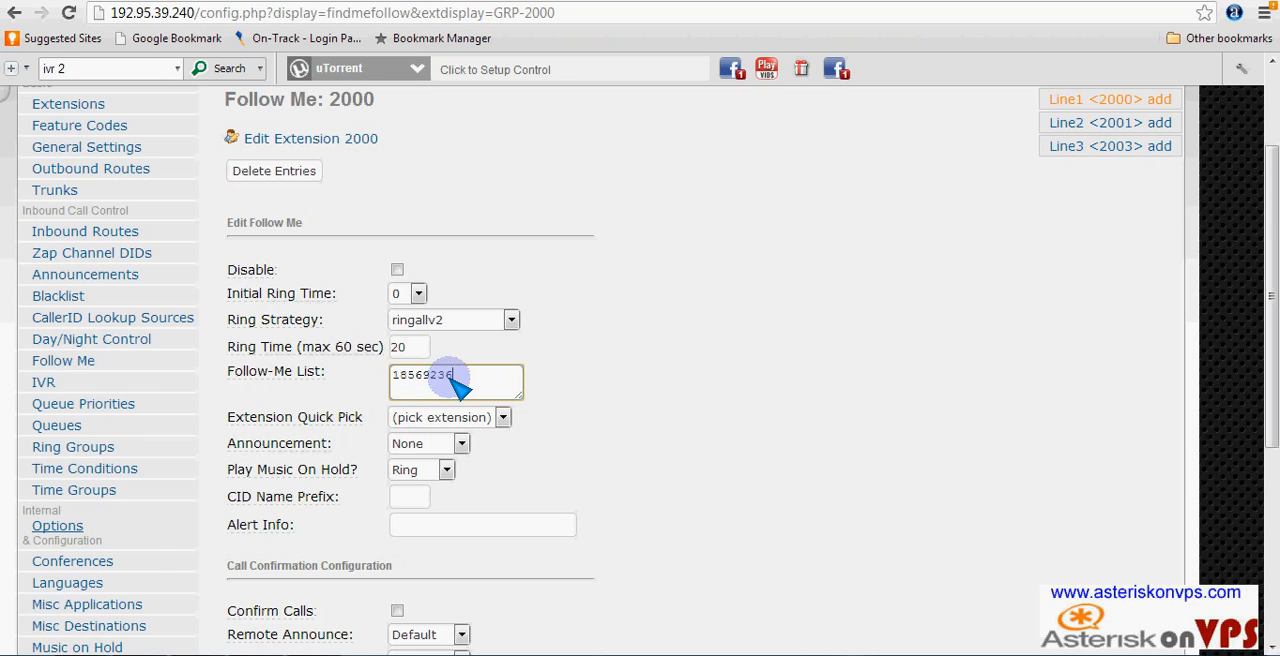
pyautogui.moveTo(404, 372); pyautogui.dragTo(385, 373)
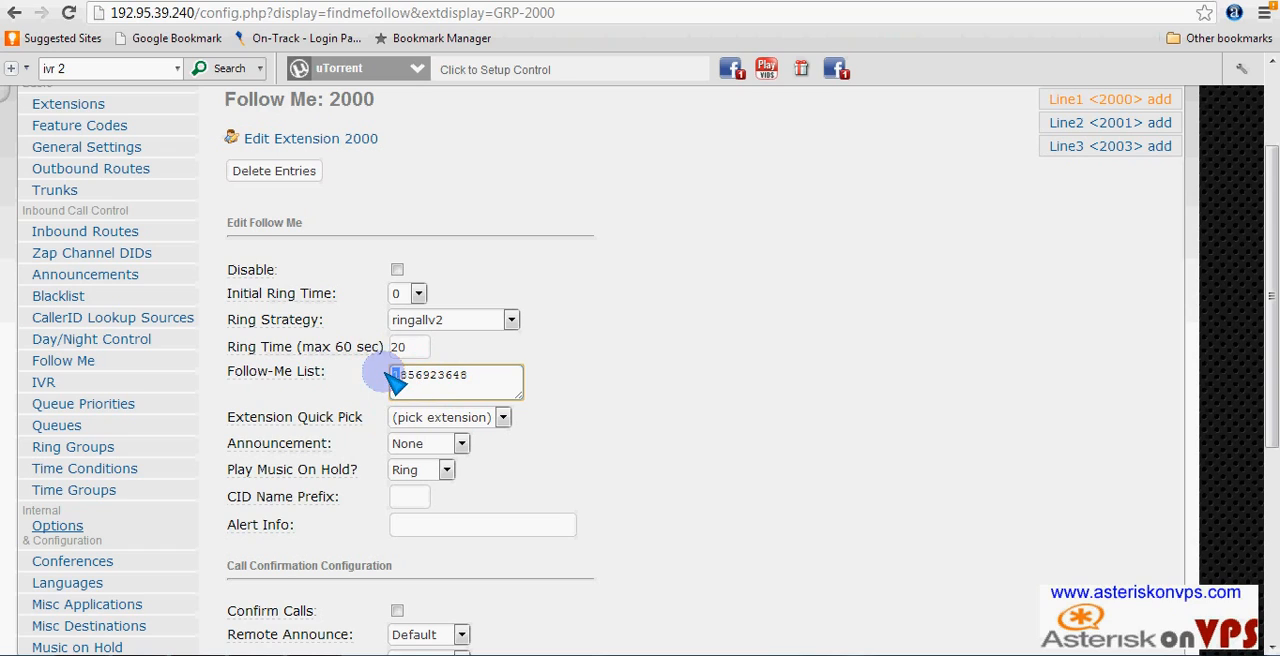
pyautogui.click(481, 380)
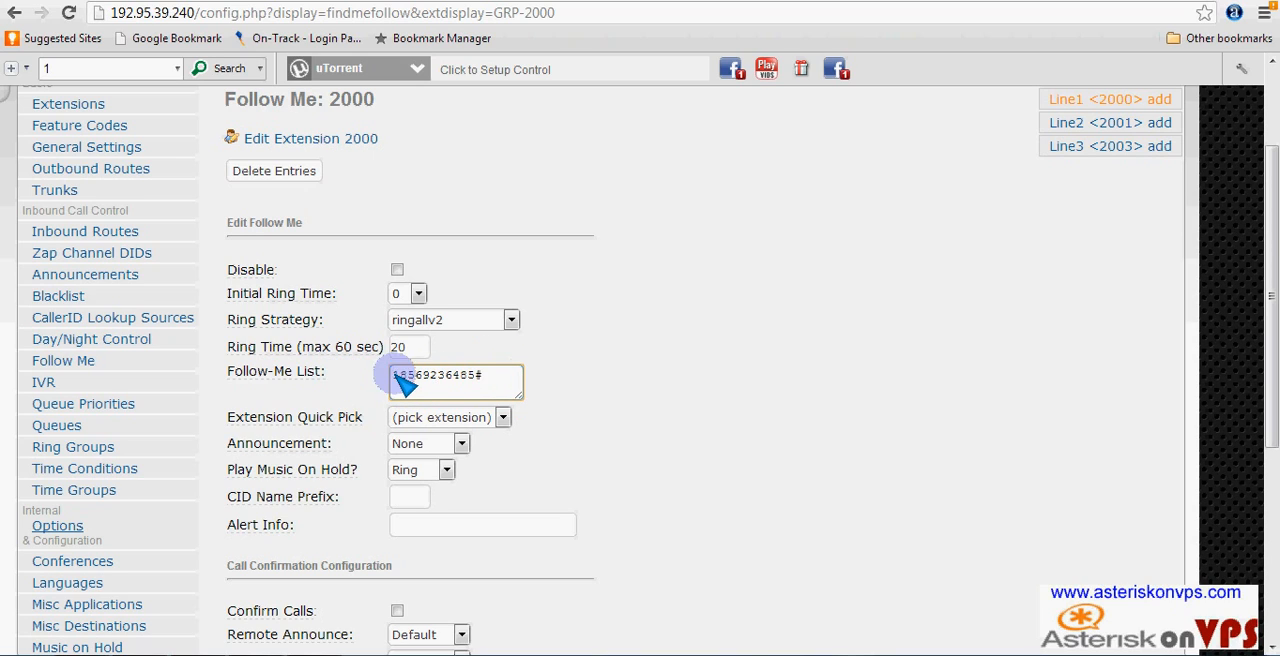
pyautogui.moveTo(446, 377); pyautogui.dragTo(485, 381)
pyautogui.click(506, 374)
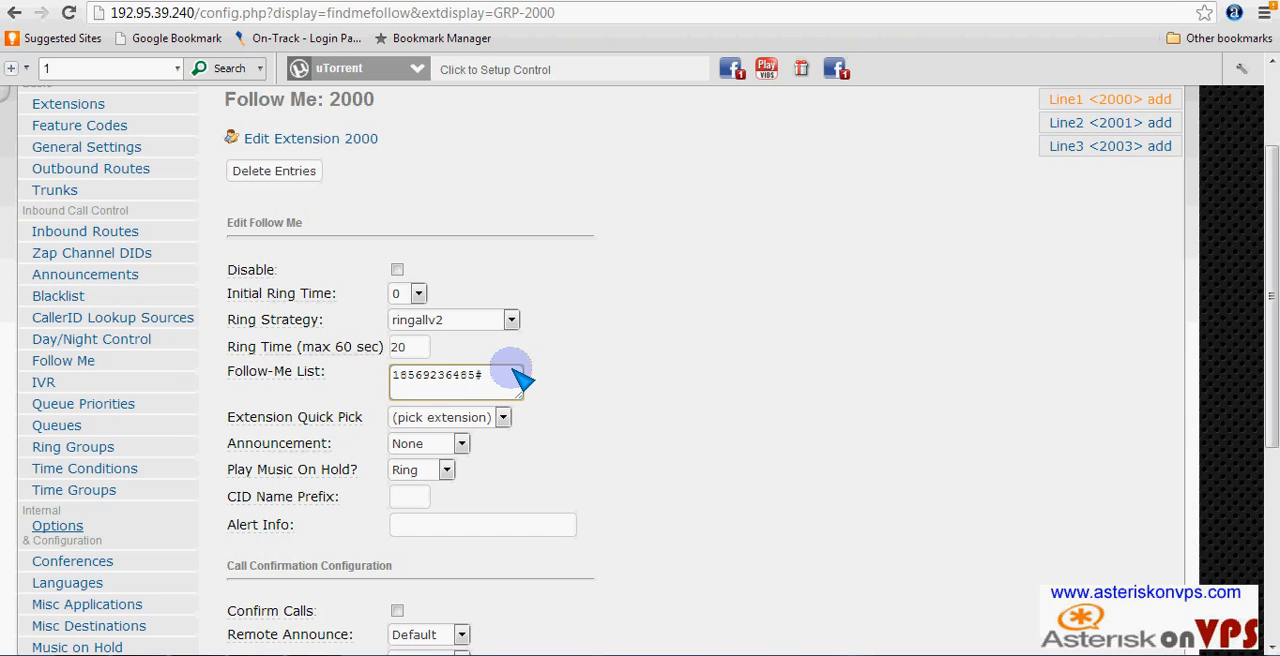
# - Set extension 2000's Follow Me no-answer destination to extension <2000> Line1, then submit and apply the configuration changes
pyautogui.scroll(-1, 588, 390)
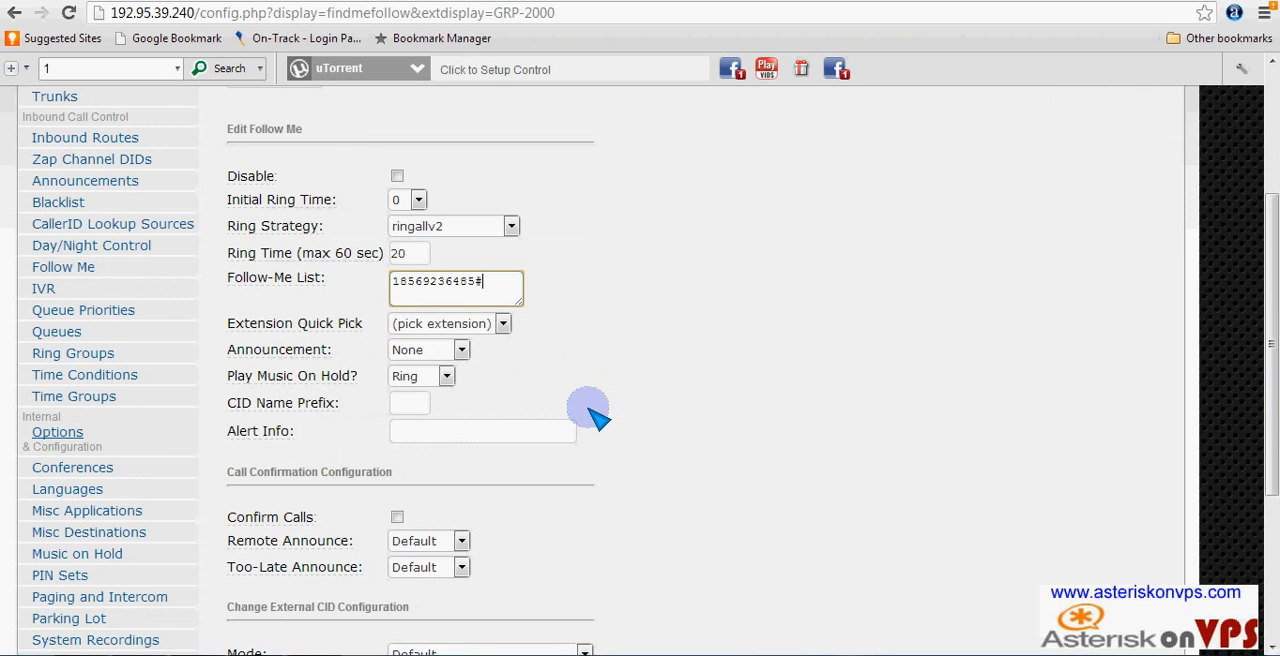
pyautogui.scroll(2, 597, 415)
pyautogui.scroll(-1, 597, 415)
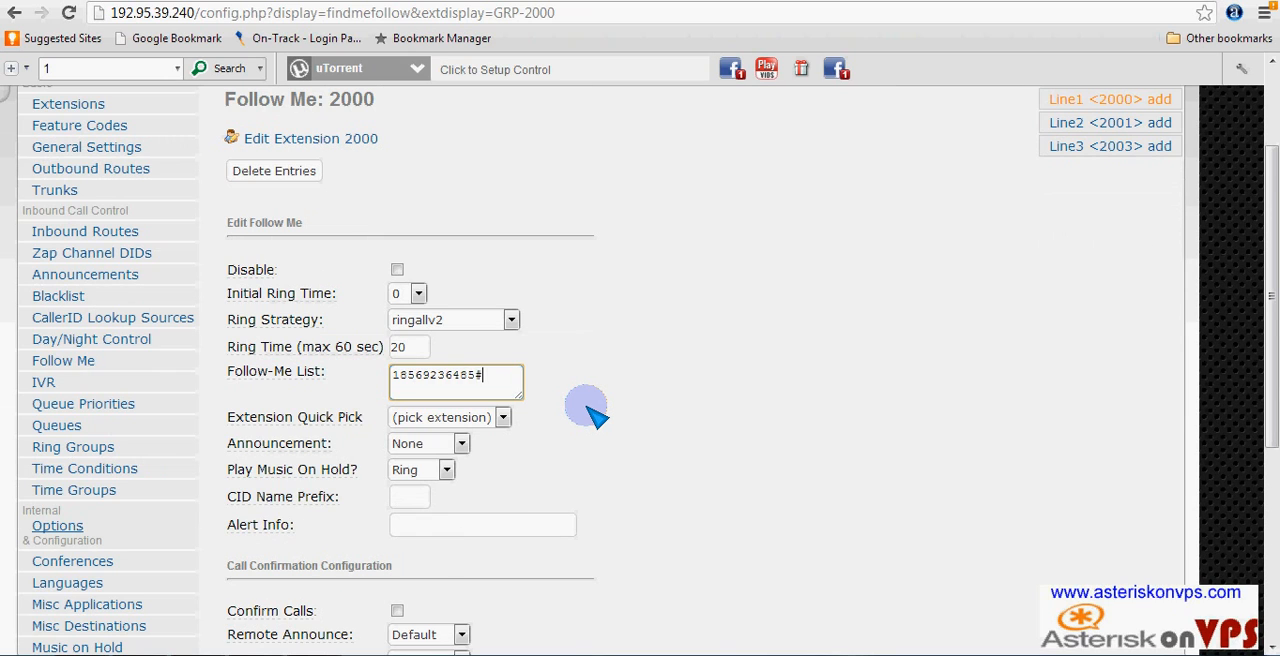
pyautogui.scroll(-4, 597, 415)
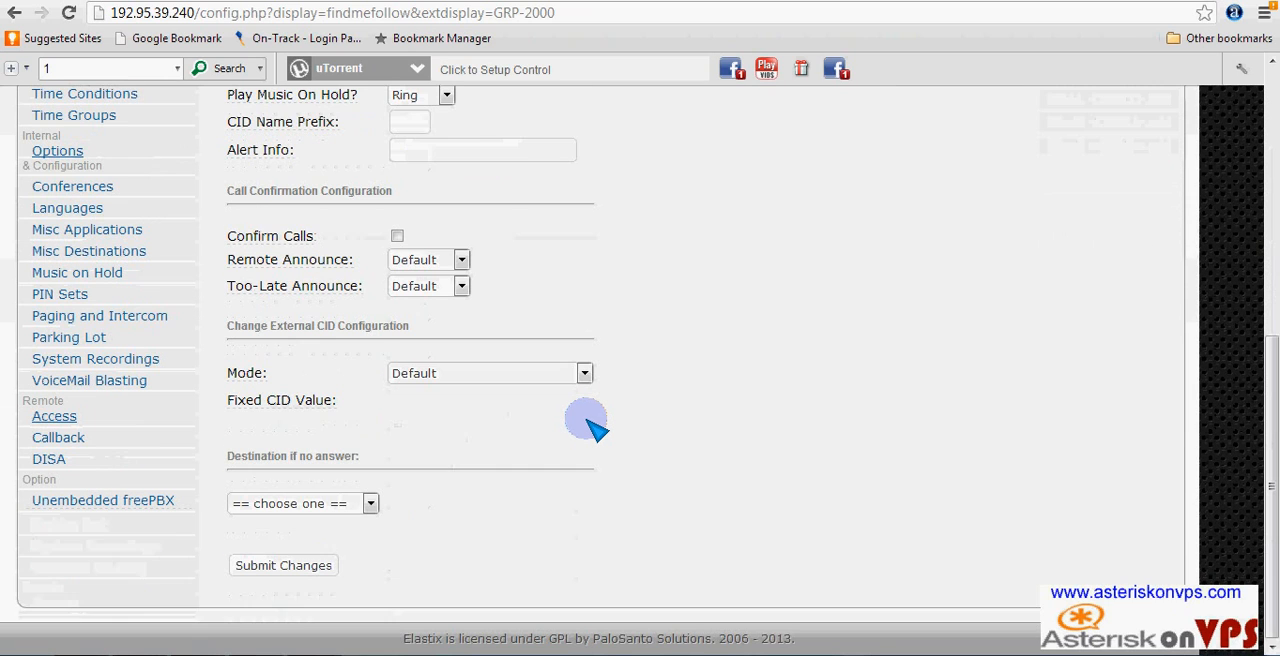
pyautogui.click(368, 506)
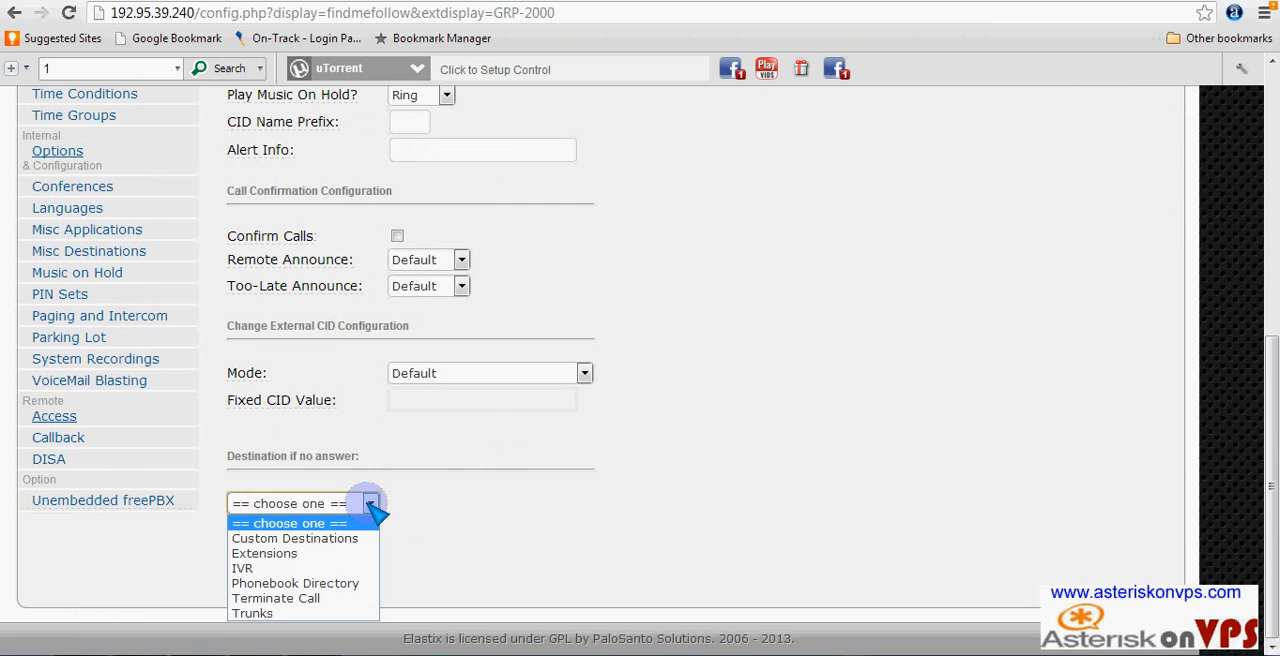
pyautogui.click(340, 555)
pyautogui.click(481, 504)
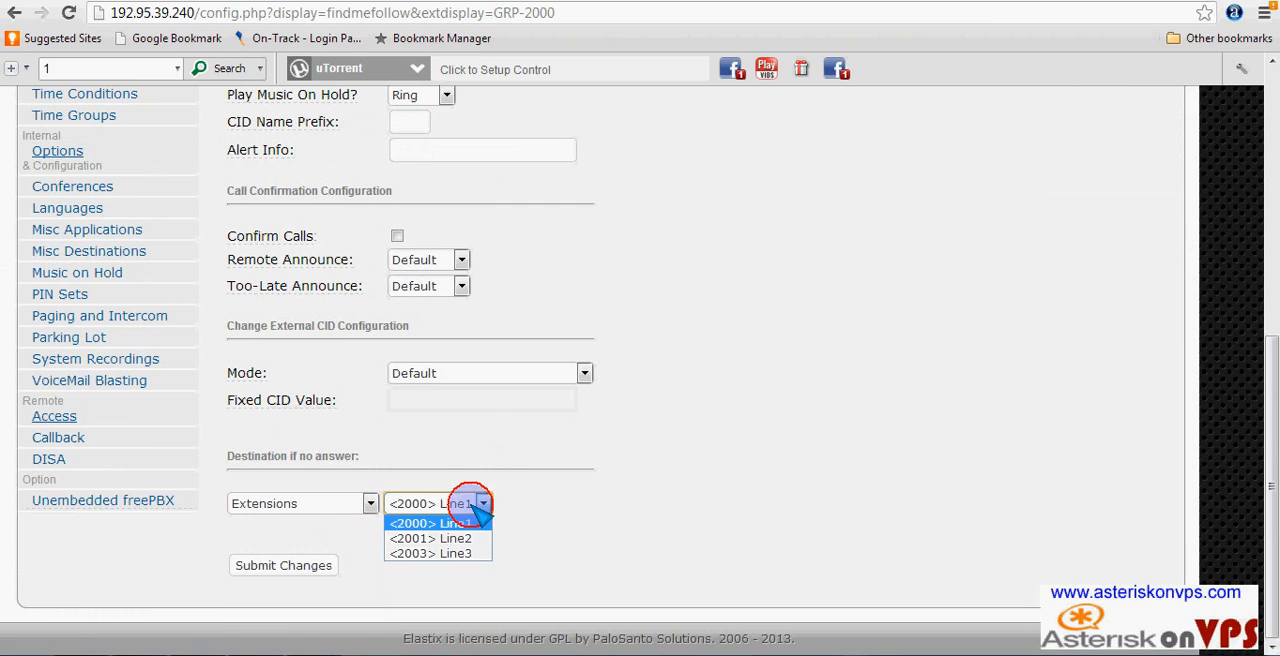
pyautogui.click(442, 523)
pyautogui.click(292, 568)
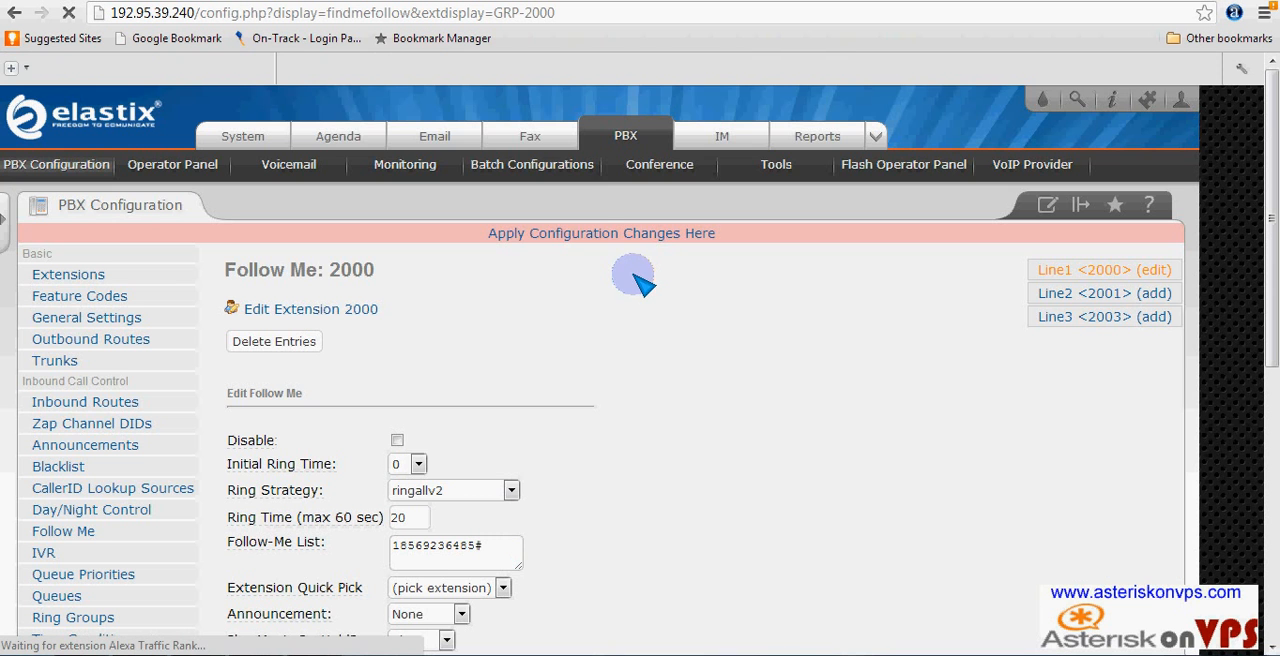
pyautogui.click(605, 241)
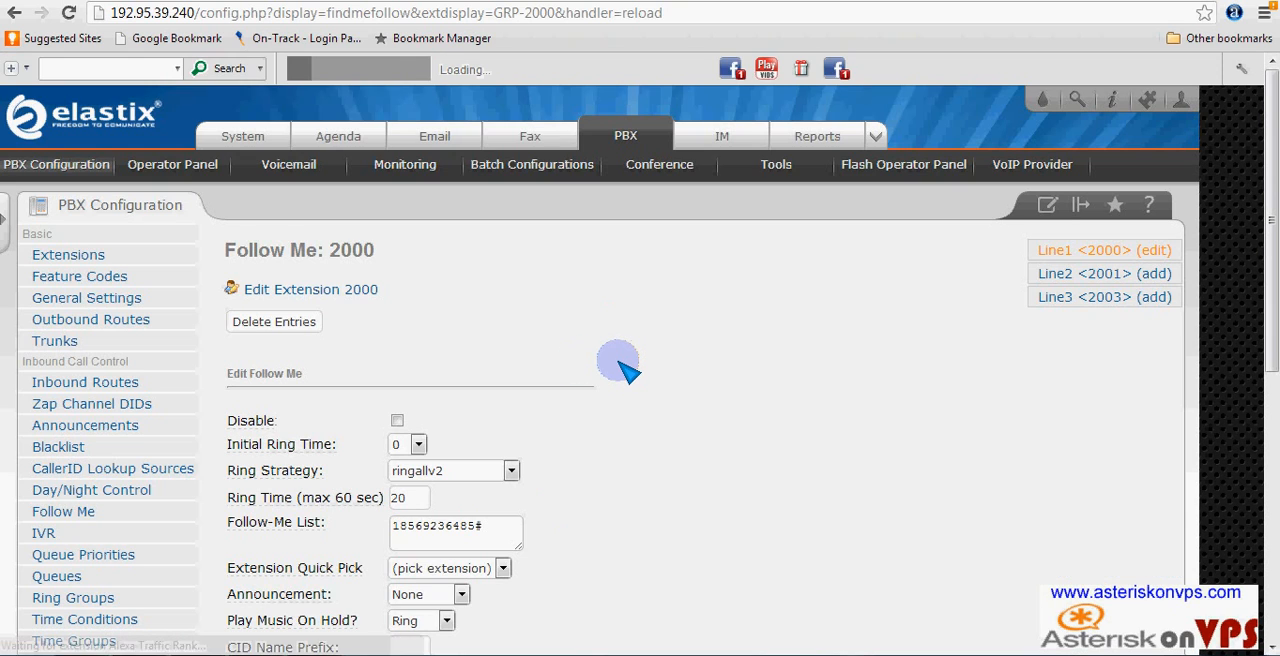
# - Copy the whole phone number entry, including the #, from extension 2000's Follow-Me List
pyautogui.scroll(-3, 614, 371)
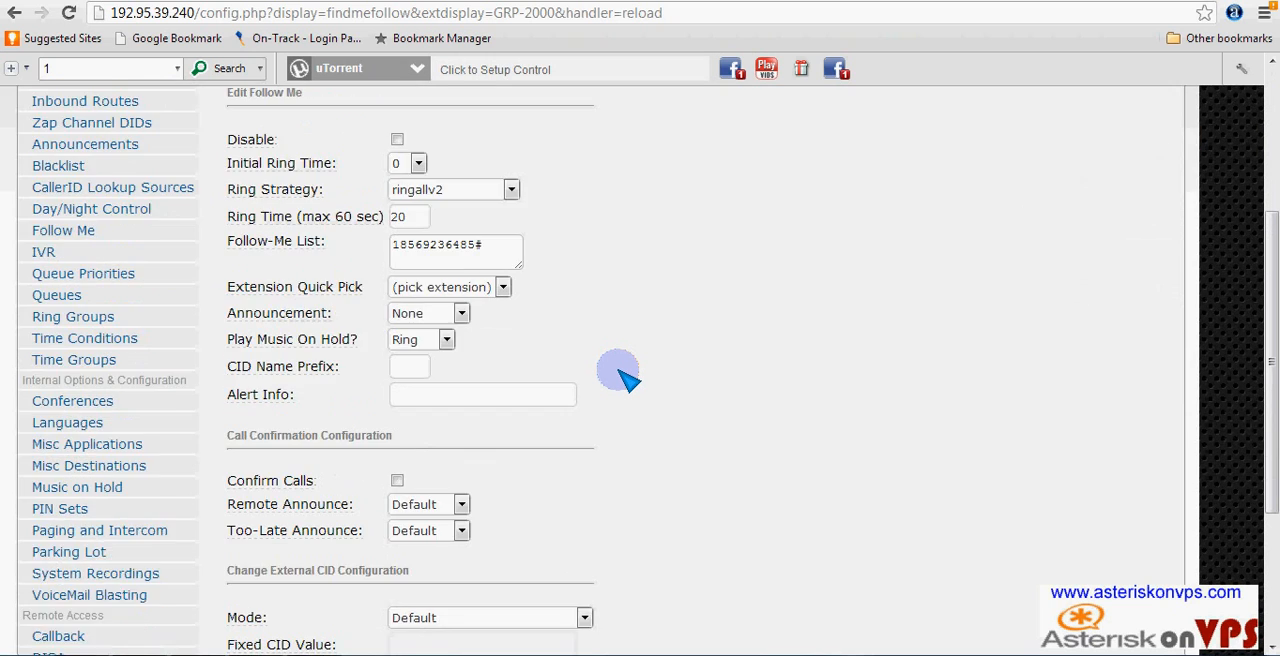
pyautogui.scroll(3, 620, 371)
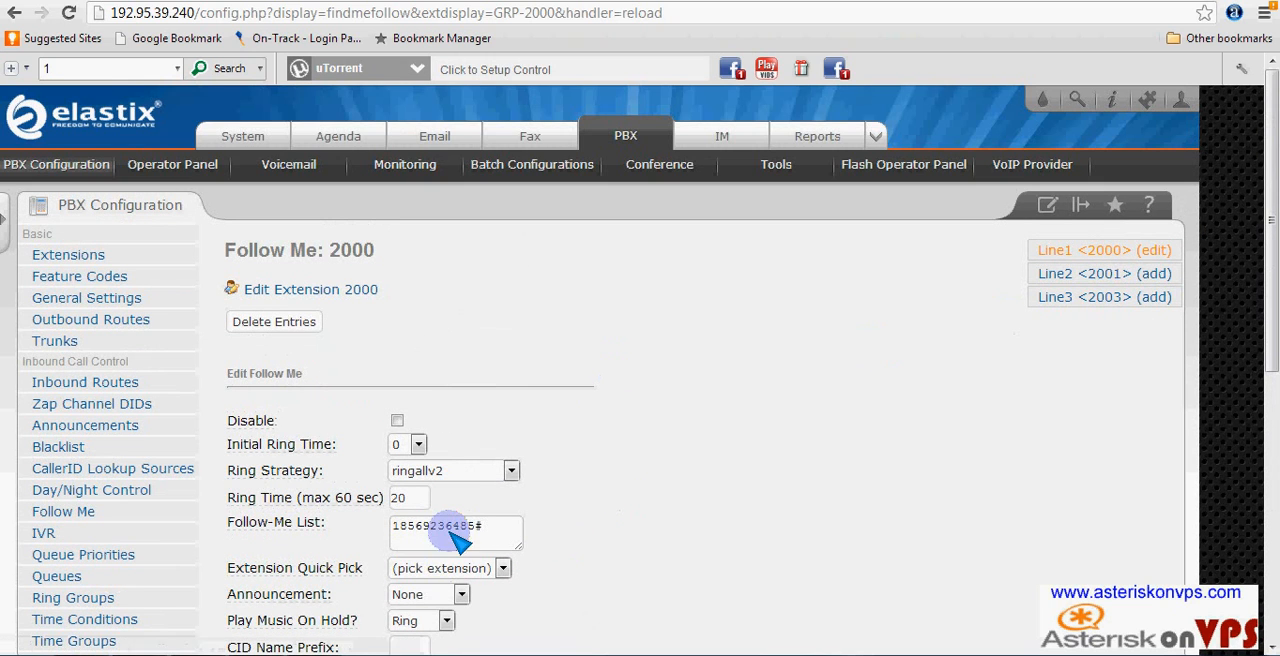
pyautogui.moveTo(486, 527); pyautogui.dragTo(382, 527)
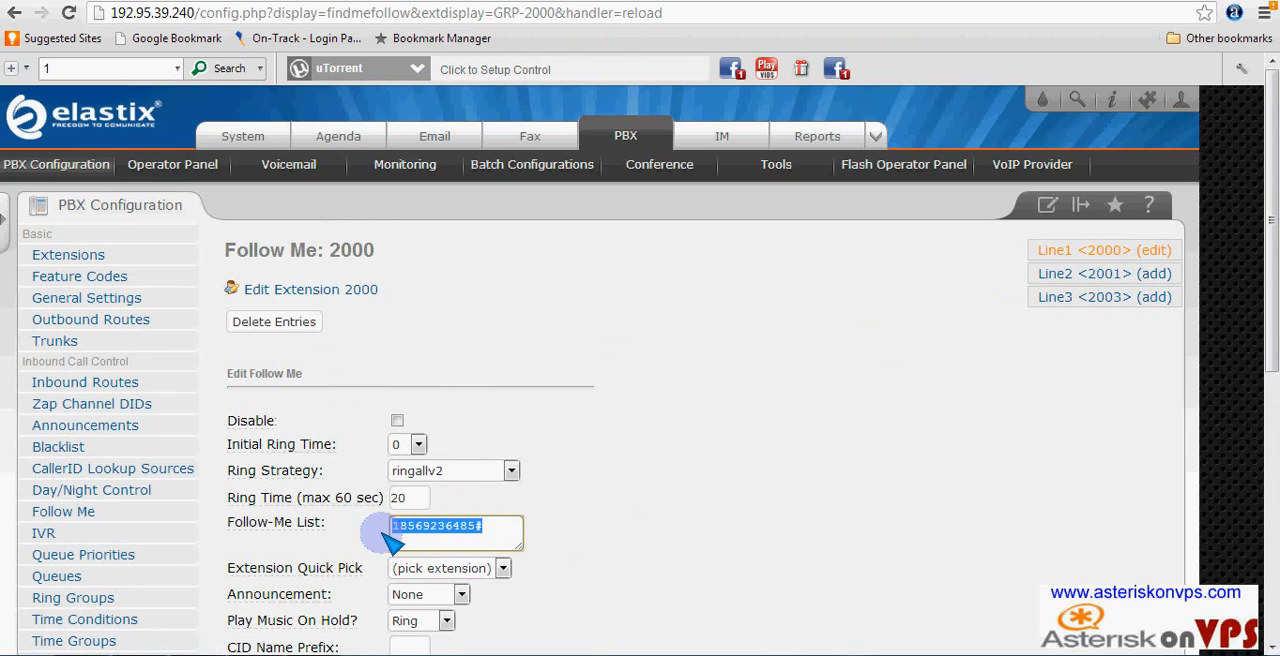
pyautogui.rightClick(468, 527)
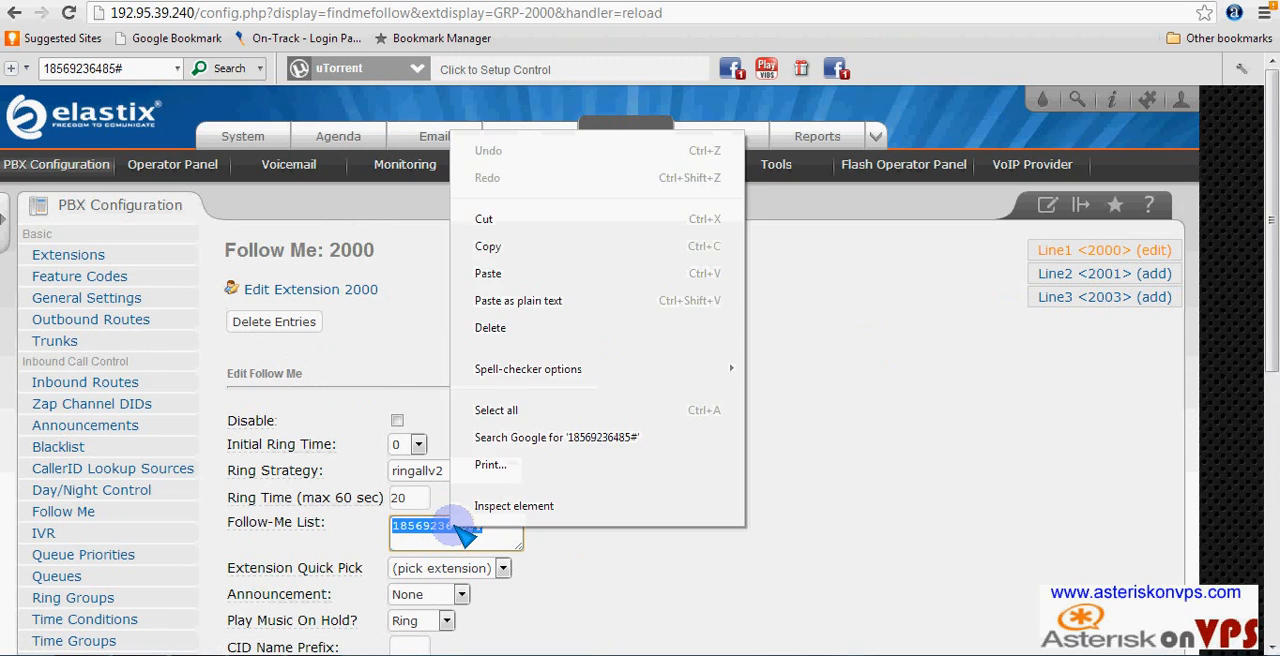
pyautogui.click(531, 243)
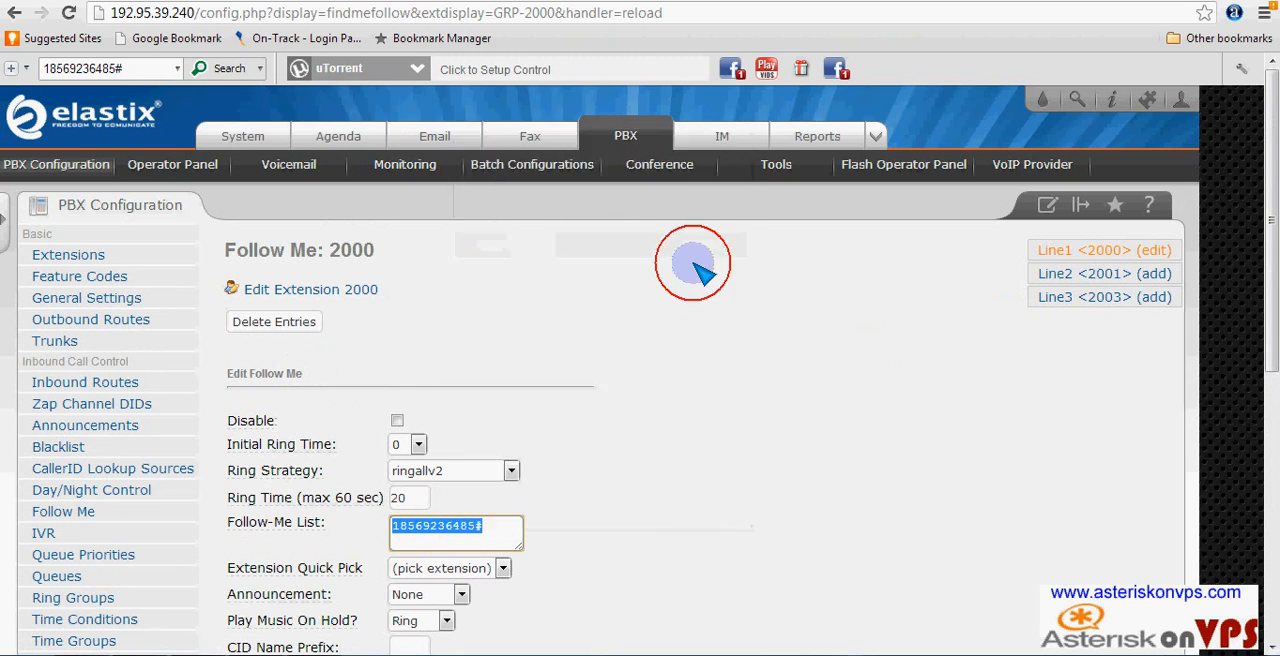
# - Open Follow Me for extension 2001 and replace its Follow-Me List entry with the copied phone number, altering the last digit before the #
pyautogui.click(1083, 274)
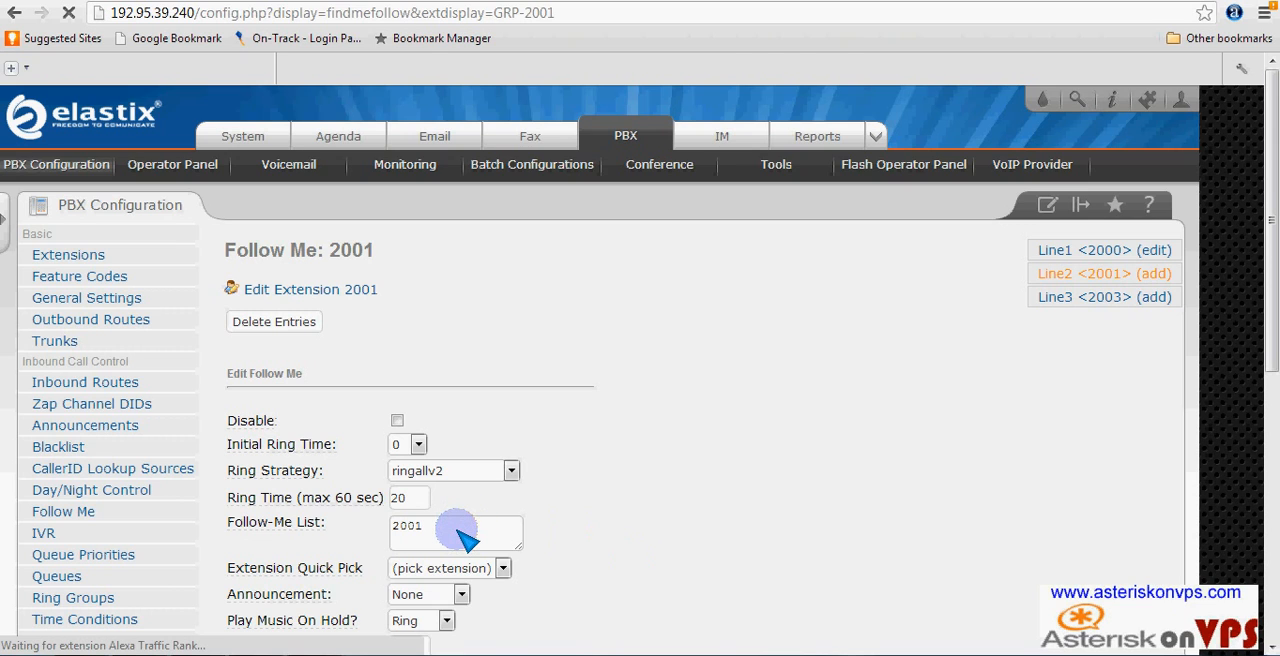
pyautogui.scroll(-3, 465, 538)
pyautogui.click(426, 247)
pyautogui.doubleClick(410, 248)
pyautogui.rightClick(410, 252)
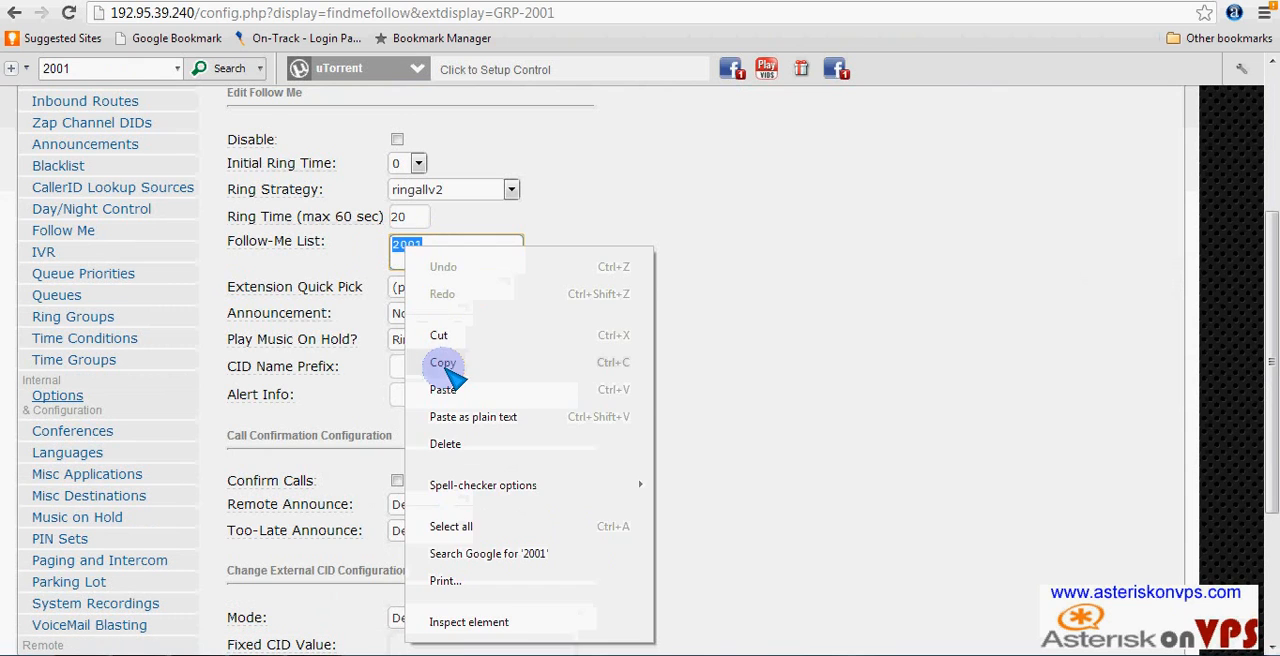
pyautogui.click(440, 390)
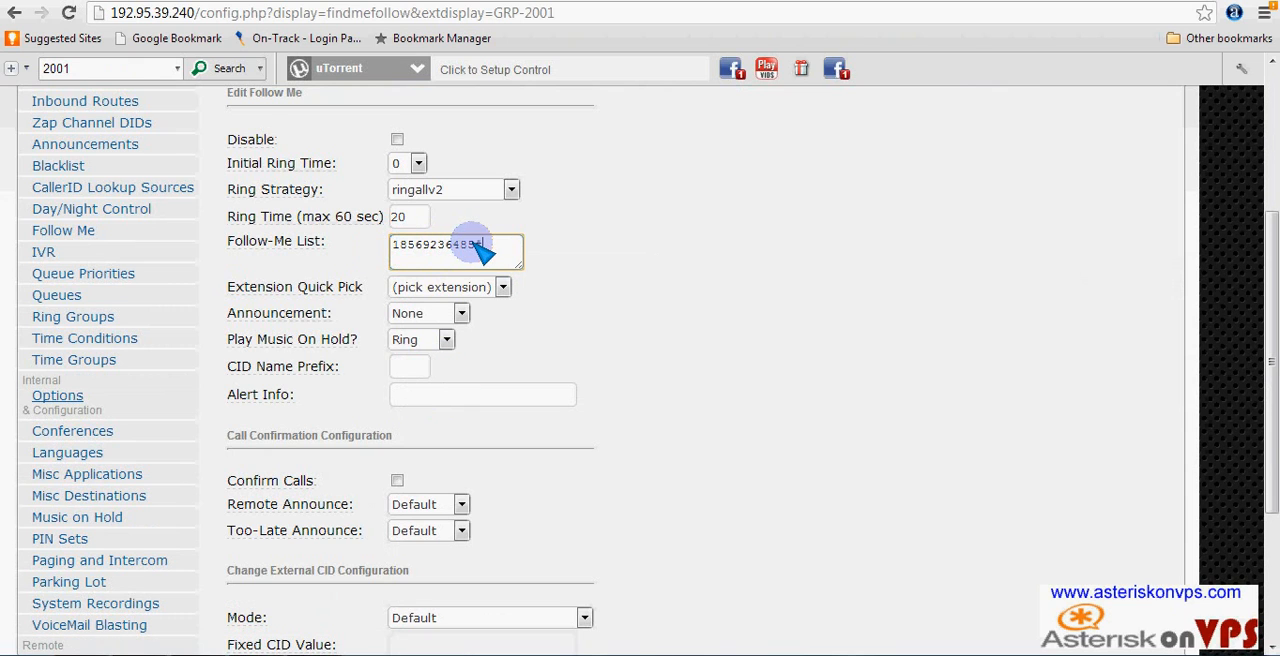
pyautogui.press('Left')
pyautogui.press('BackSpace')
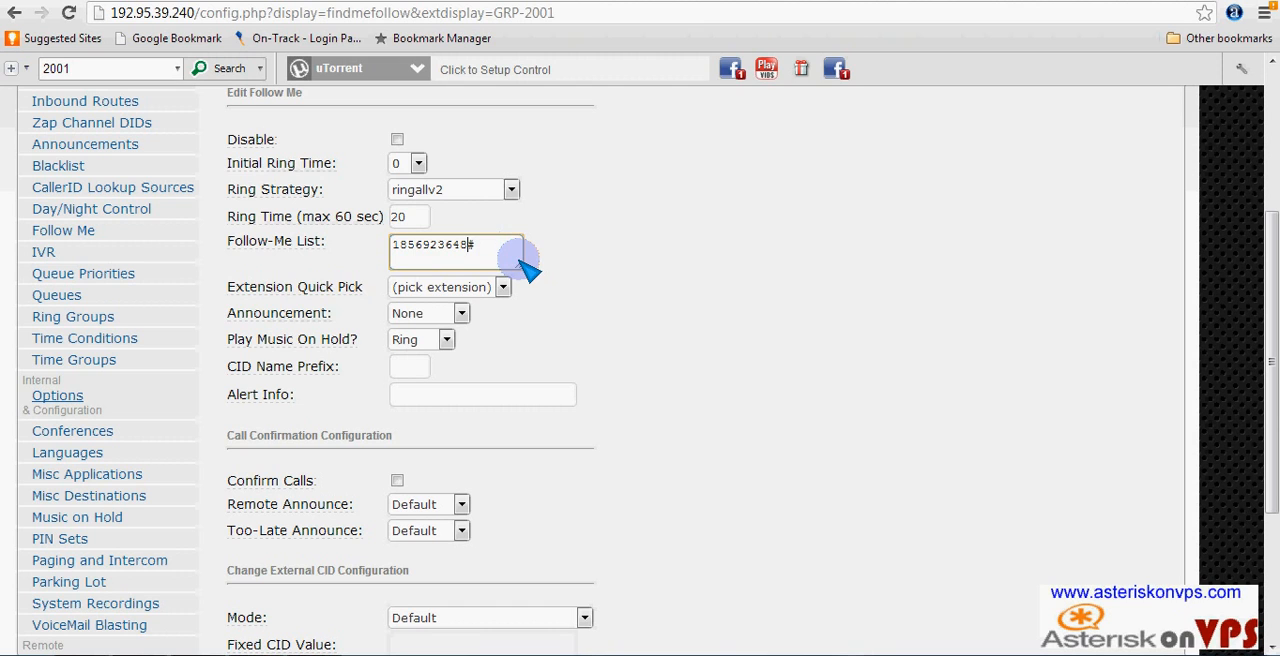
# - Set extension 2001's Follow Me no-answer destination to extension <2001> Line2 and submit the changes
pyautogui.scroll(-3, 570, 400)
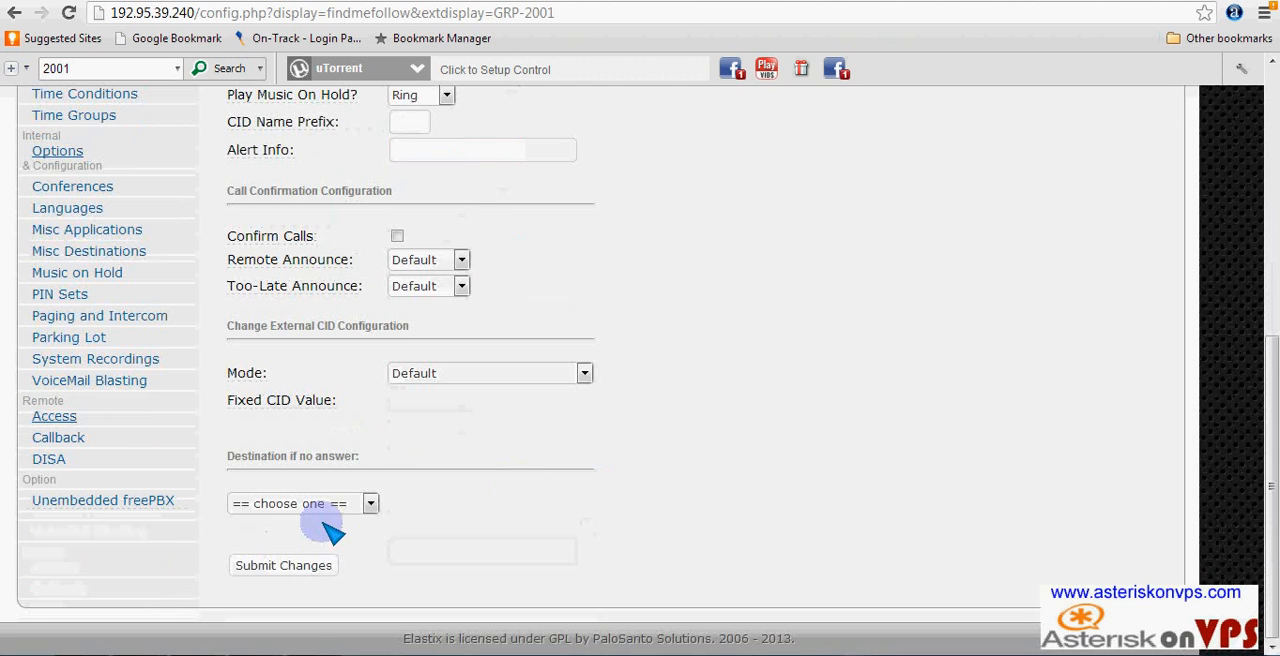
pyautogui.click(368, 504)
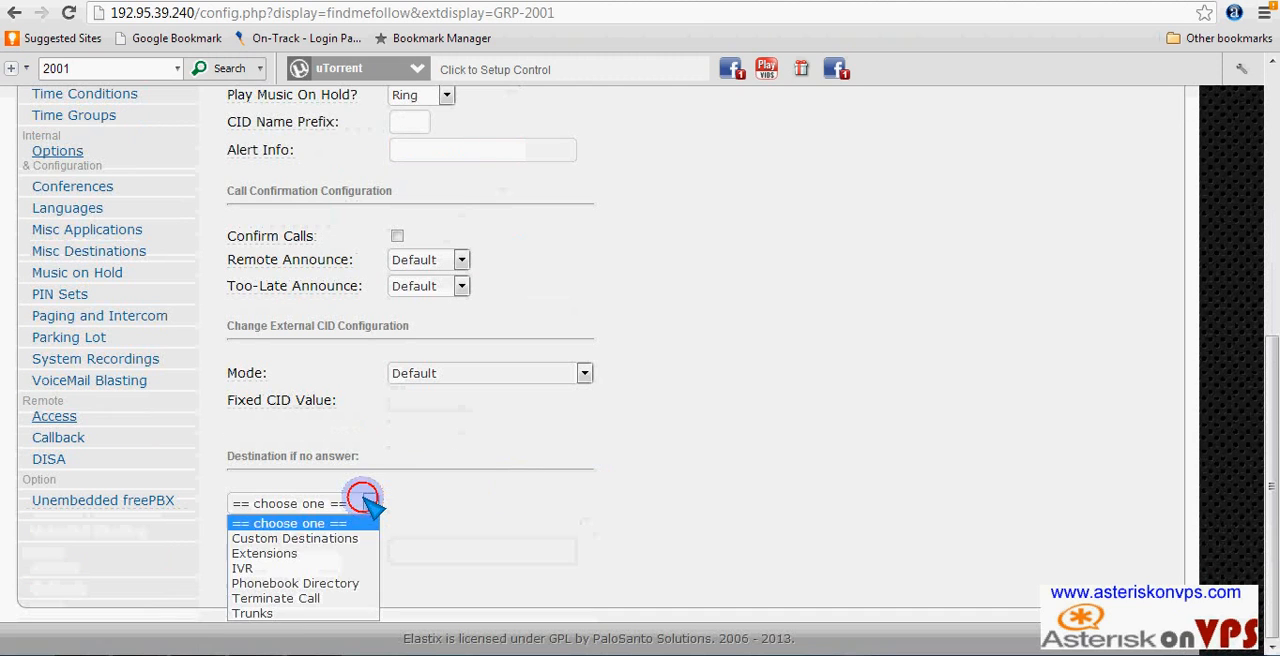
pyautogui.click(302, 552)
pyautogui.click(483, 504)
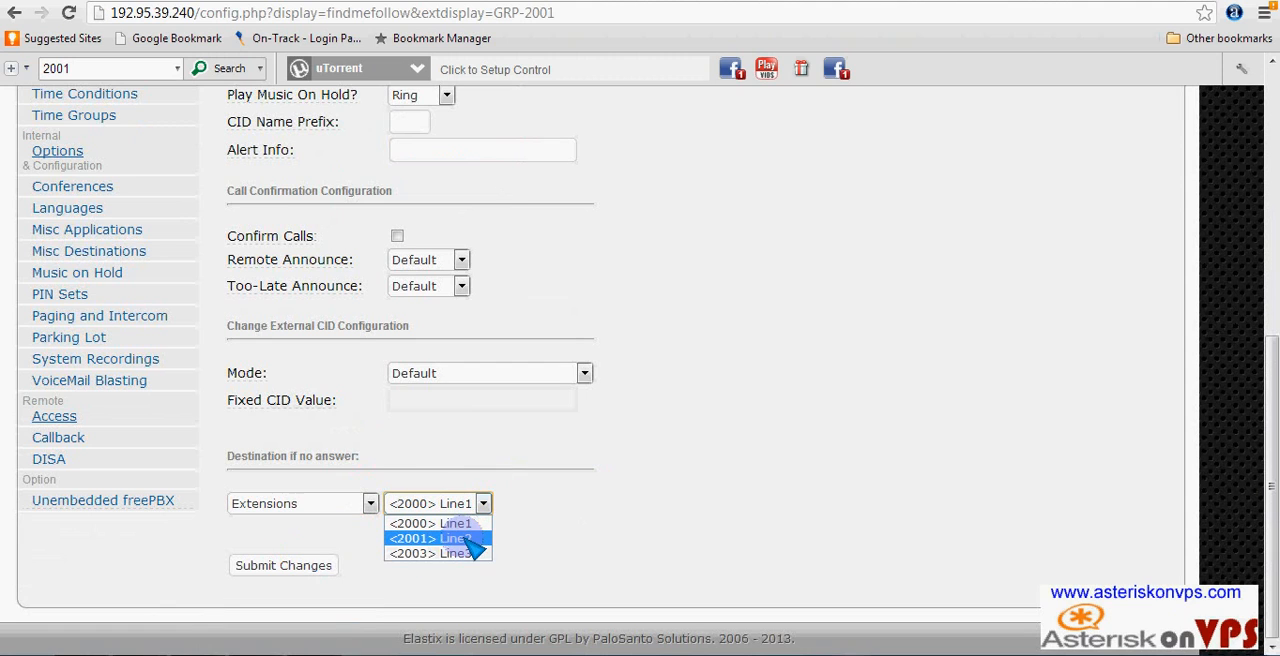
pyautogui.click(458, 538)
pyautogui.click(295, 565)
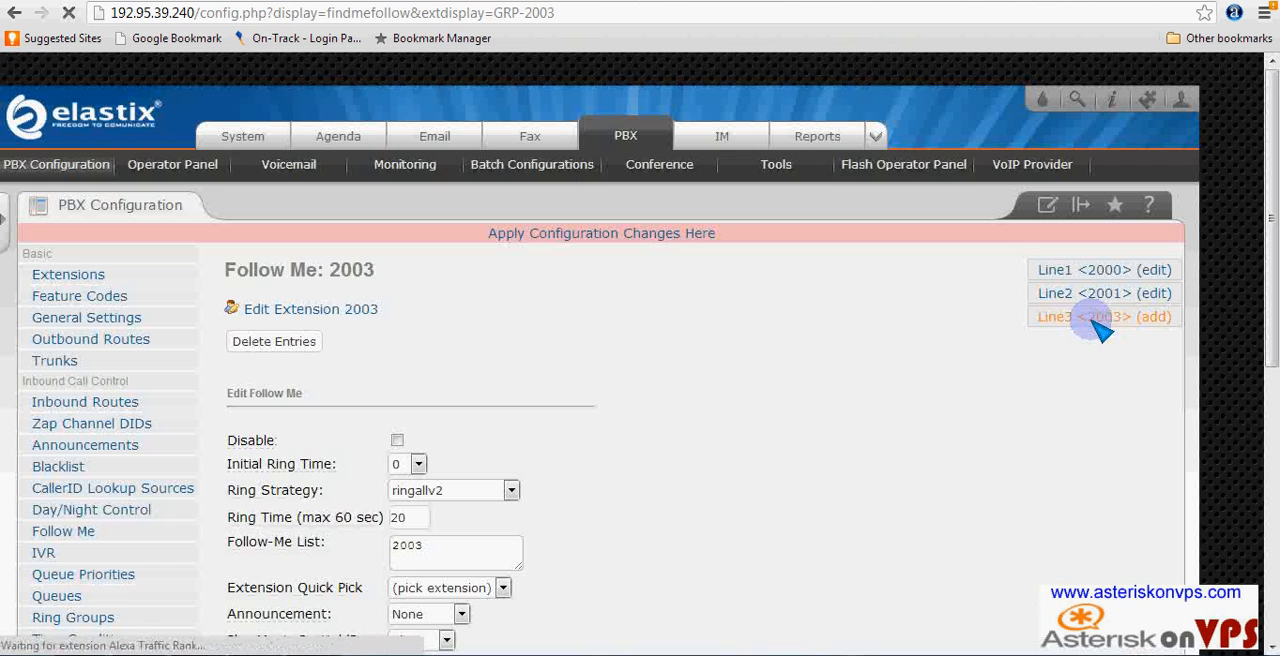
# - In extension 2003's Follow Me settings, replace the Follow-Me List entry with the copied phone number, changing its last digit before the # to 7
pyautogui.scroll(-3, 600, 430)
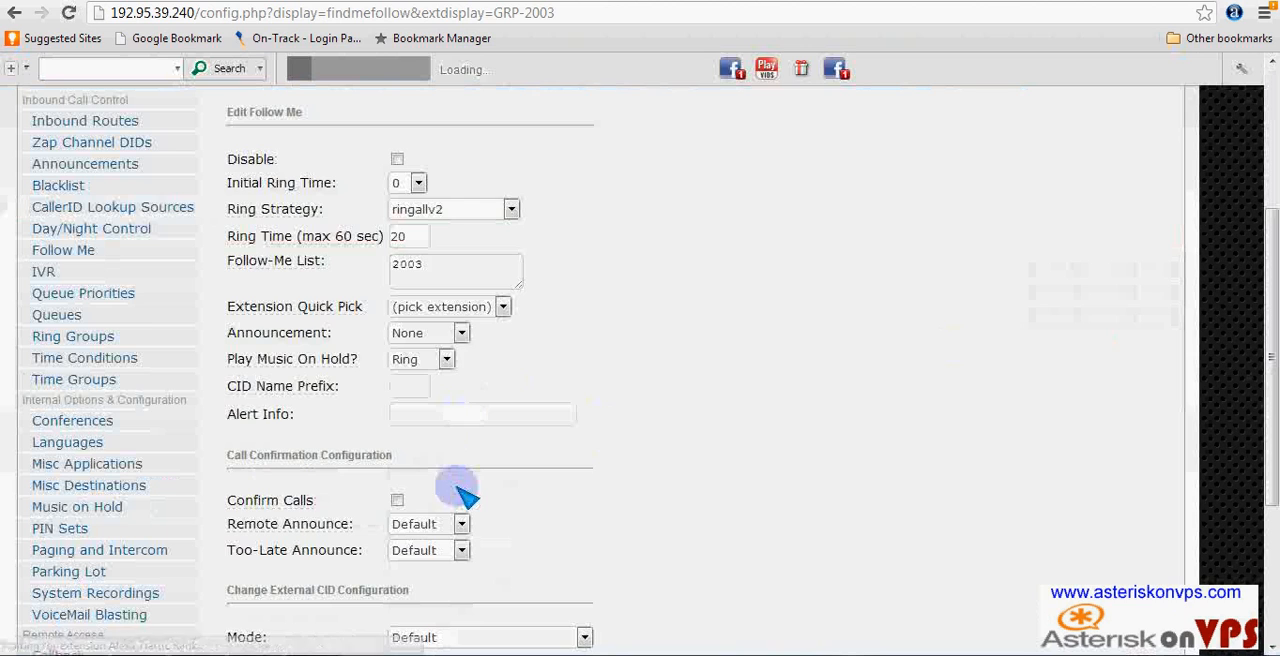
pyautogui.click(440, 267)
pyautogui.press('BackSpace')
pyautogui.press('BackSpace')
pyautogui.press('BackSpace')
pyautogui.press('BackSpace')
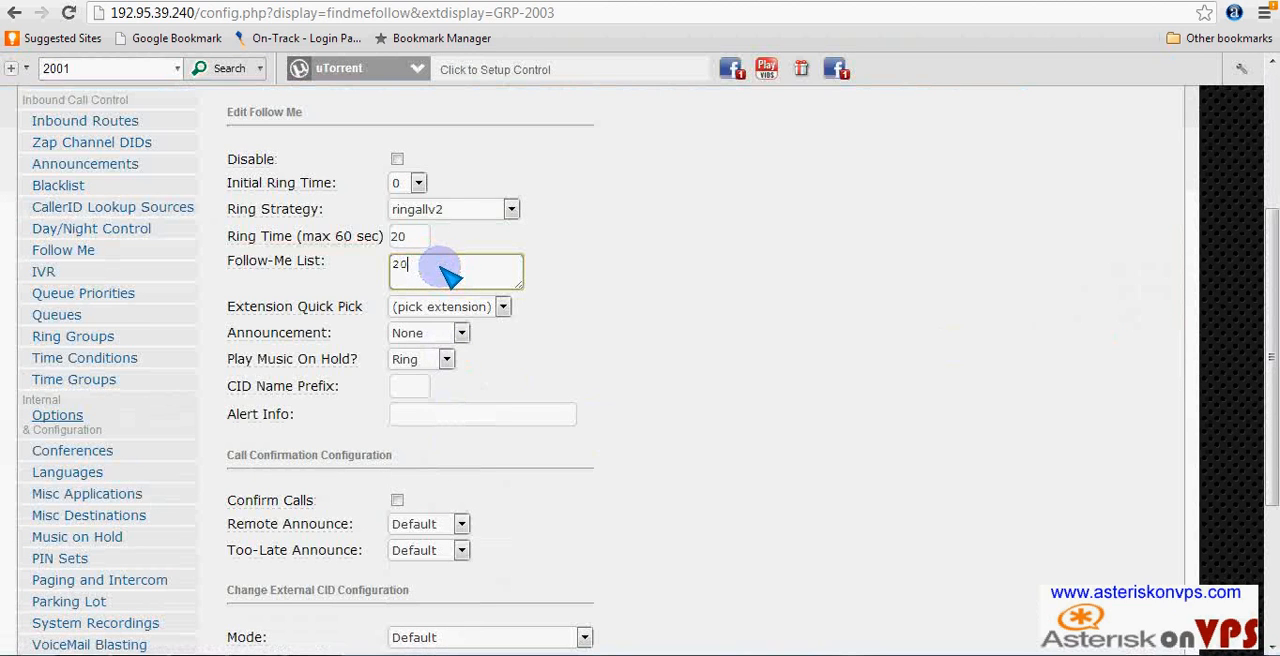
pyautogui.rightClick(440, 268)
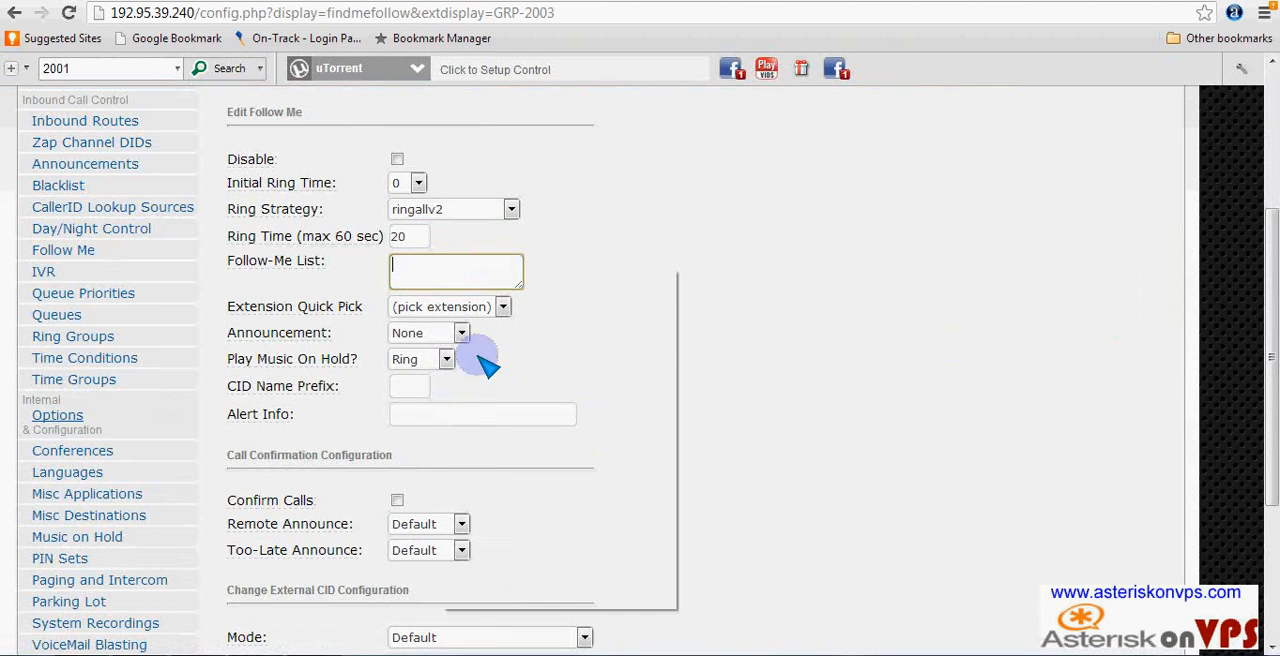
pyautogui.click(478, 410)
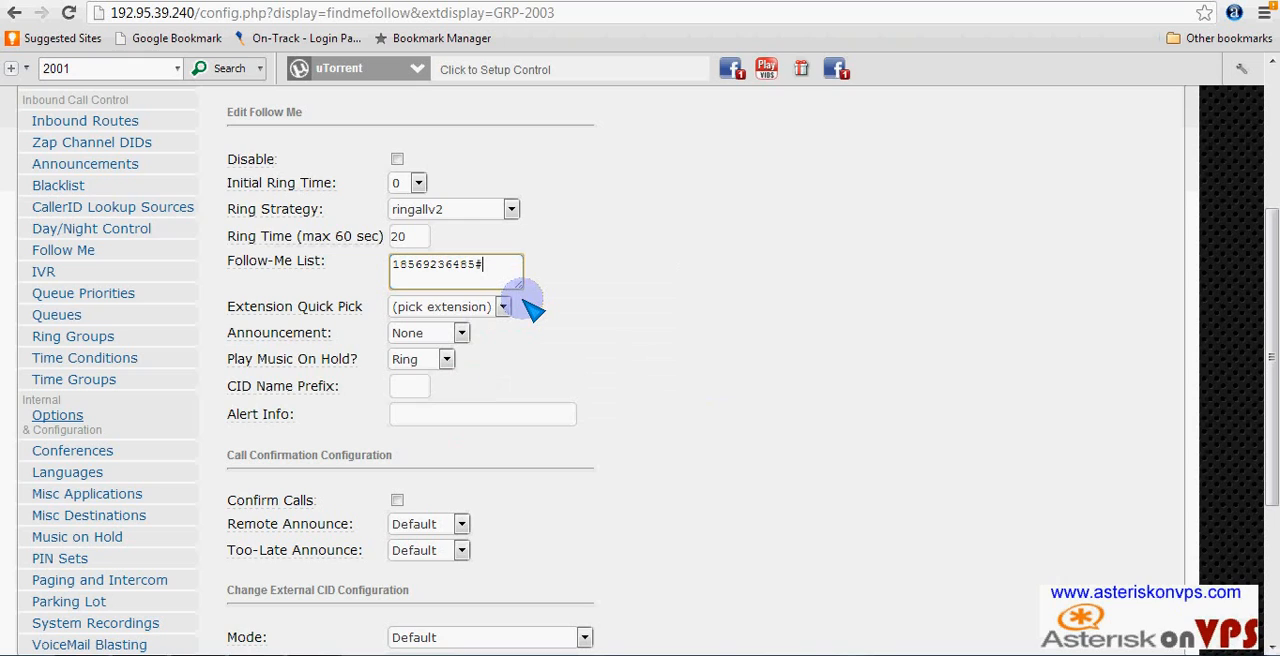
pyautogui.press('Left')
pyautogui.press('BackSpace')
pyautogui.write('7')
# - Set extension 2003's Follow Me no-answer destination to extension <2003> Line3, then submit and apply the configuration changes
pyautogui.scroll(-3, 667, 292)
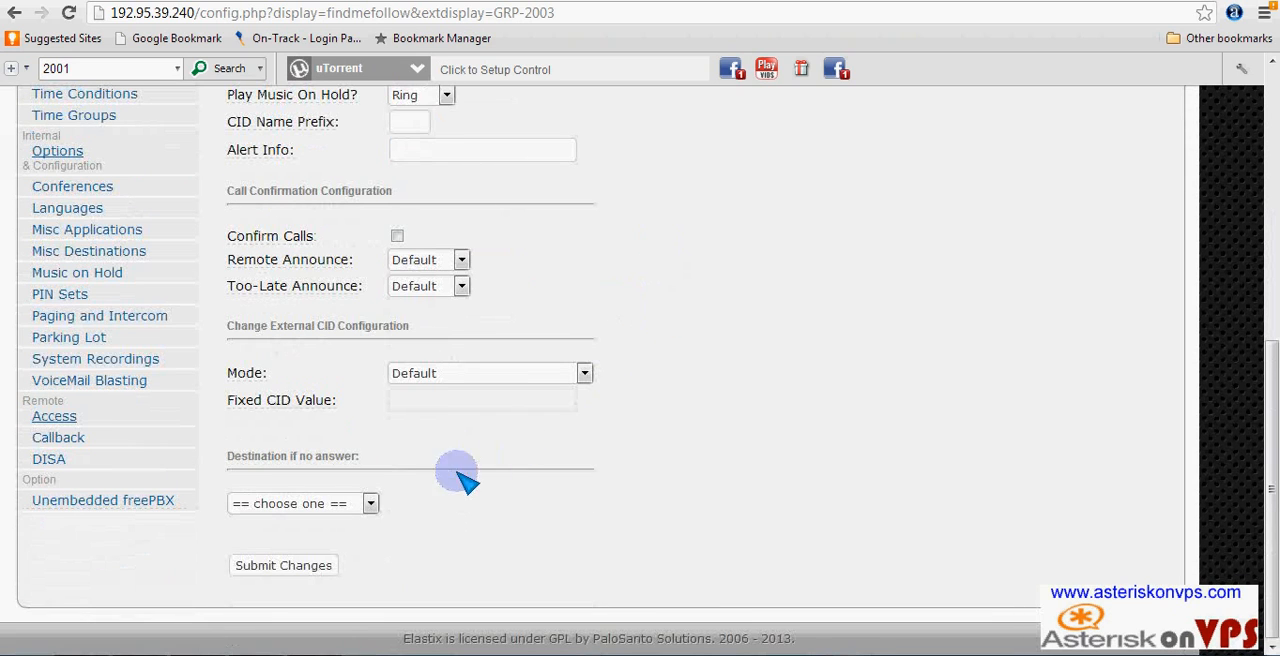
pyautogui.click(370, 503)
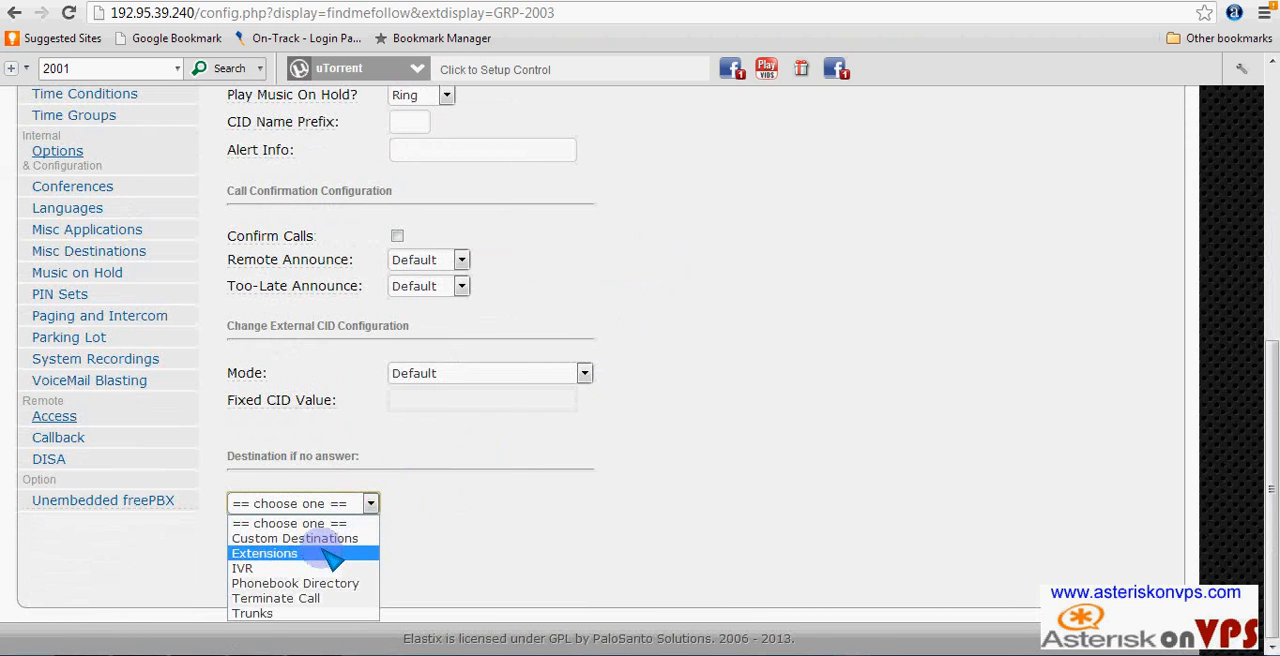
pyautogui.click(265, 553)
pyautogui.click(483, 503)
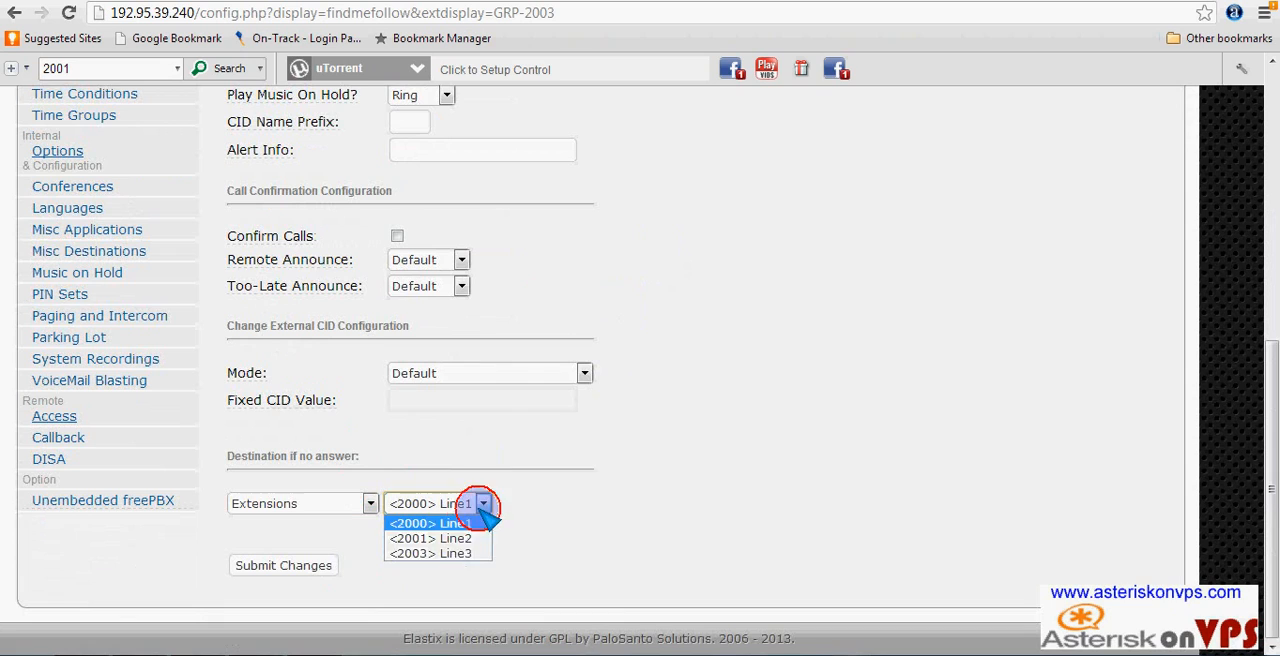
pyautogui.click(470, 553)
pyautogui.click(283, 565)
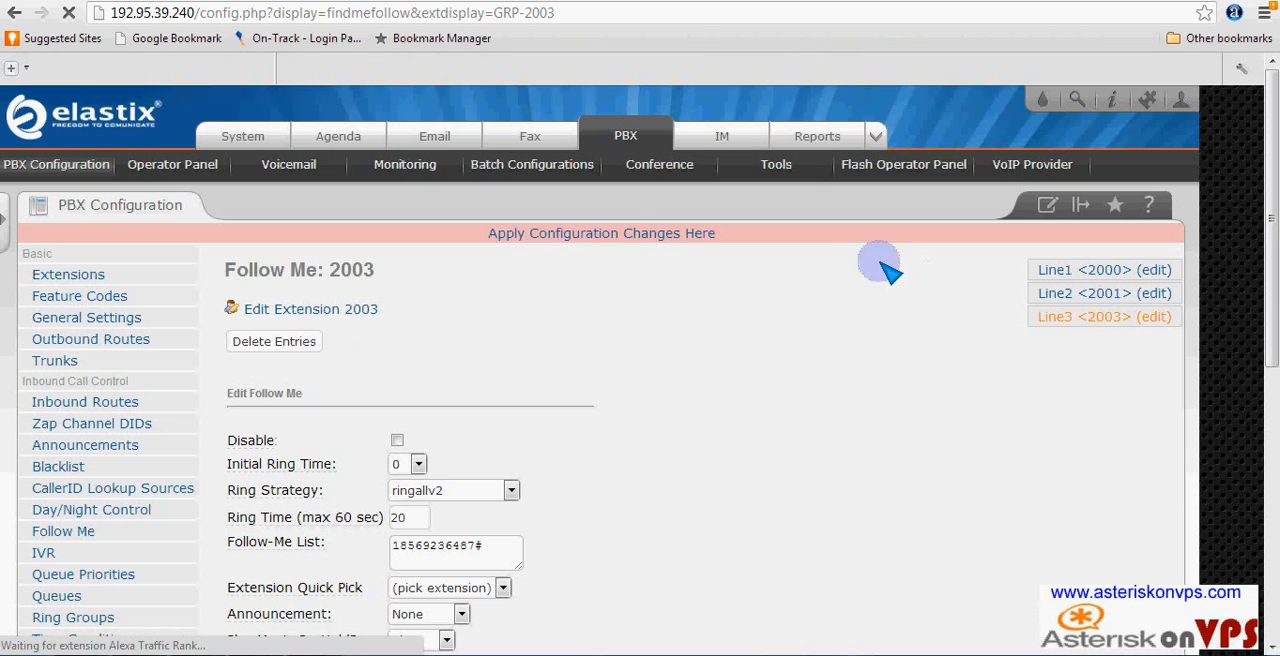
pyautogui.click(622, 248)
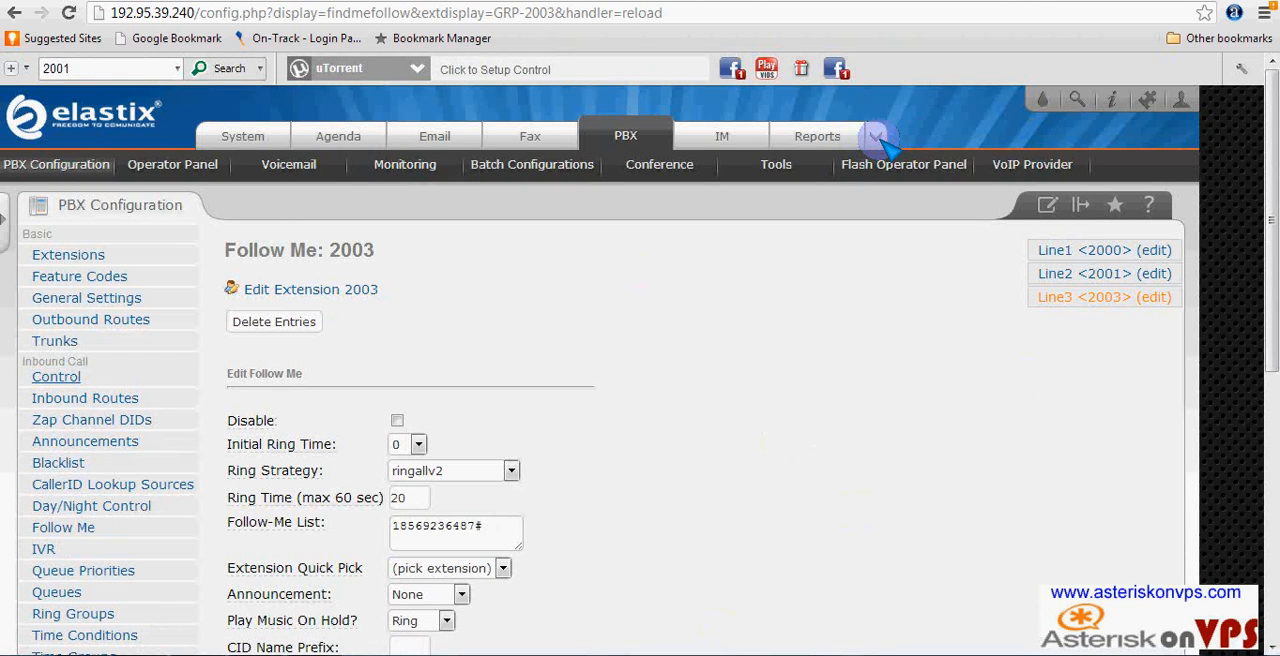
# - Open the Extras section of Elastix in a new browser tab and switch to that tab
pyautogui.click(876, 137)
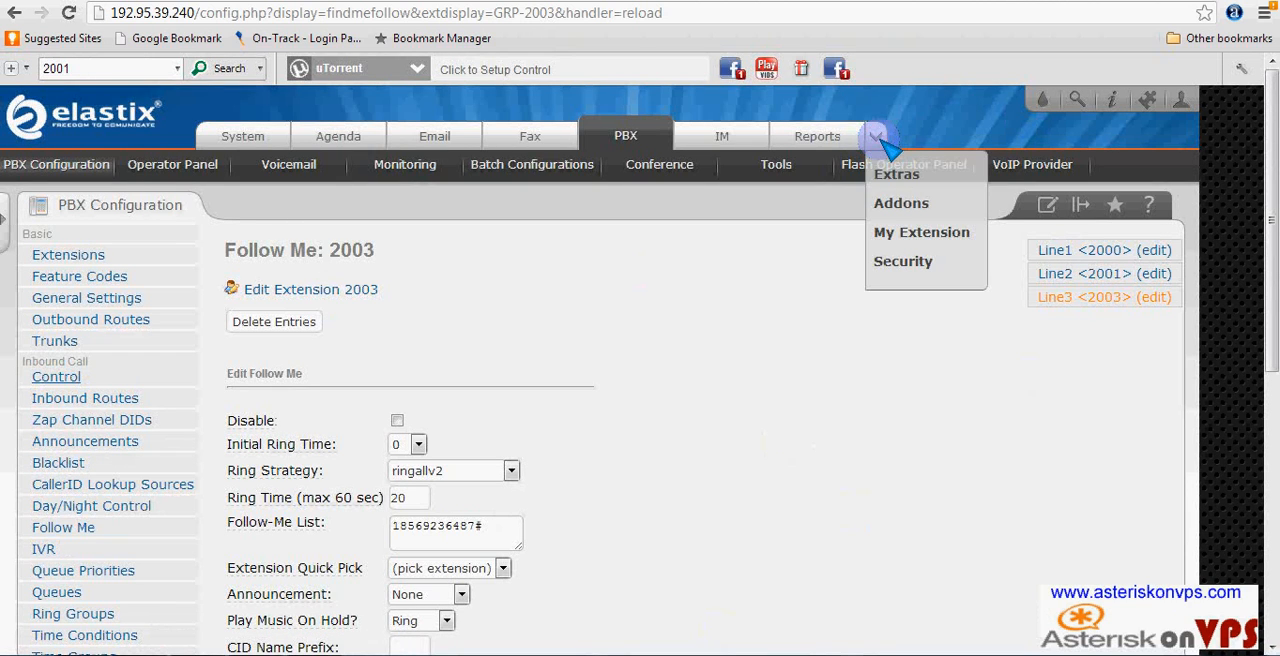
pyautogui.rightClick(919, 180)
pyautogui.click(935, 192)
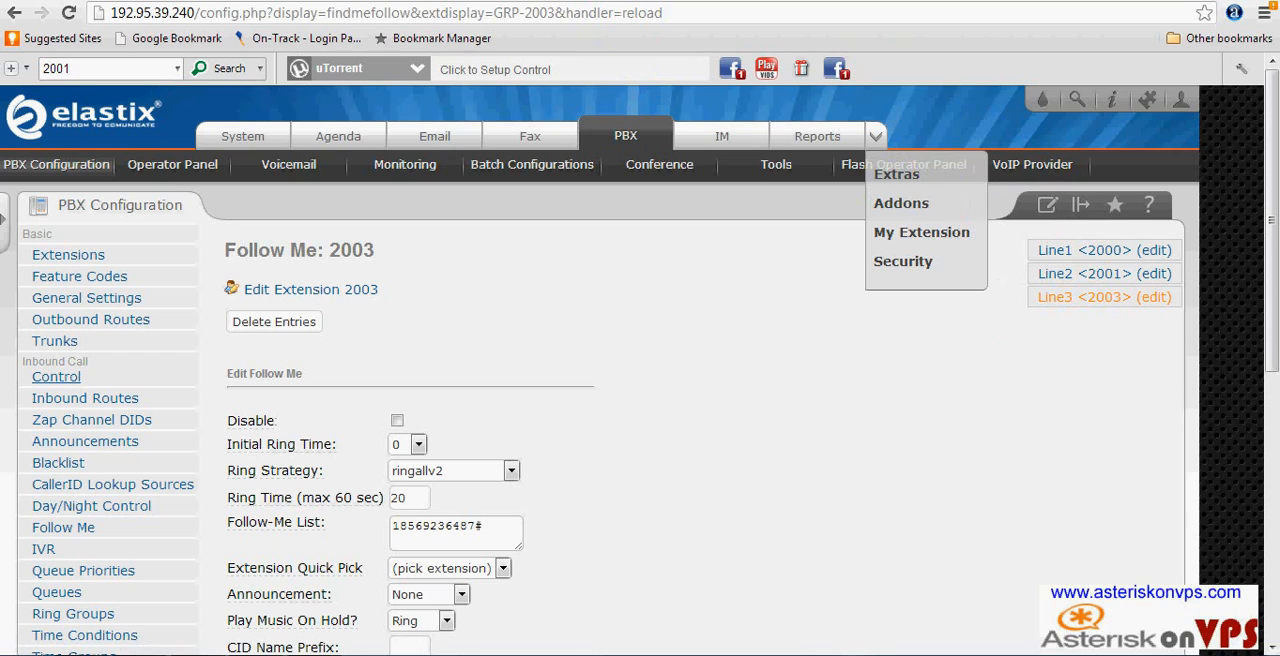
pyautogui.hotkey('ctrl', 'Tab')
pyautogui.click(896, 174)
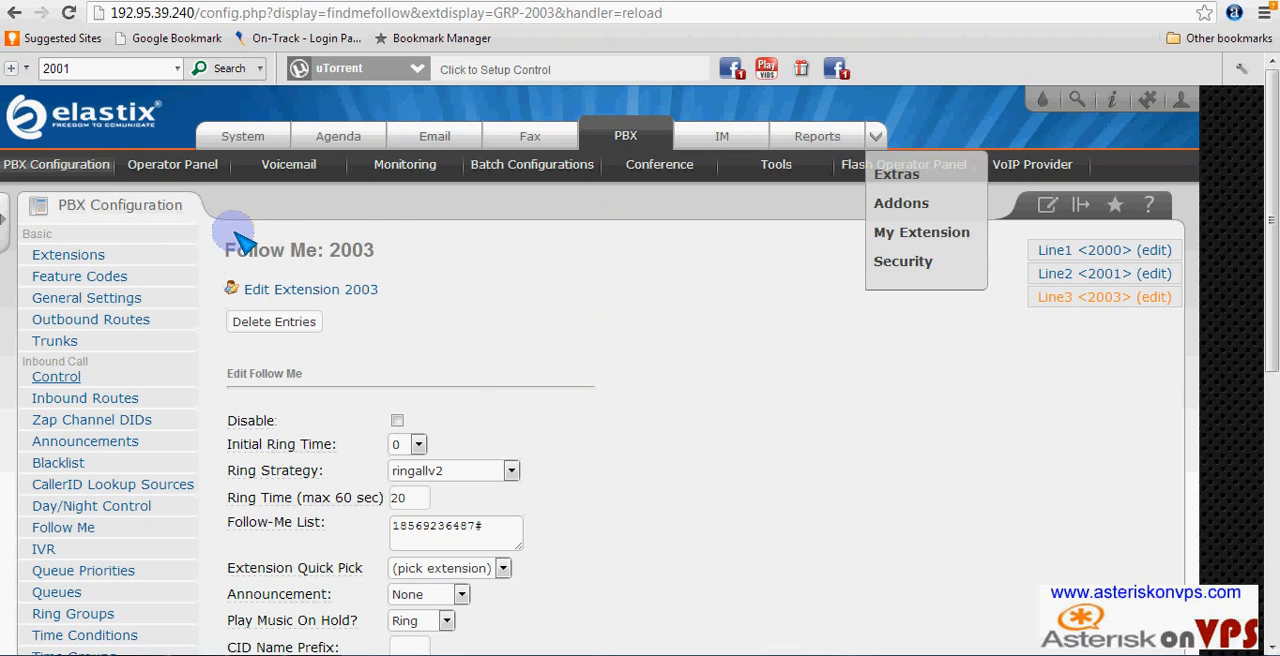
pyautogui.rightClick(911, 184)
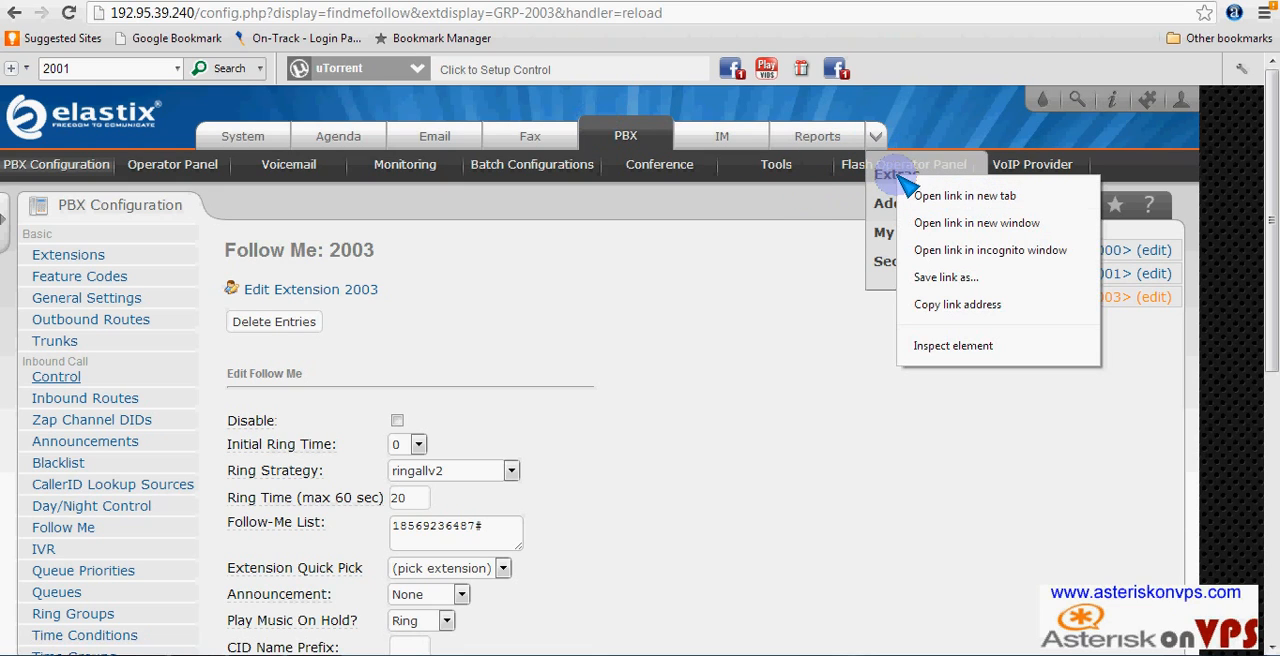
pyautogui.click(539, 1)
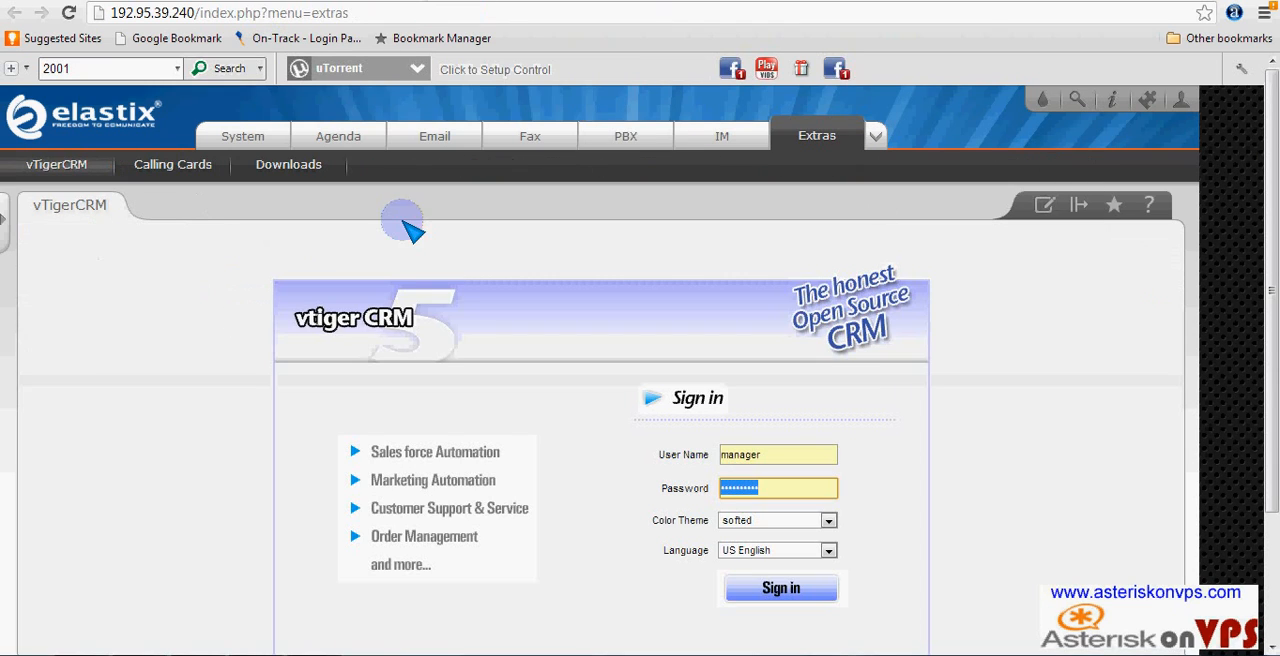
# - Open the Calling Cards admin, log in to A2Billing with the prefilled credentials, and look through its sections, including System Settings
pyautogui.click(188, 170)
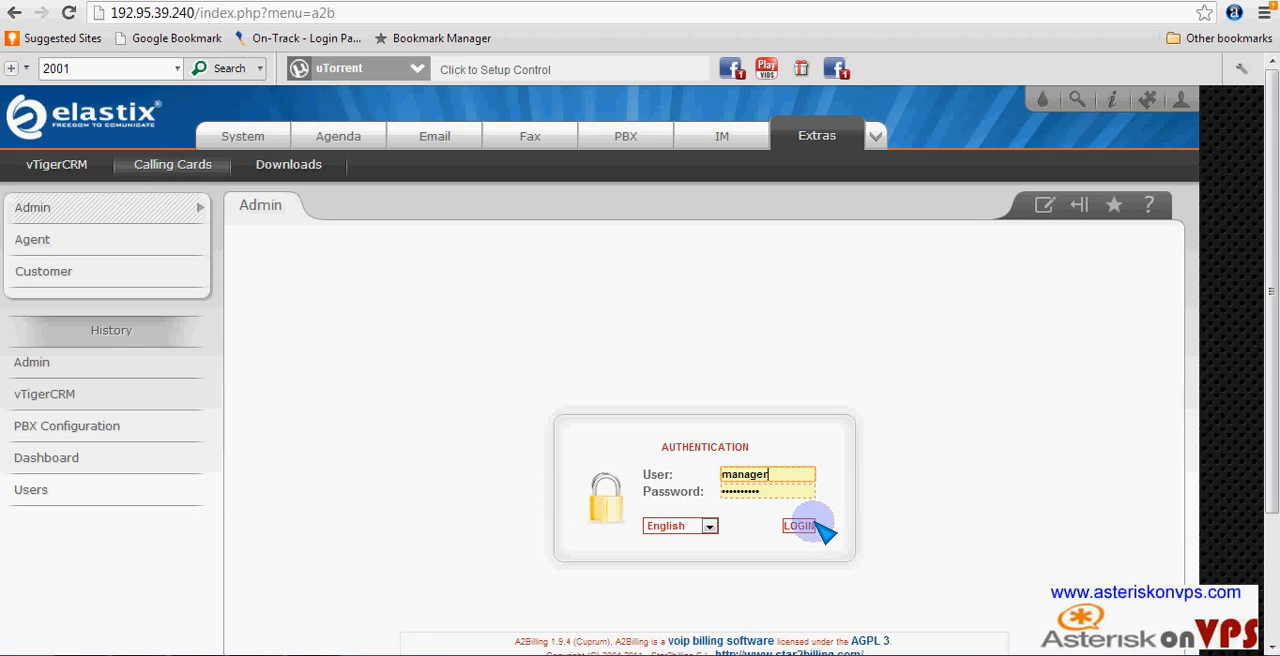
pyautogui.click(806, 527)
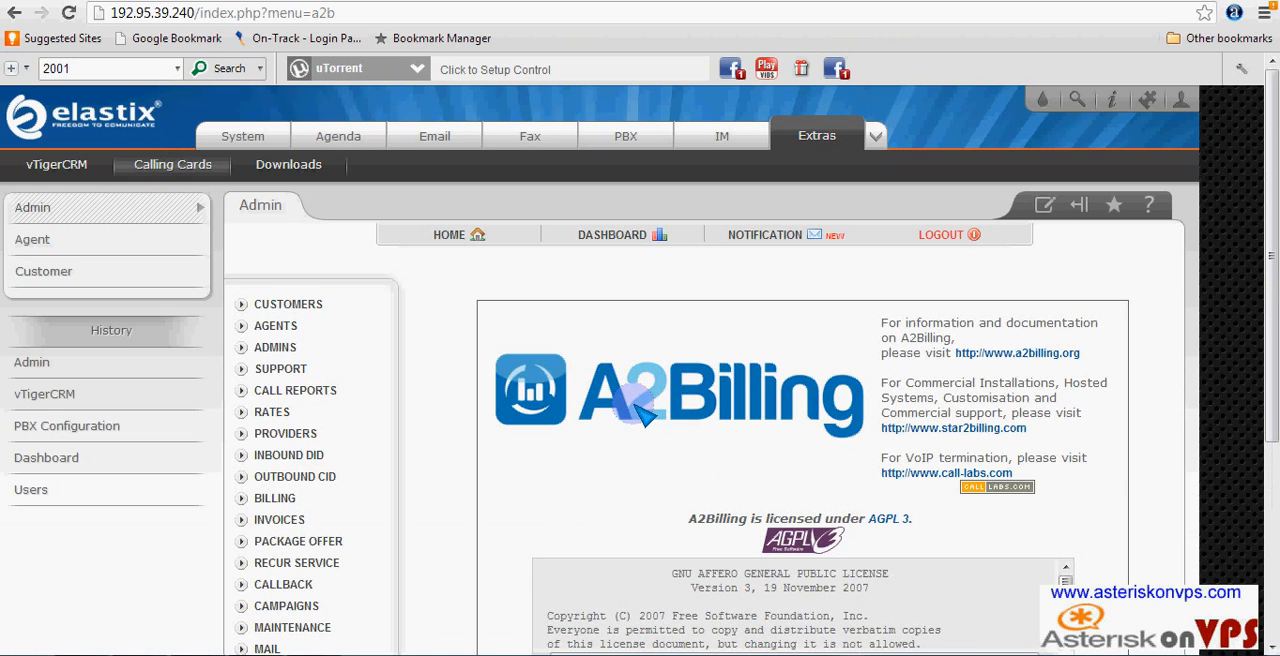
pyautogui.scroll(-3, 349, 371)
pyautogui.click(358, 395)
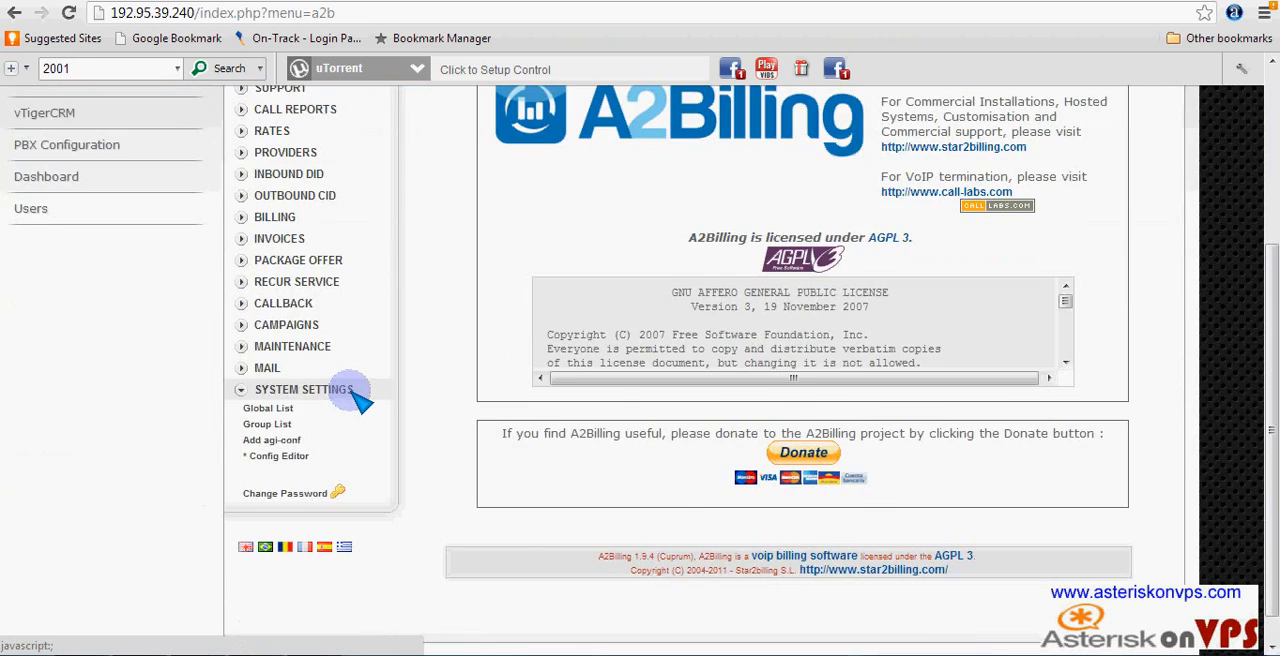
pyautogui.scroll(3, 358, 397)
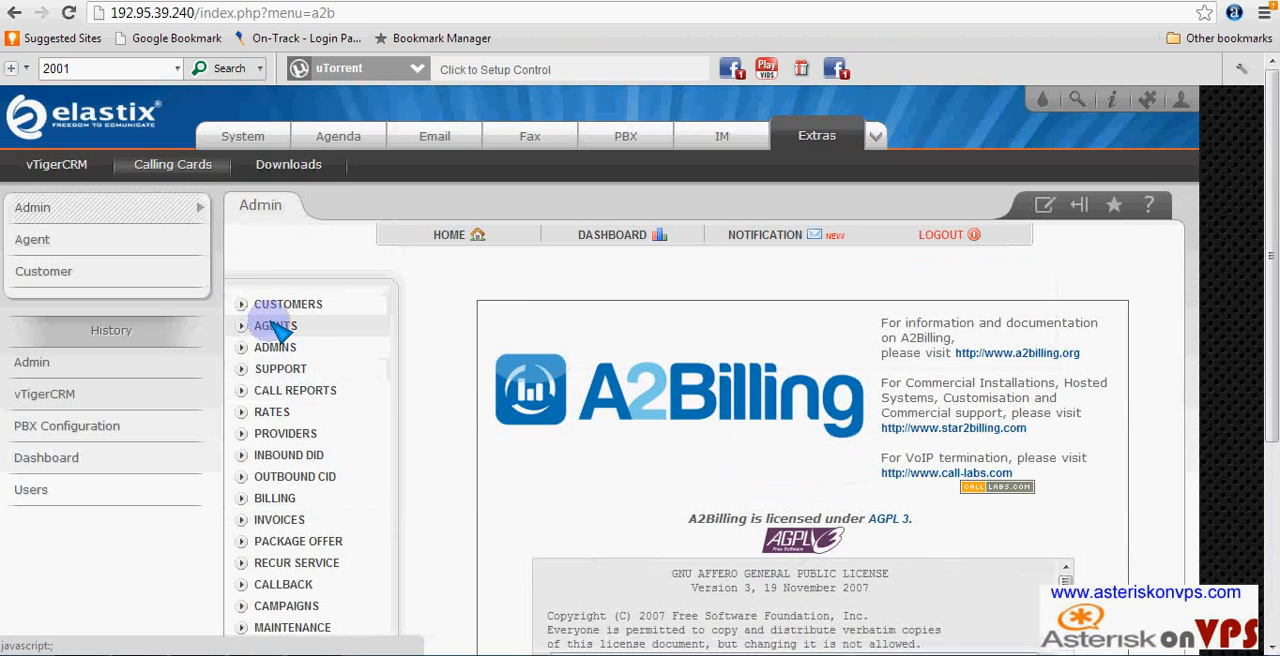
# - Open the A2Billing customer list and start adding a new customer
pyautogui.click(243, 305)
pyautogui.click(268, 323)
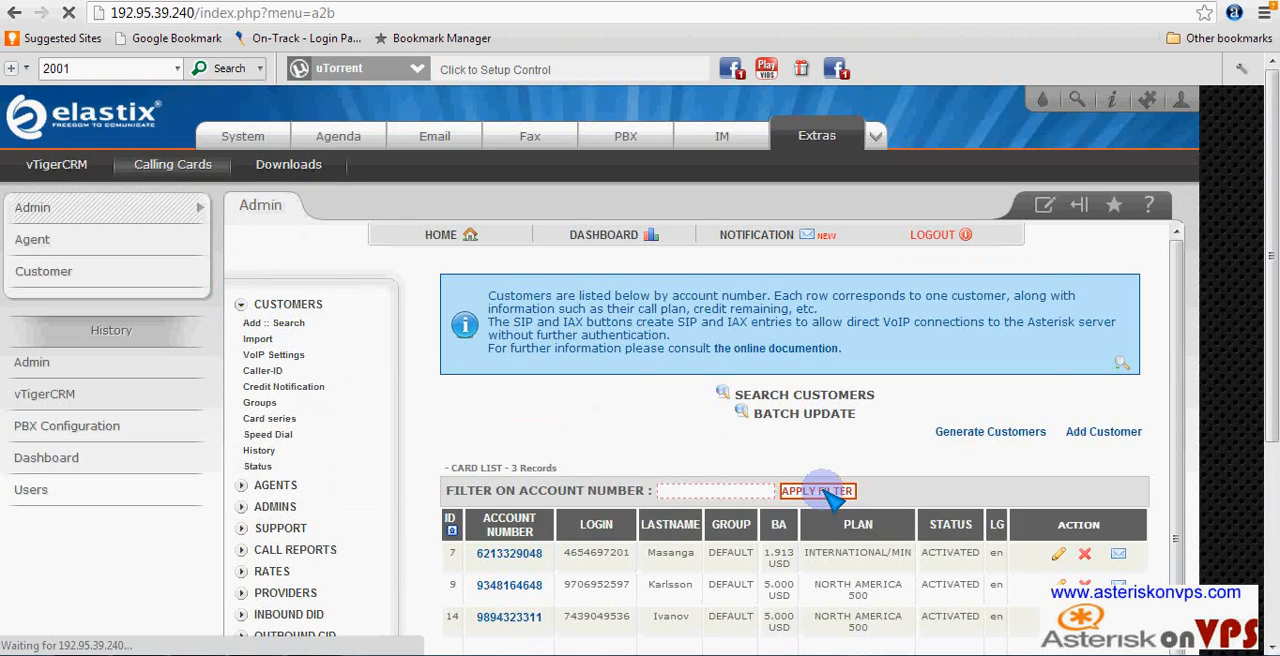
pyautogui.scroll(-3, 829, 500)
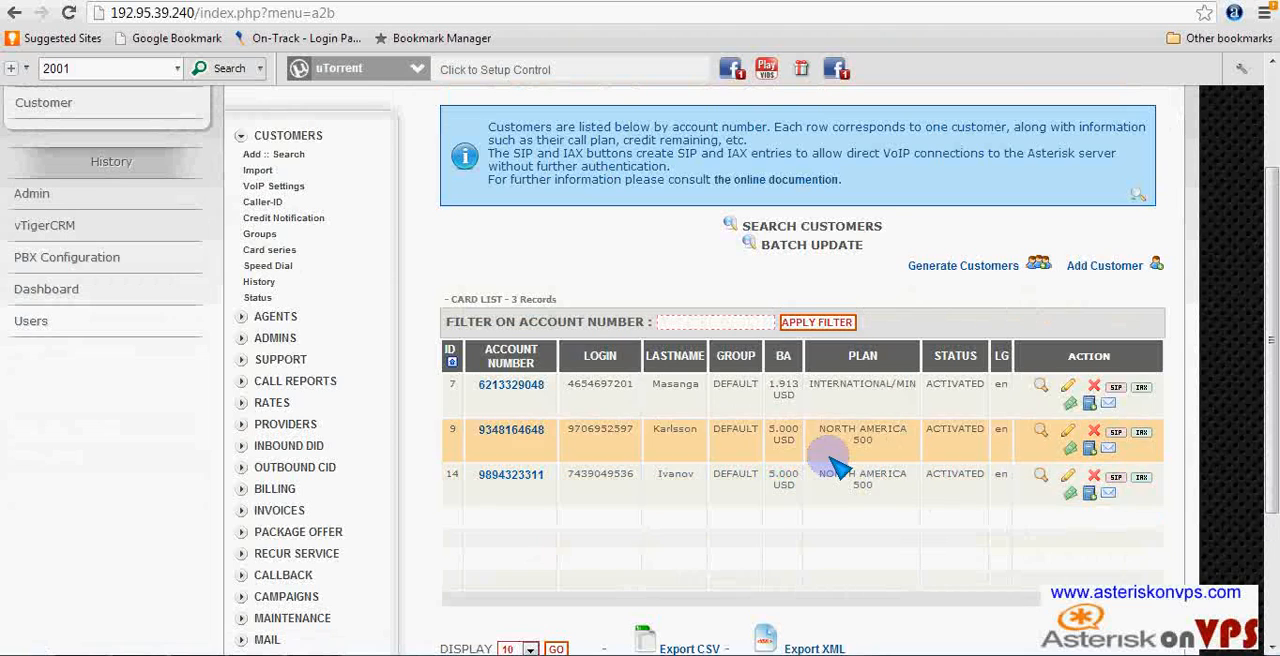
pyautogui.click(1105, 268)
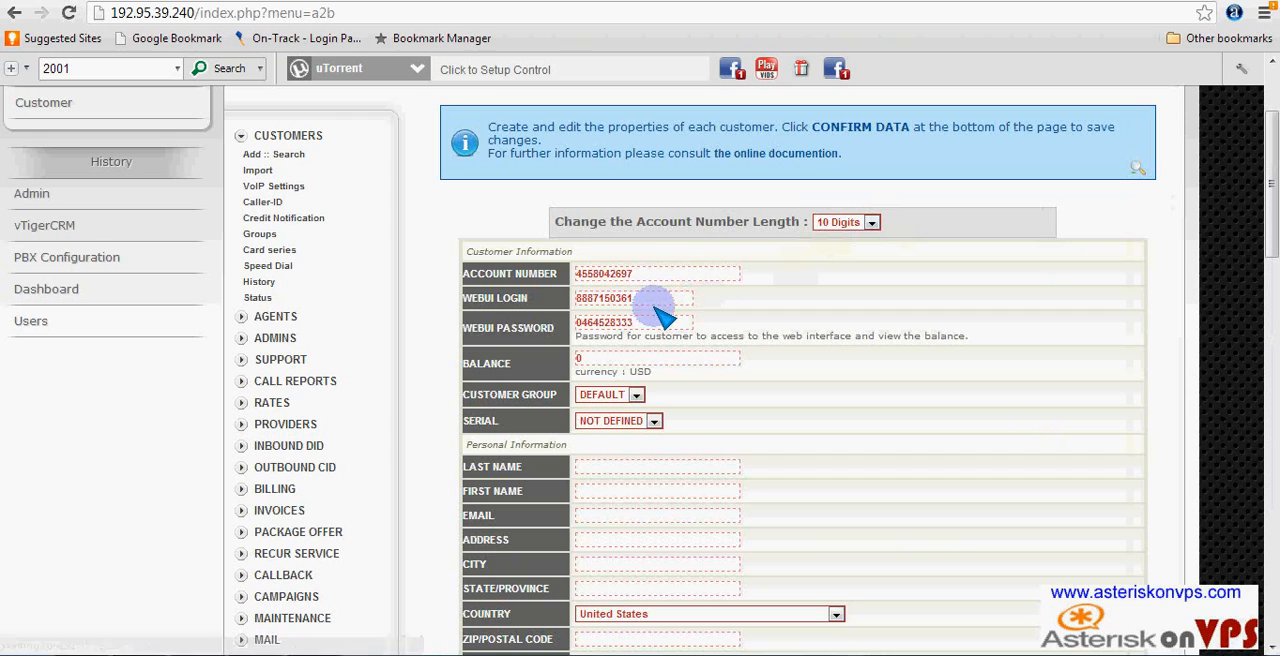
# - Shorten the new customer's WebUI login to its first four digits
pyautogui.click(645, 275)
pyautogui.moveTo(648, 278); pyautogui.dragTo(543, 280)
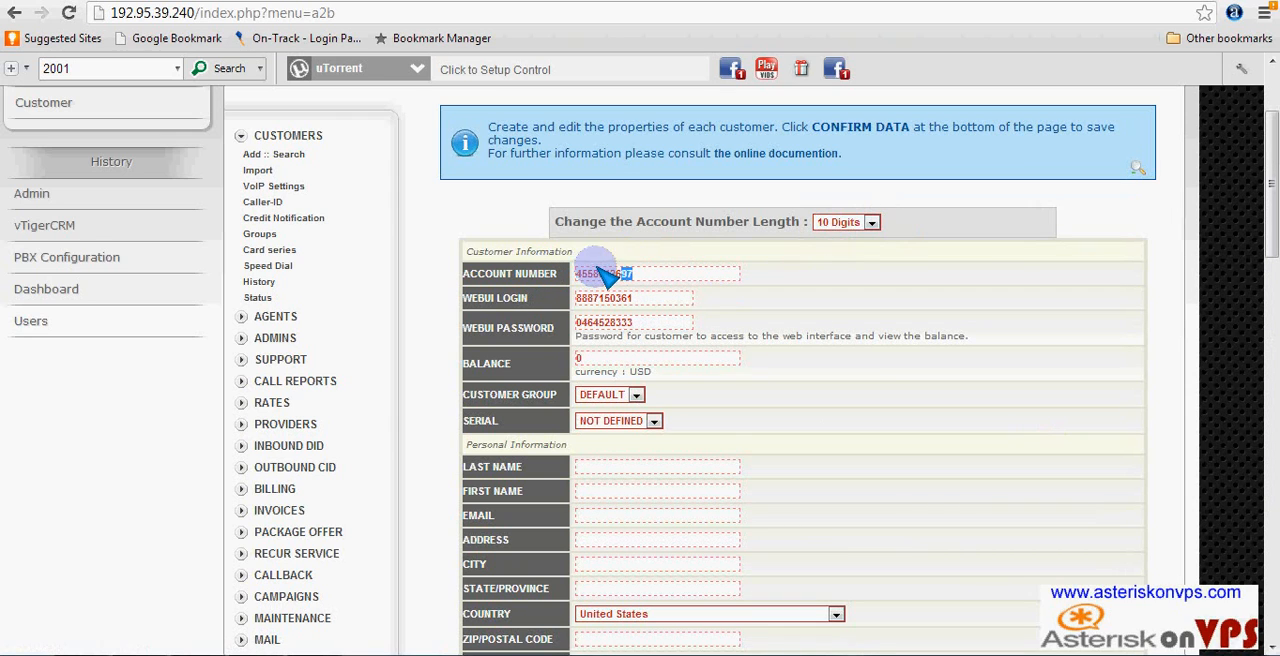
pyautogui.moveTo(643, 298); pyautogui.dragTo(514, 298)
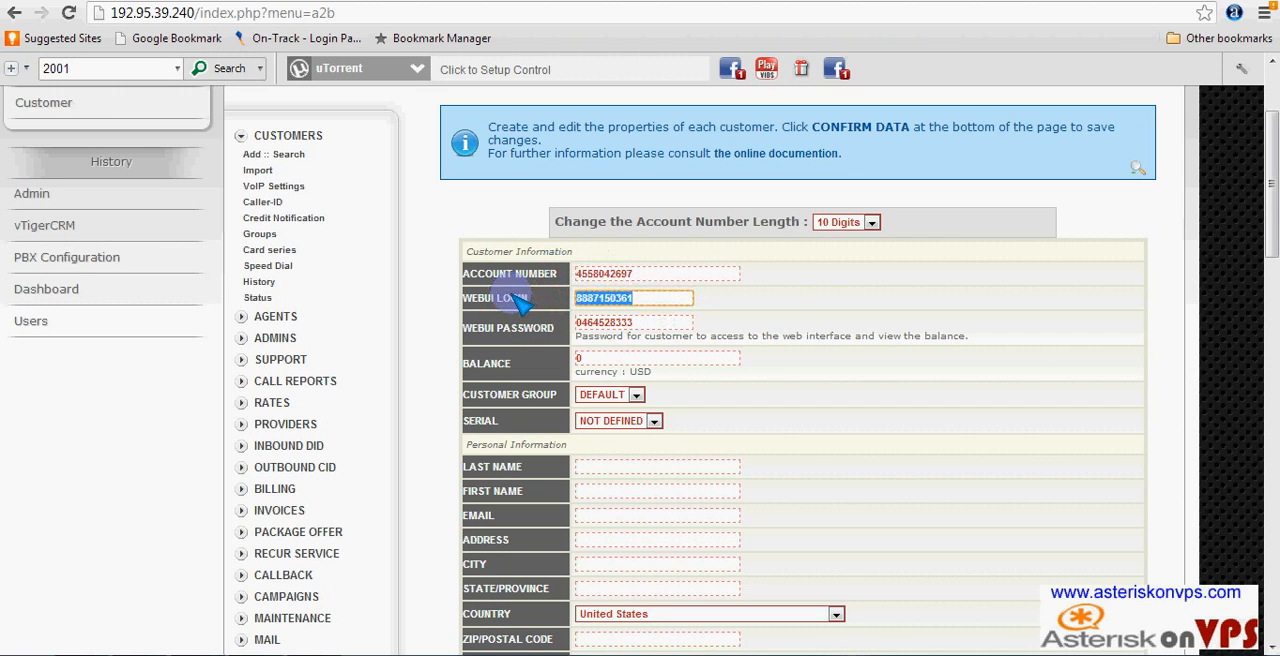
pyautogui.click(658, 302)
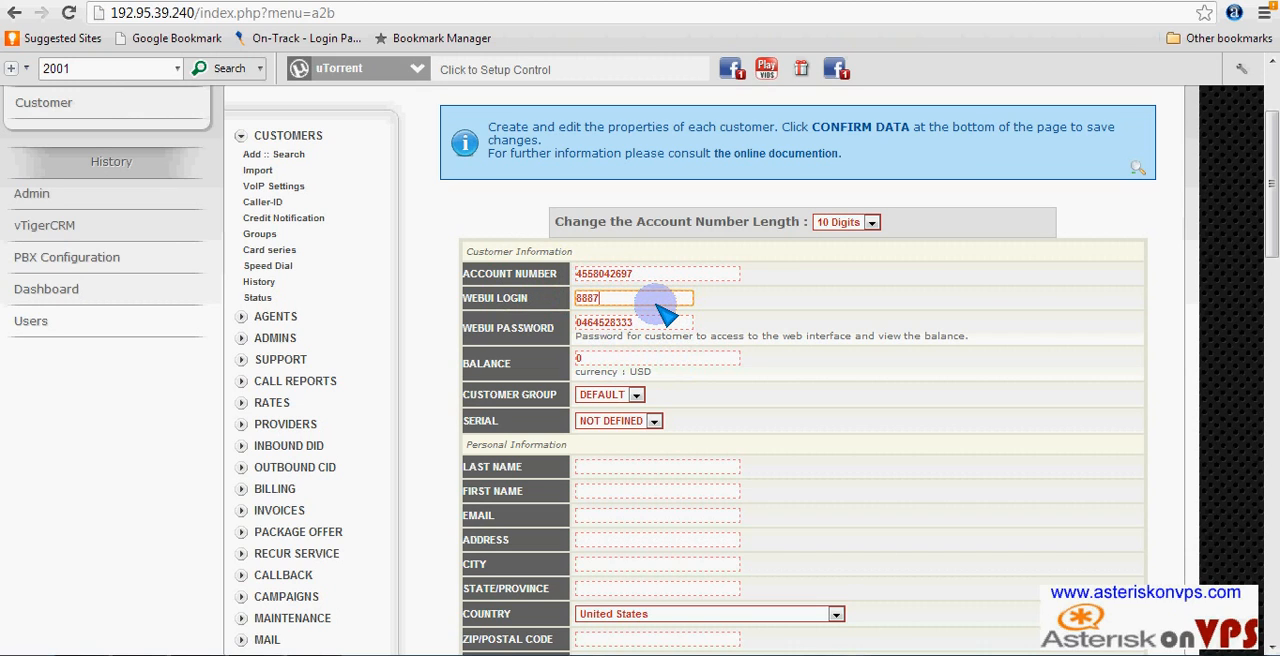
# - Replace the new customer's generated WebUI password with a custom password, then select the whole entry
pyautogui.doubleClick(655, 325)
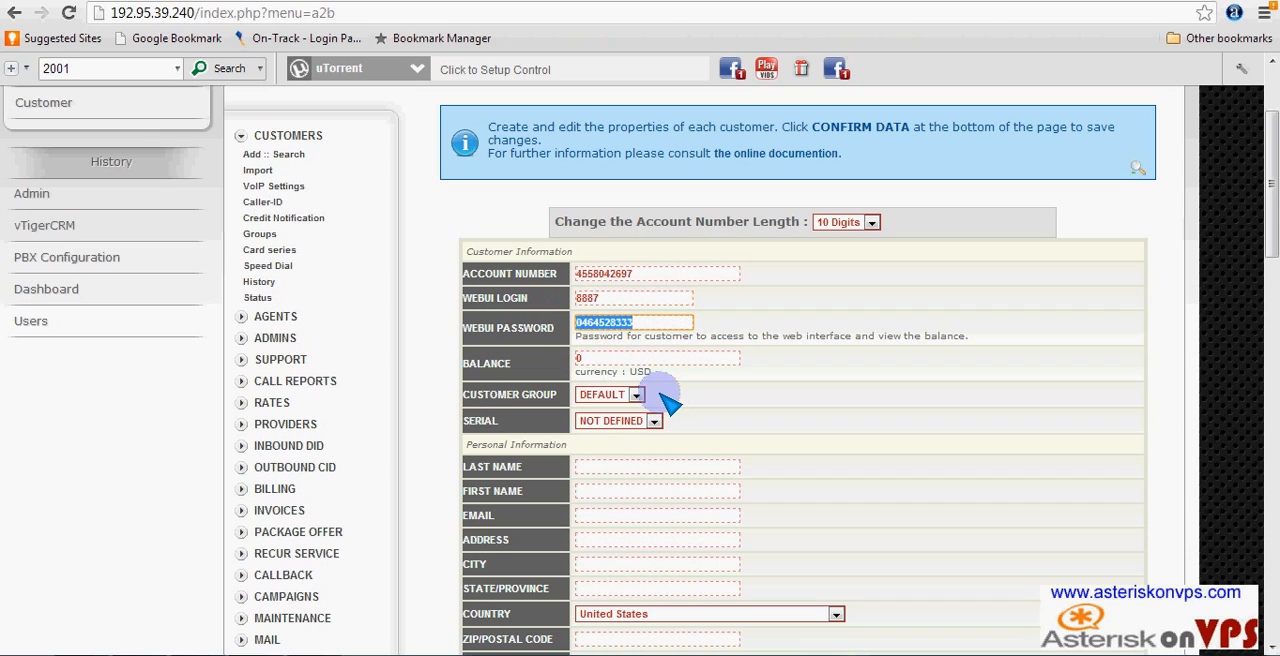
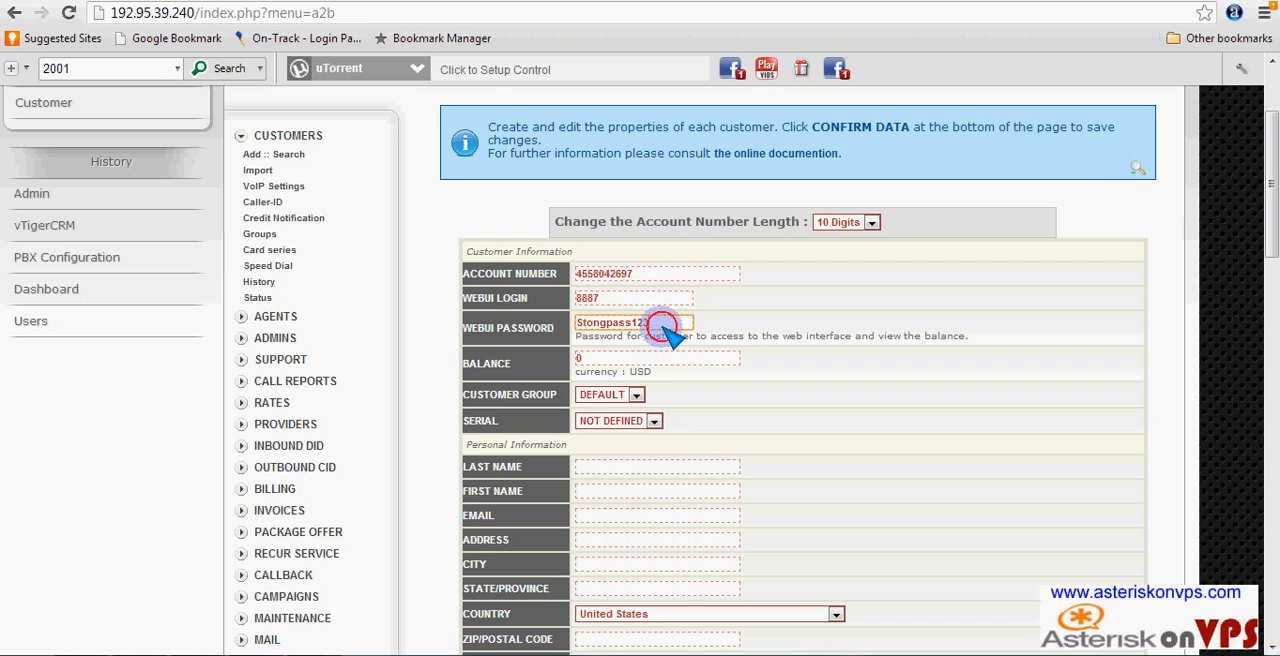
pyautogui.moveTo(666, 331); pyautogui.dragTo(468, 328)
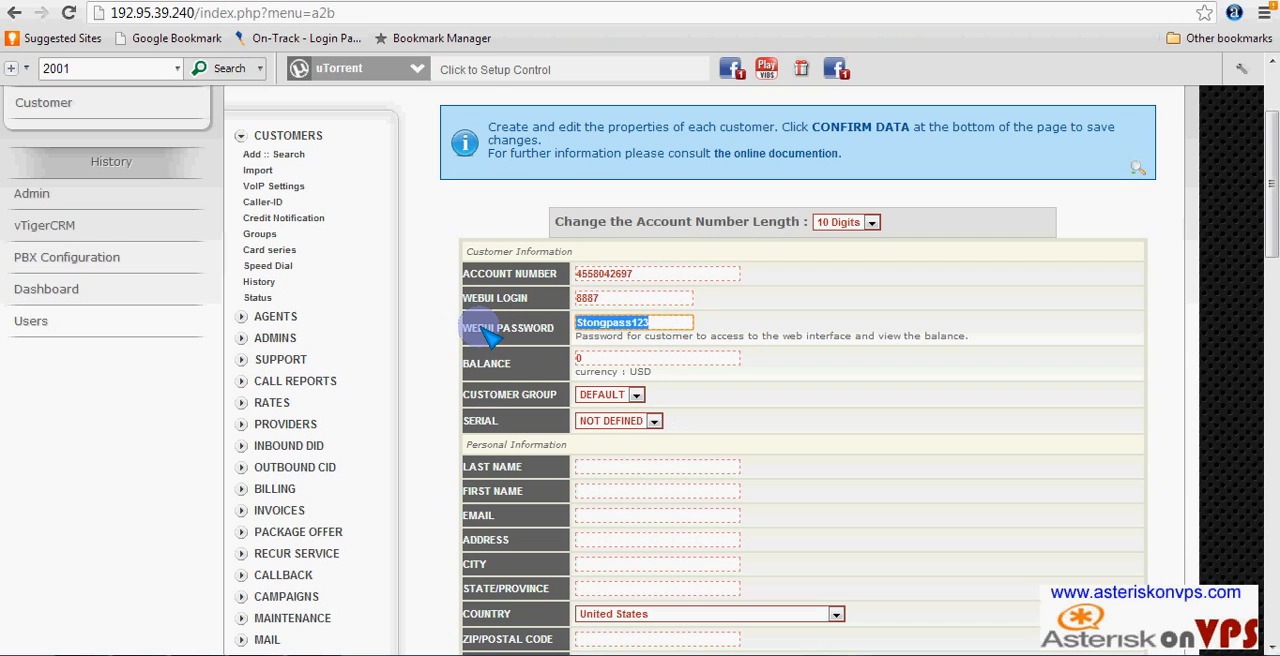
# - Set the new customer's balance to 10 USD
pyautogui.rightClick(598, 330)
pyautogui.click(589, 302)
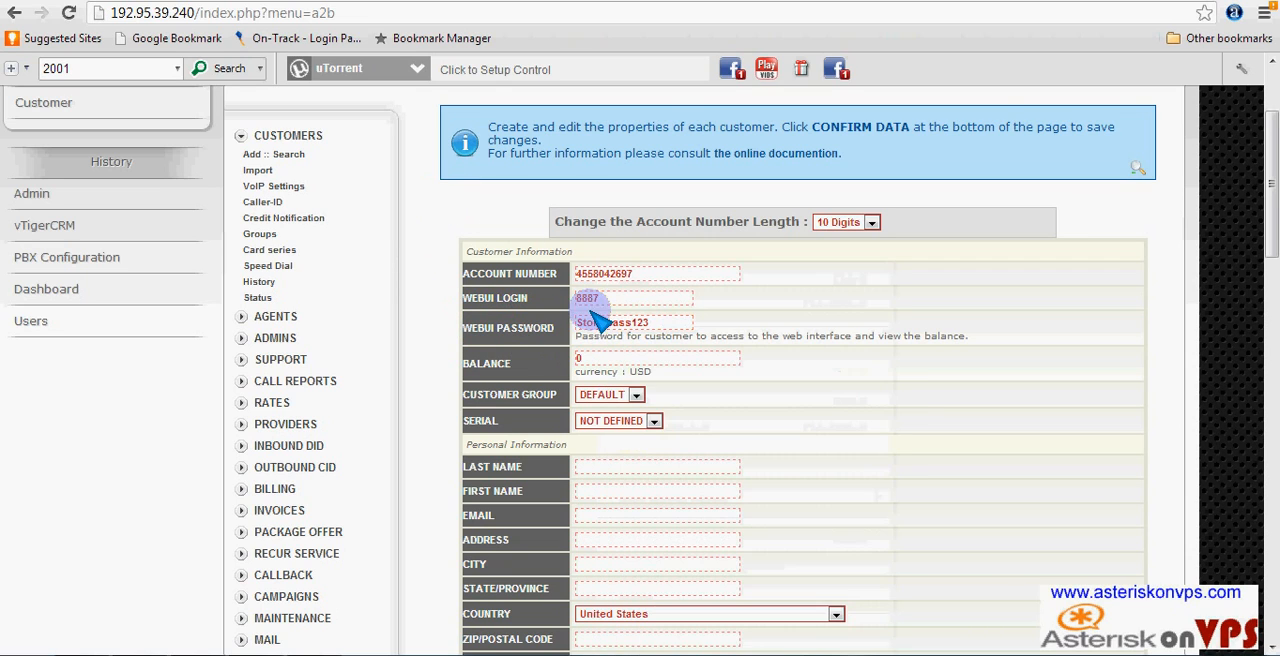
pyautogui.doubleClick(586, 358)
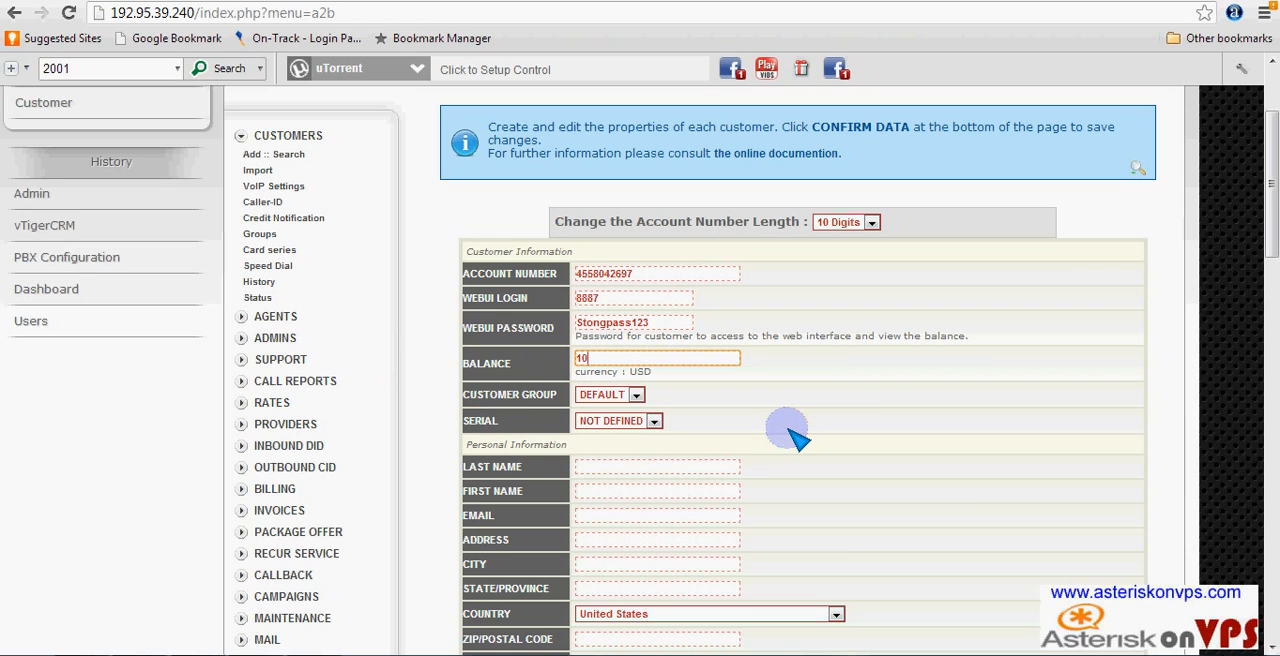
# - Turn off automatic creation of the SIP and IAX configs for the new customer
pyautogui.scroll(-15, 812, 462)
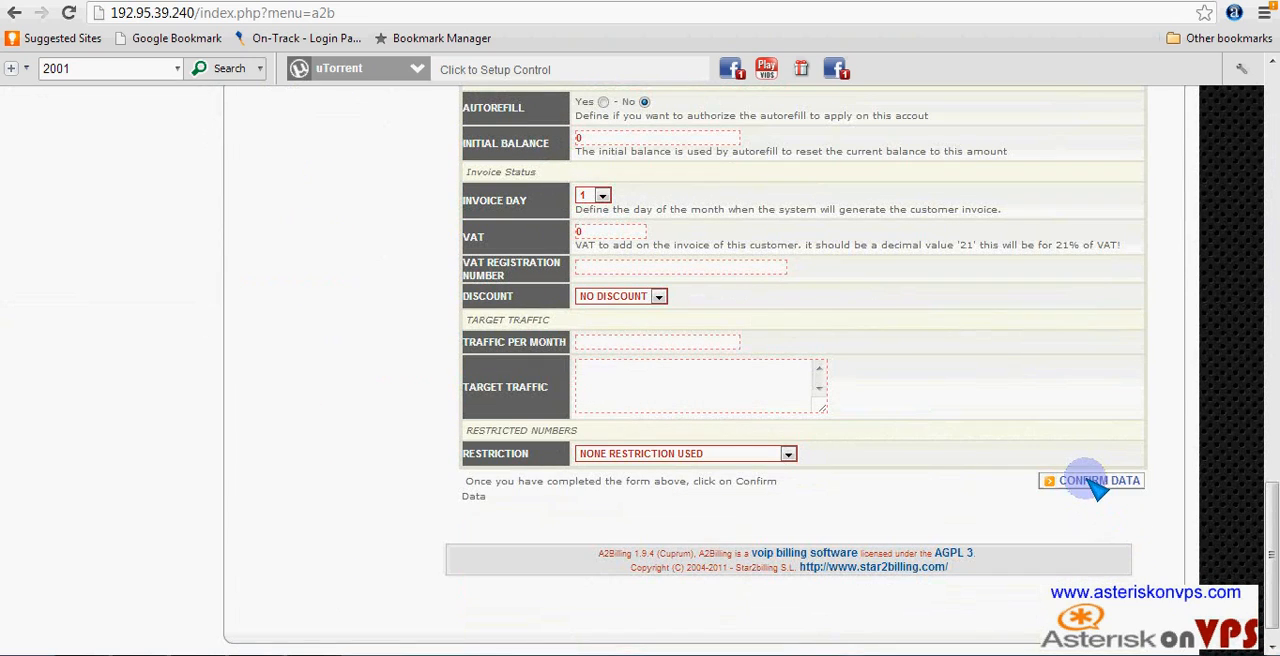
pyautogui.scroll(2, 890, 480)
pyautogui.scroll(2, 890, 478)
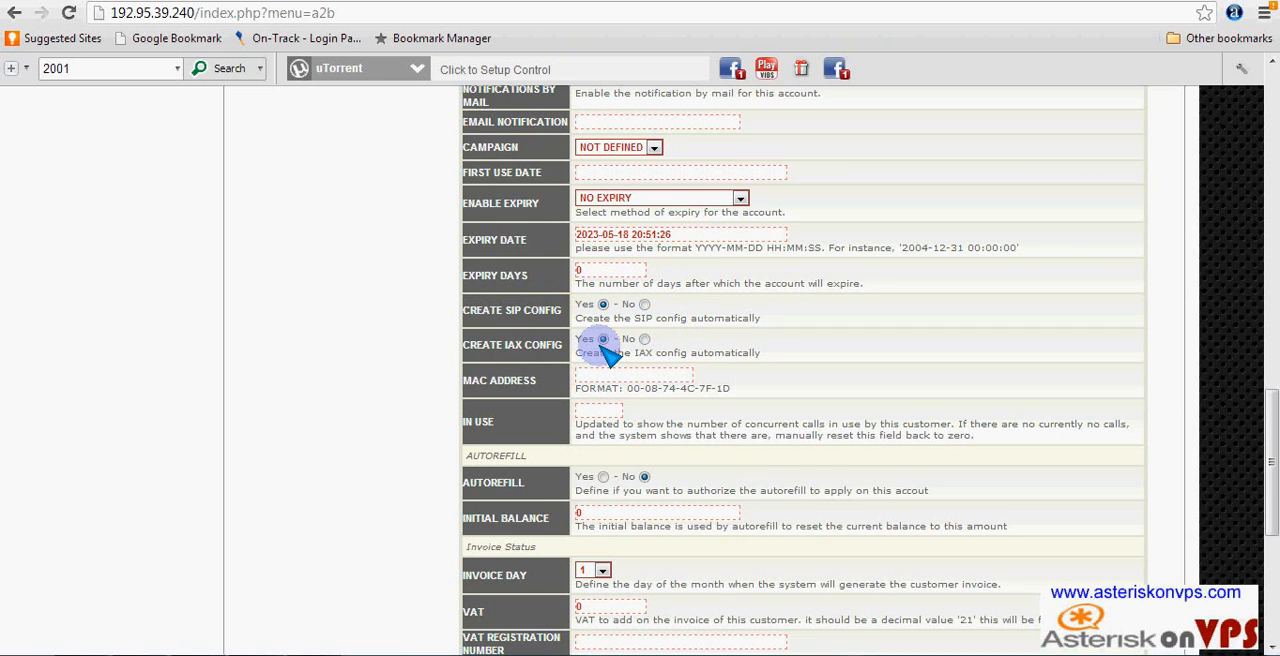
pyautogui.click(645, 304)
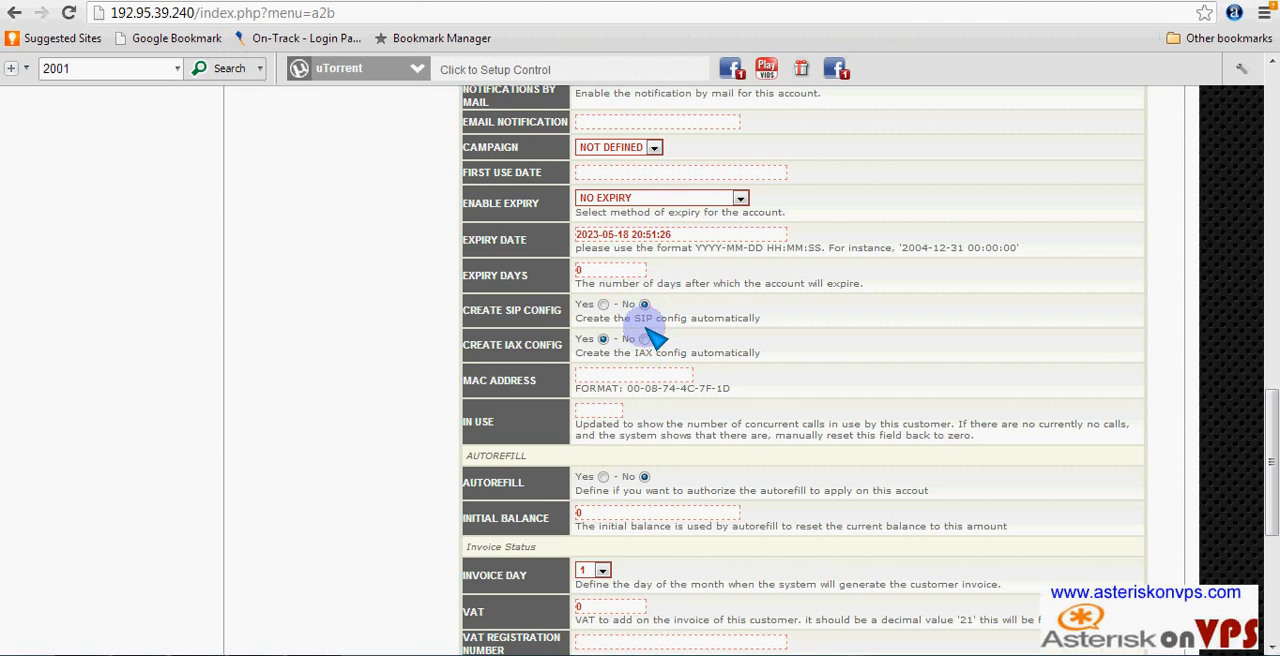
# - Keep the new customer's payment type as PREPAID CARD and set the call plan to INTERNATIONAL/MIN
pyautogui.scroll(5, 700, 390)
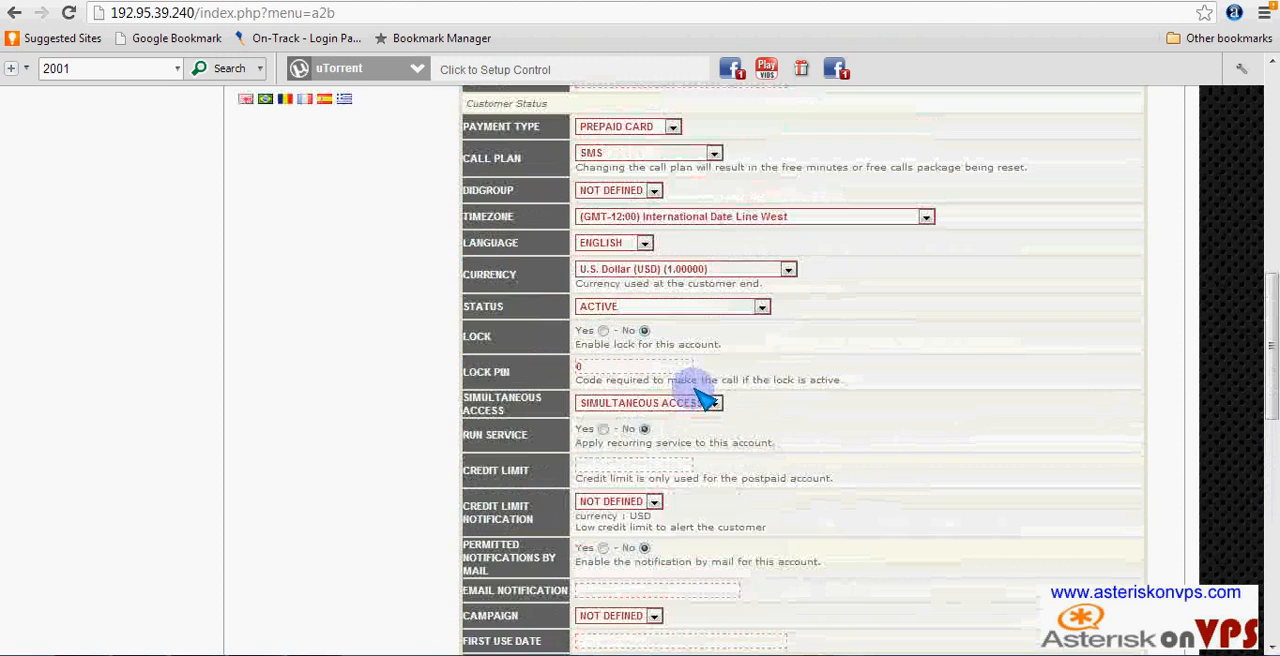
pyautogui.scroll(1, 705, 395)
pyautogui.scroll(2, 705, 398)
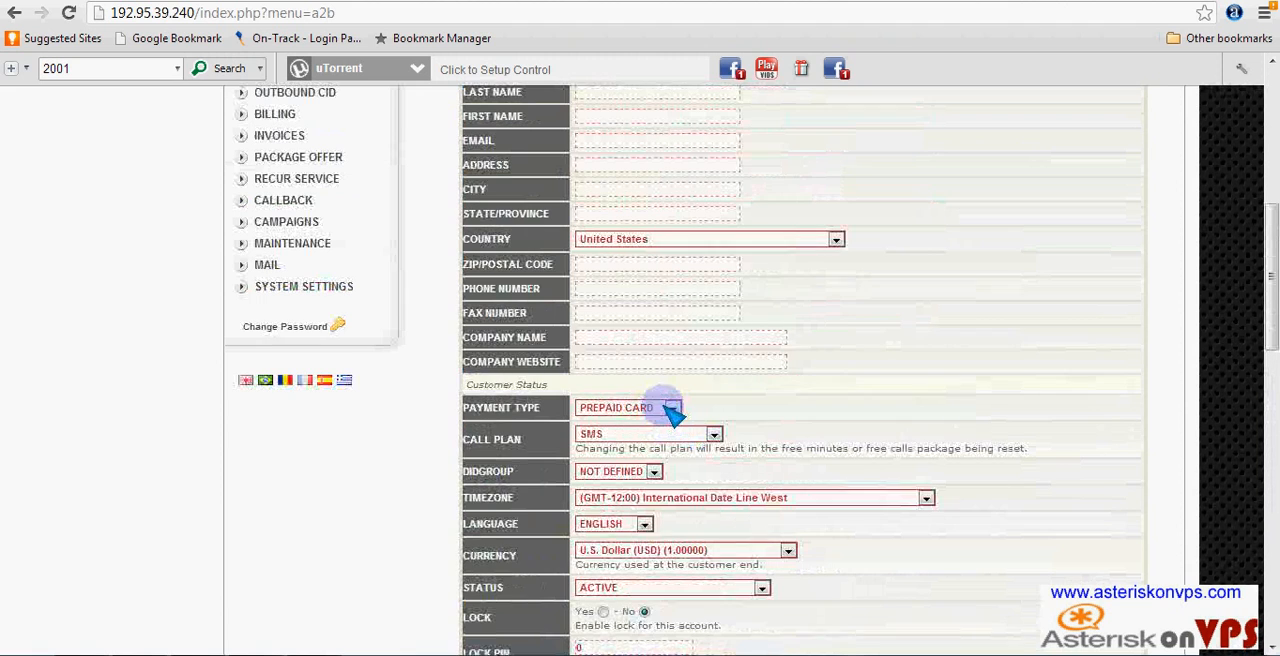
pyautogui.click(676, 410)
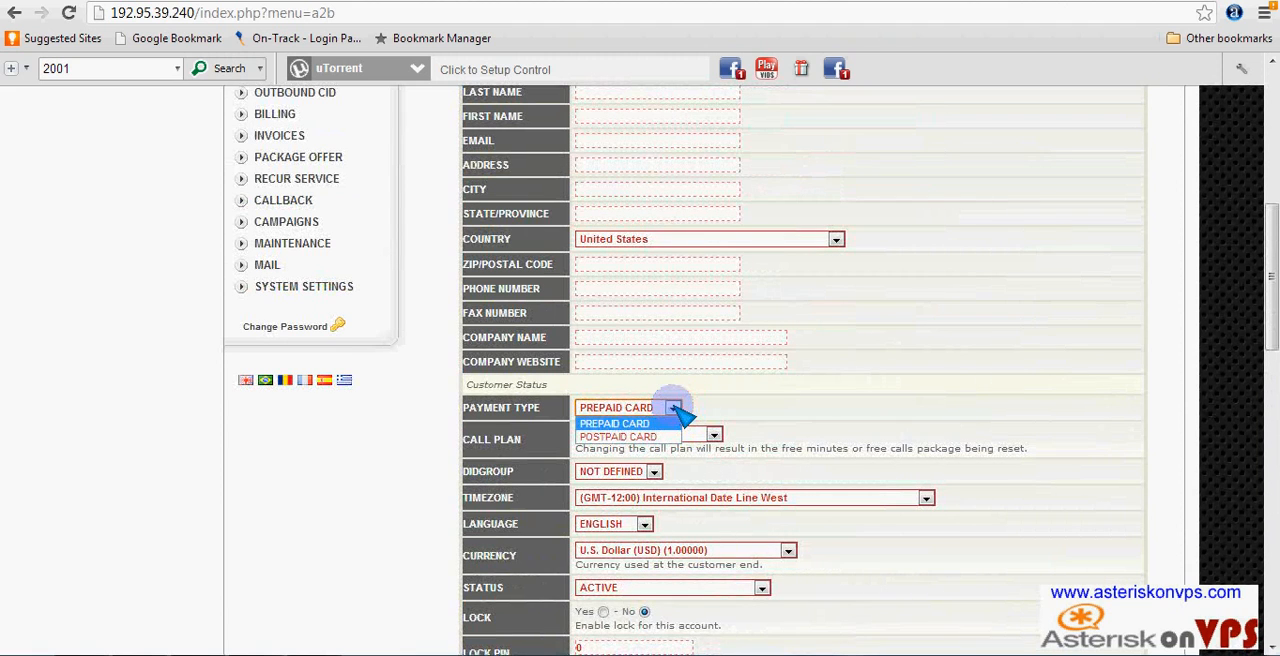
pyautogui.click(678, 409)
pyautogui.click(720, 436)
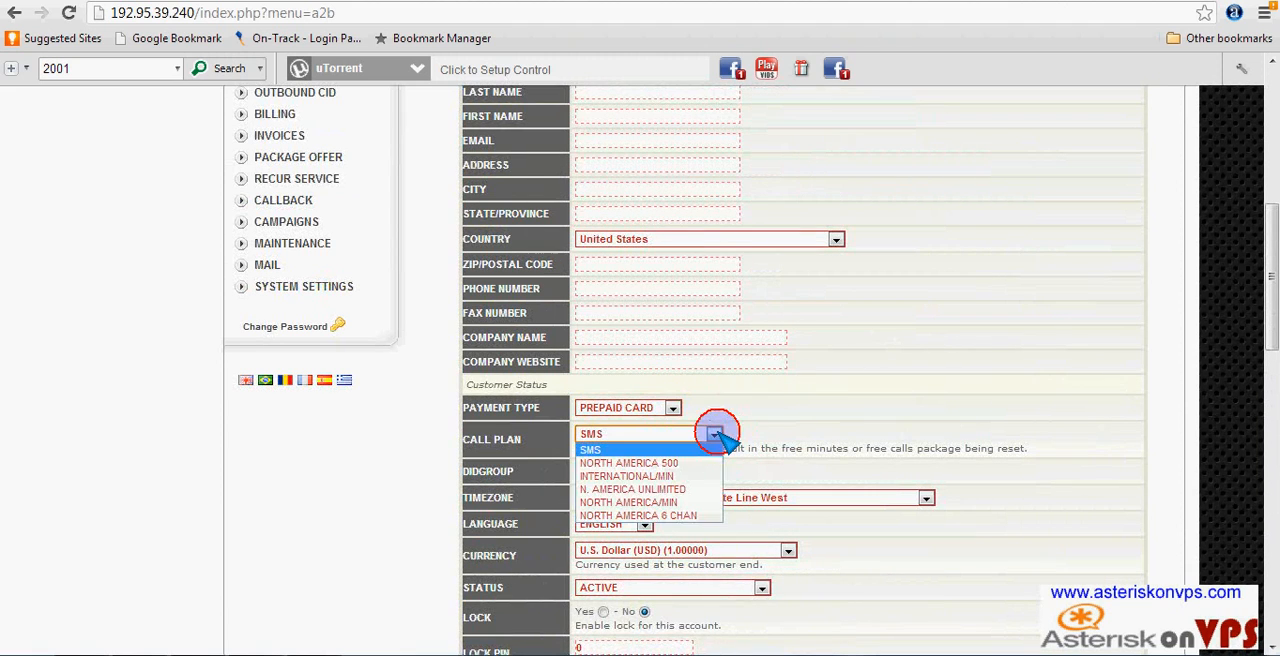
pyautogui.click(642, 477)
# - Review the remaining customer settings and confirm the data to create the new customer
pyautogui.scroll(-15, 780, 505)
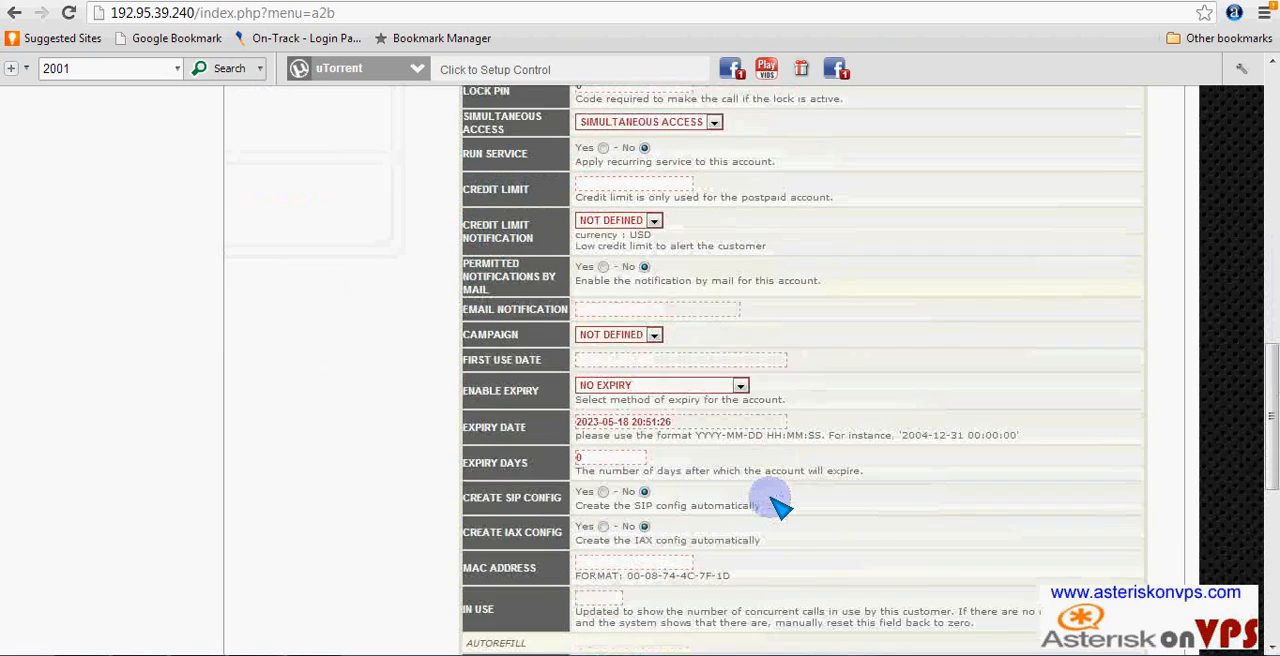
pyautogui.scroll(-2, 778, 503)
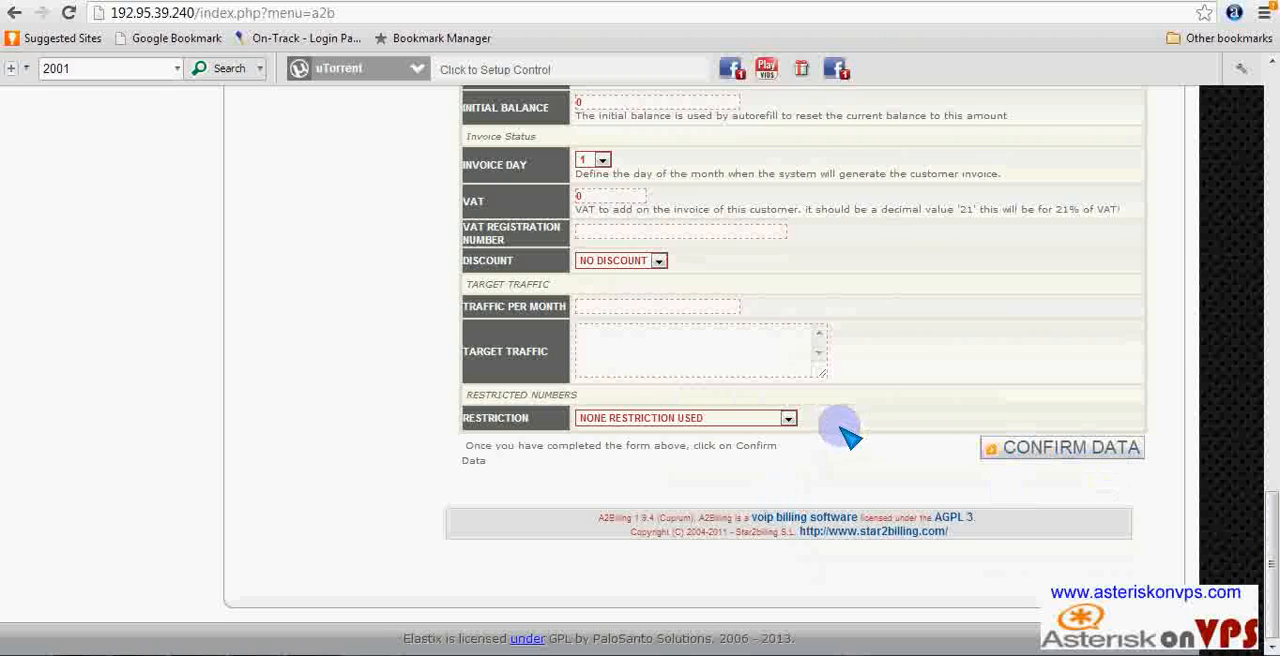
pyautogui.scroll(10, 838, 440)
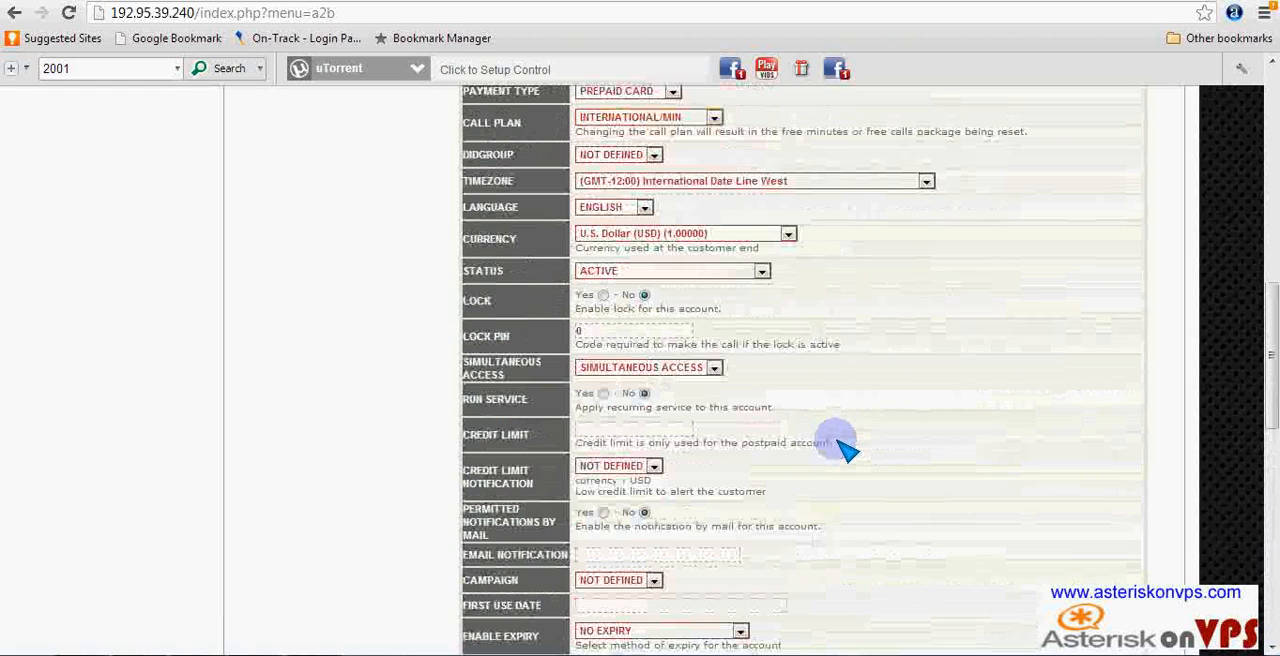
pyautogui.scroll(3, 700, 214)
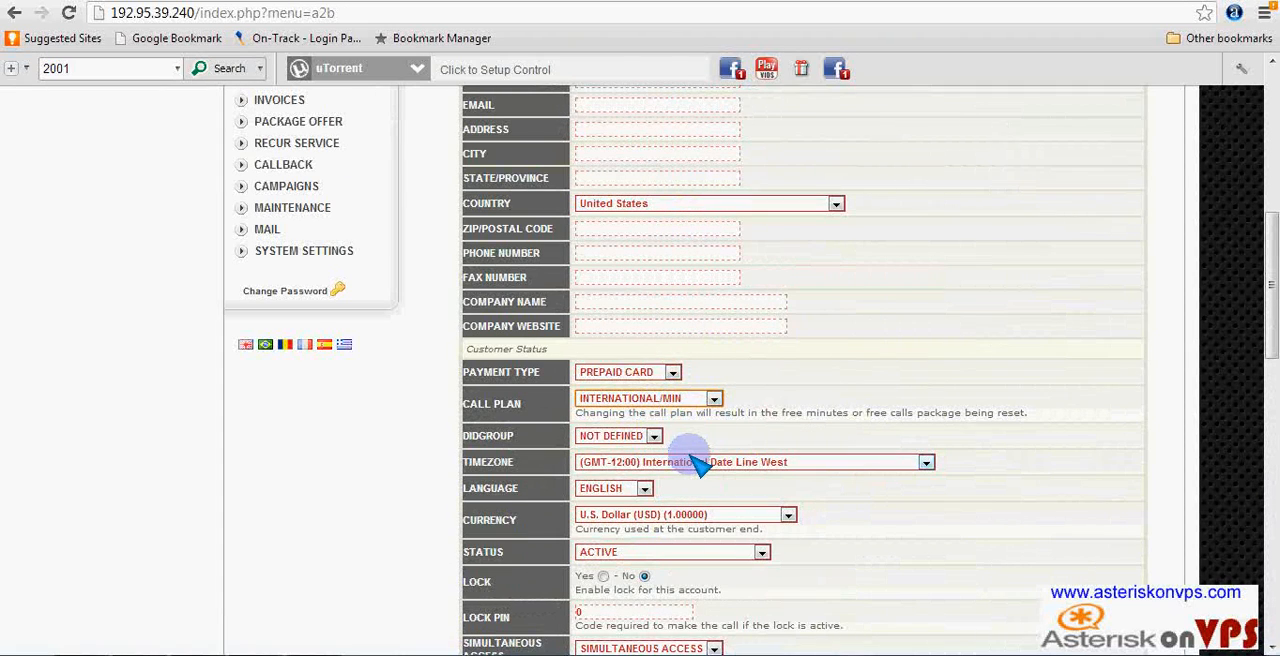
pyautogui.scroll(-10, 690, 450)
pyautogui.scroll(-2, 760, 480)
pyautogui.scroll(2, 940, 490)
pyautogui.scroll(-2, 990, 520)
pyautogui.click(1096, 447)
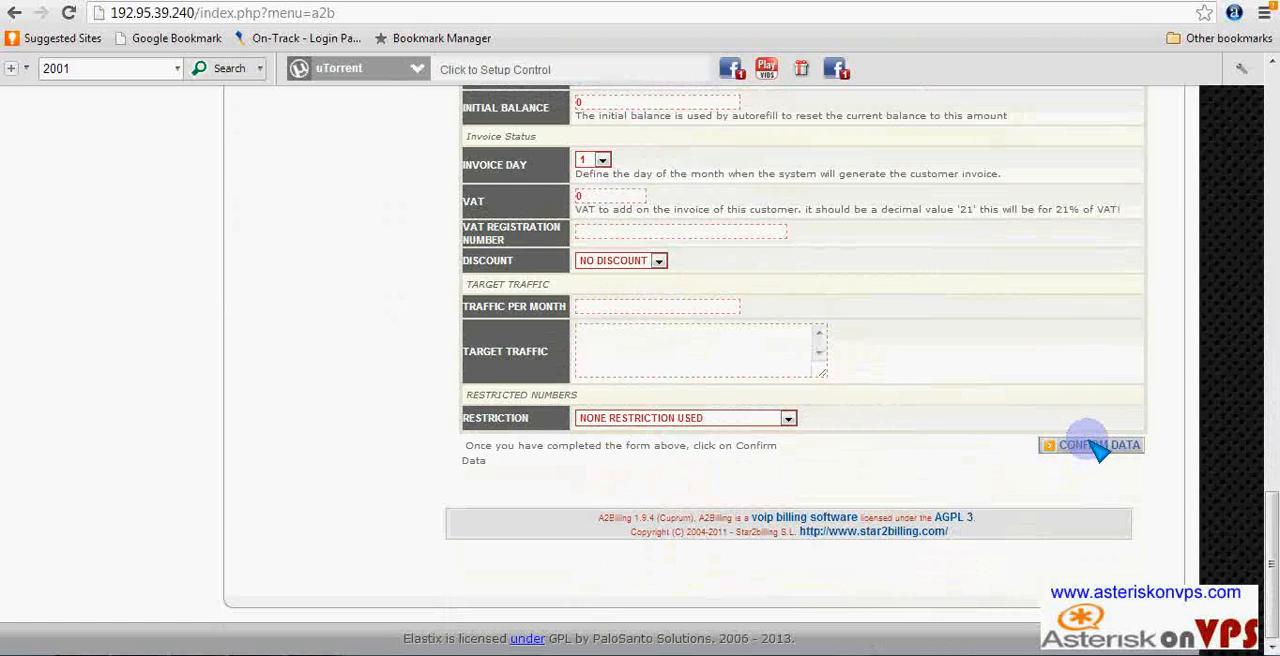
pyautogui.click(1096, 447)
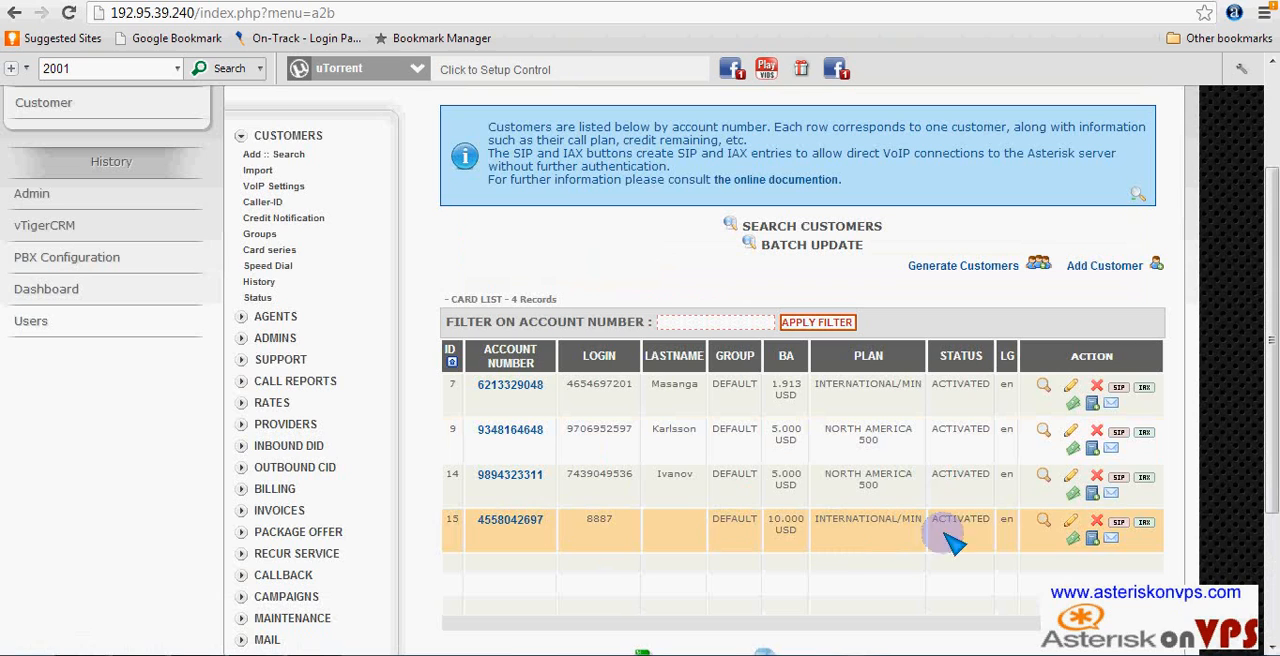
# - Copy the account number of the newly added customer with login 8887 from the customer list
pyautogui.moveTo(546, 521); pyautogui.dragTo(479, 523)
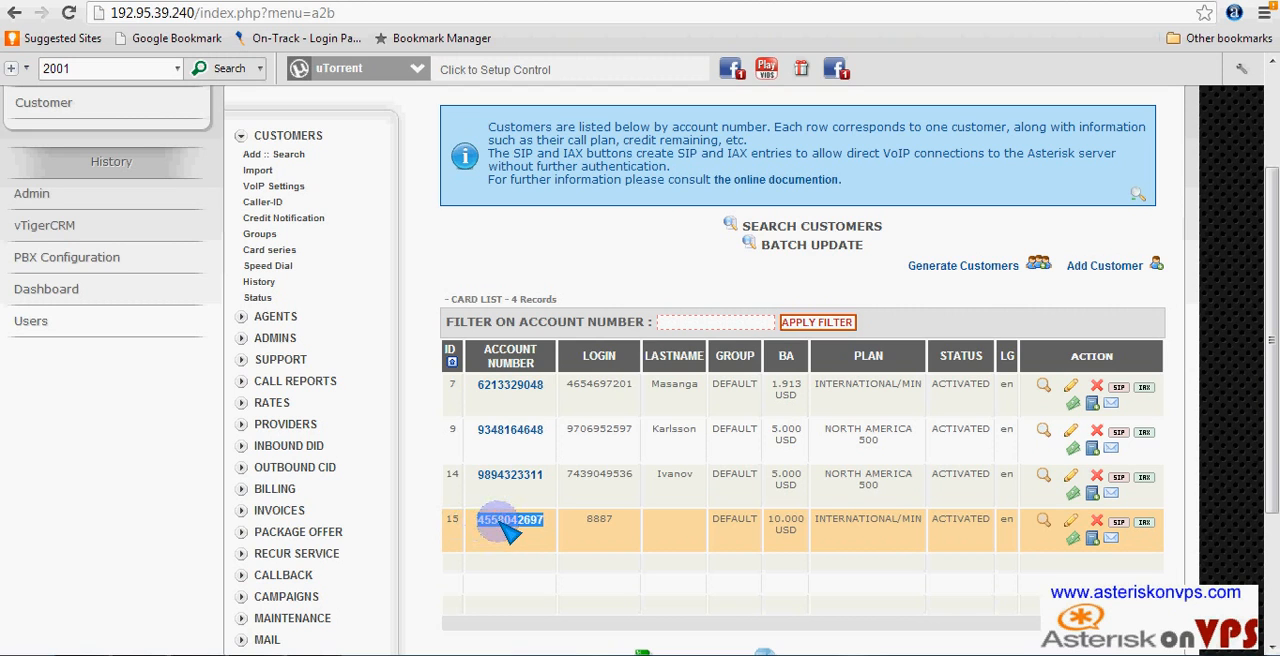
pyautogui.rightClick(510, 522)
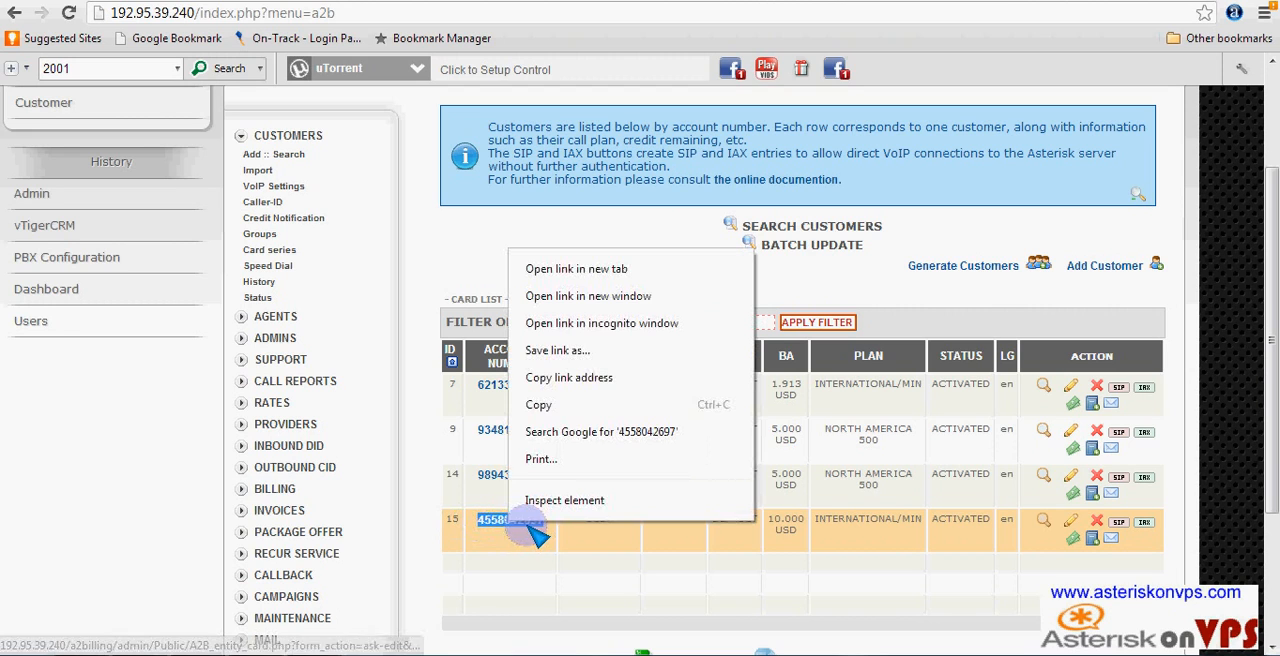
pyautogui.click(540, 405)
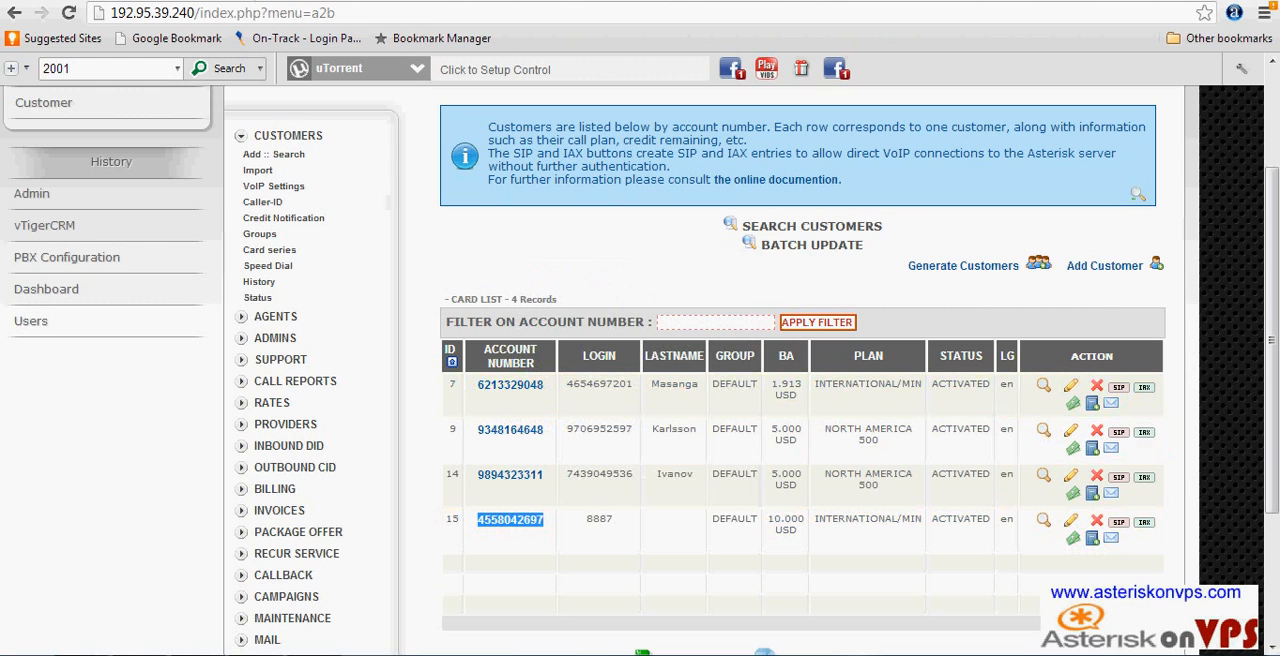
# - Return to the Elastix PBX configuration, open Follow Me for Line1 <2000>, and open extension 2000 for editing
pyautogui.hotkey('ctrl', 'Tab')
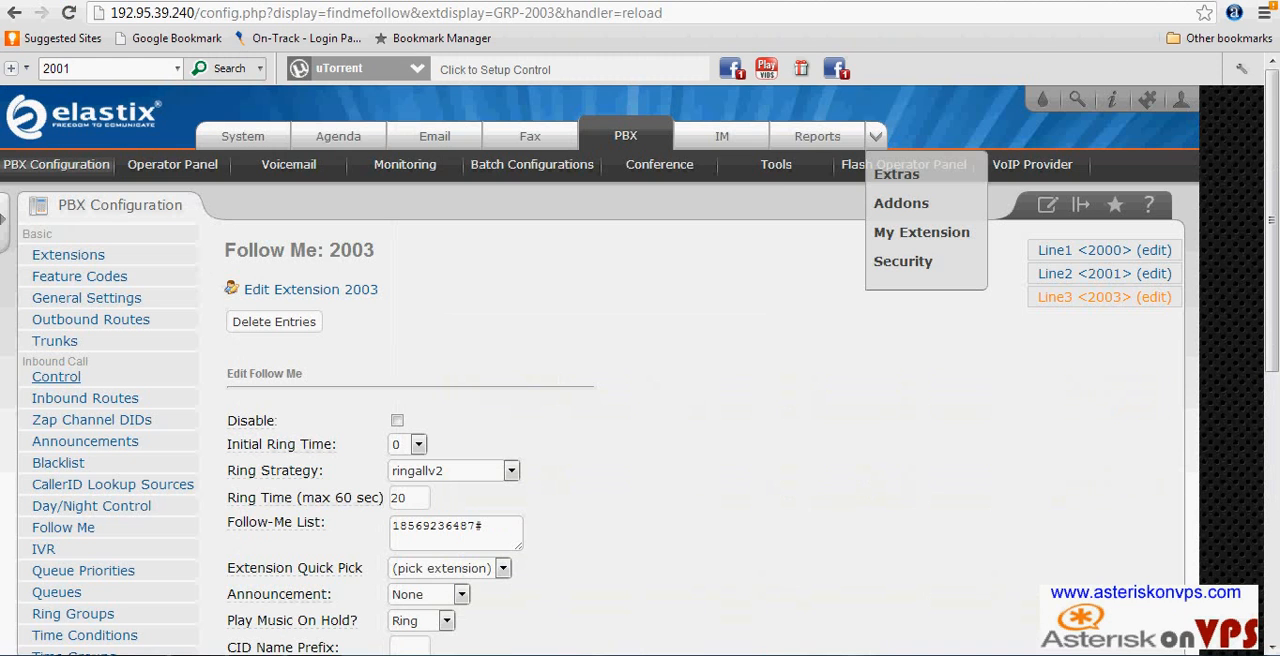
pyautogui.click(720, 354)
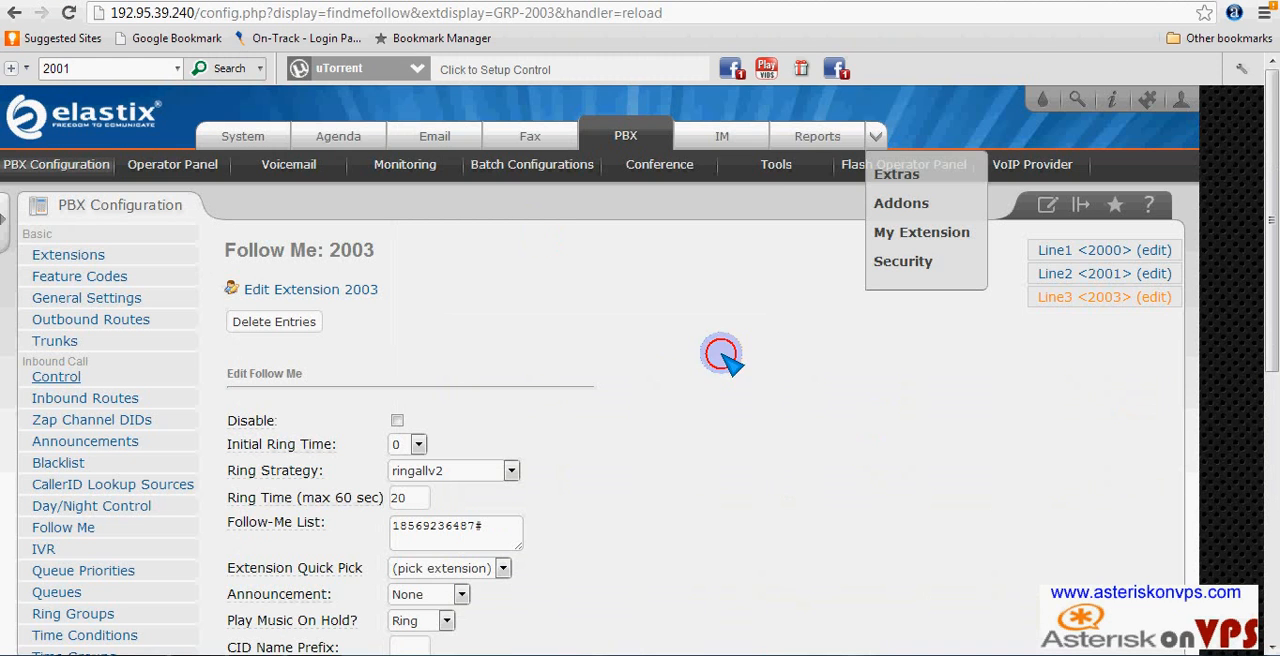
pyautogui.click(1110, 256)
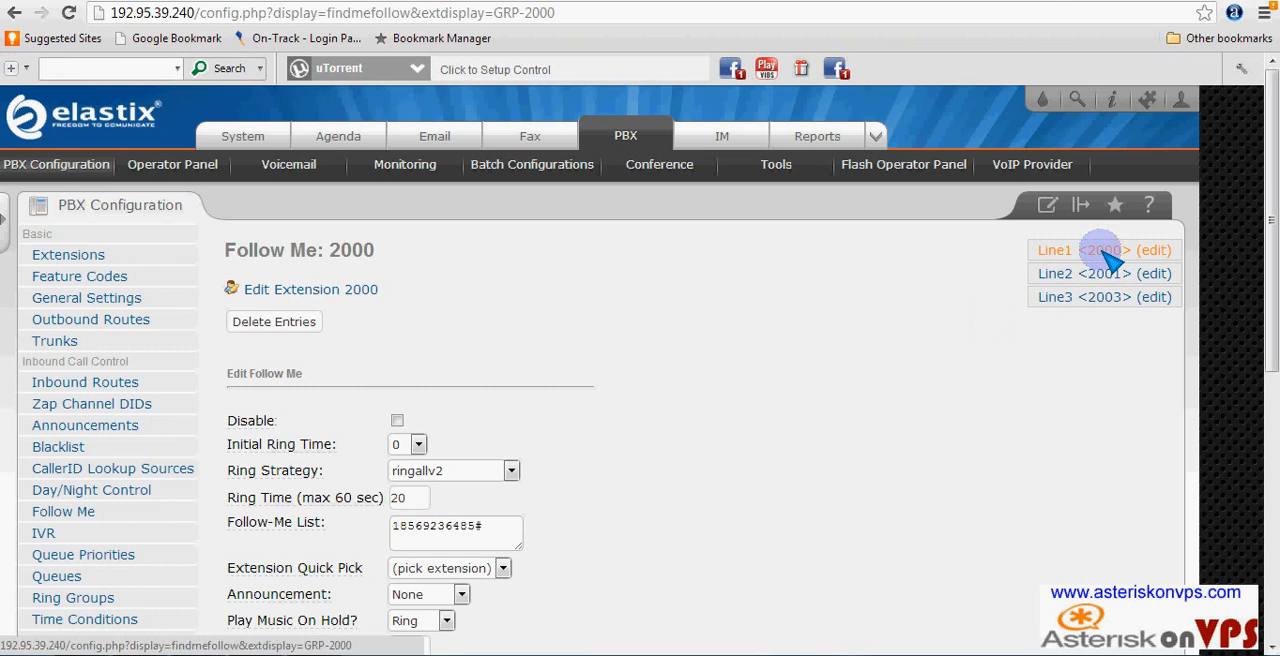
pyautogui.click(1107, 253)
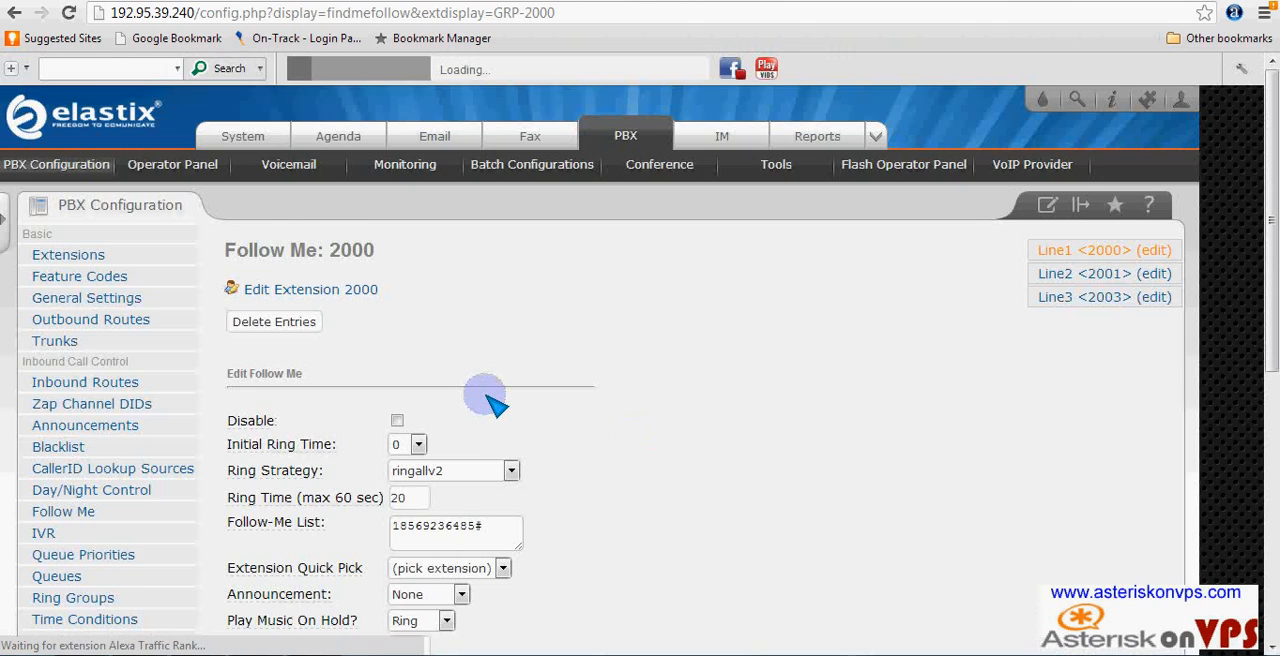
pyautogui.scroll(-2, 490, 400)
pyautogui.scroll(-4, 470, 374)
pyautogui.scroll(4, 470, 374)
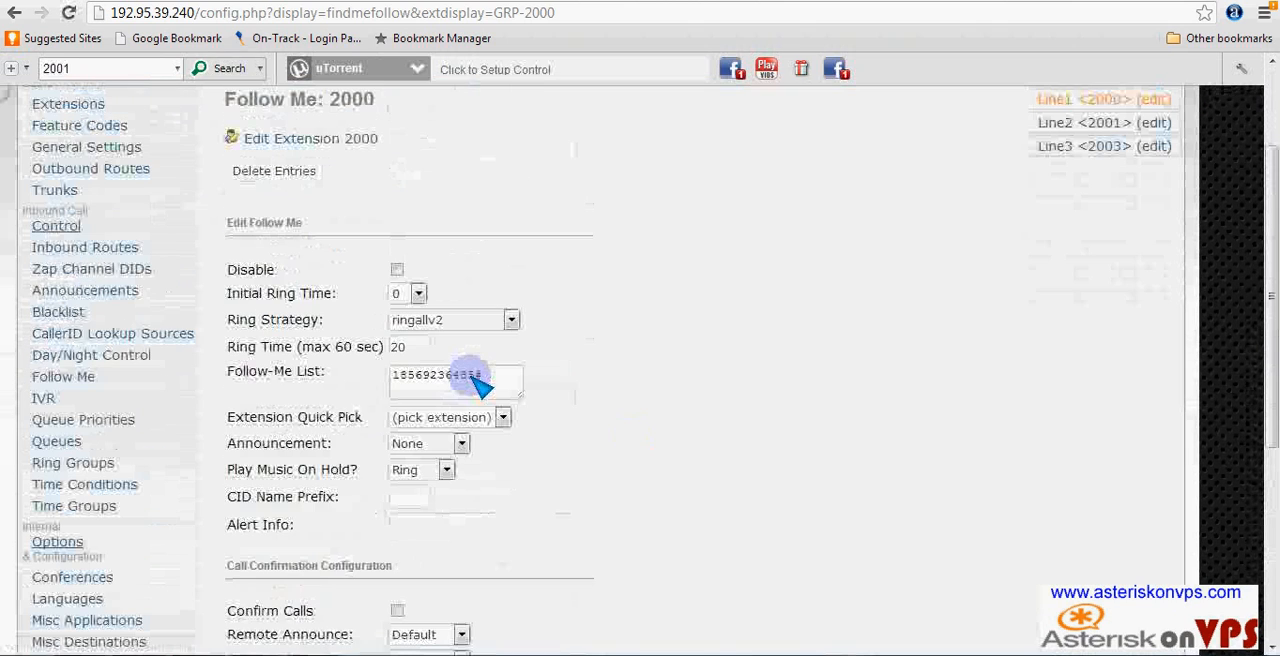
pyautogui.scroll(2, 380, 288)
pyautogui.click(336, 290)
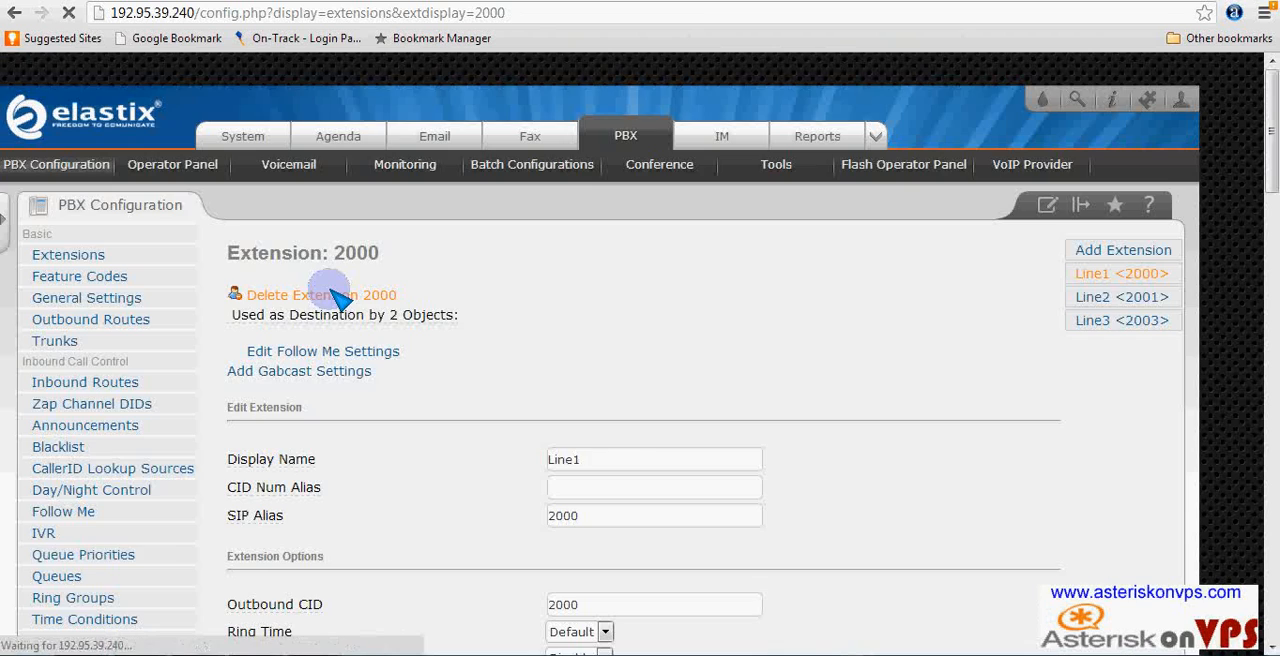
# - Paste the copied customer account number as extension 2000's accountcode in the device options, and submit the extension
pyautogui.scroll(-1, 525, 375)
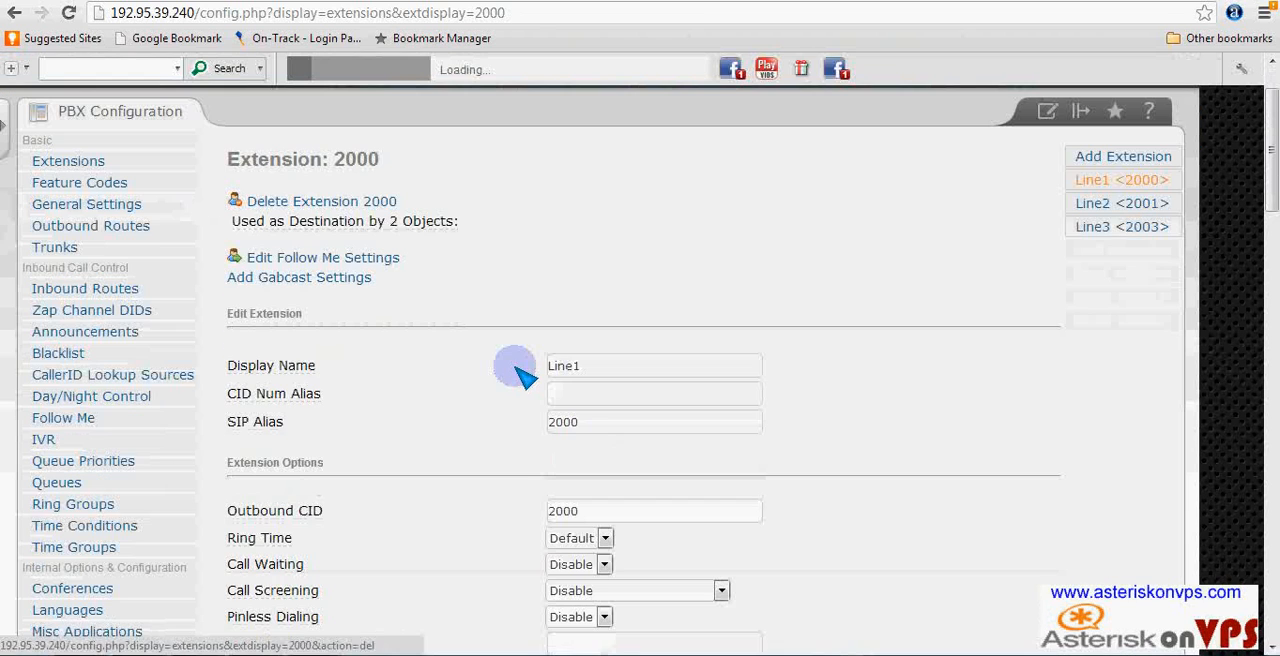
pyautogui.scroll(-6, 508, 392)
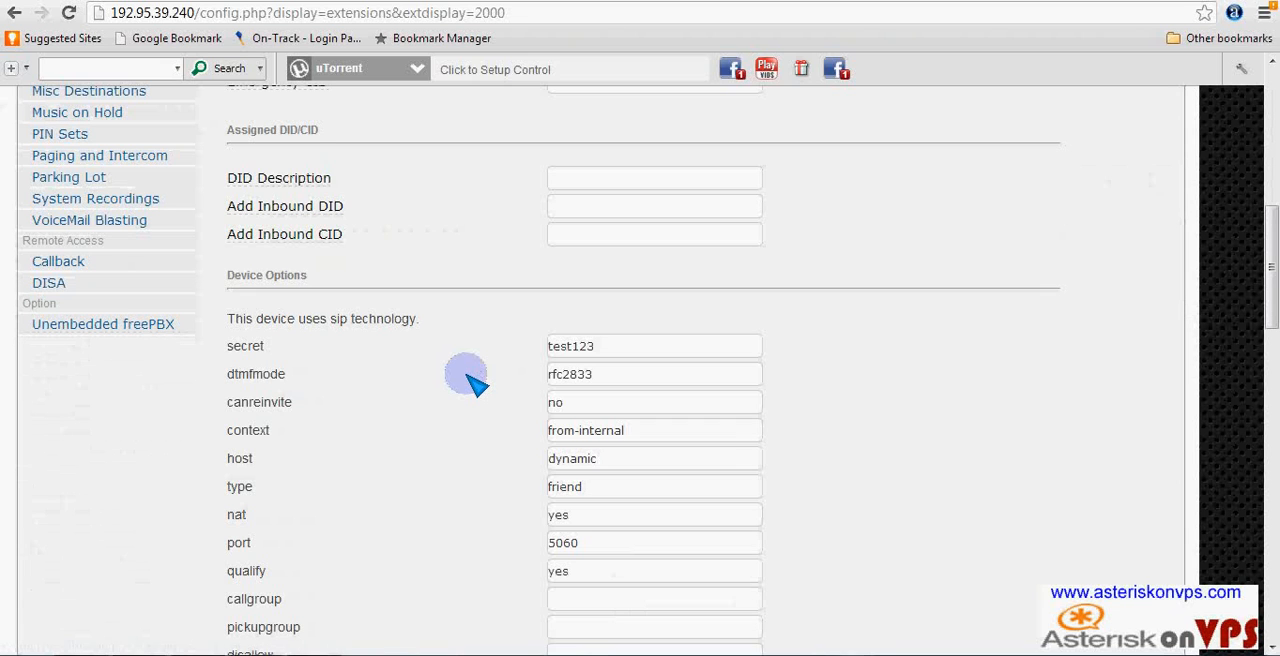
pyautogui.scroll(-3, 1268, 290)
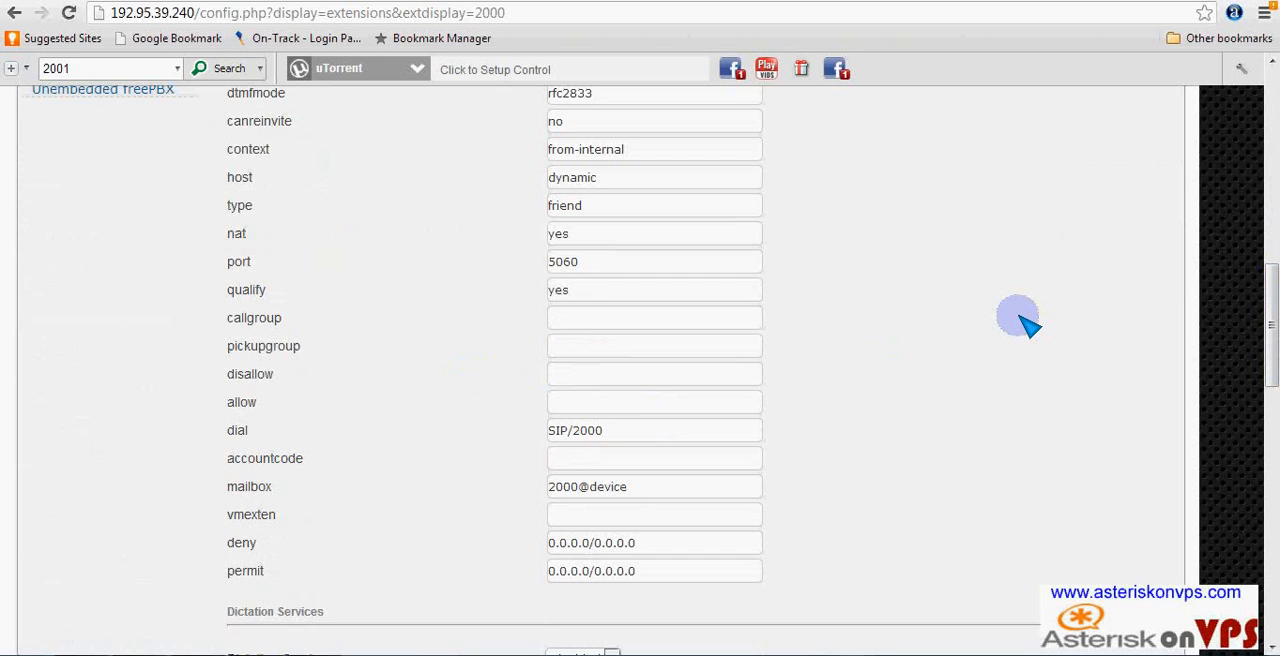
pyautogui.scroll(-1, 947, 370)
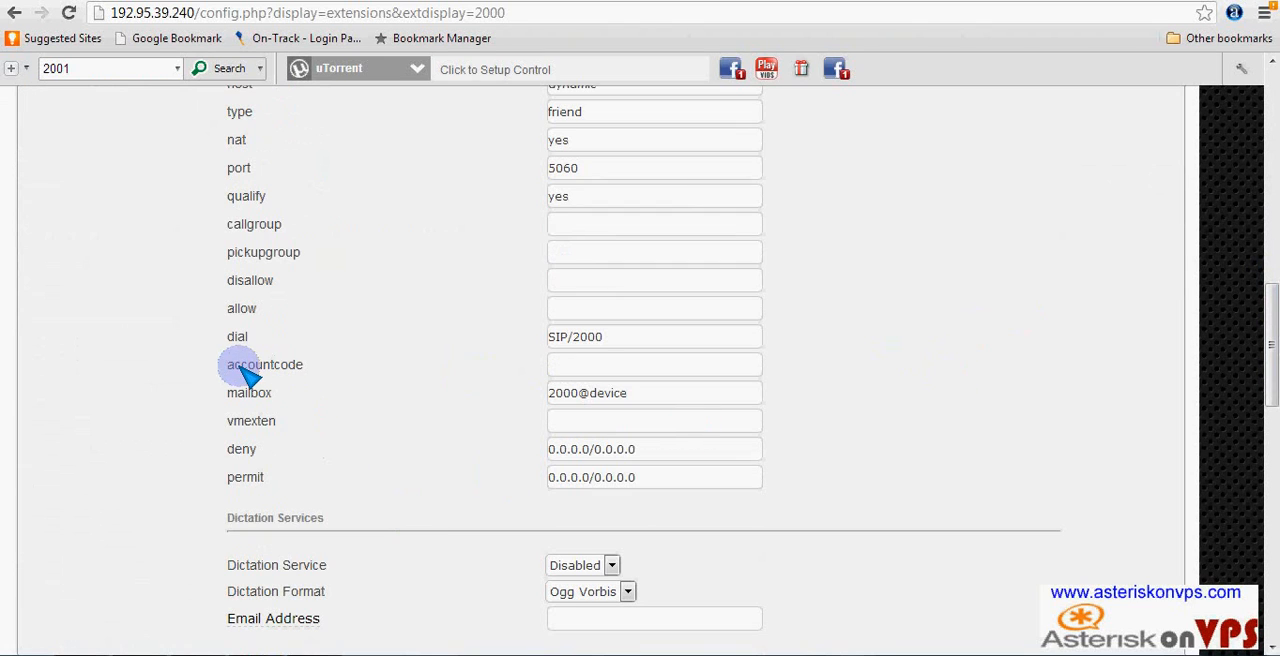
pyautogui.moveTo(229, 366); pyautogui.dragTo(360, 374)
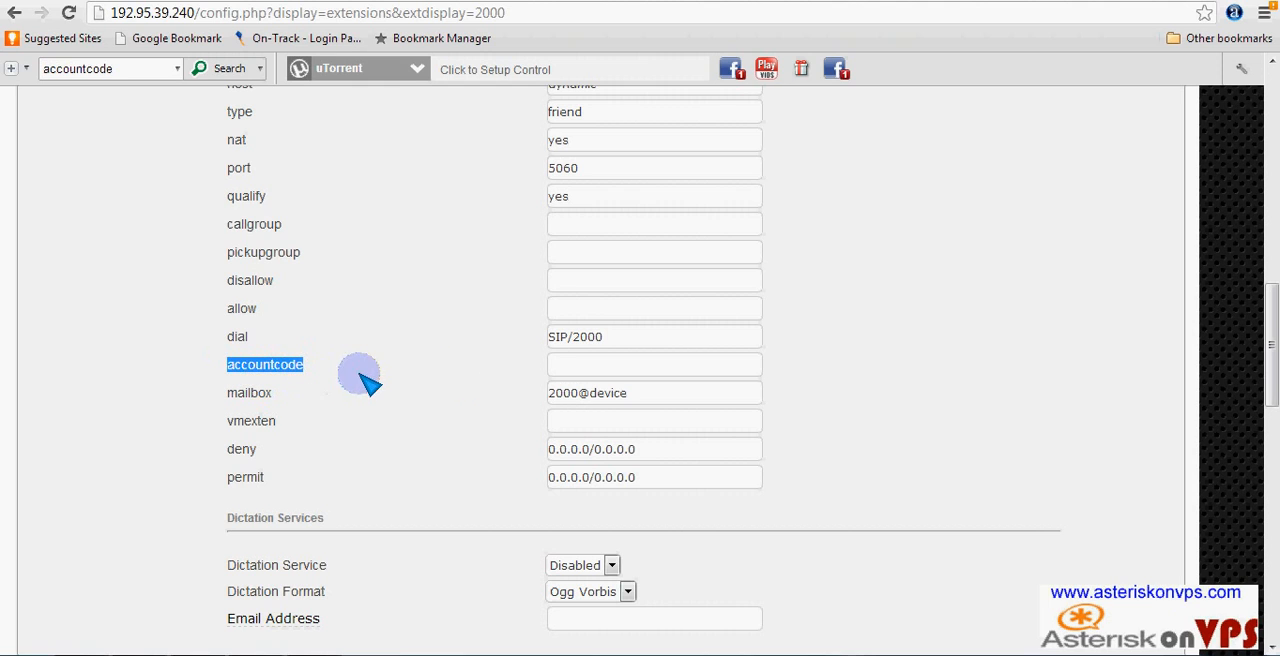
pyautogui.click(556, 365)
pyautogui.rightClick(583, 369)
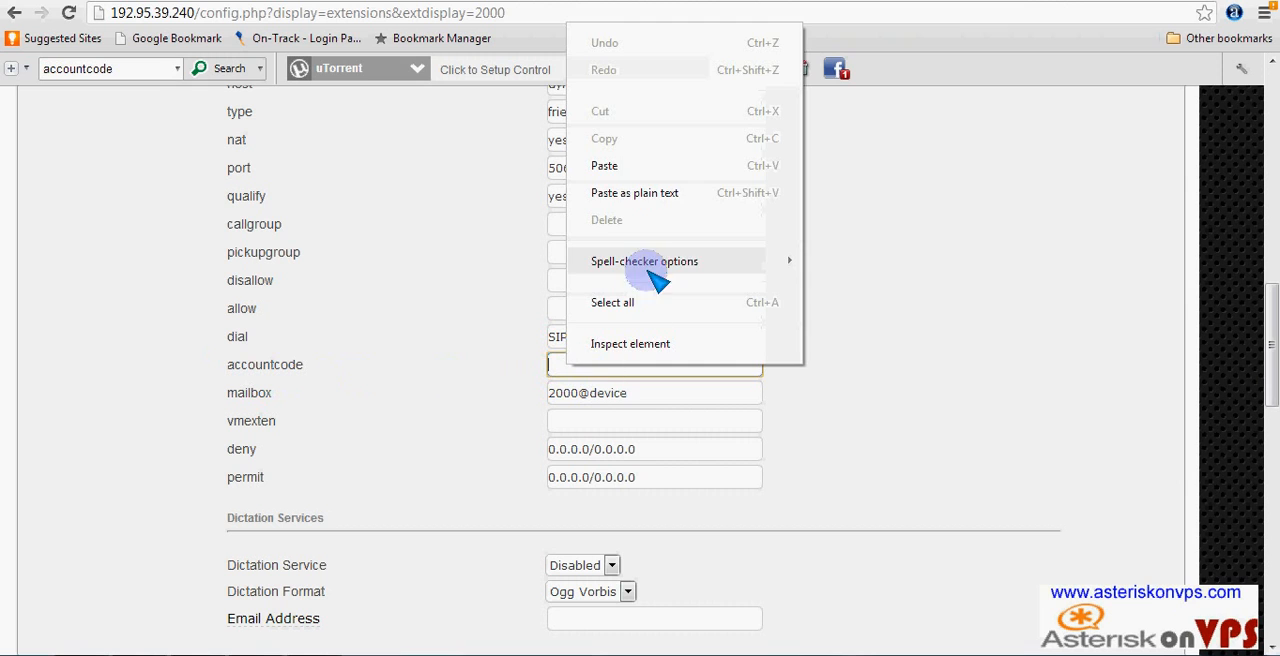
pyautogui.click(672, 190)
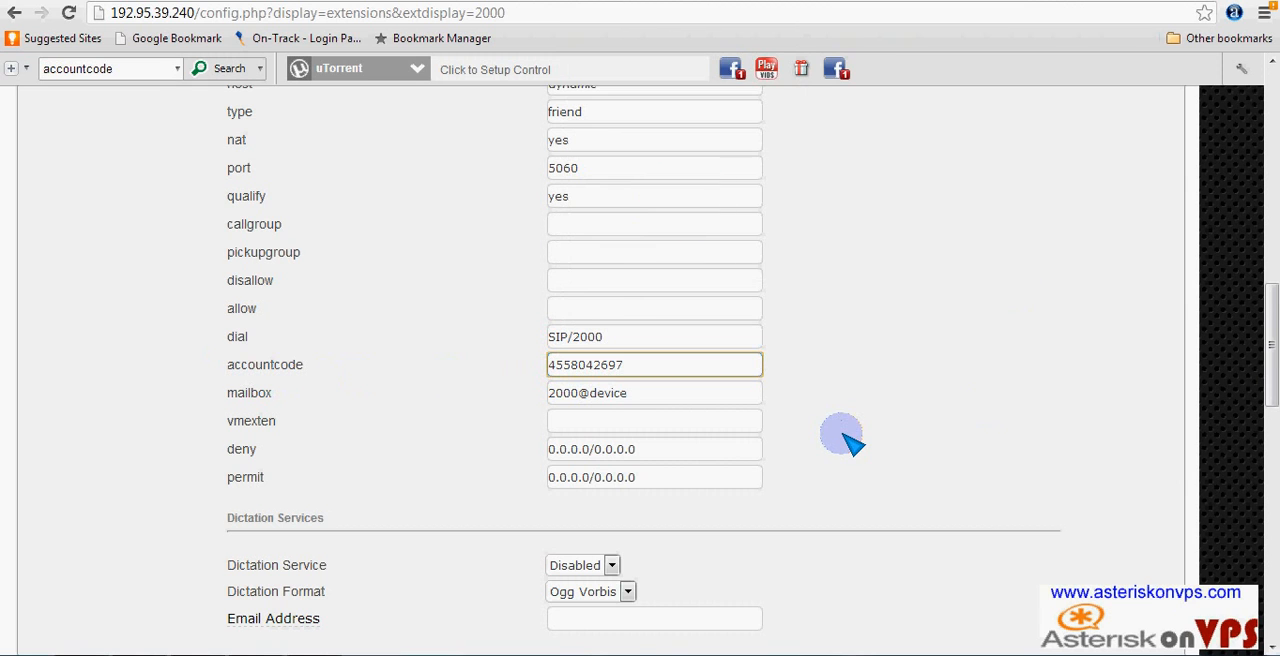
pyautogui.scroll(-15, 843, 437)
pyautogui.click(254, 563)
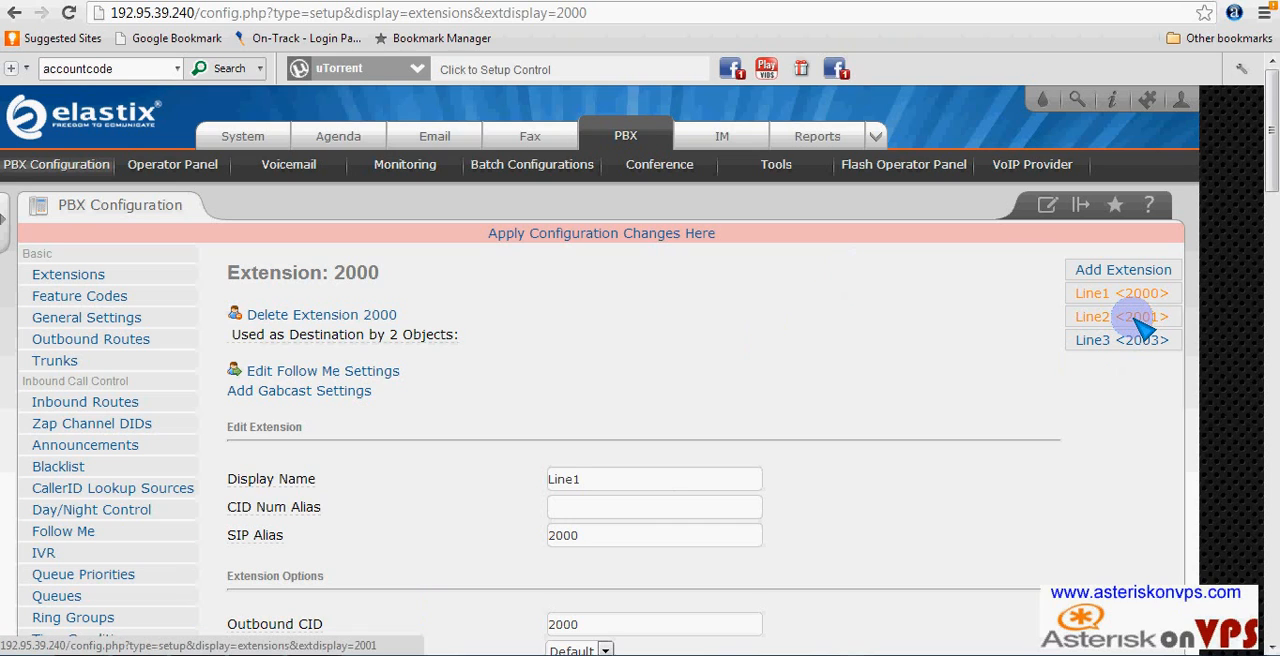
# - Open extension 2001 (Line2) and paste the copied customer account number as its accountcode in the device options
pyautogui.click(1138, 322)
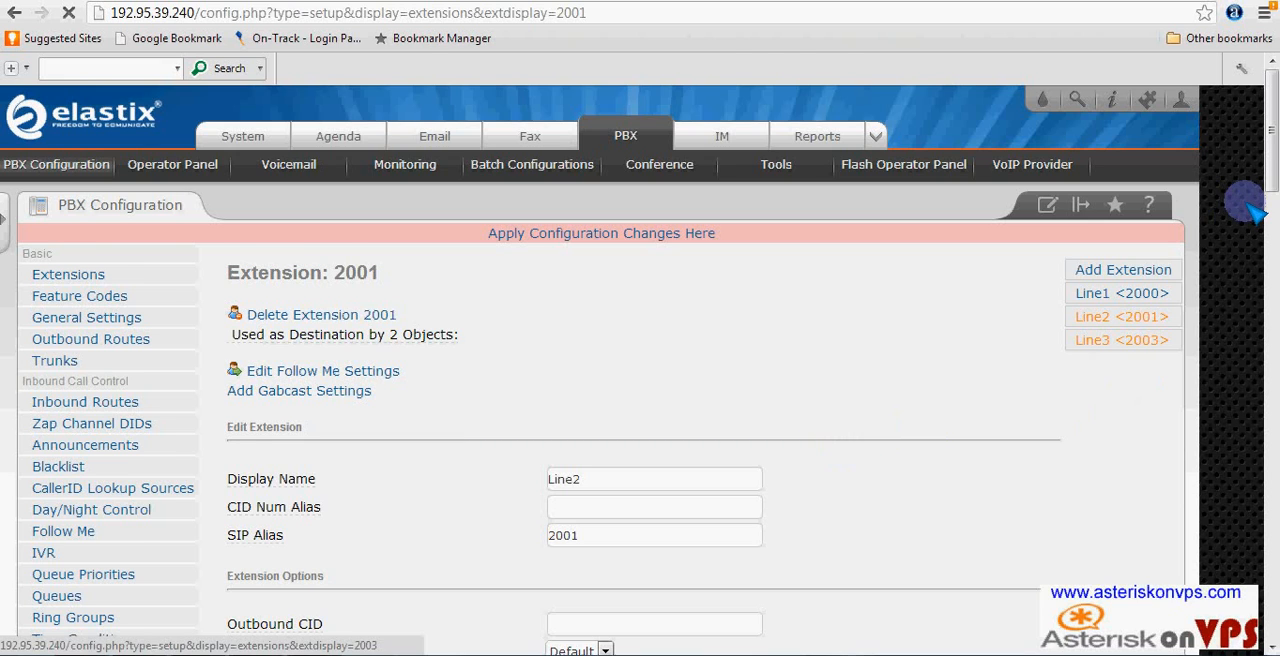
pyautogui.moveTo(1272, 94); pyautogui.dragTo(1273, 170)
pyautogui.scroll(-4, 660, 470)
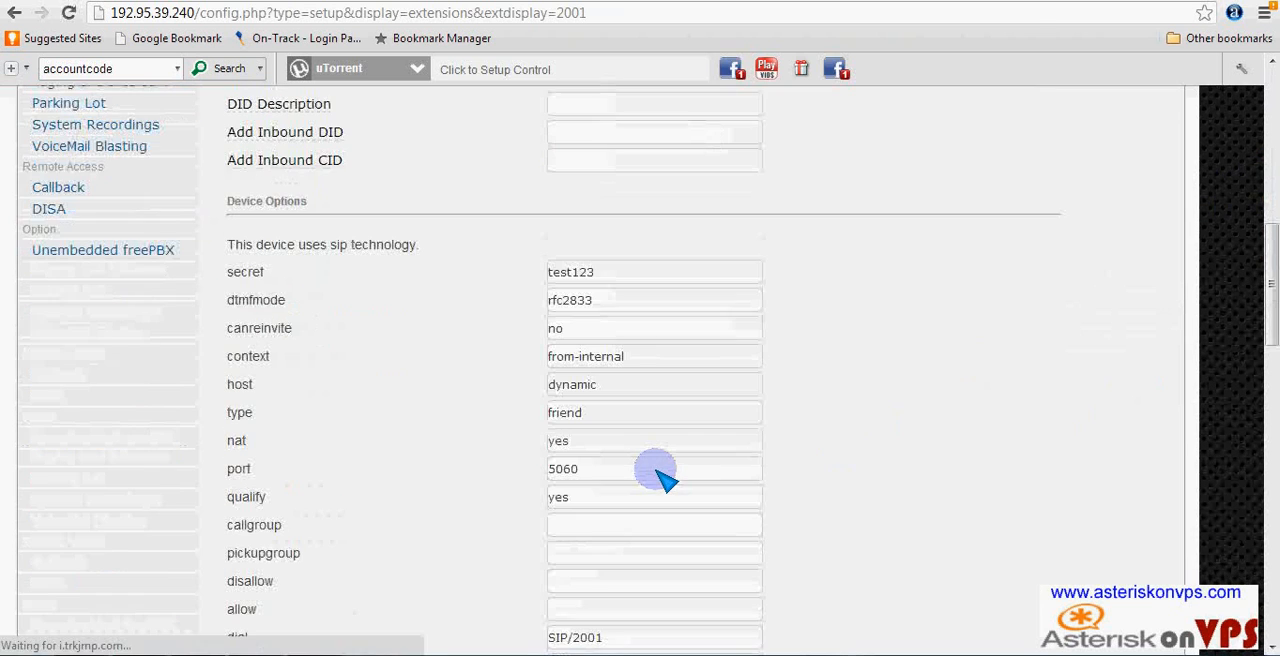
pyautogui.scroll(-2, 606, 508)
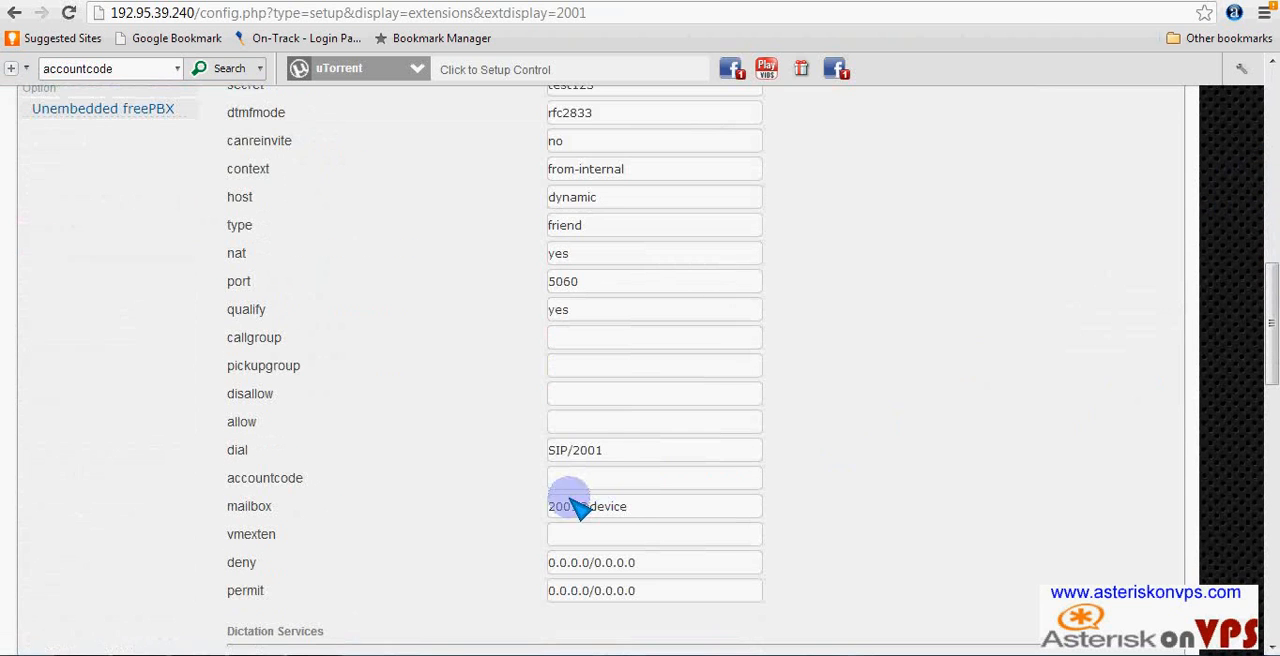
pyautogui.scroll(-1, 590, 487)
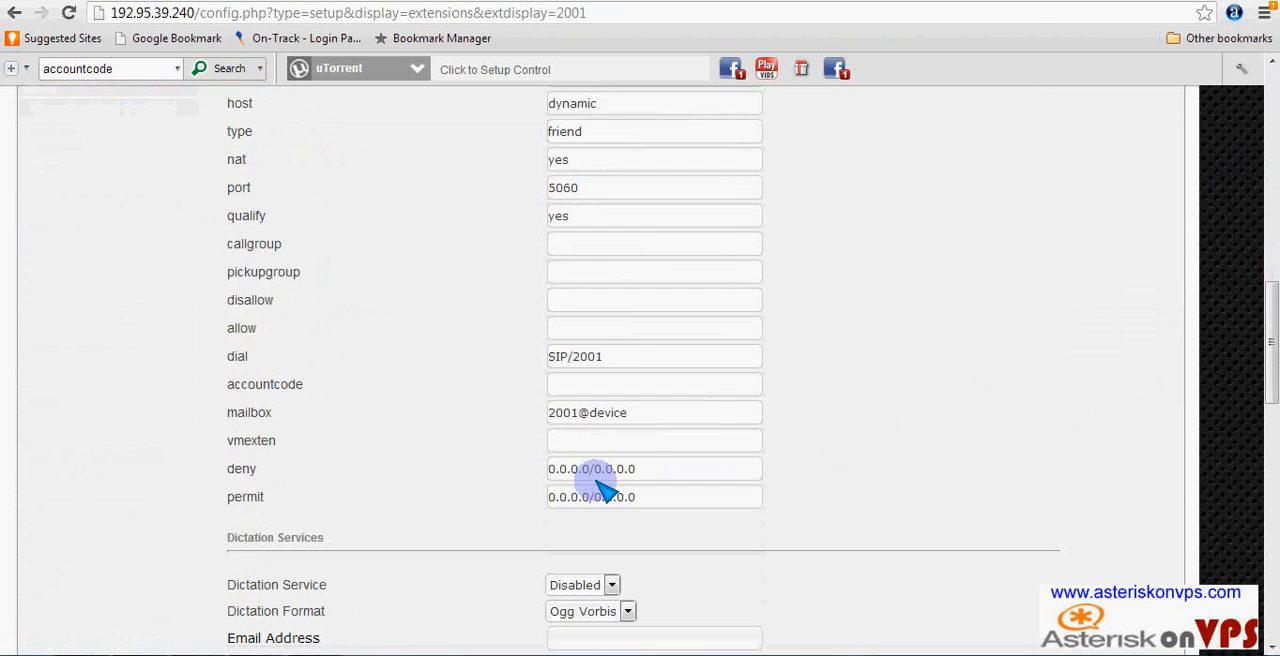
pyautogui.click(572, 446)
pyautogui.rightClick(572, 444)
pyautogui.click(565, 386)
pyautogui.rightClick(565, 386)
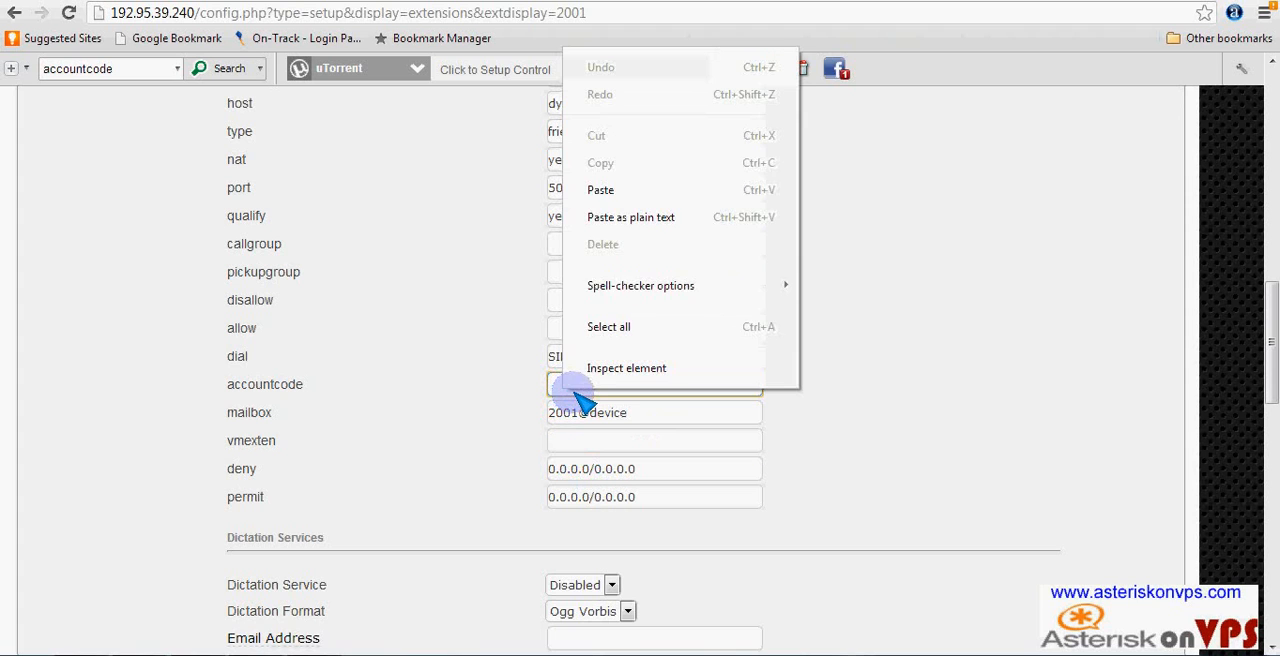
pyautogui.click(610, 189)
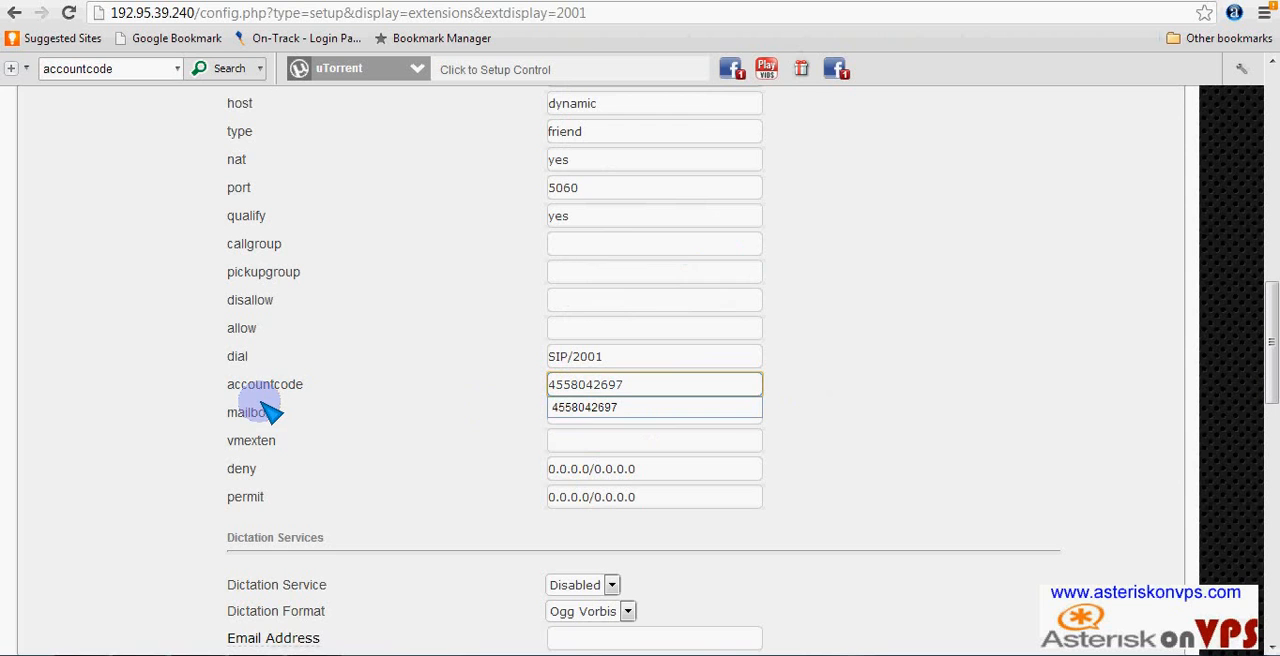
# - Submit the changes to extension 2001
pyautogui.scroll(-2, 590, 508)
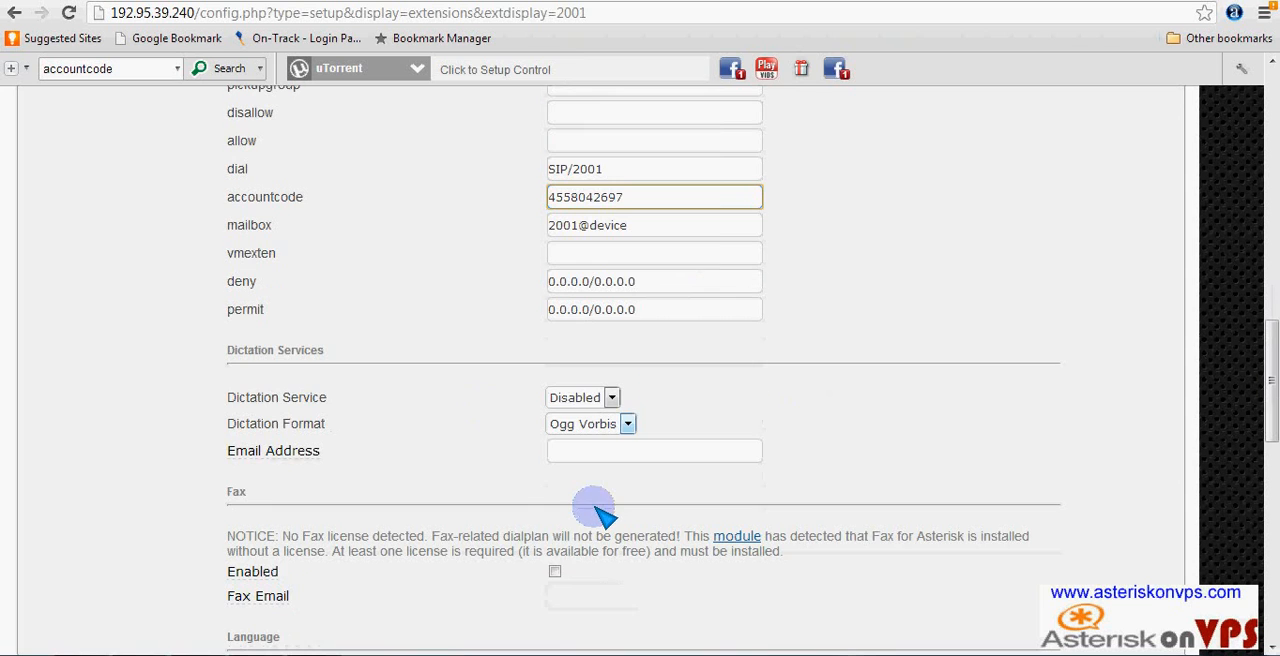
pyautogui.scroll(-5, 548, 556)
pyautogui.scroll(-5, 347, 571)
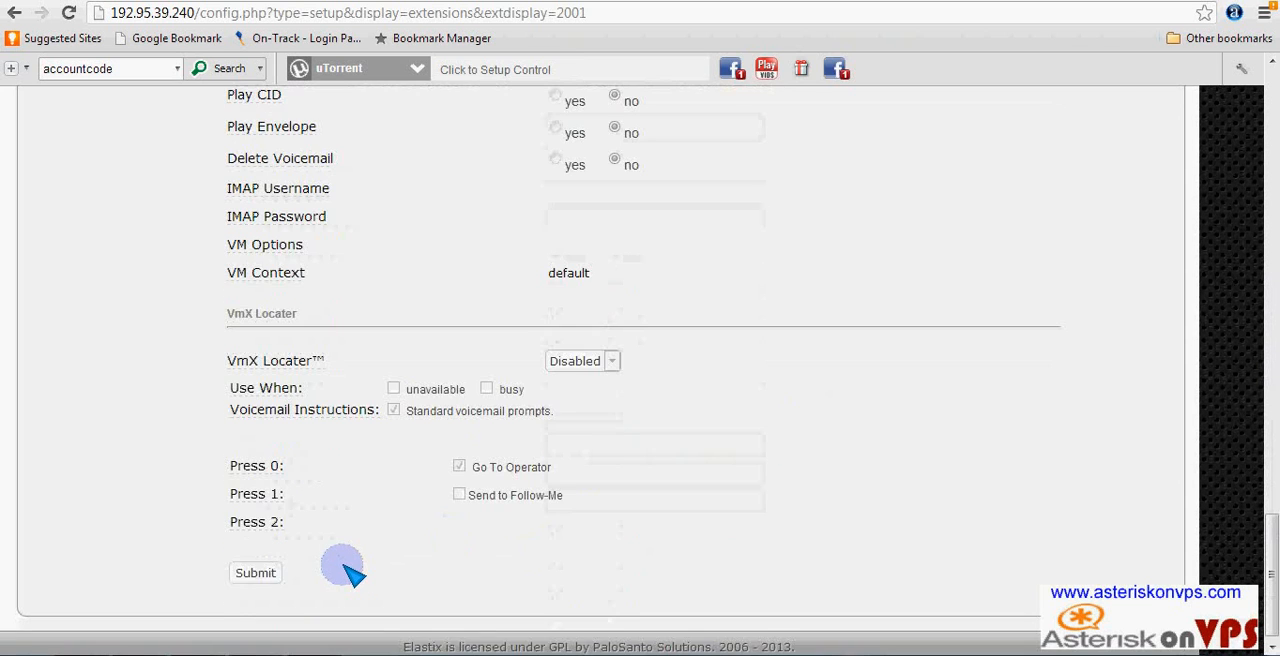
pyautogui.click(256, 573)
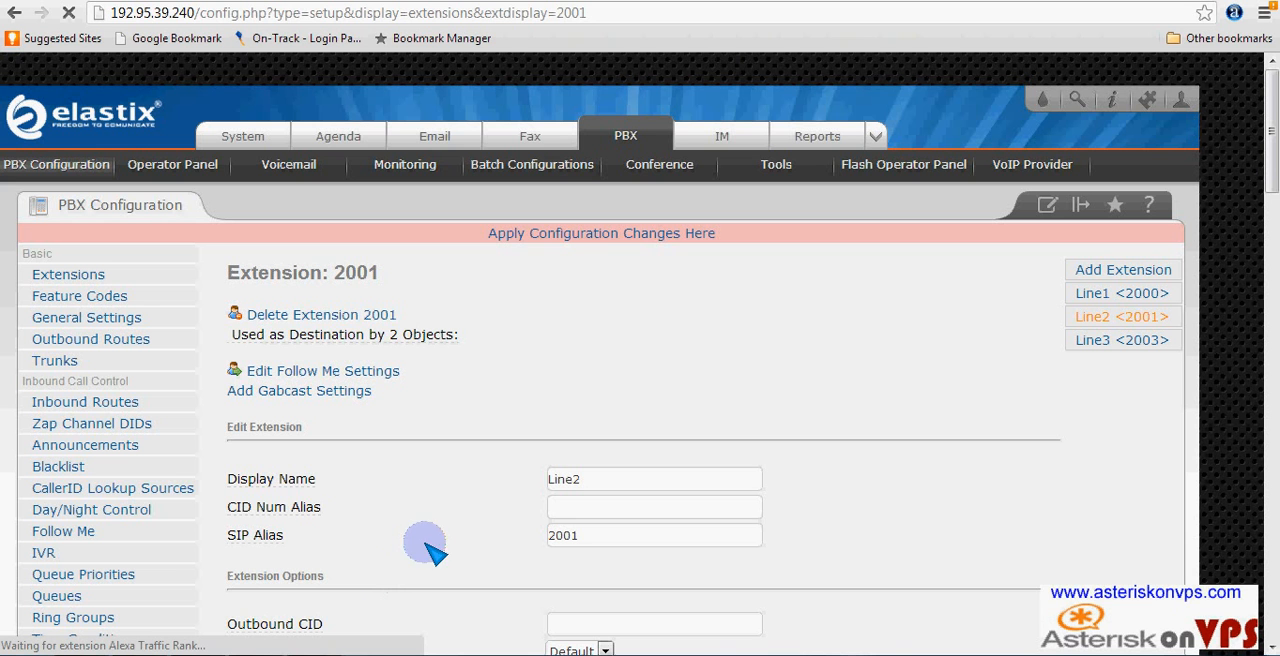
# - Open extension 2003 (Line3) and paste the copied customer account number as its accountcode in the device options
pyautogui.click(1143, 341)
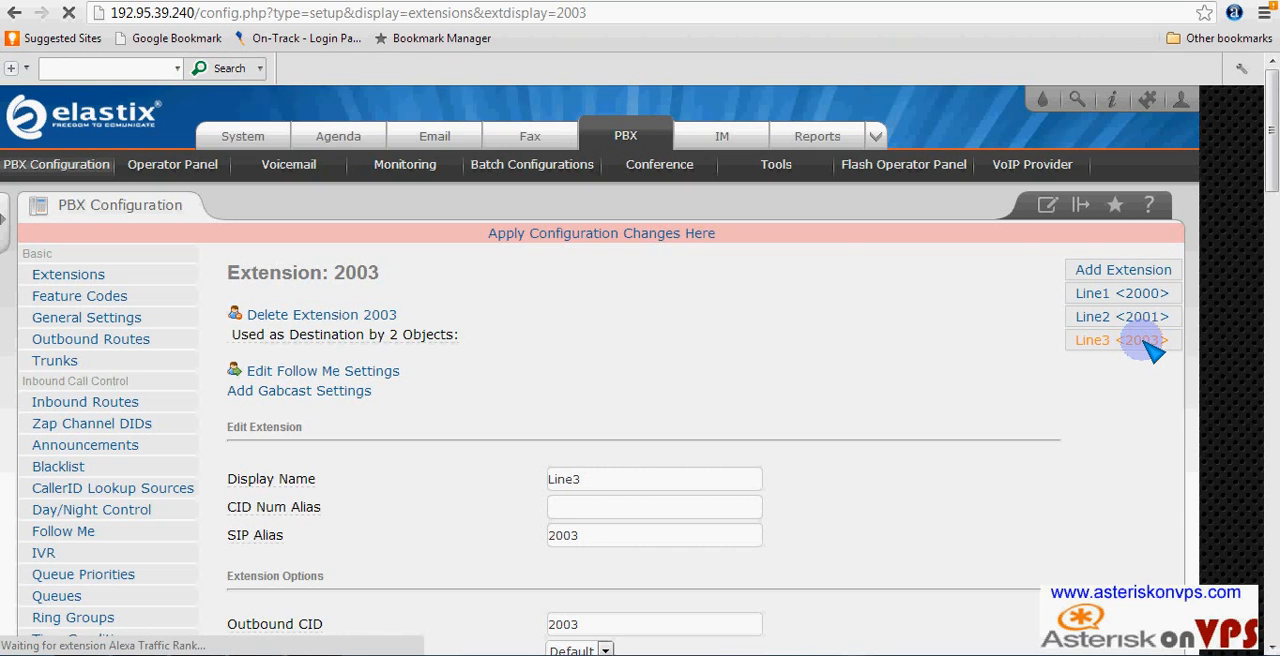
pyautogui.scroll(-5, 725, 495)
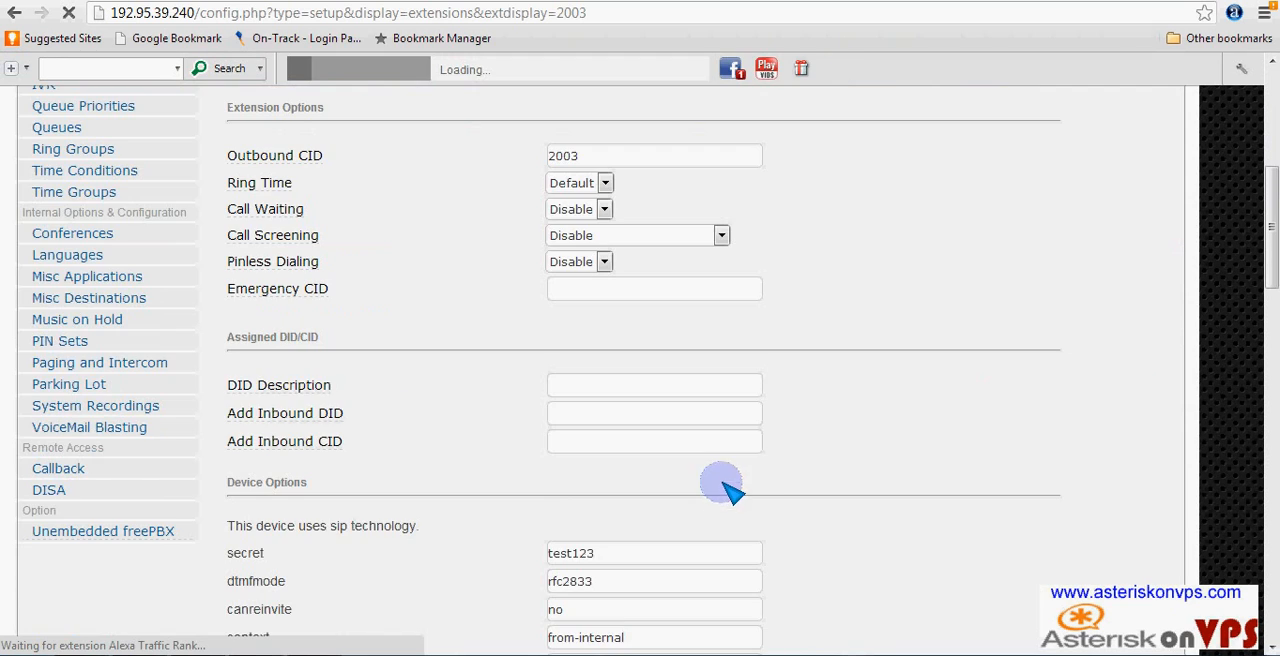
pyautogui.scroll(-6, 768, 460)
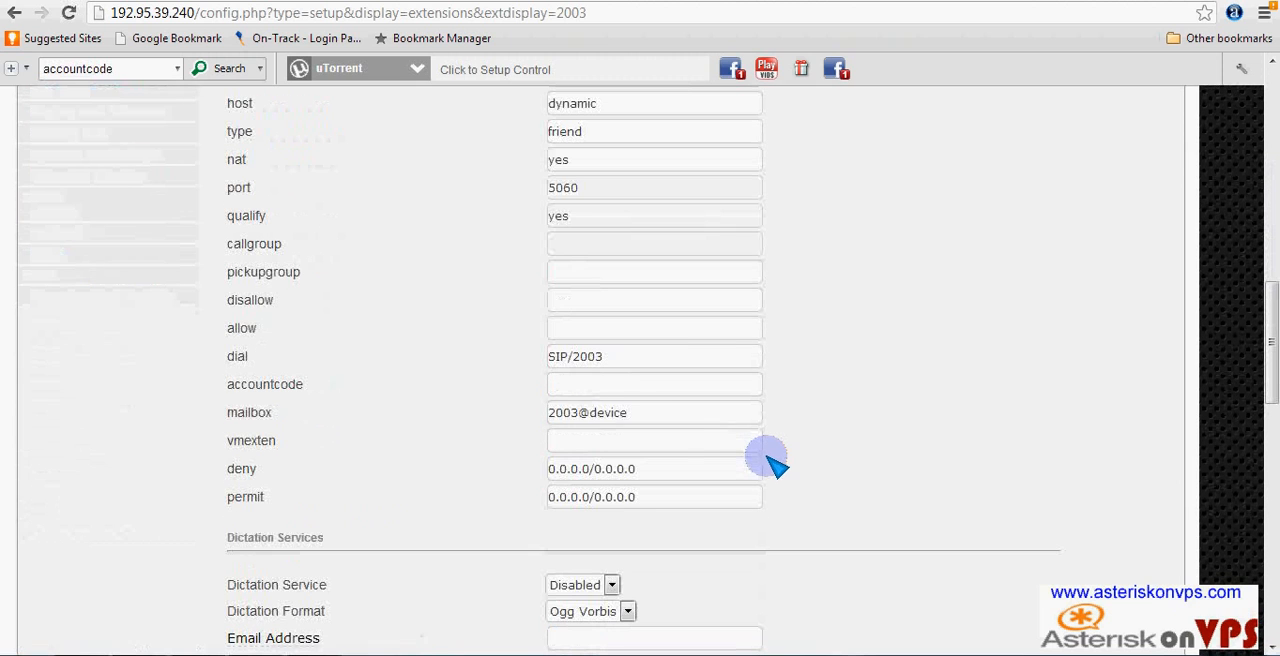
pyautogui.click(589, 387)
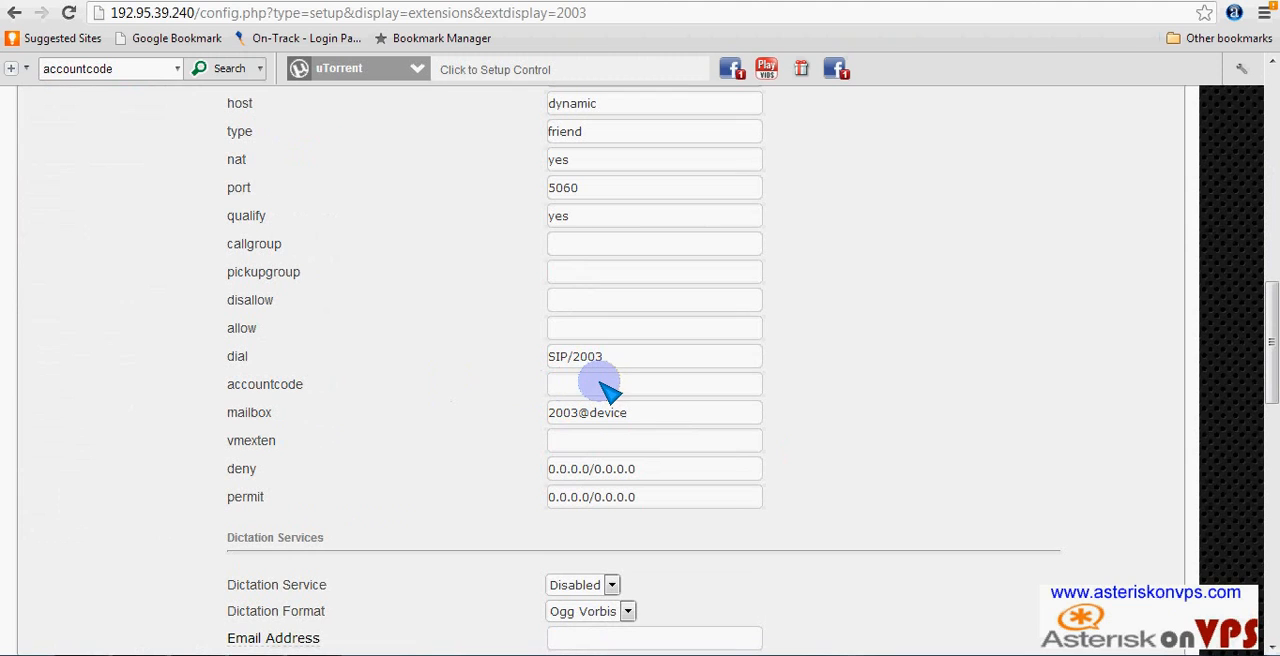
pyautogui.click(566, 387)
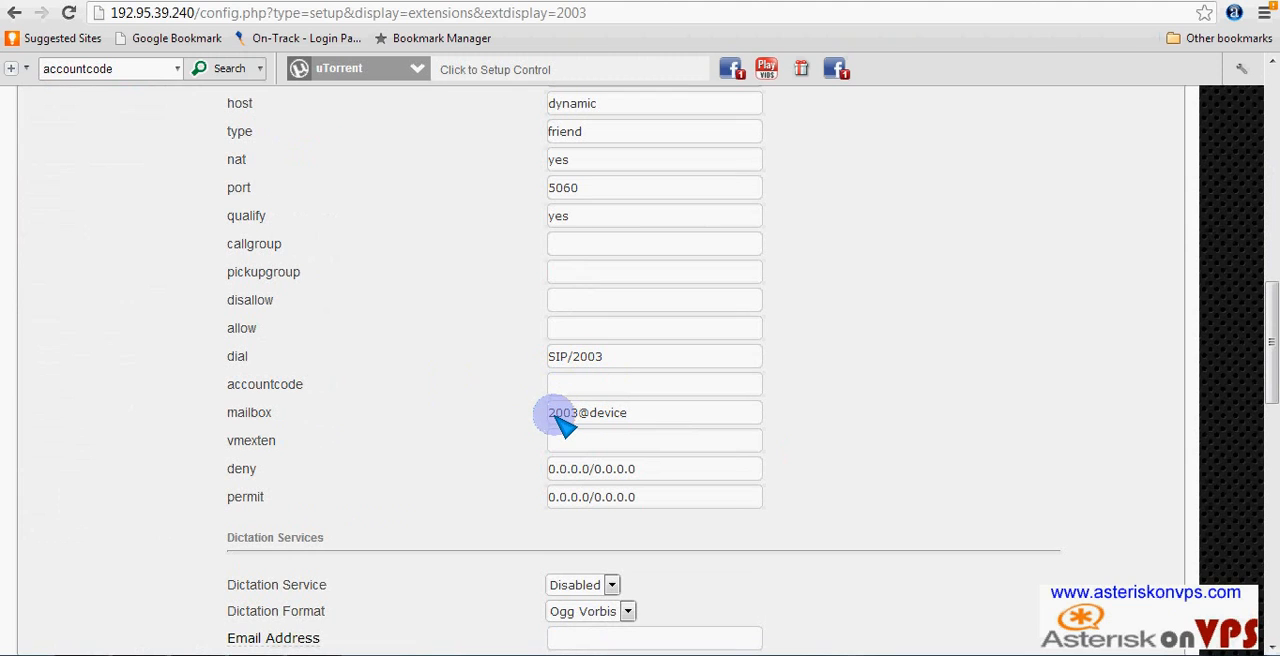
pyautogui.scroll(1, 552, 421)
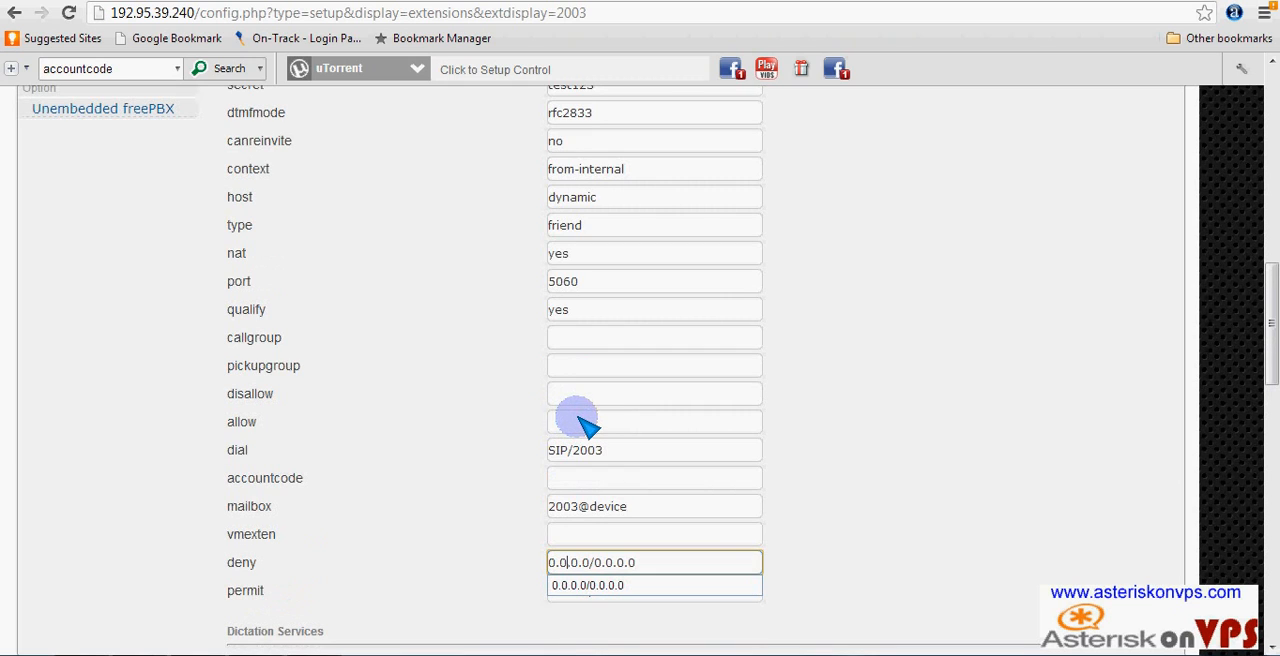
pyautogui.click(585, 424)
pyautogui.rightClick(585, 424)
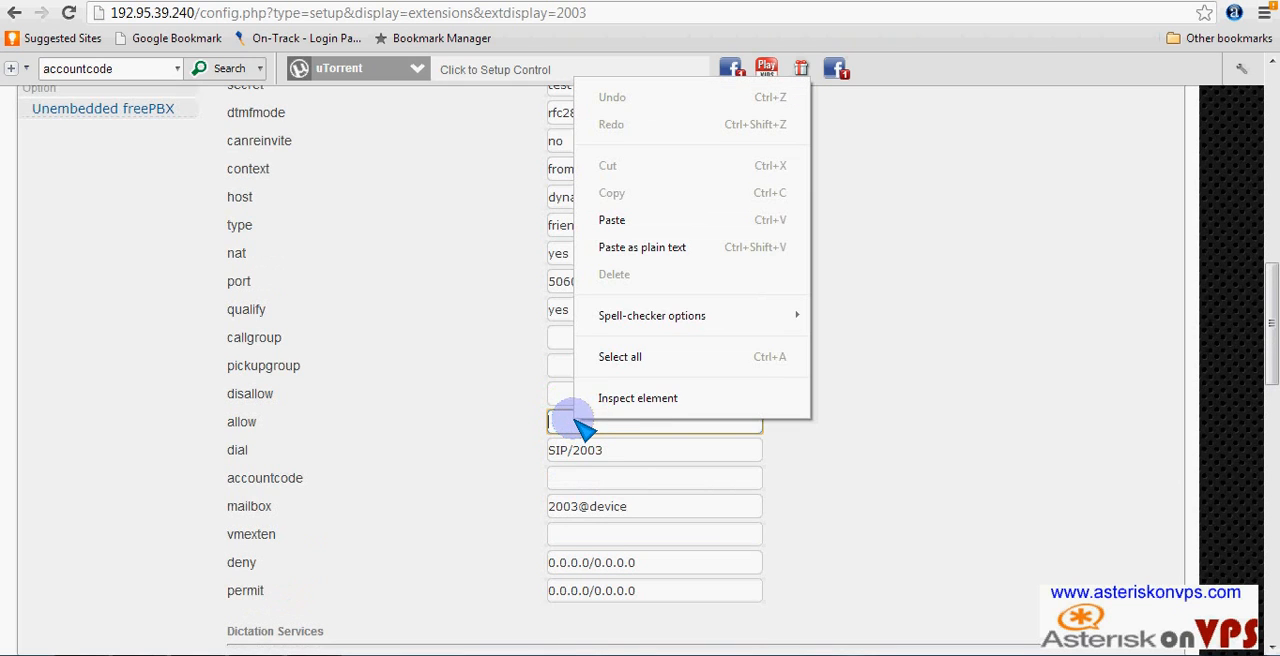
pyautogui.click(572, 478)
pyautogui.rightClick(569, 478)
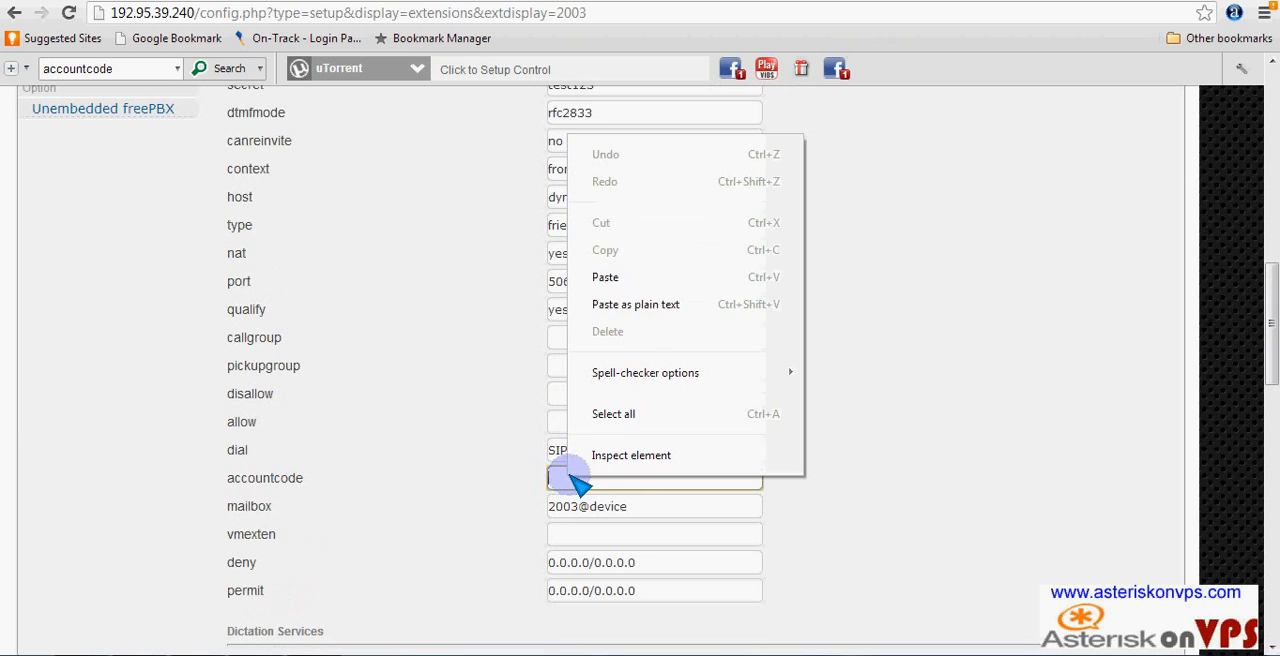
pyautogui.click(634, 277)
# - Submit the changes to extension 2003 and apply the PBX configuration changes
pyautogui.scroll(-5, 691, 445)
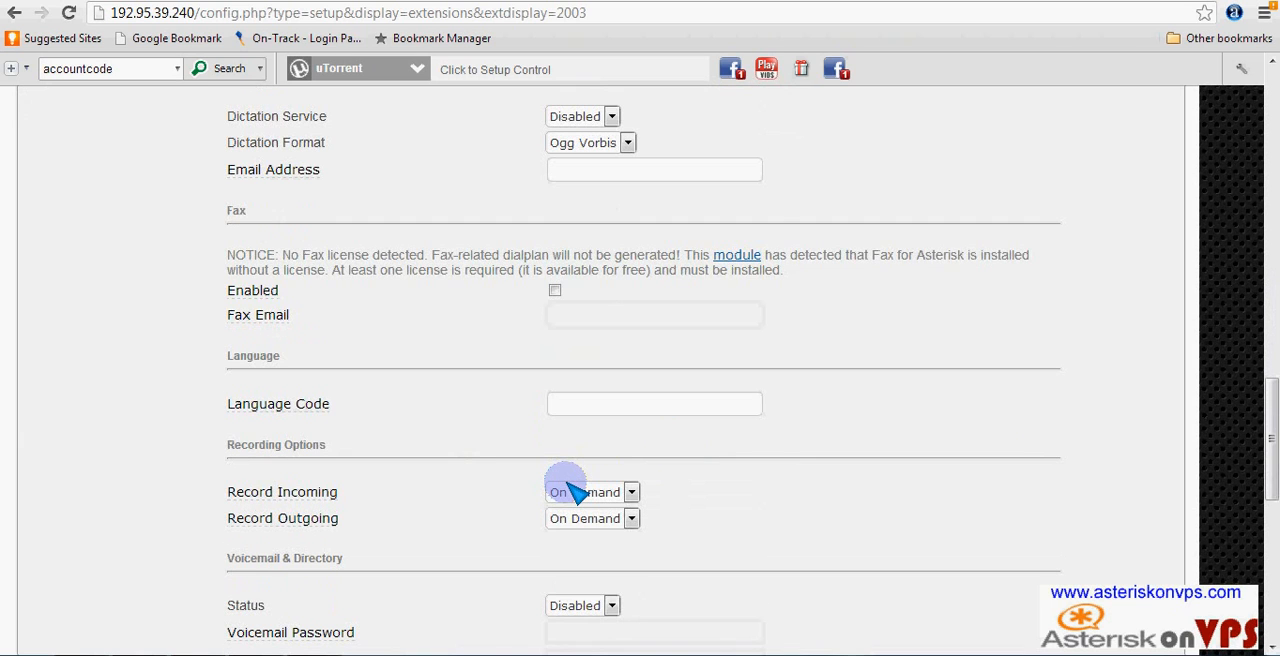
pyautogui.scroll(-10, 571, 491)
pyautogui.click(255, 564)
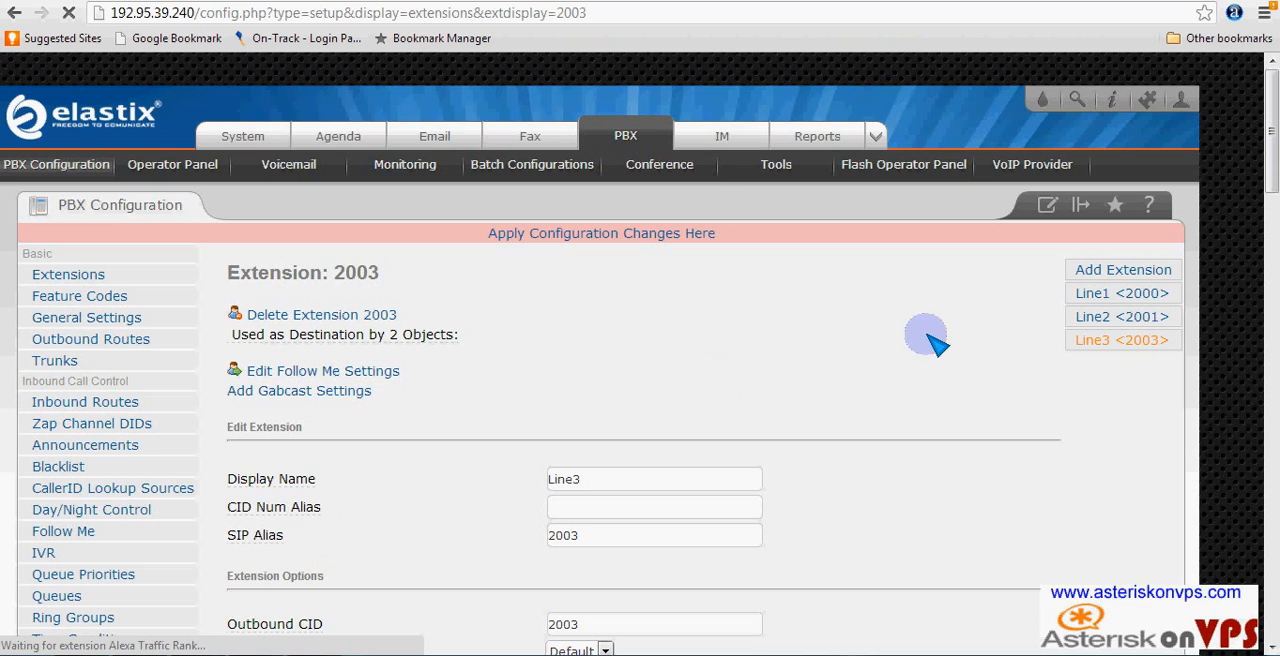
pyautogui.click(588, 238)
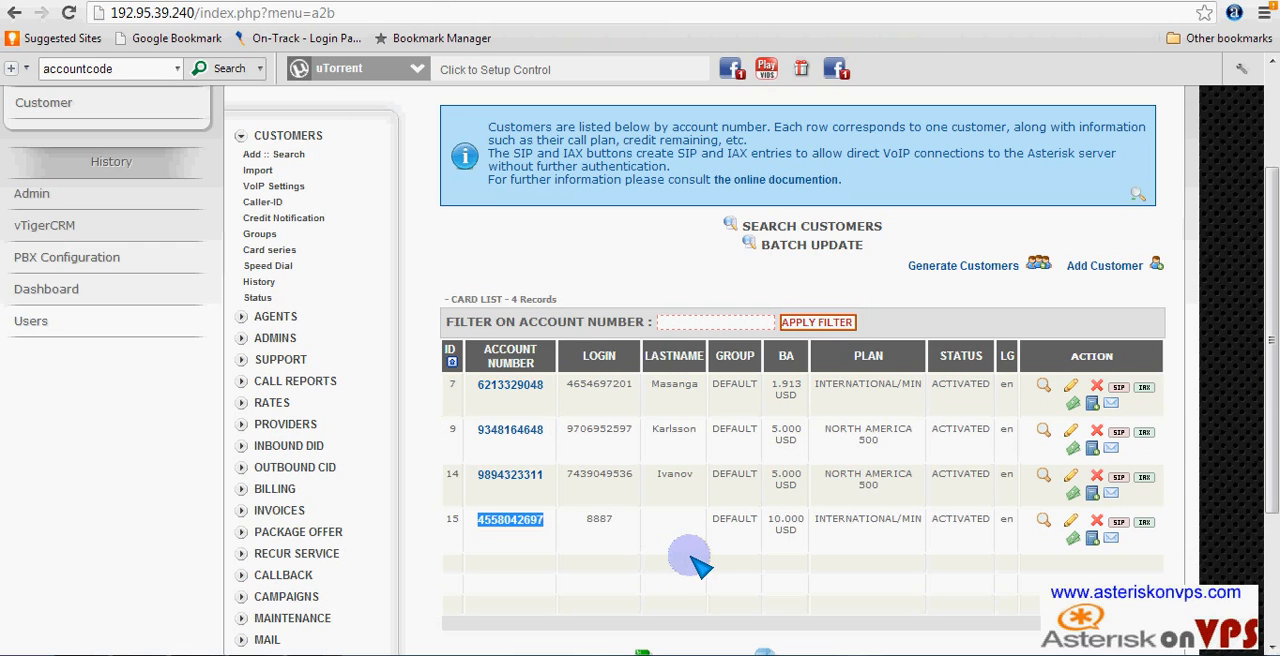
# - Open the A2Billing customer with login 8887 for editing and add 2000 as a new CallerID
pyautogui.click(1070, 522)
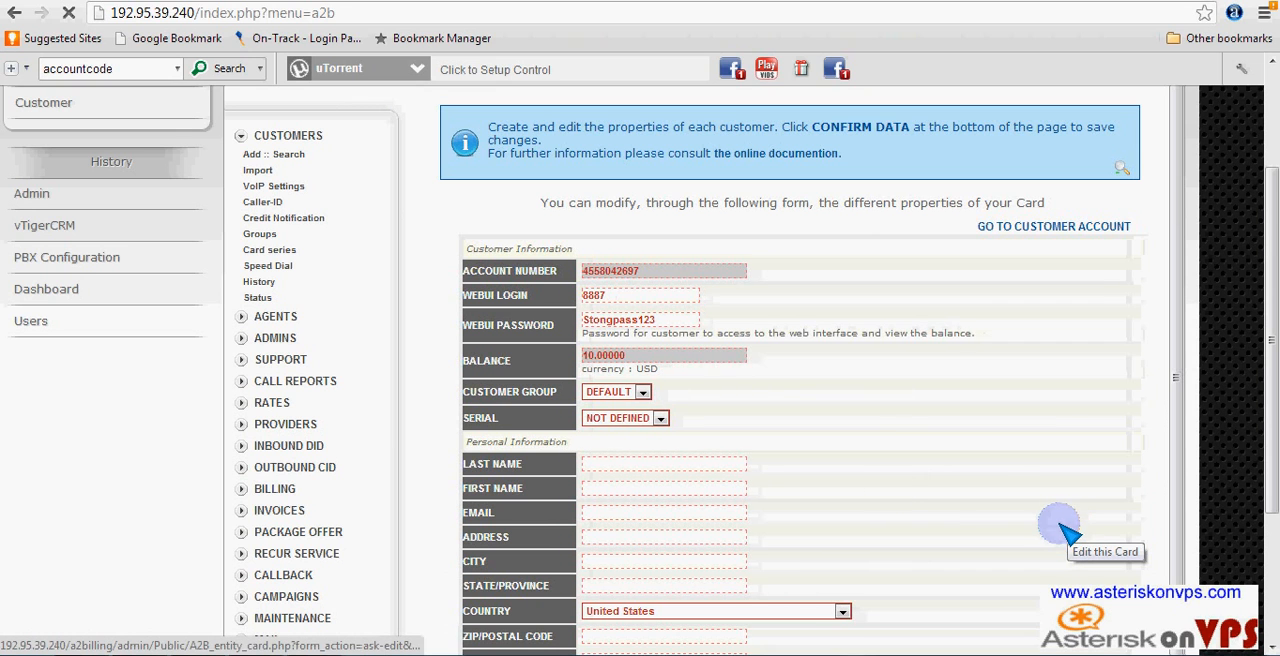
pyautogui.scroll(-15, 850, 475)
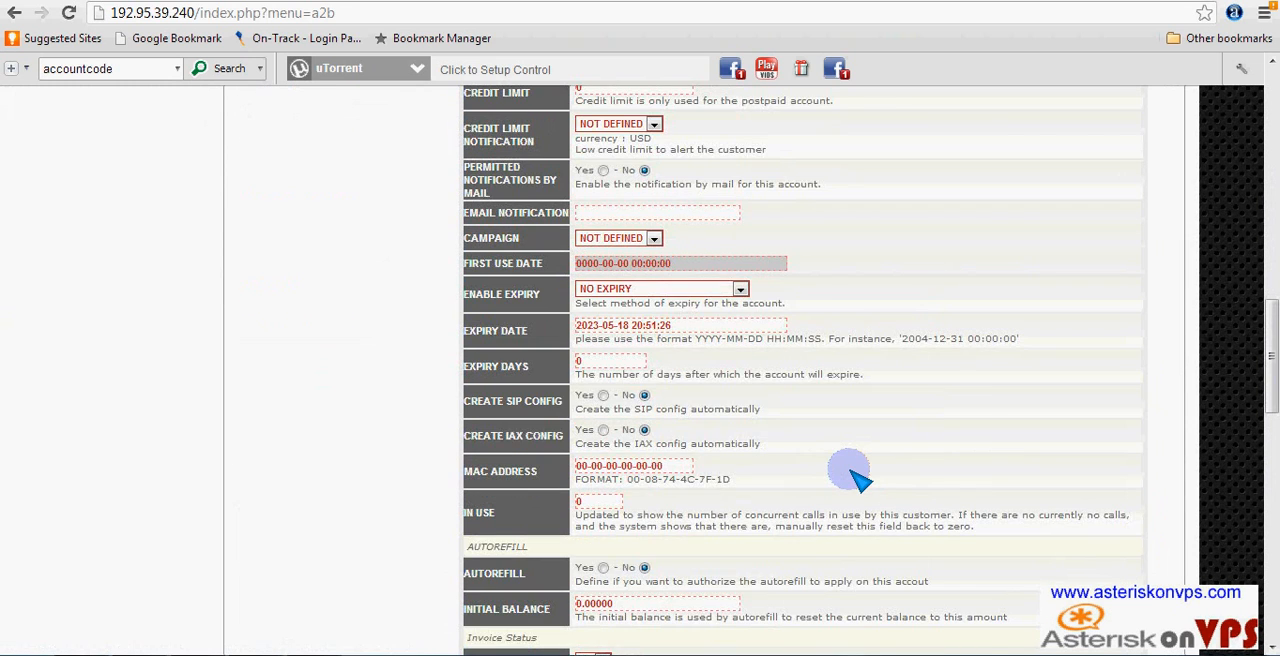
pyautogui.scroll(-2, 855, 480)
pyautogui.scroll(3, 855, 480)
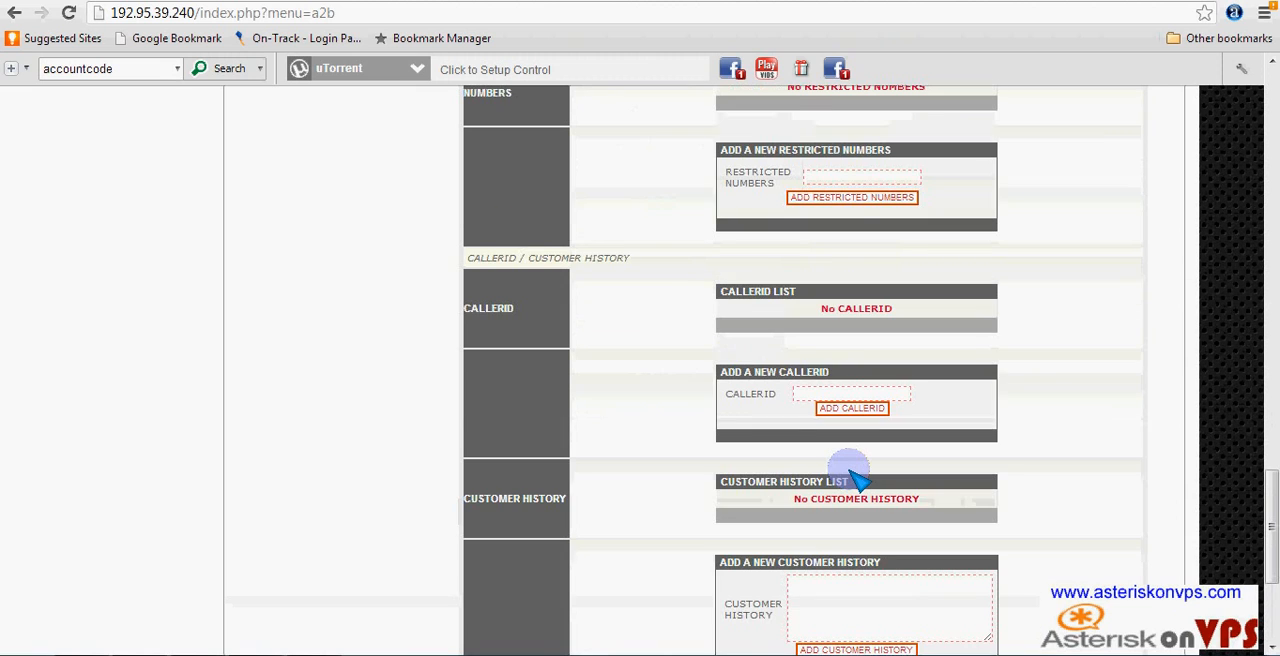
pyautogui.click(829, 396)
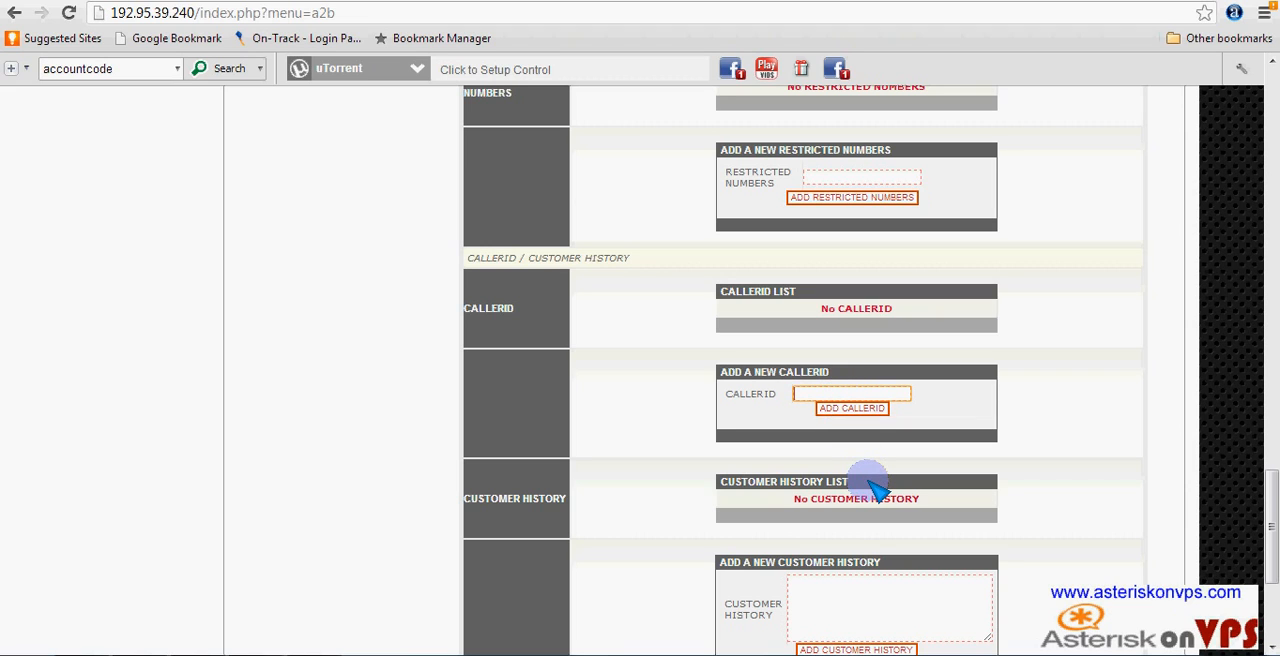
pyautogui.write('2000')
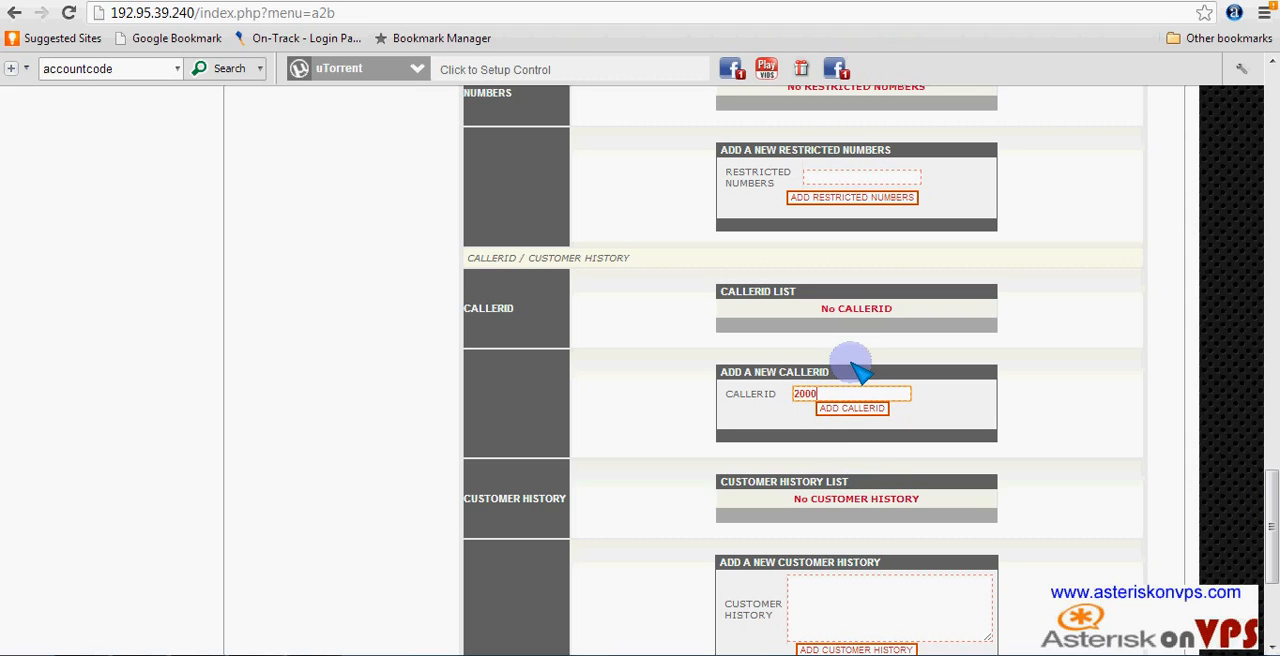
pyautogui.click(852, 409)
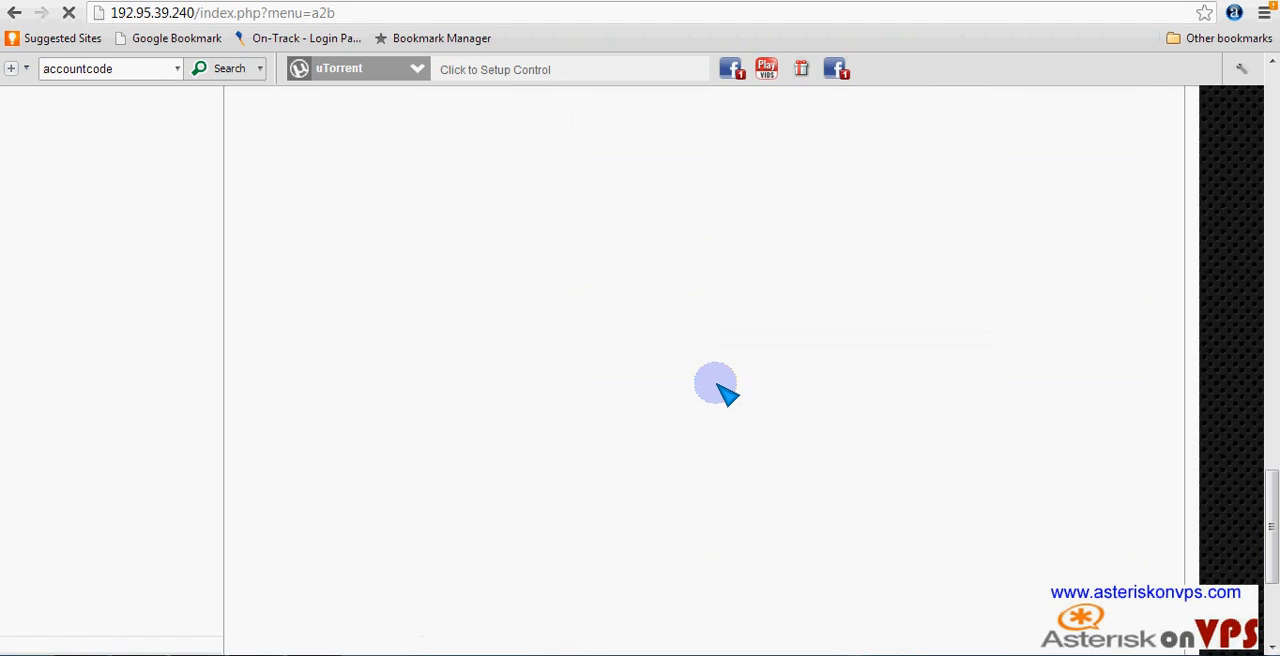
# - Add 2001 as another CallerID for the same customer
pyautogui.scroll(-1, 757, 411)
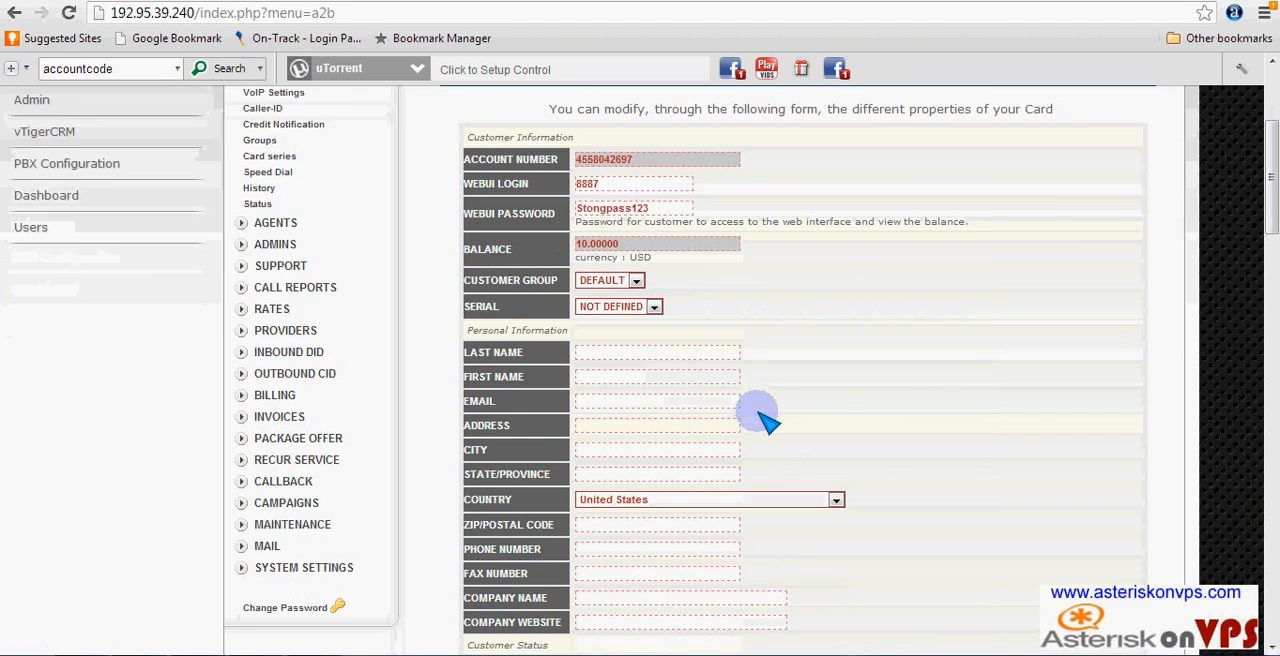
pyautogui.scroll(-20, 757, 411)
pyautogui.scroll(5, 766, 423)
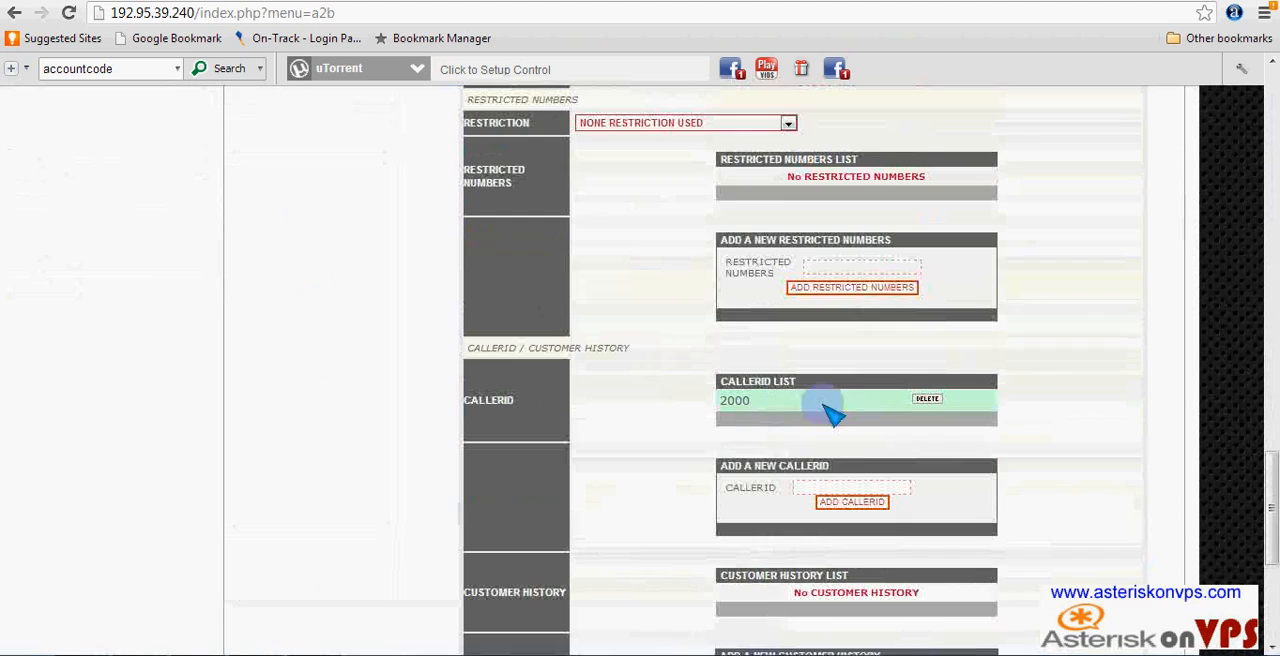
pyautogui.click(858, 488)
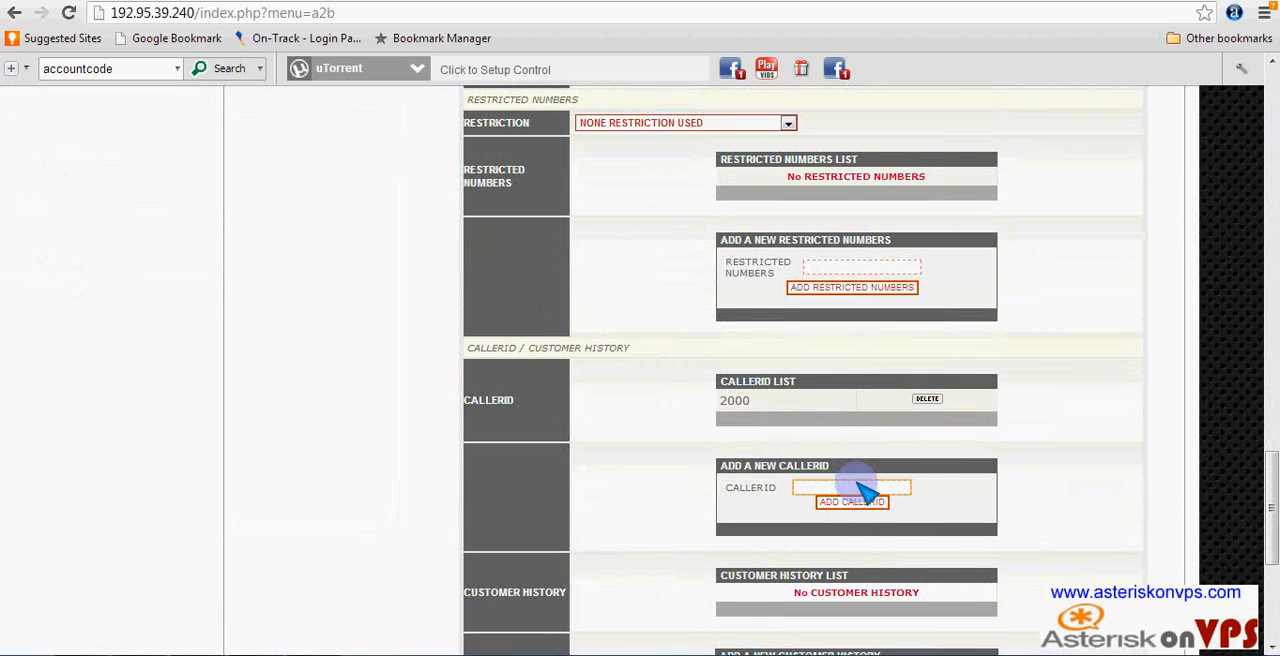
pyautogui.write('2001')
pyautogui.click(866, 503)
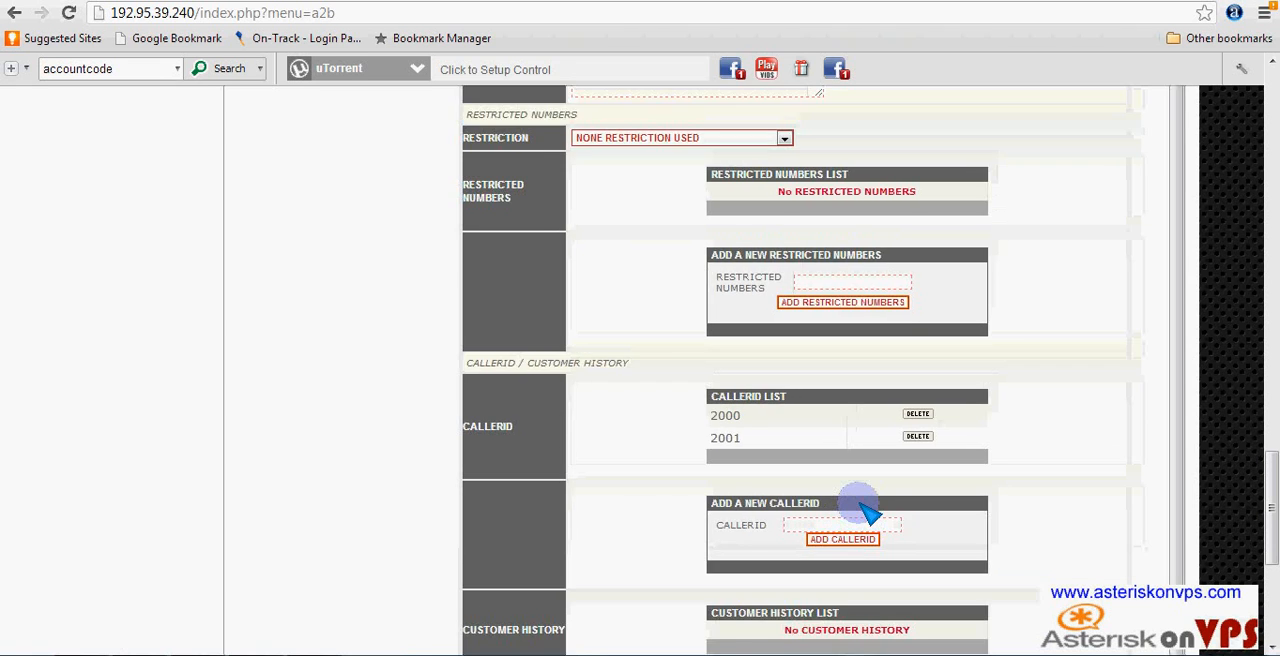
# - Add 2003 as a further CallerID for the customer and check the CallerID list
pyautogui.scroll(-15, 866, 510)
pyautogui.scroll(-10, 860, 505)
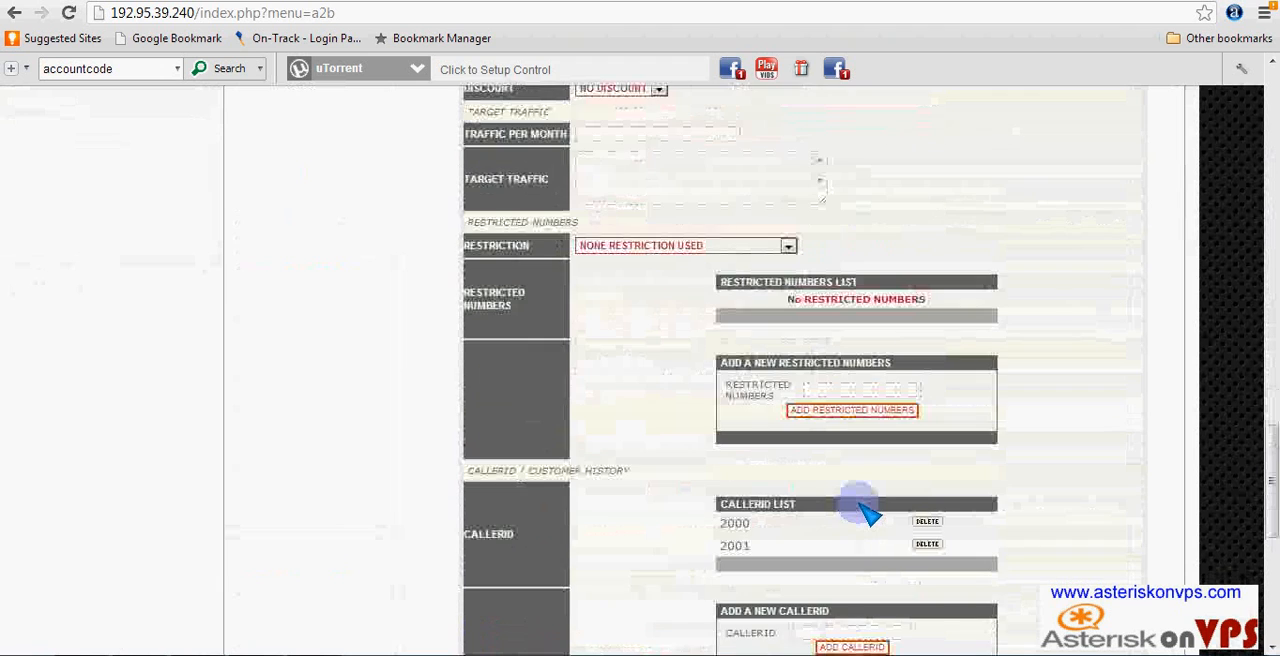
pyautogui.click(864, 352)
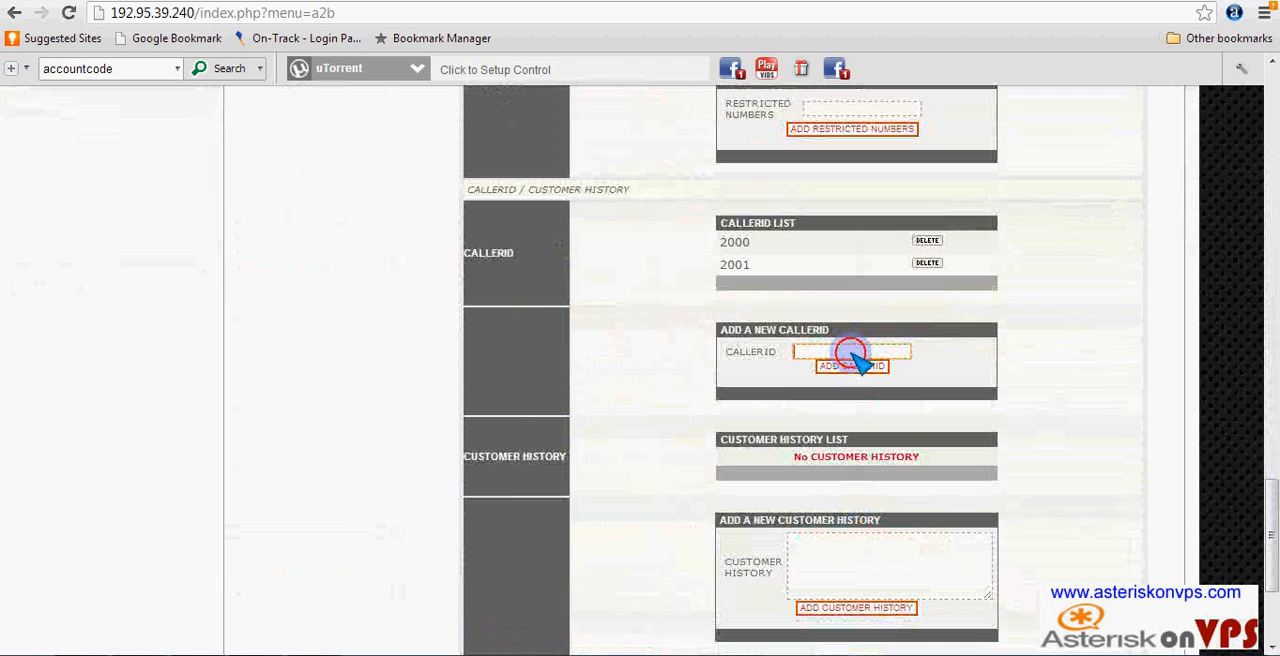
pyautogui.write('2003')
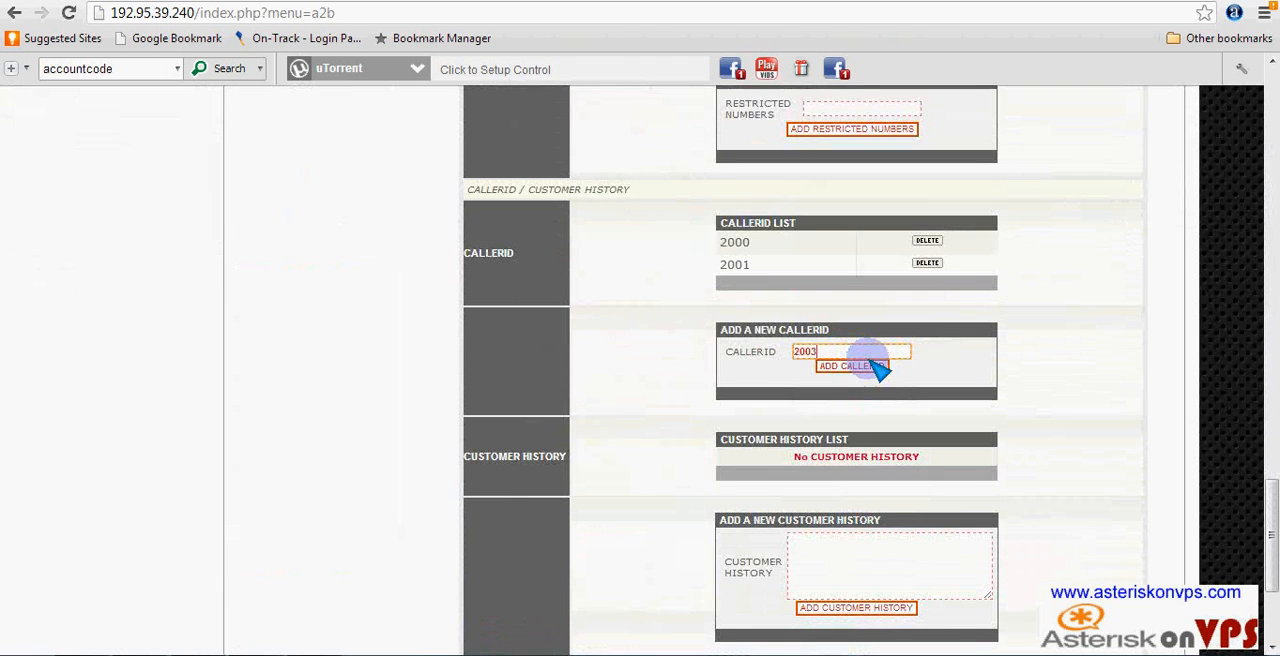
pyautogui.click(855, 366)
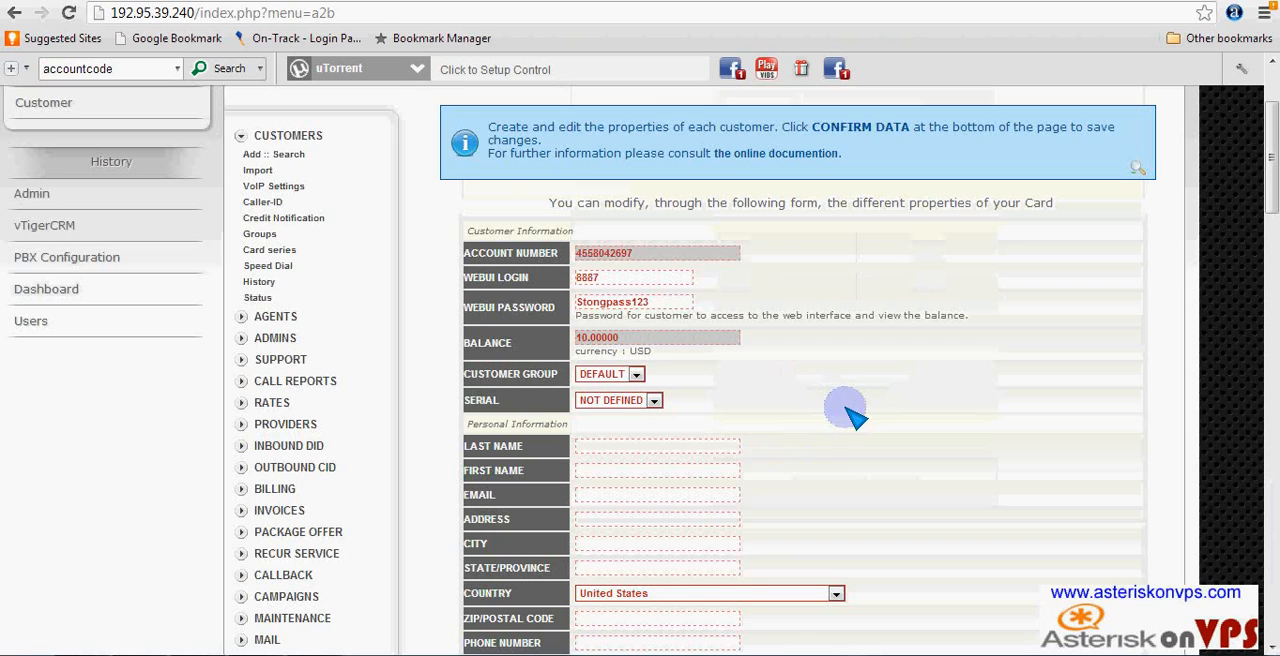
pyautogui.scroll(-15, 830, 400)
pyautogui.scroll(-10, 848, 420)
pyautogui.scroll(2, 848, 380)
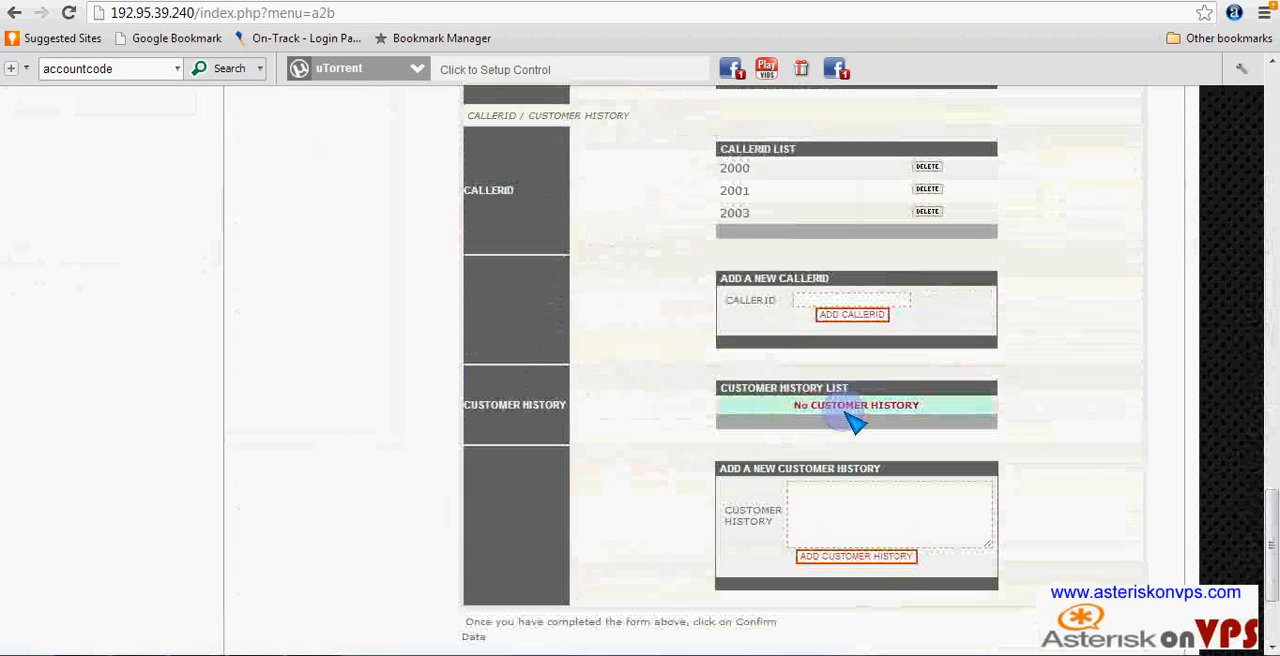
# - Confirm the customer's form data to save the record with its CallerIDs
pyautogui.scroll(-2, 971, 354)
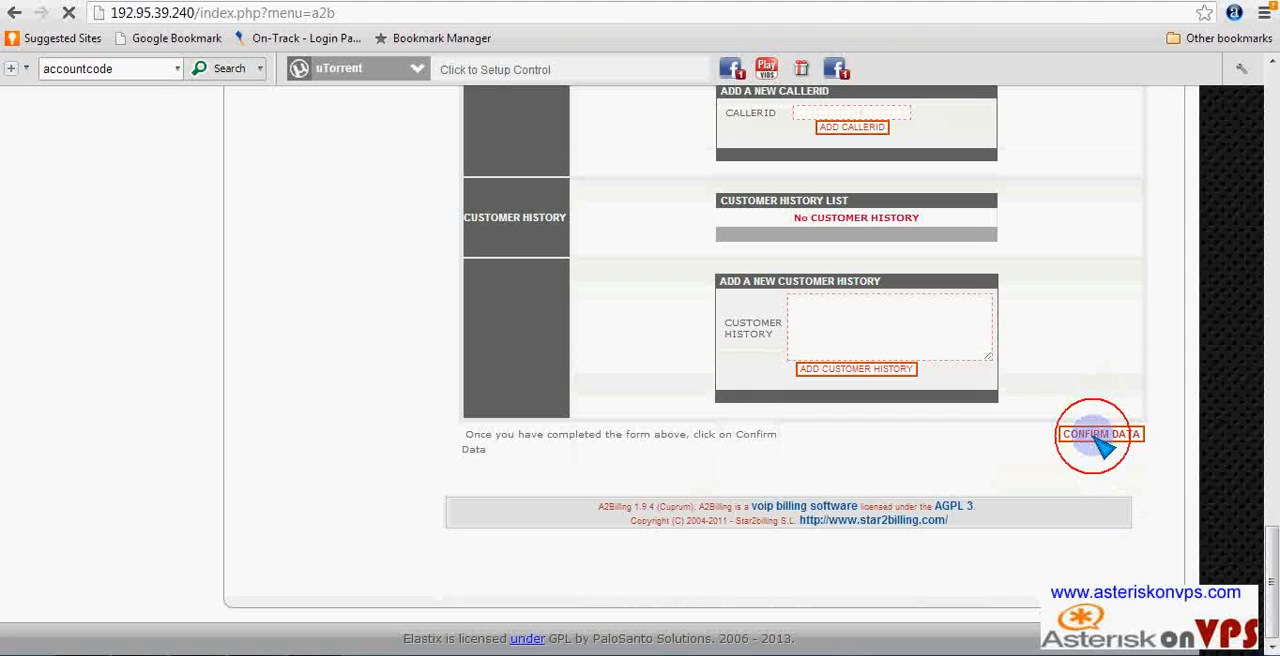
pyautogui.click(1090, 435)
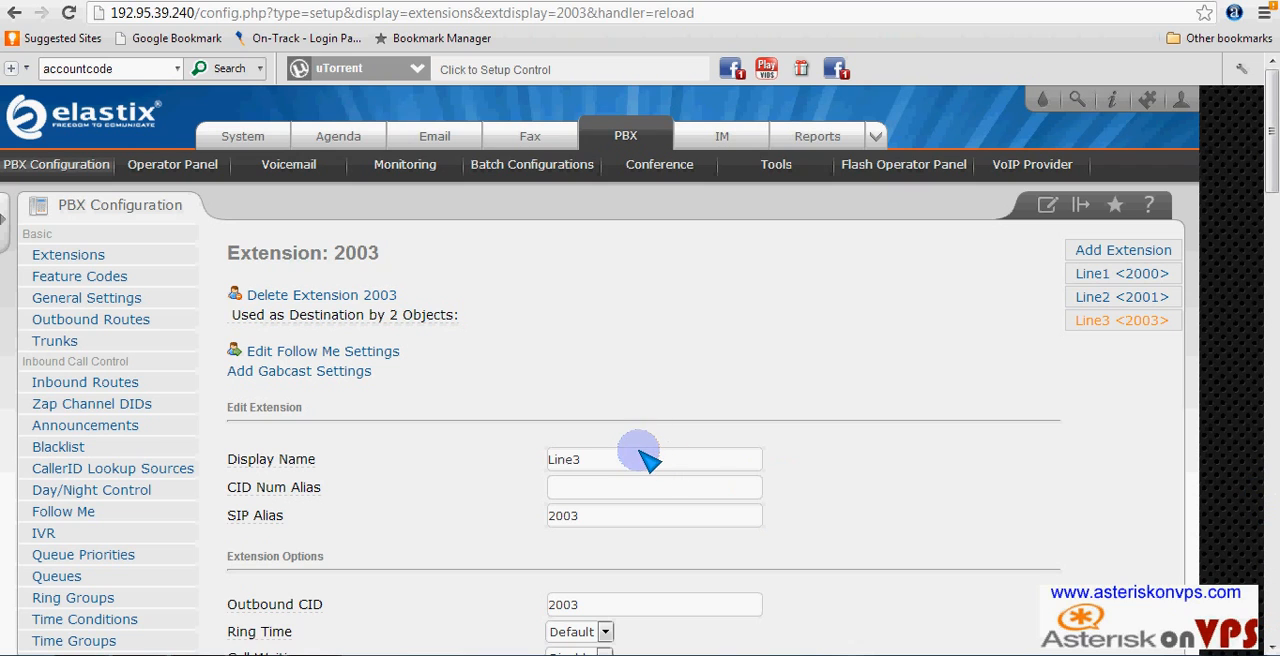
# - Set the Voicemail & Directory status of extension 2003 to Enabled
pyautogui.click(560, 16)
pyautogui.click(668, 238)
pyautogui.scroll(-15, 668, 238)
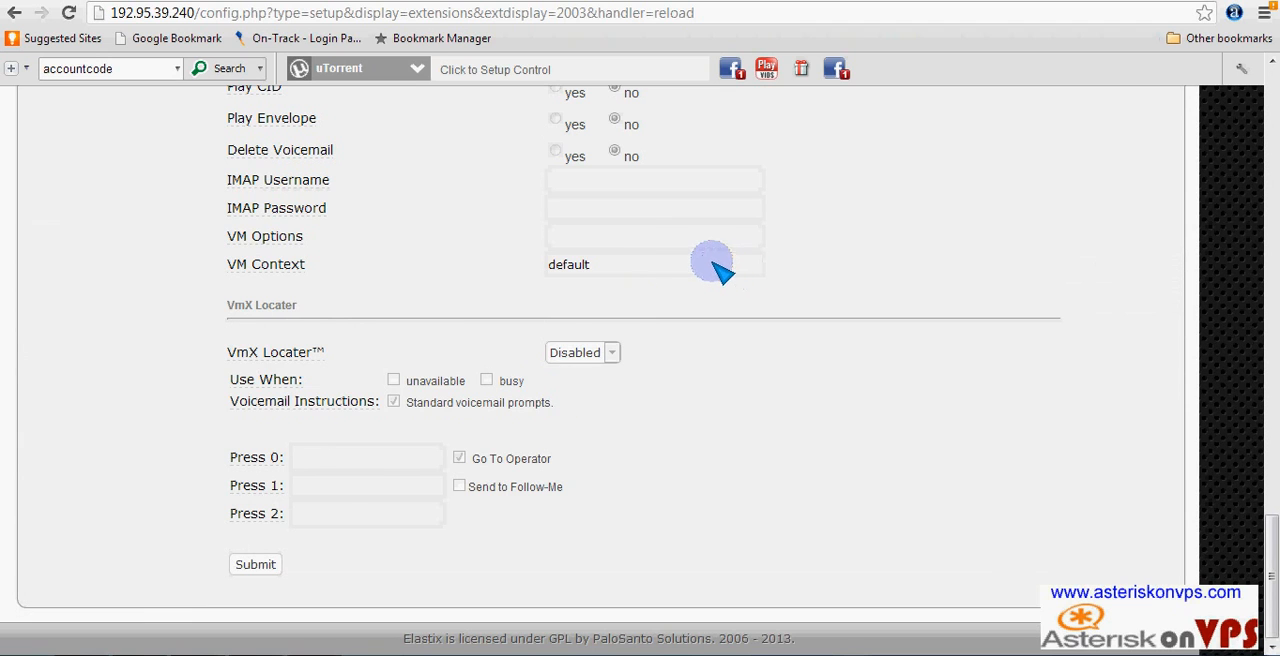
pyautogui.scroll(5, 748, 268)
pyautogui.scroll(-3, 758, 254)
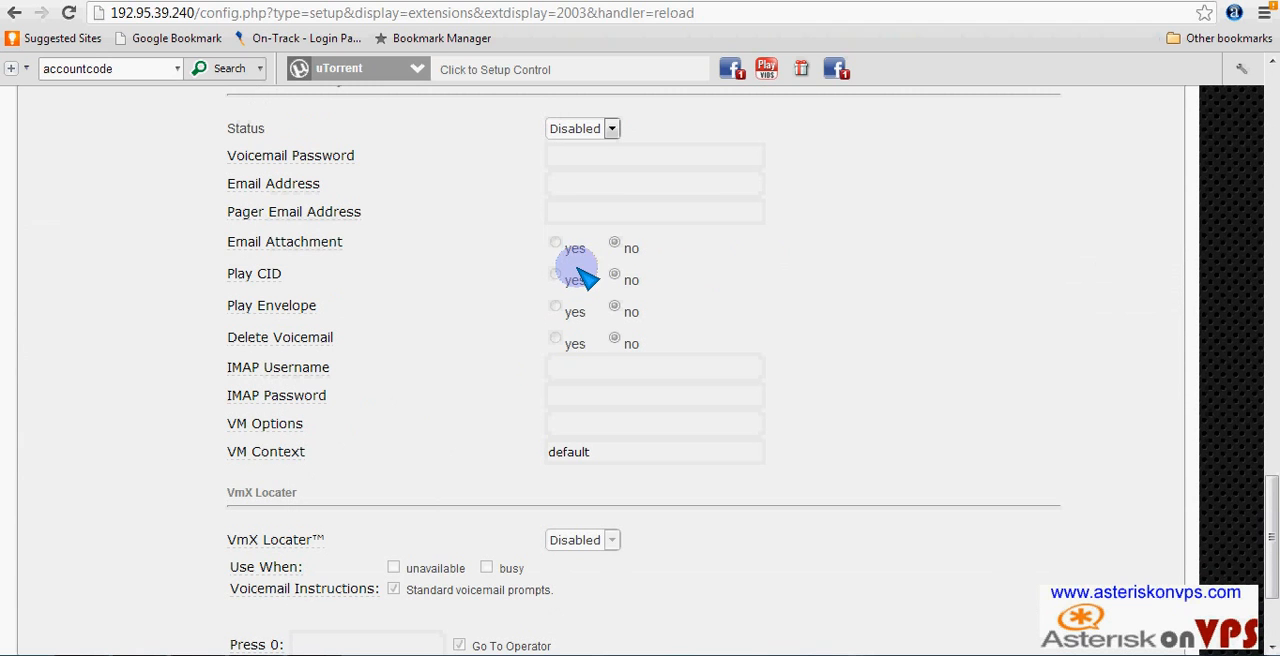
pyautogui.click(612, 132)
pyautogui.click(584, 149)
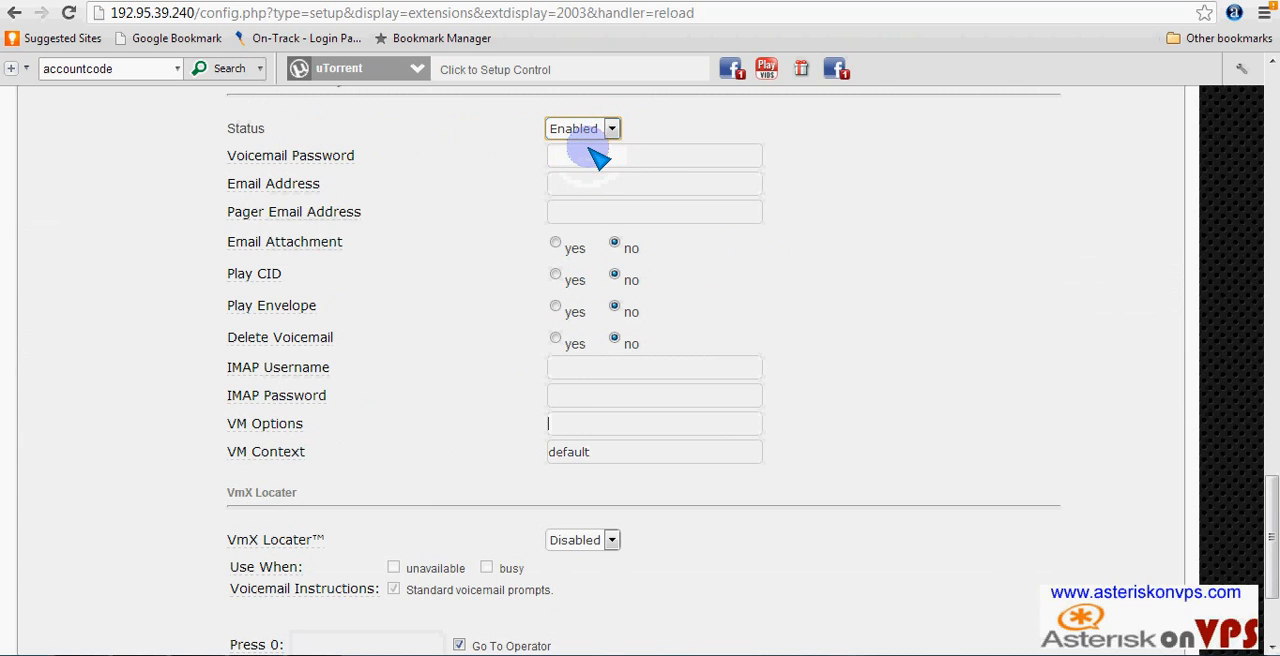
# - Set the voicemail's Email Attachment, Play CID and Play Envelope options to yes, and bring up suggestions for its email address
pyautogui.click(555, 243)
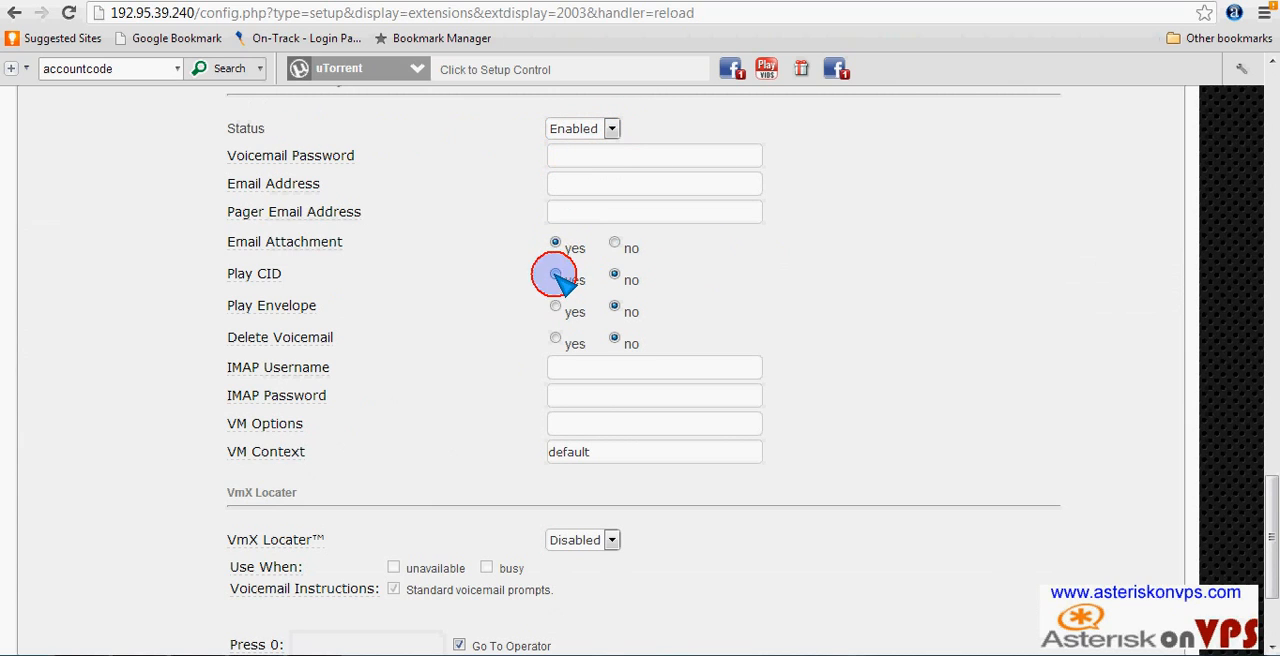
pyautogui.click(555, 274)
pyautogui.click(555, 306)
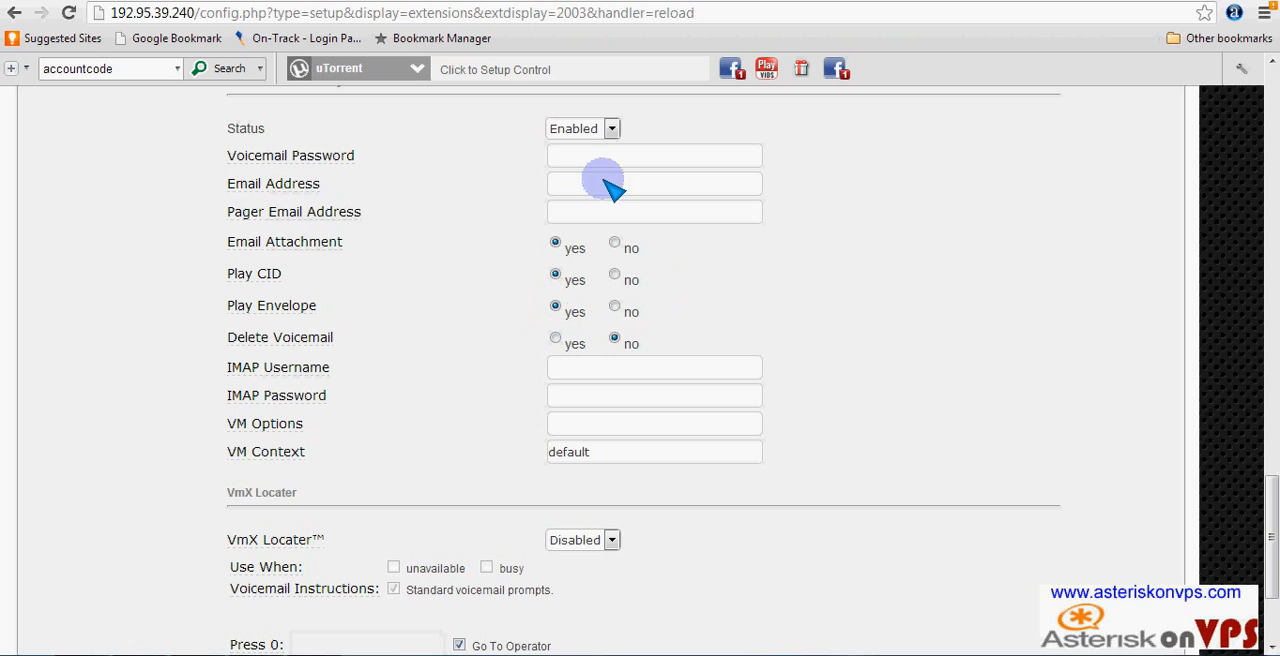
pyautogui.click(574, 183)
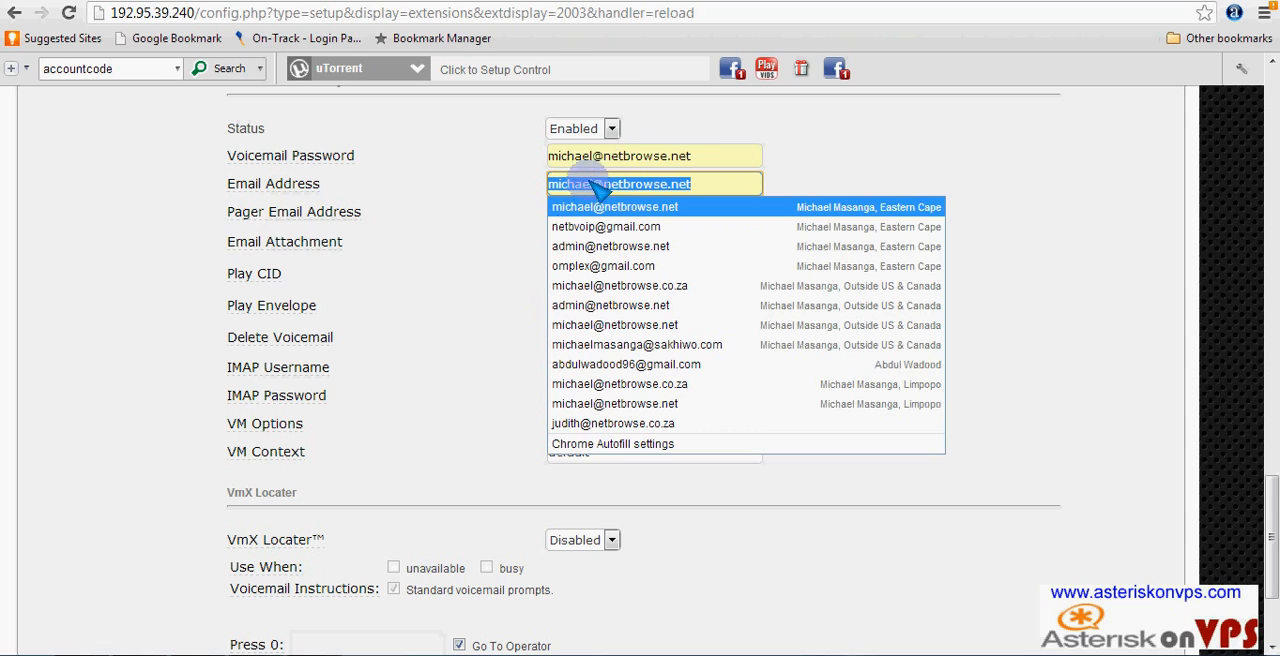
pyautogui.click(755, 160)
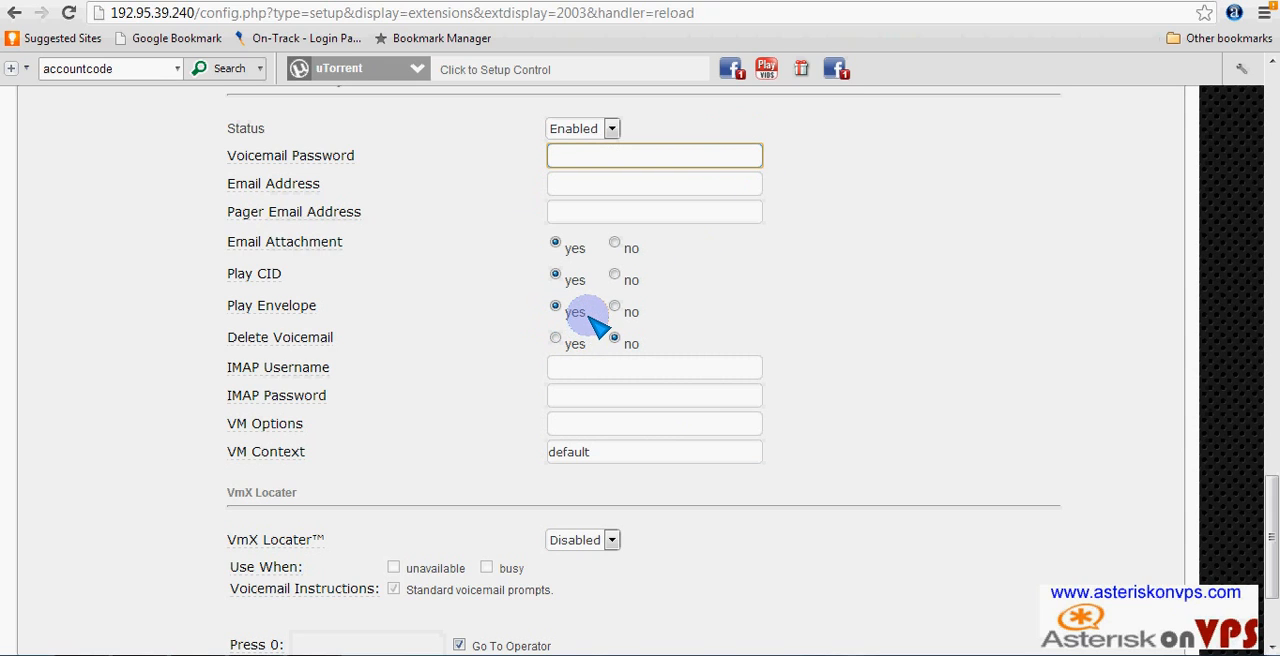
# - Look over the remaining settings of extension 2003, from the VmX Locater section back to the extension heading
pyautogui.scroll(-1, 400, 636)
pyautogui.scroll(-1, 395, 630)
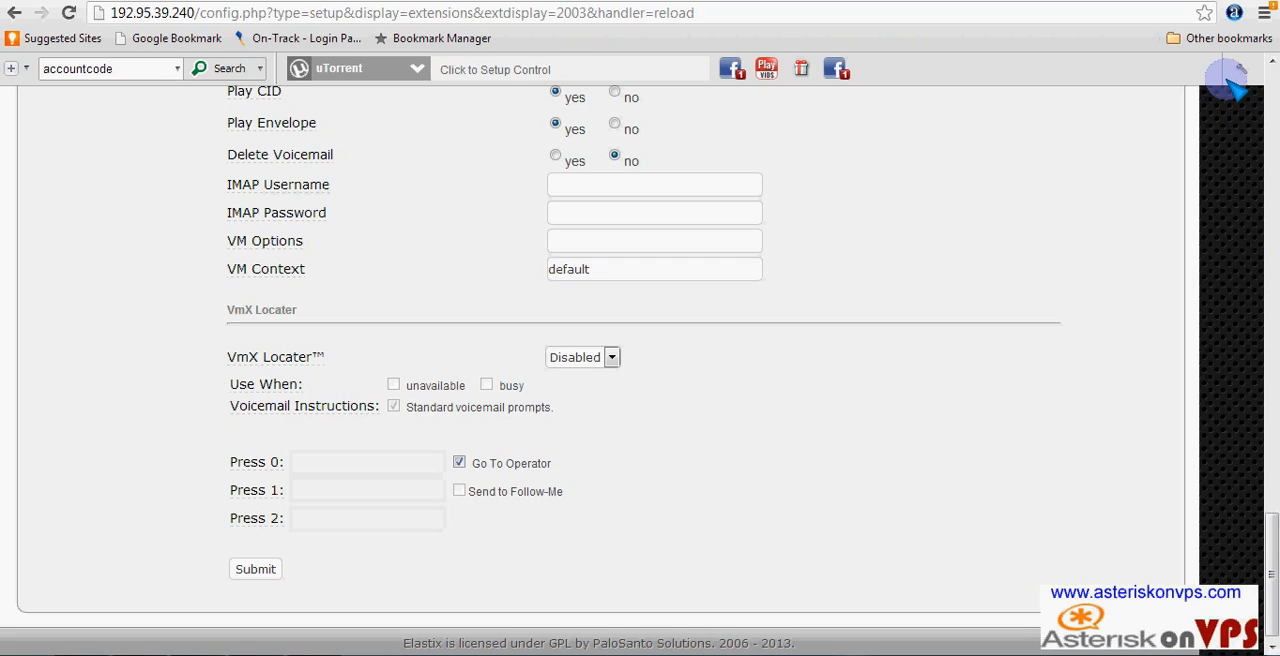
pyautogui.click(1272, 62)
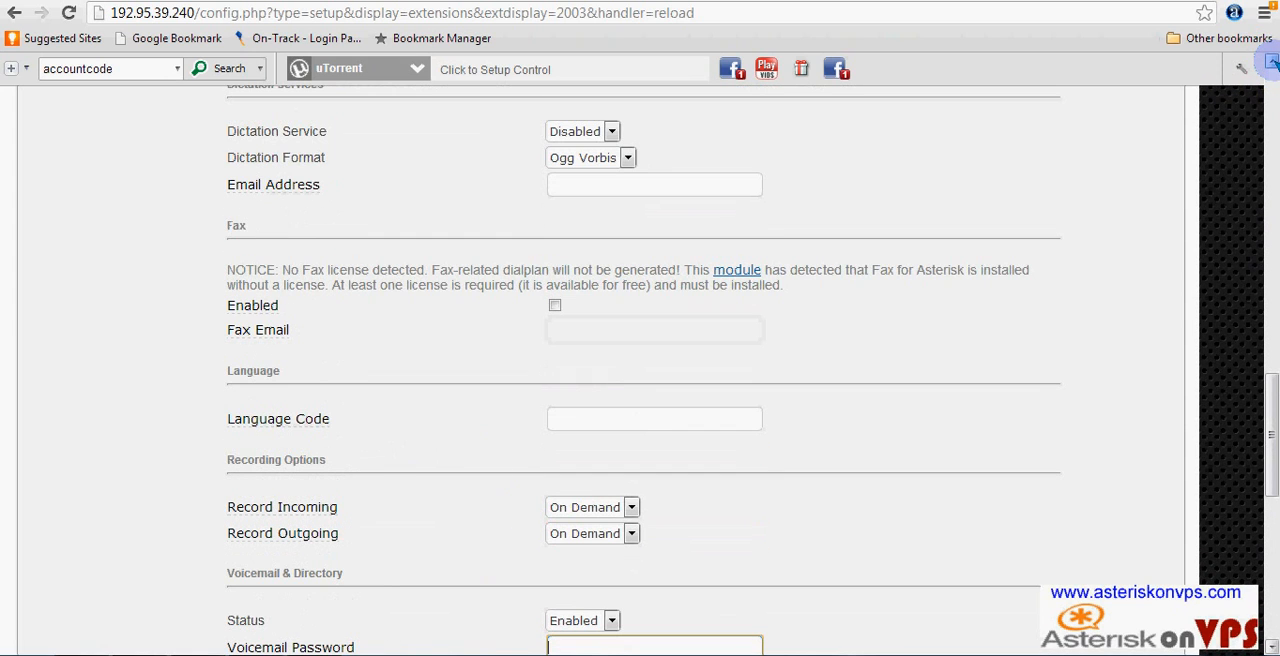
pyautogui.click(1272, 62)
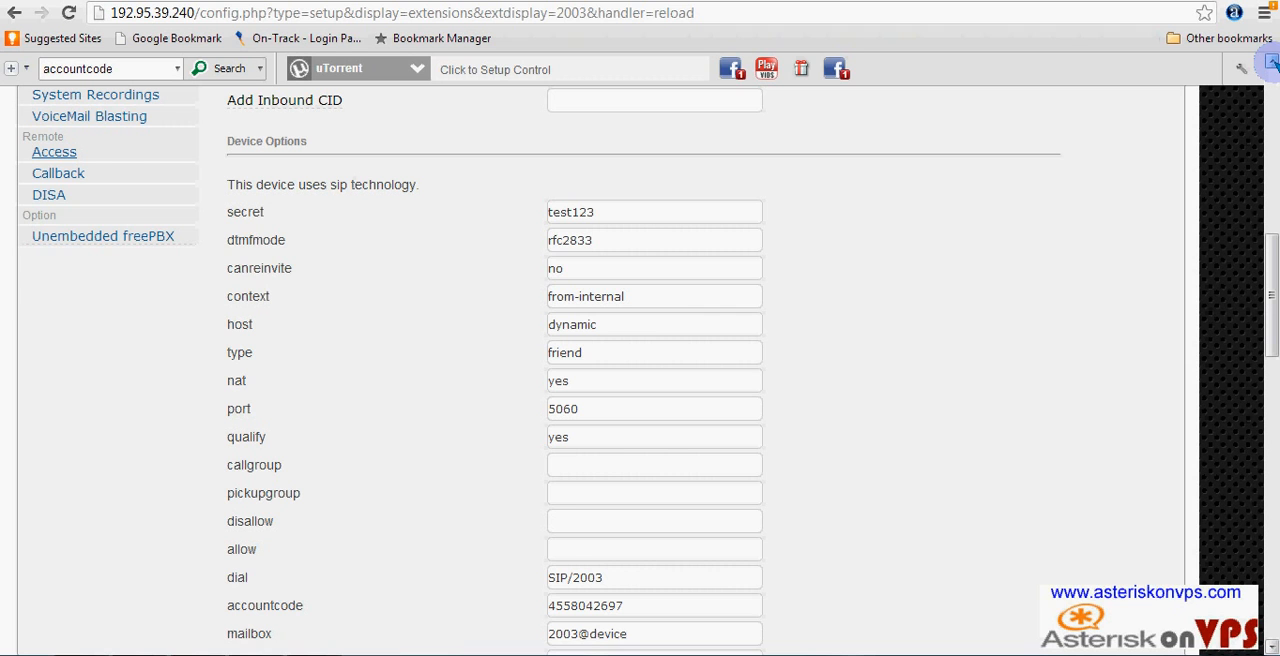
pyautogui.click(1272, 62)
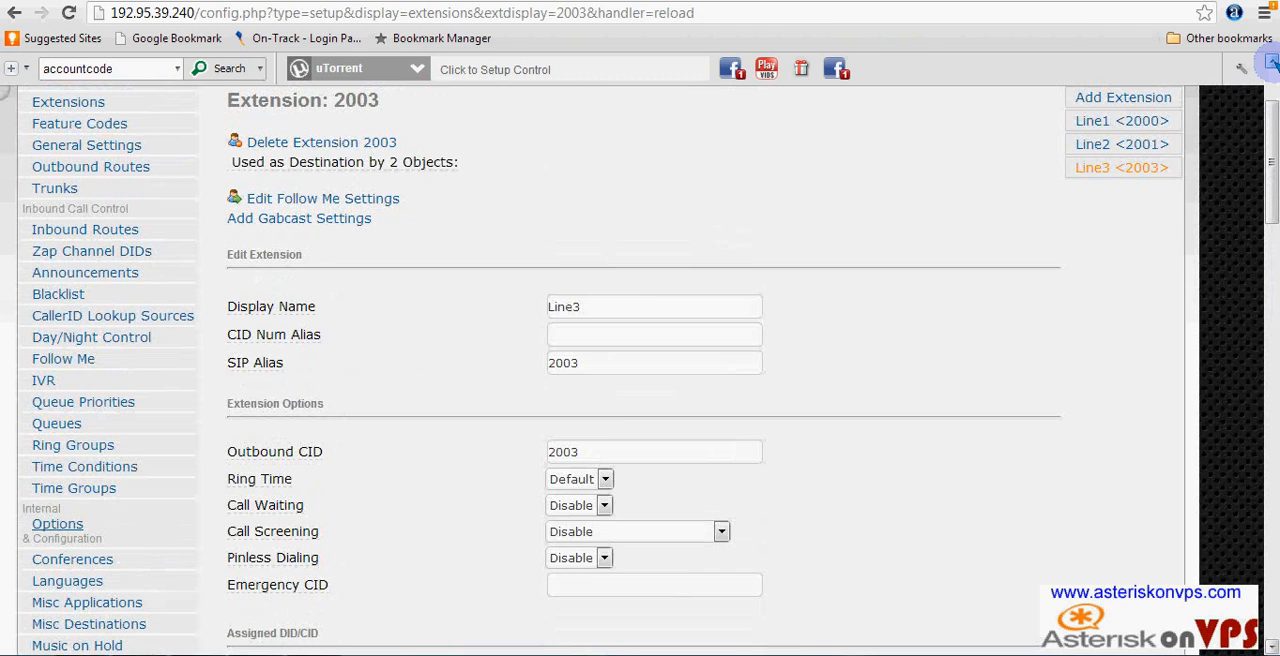
pyautogui.click(1272, 62)
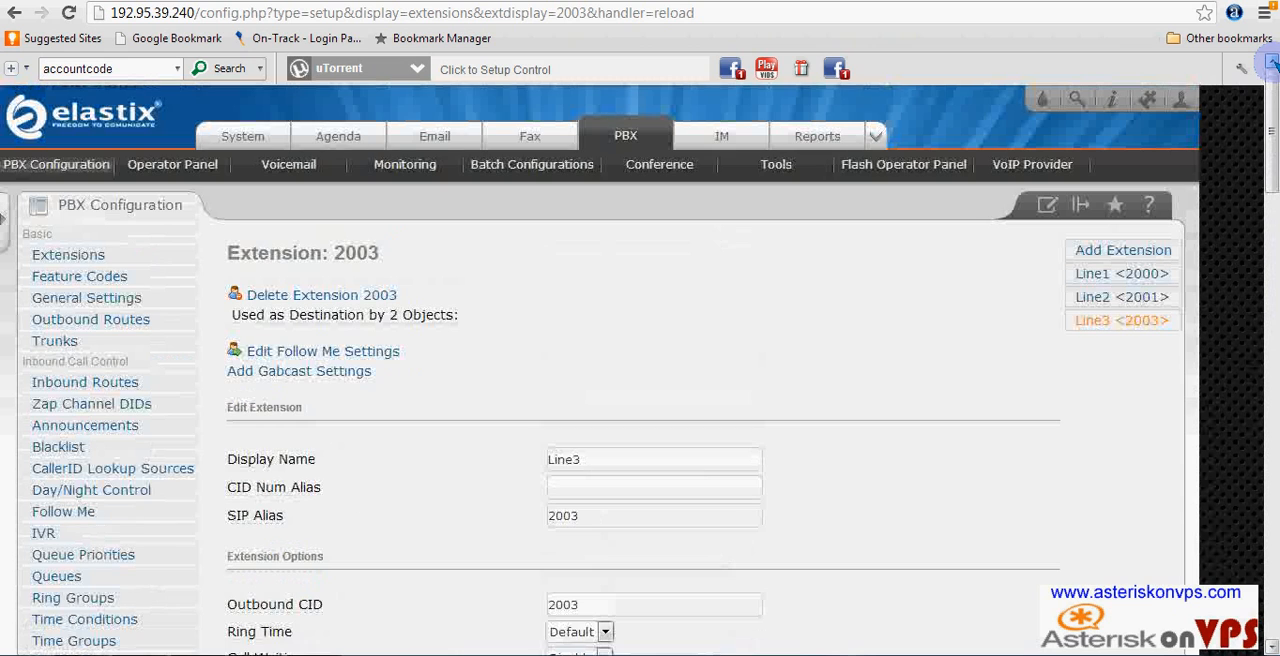